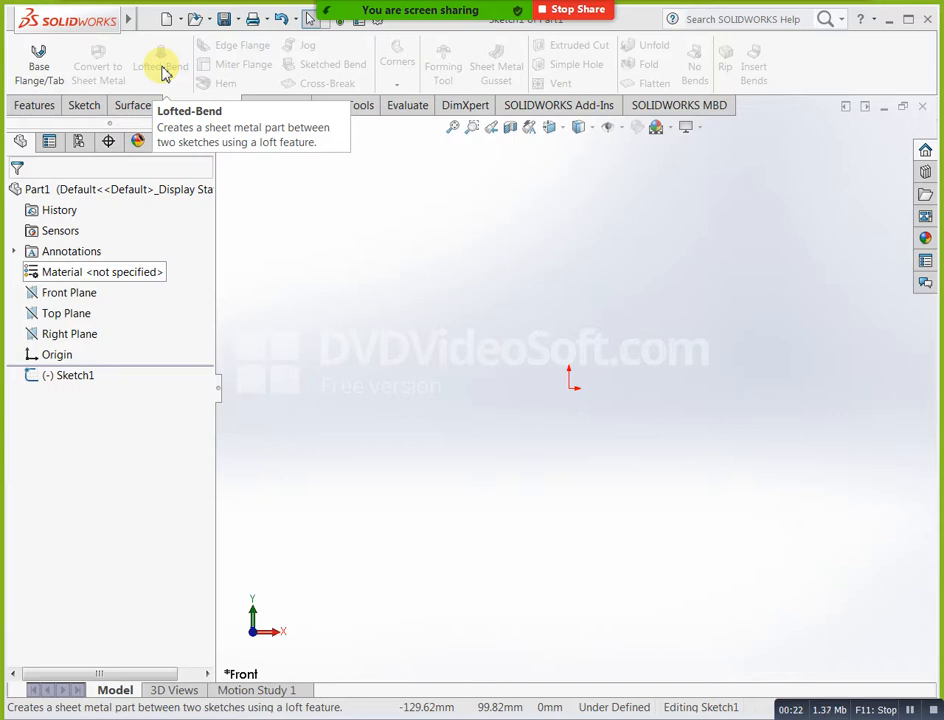
Undo the empty first sketch and start a new sketch on the Front Plane.
left_click(84, 292)
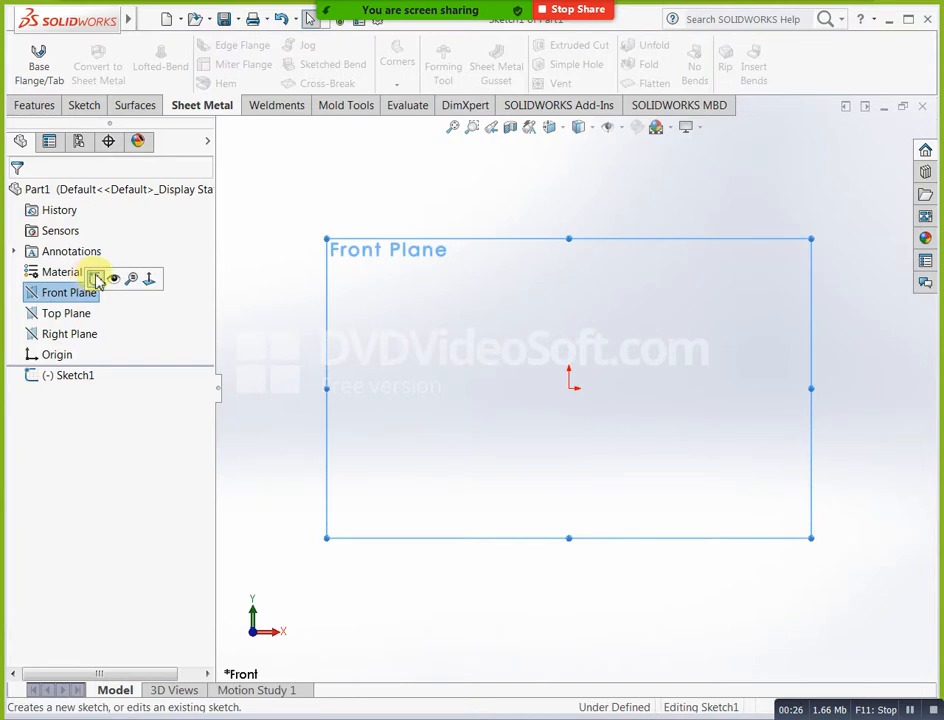
key("ctrl+z")
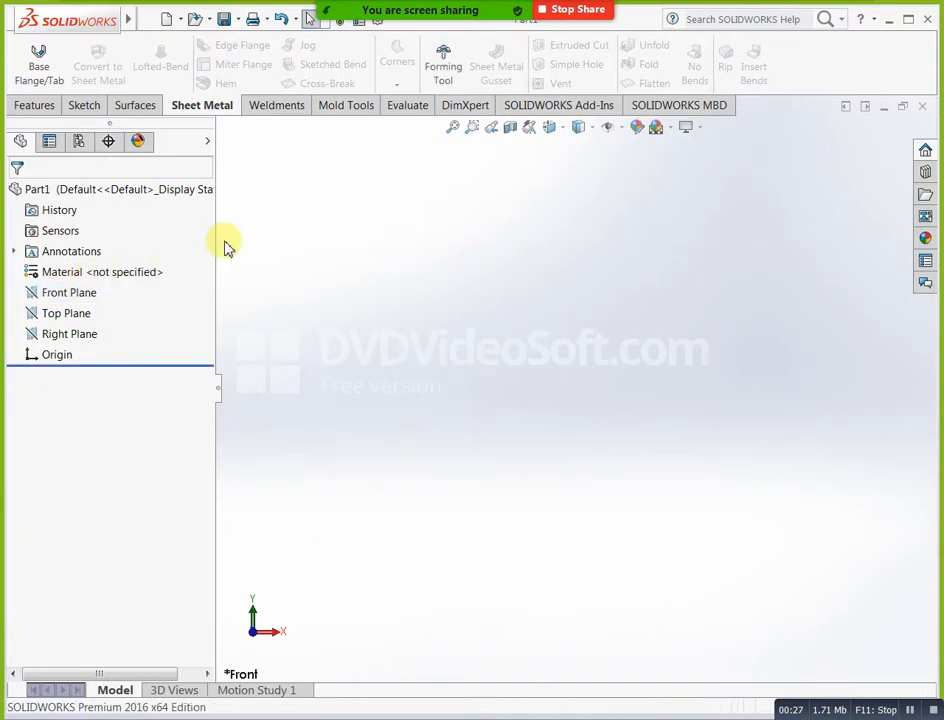
left_click(45, 293)
left_click(72, 282)
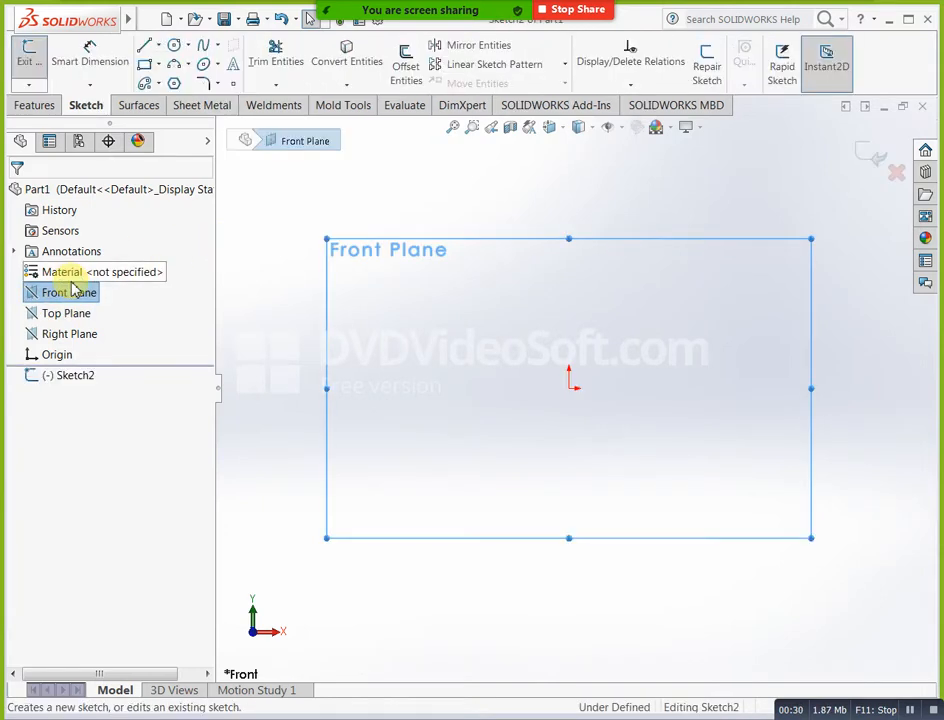
Sketch a circle centred on the origin and dimension its diameter as 50 mm.
left_click(174, 48)
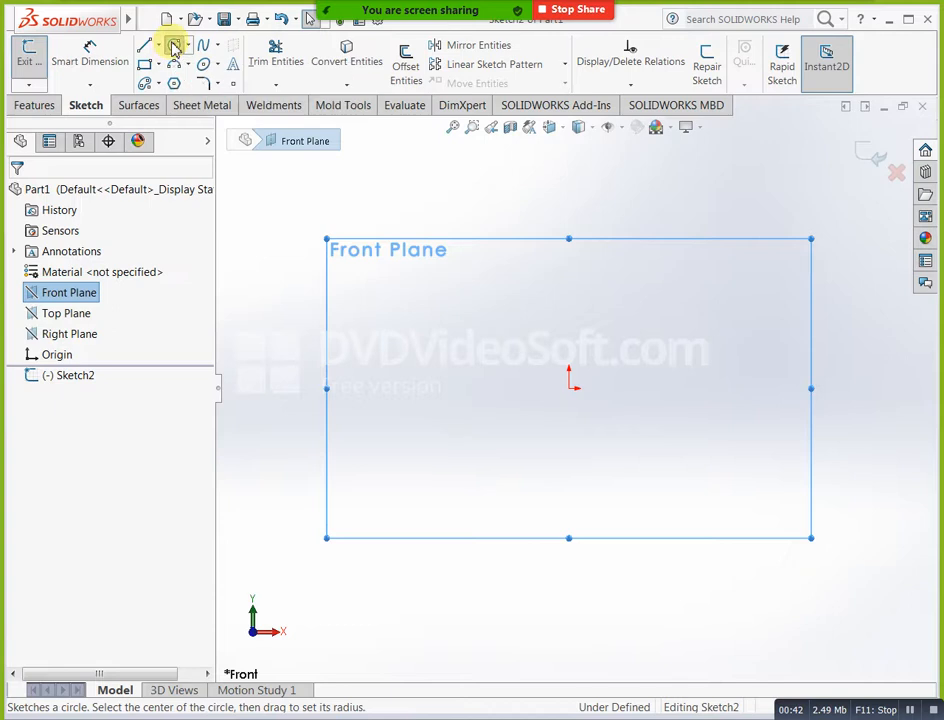
left_click_drag(568, 387, 605, 332)
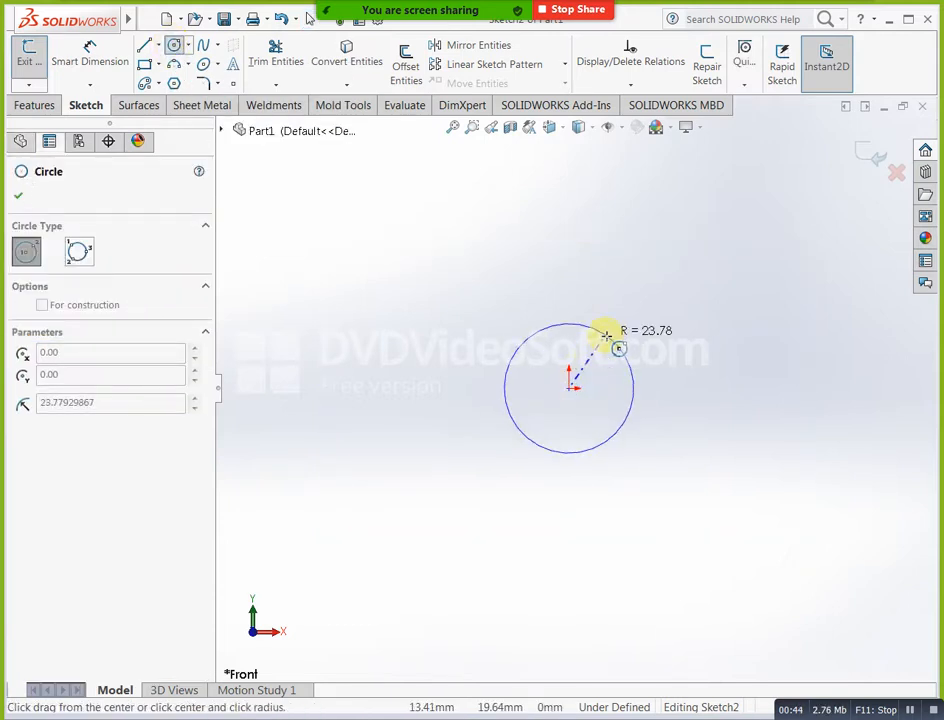
left_click(89, 50)
left_click(640, 362)
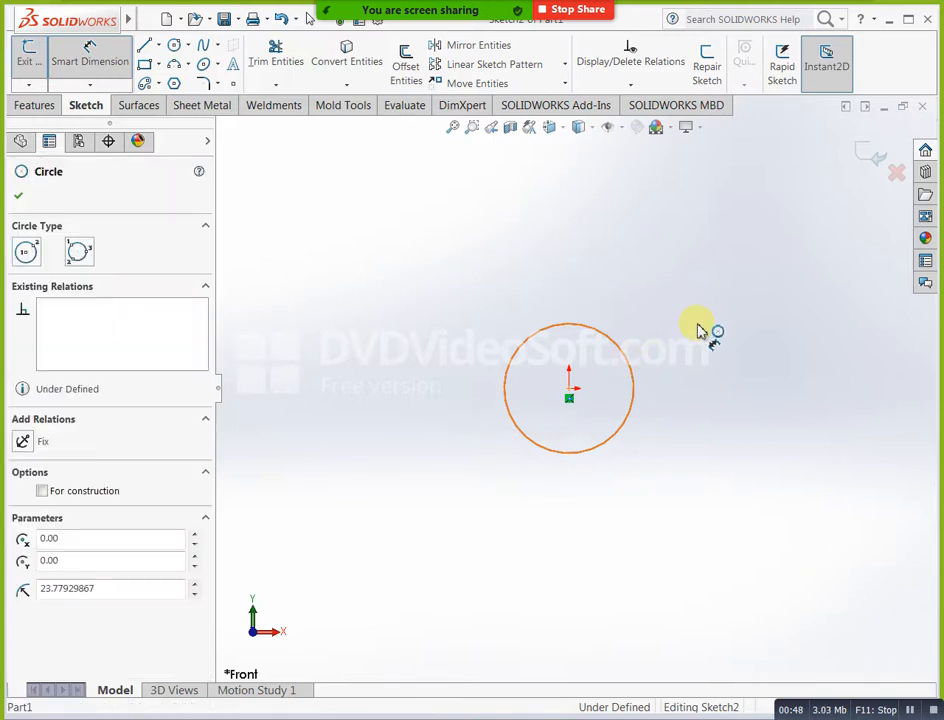
left_click(700, 331)
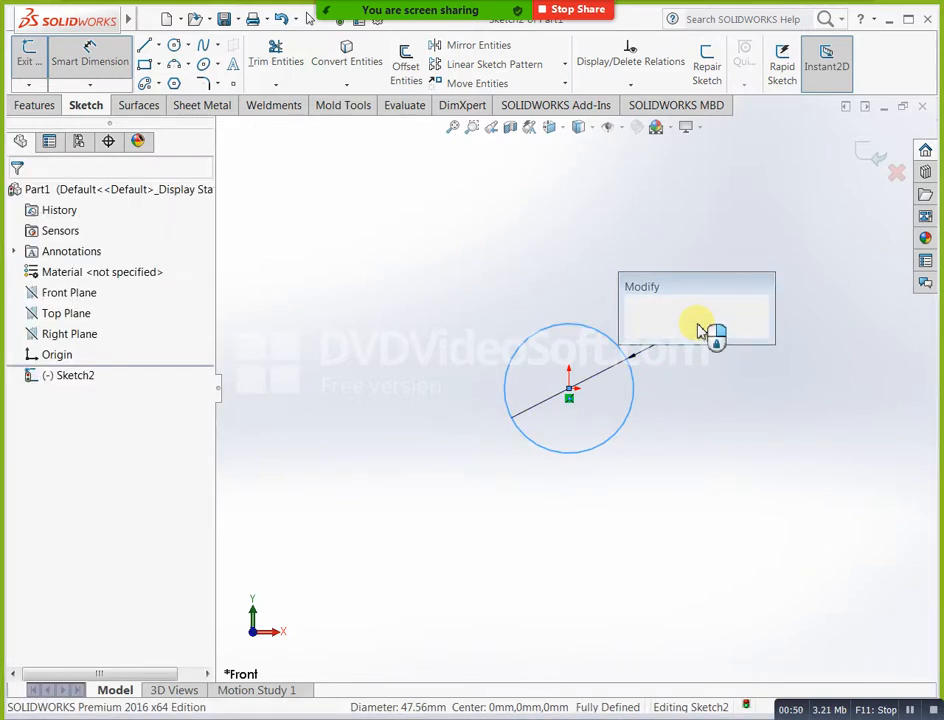
type("50")
key("Return")
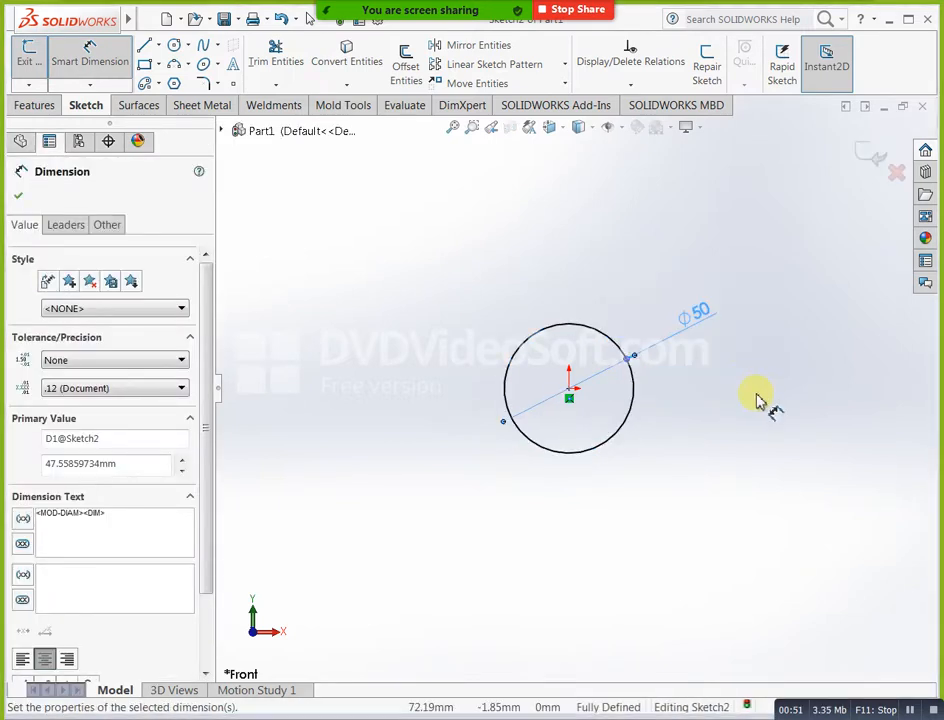
key("Escape")
key("Escape")
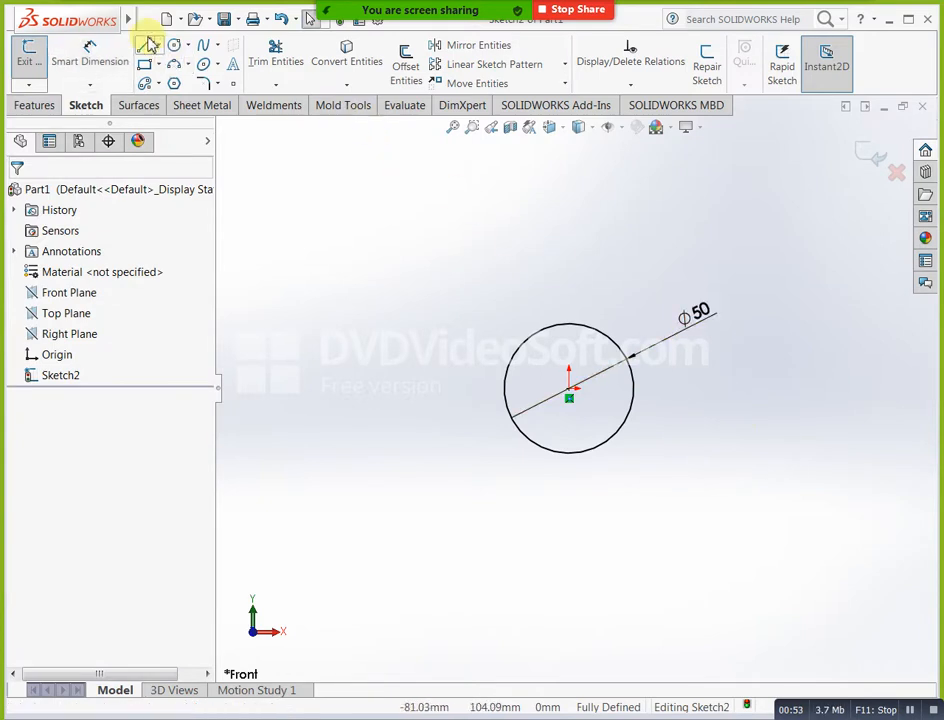
Draw a vertical line about 34.6 mm long from the origin downward past the circle.
left_click(148, 45)
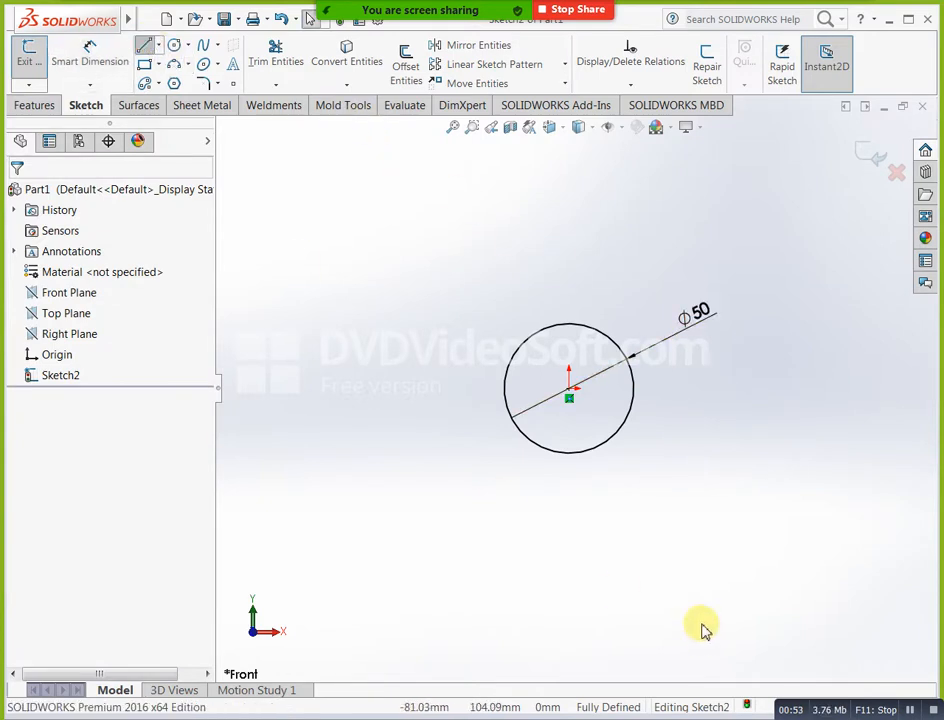
left_click(569, 390)
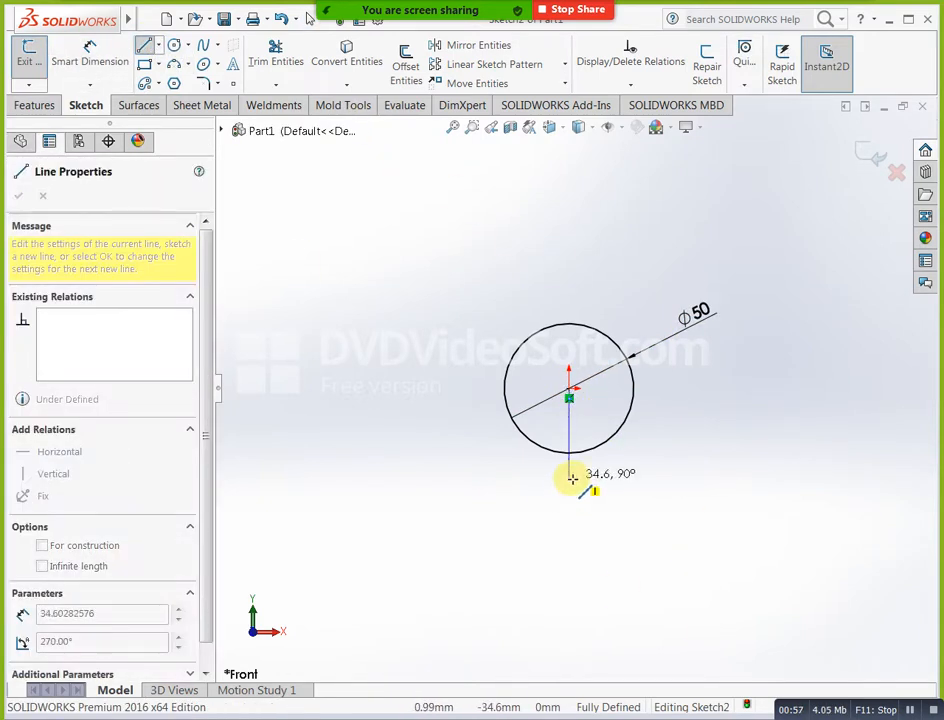
left_click(570, 477)
key("Escape")
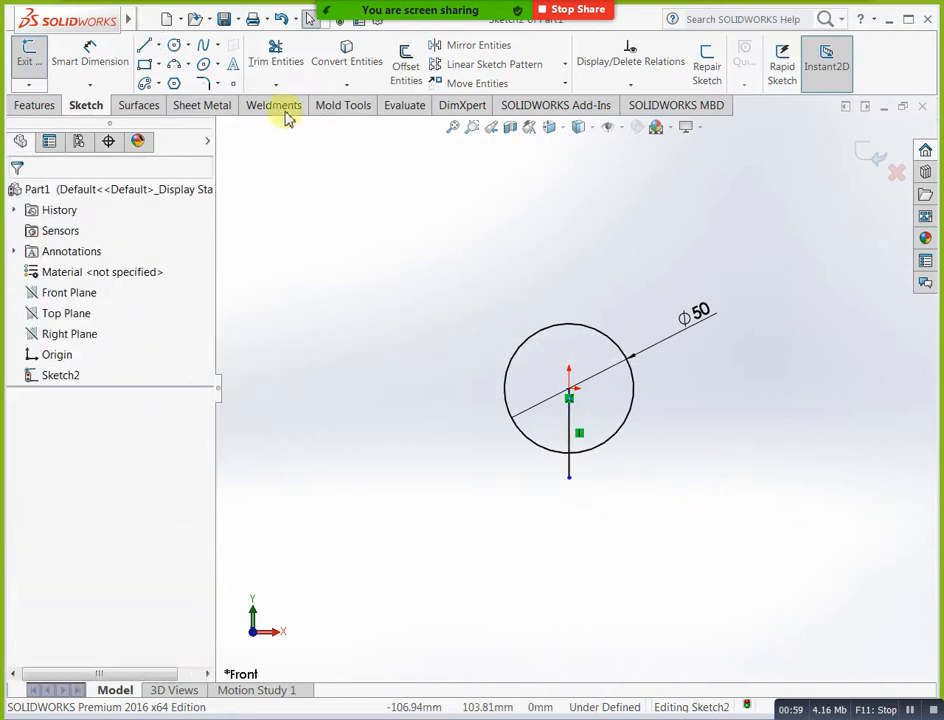
Offset the vertical line bi-directionally by 0.5 mm.
left_click(402, 62)
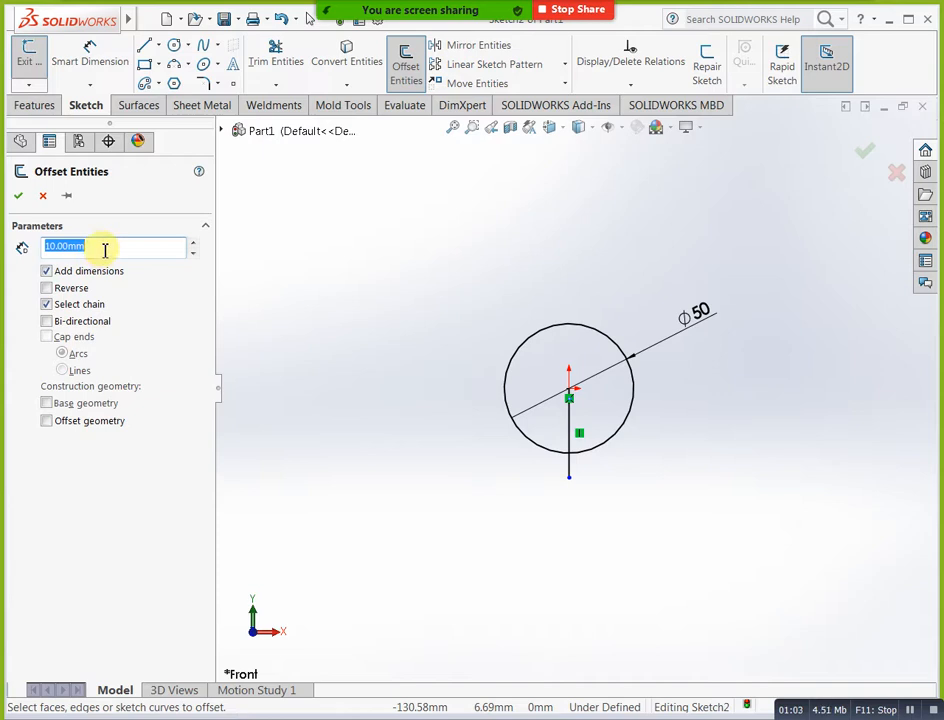
type("1")
key("Return")
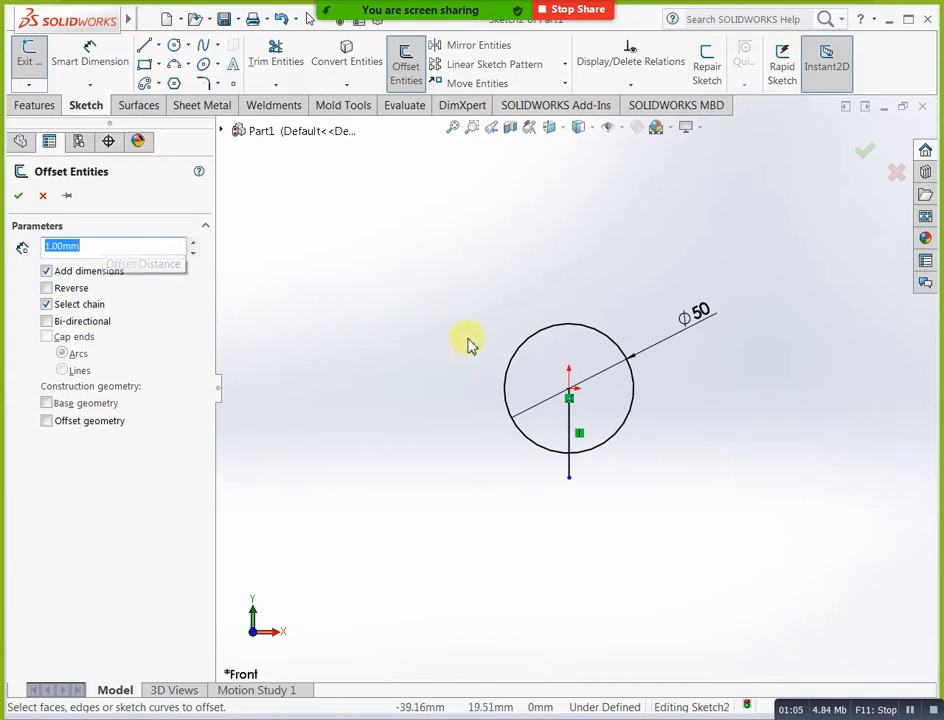
scroll(622, 415, "down", 4)
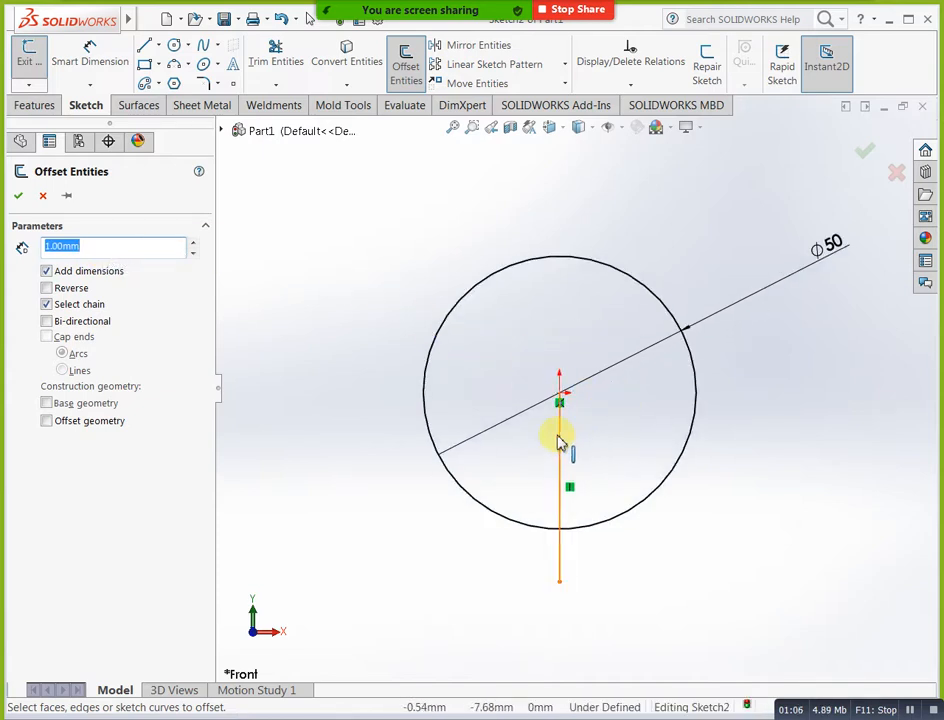
scroll(558, 440, "down", 4)
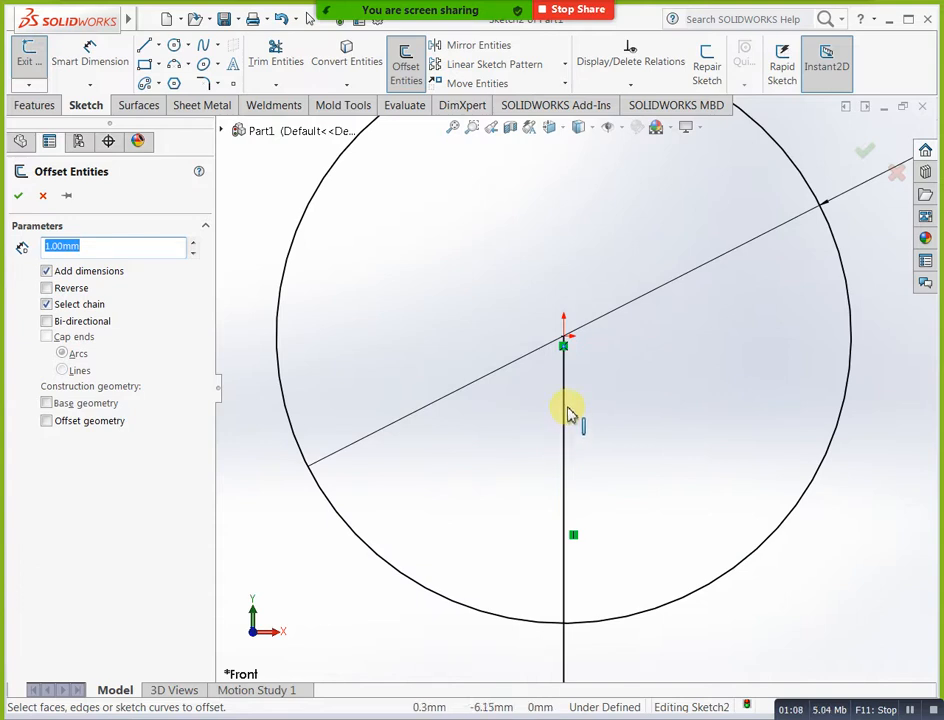
left_click(60, 321)
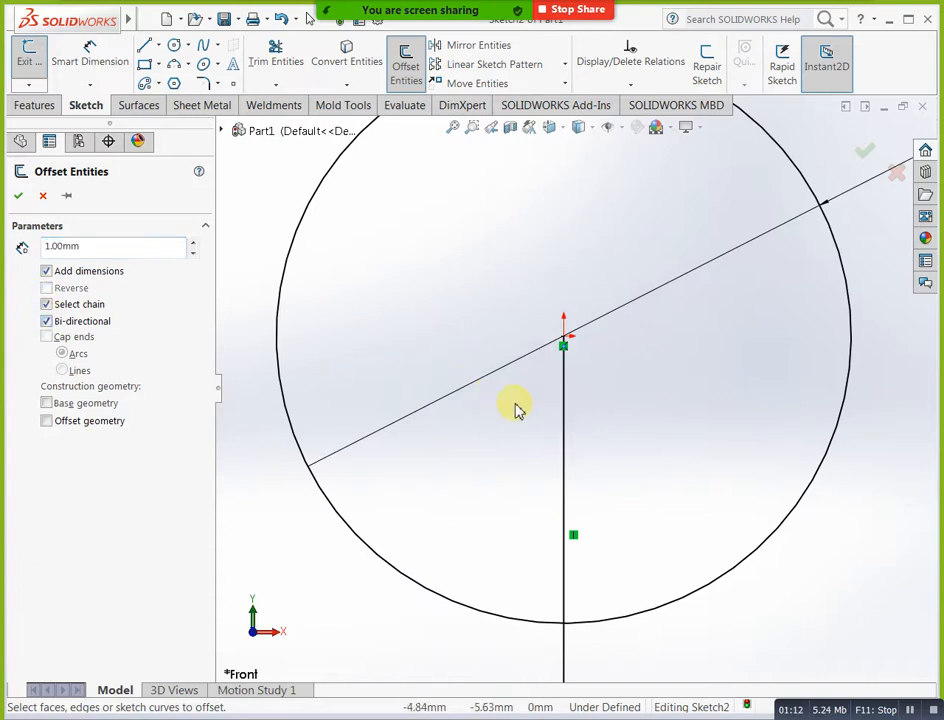
left_click(566, 406)
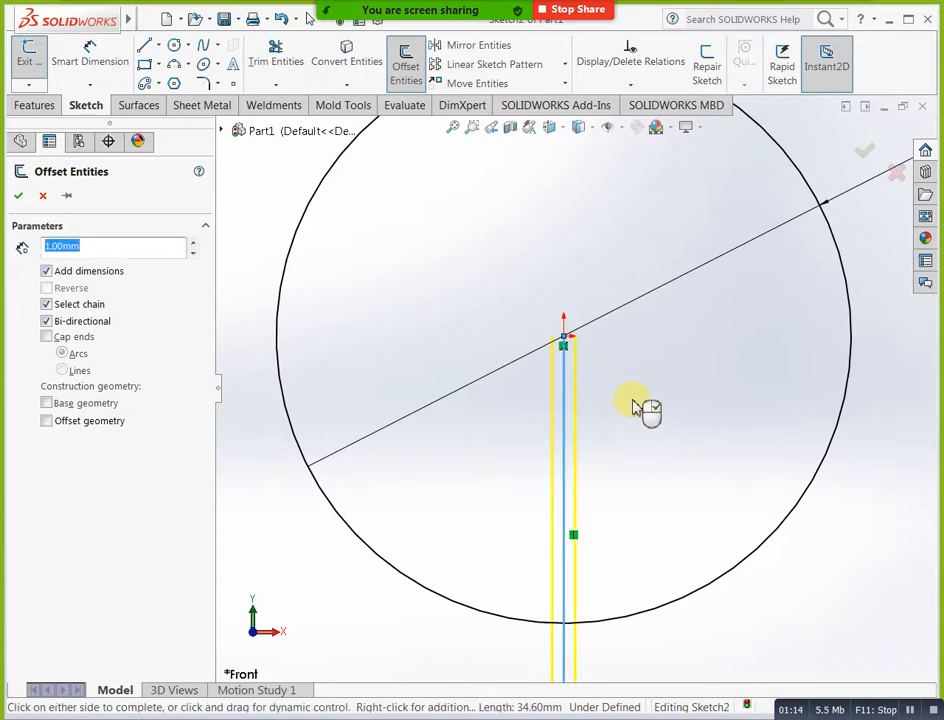
type("0")
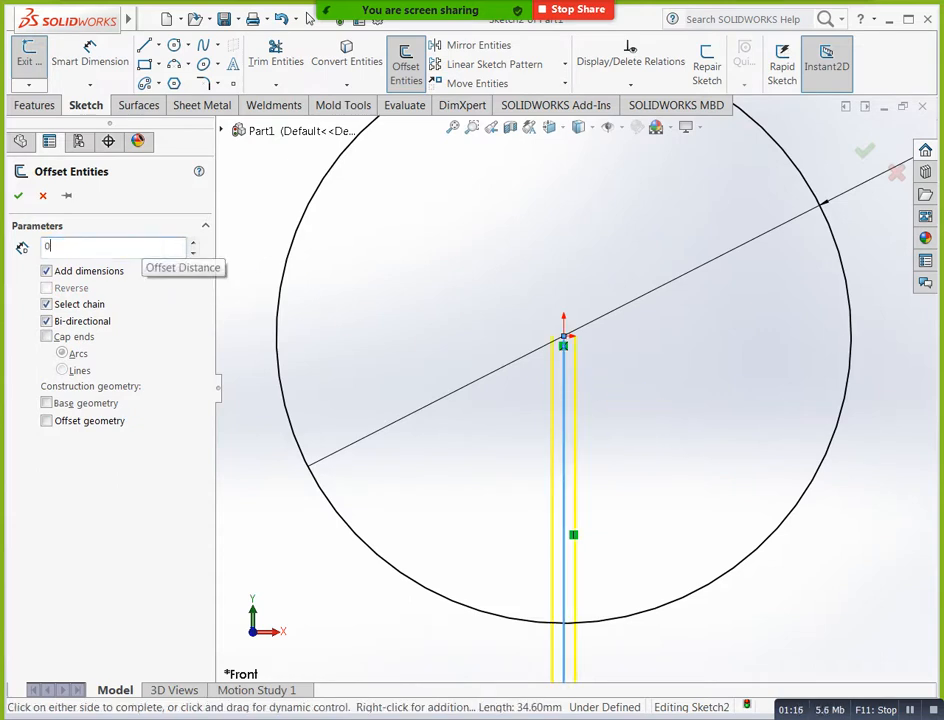
key("Return")
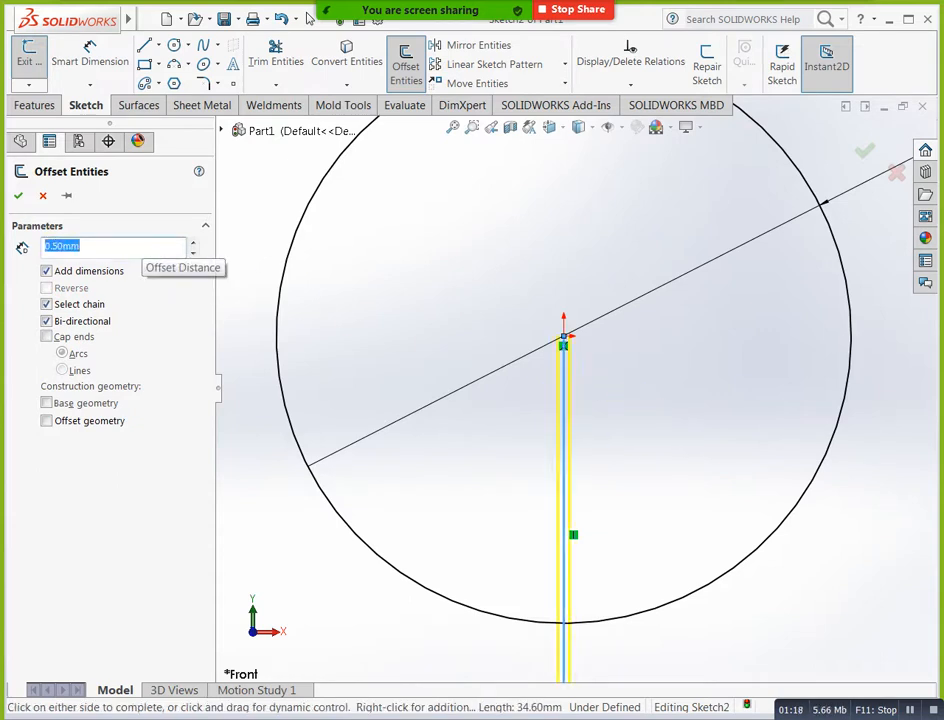
left_click(18, 195)
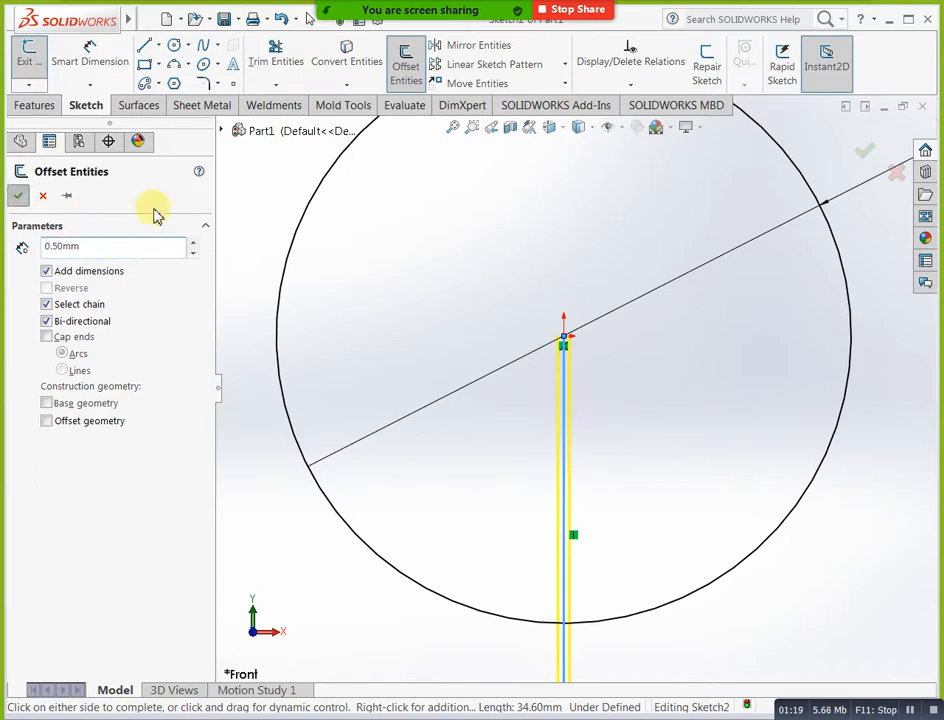
Delete the original vertical line and trim away the short arc of the circle between the two offset lines.
left_click(565, 390)
key("Delete")
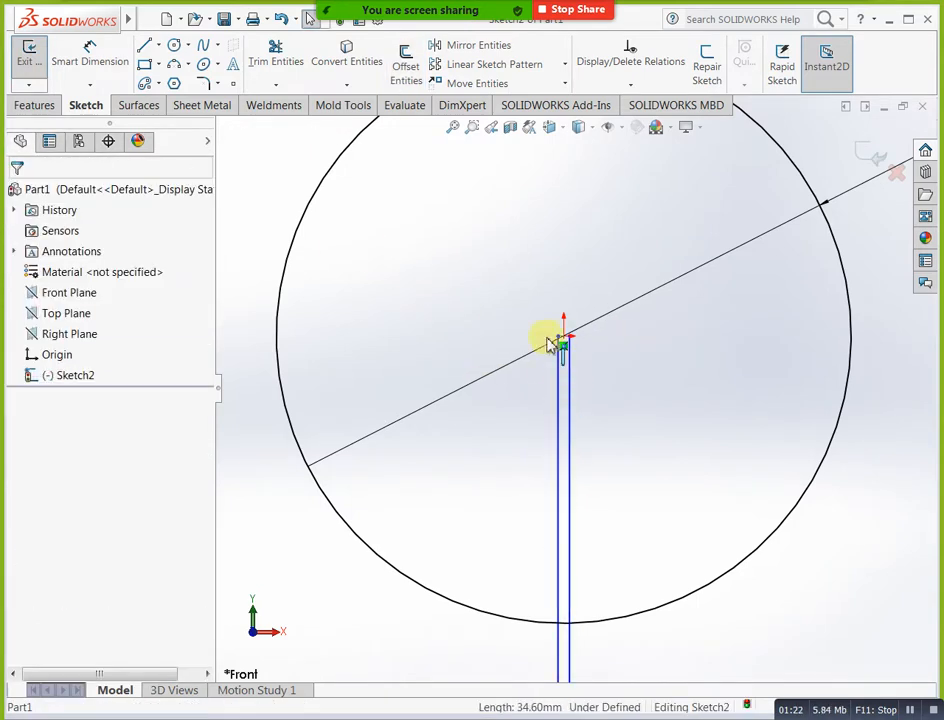
left_click(275, 55)
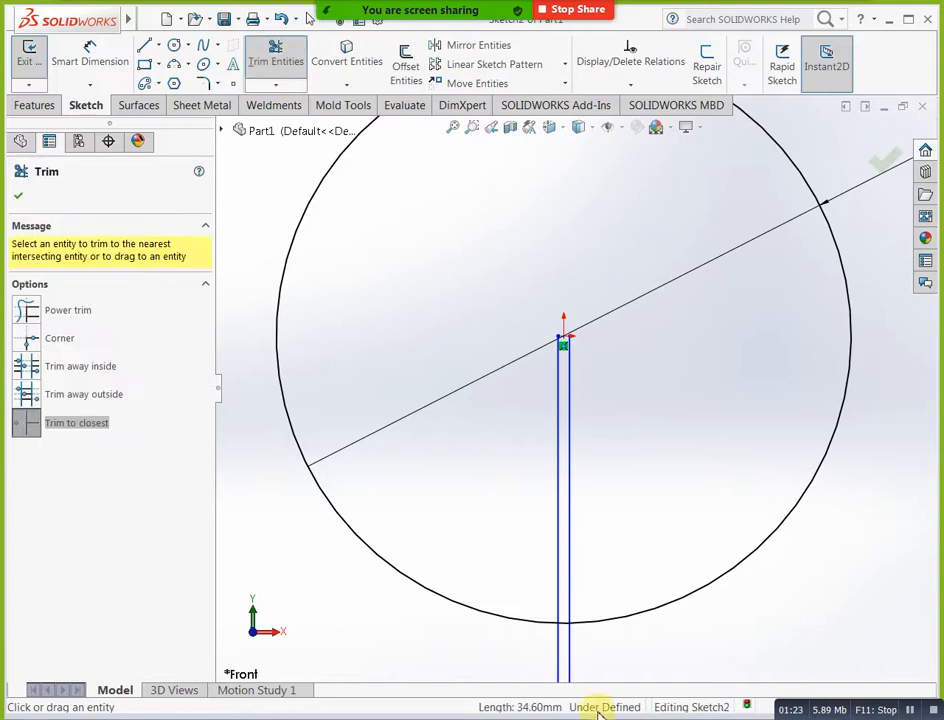
left_click(569, 648)
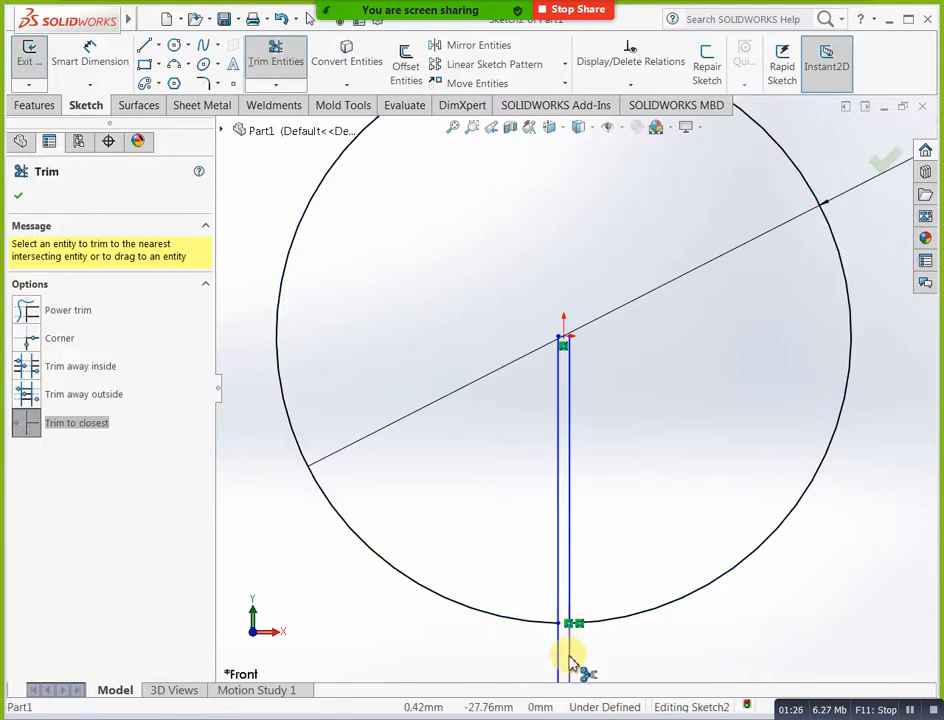
key("Escape")
left_click(570, 658)
key("Escape")
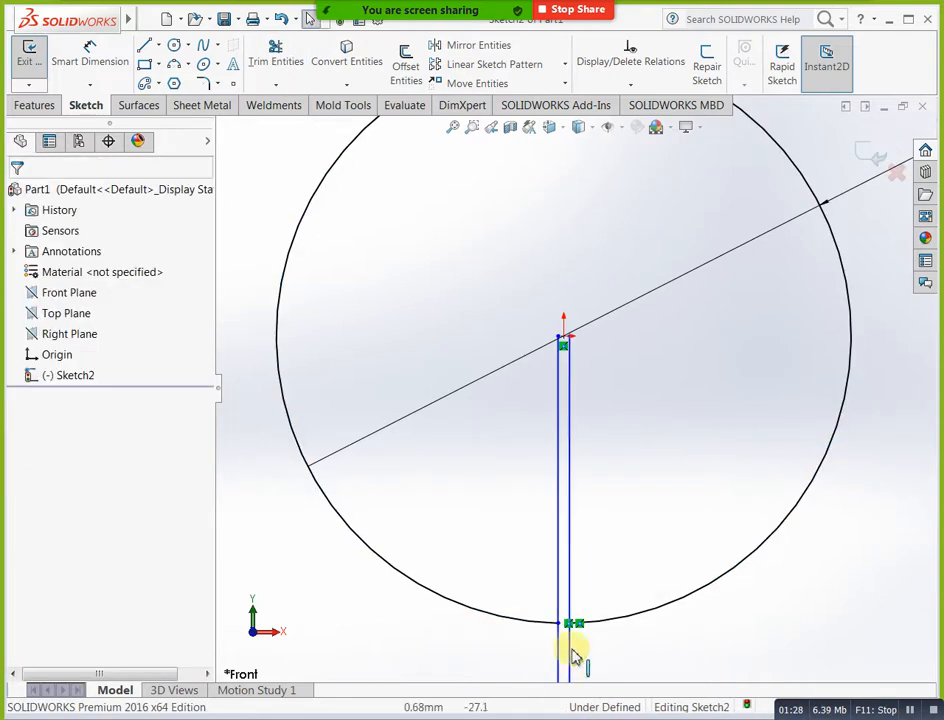
Delete both offset lines, leaving only the open circle, and exit the sketch.
left_click(574, 652)
key("Delete")
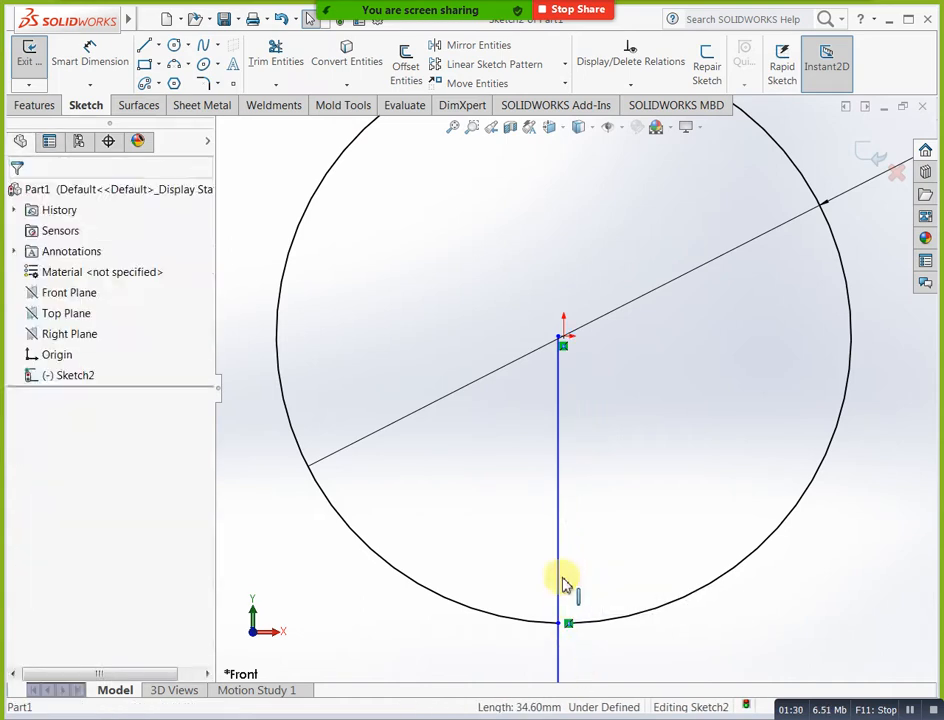
left_click(558, 575)
key("Delete")
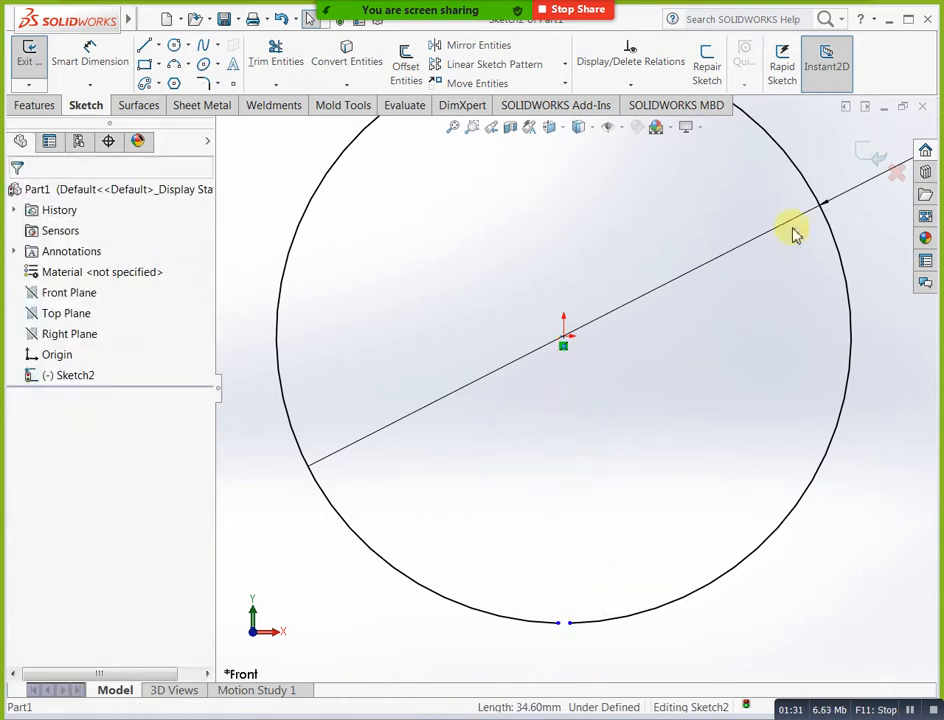
left_click(872, 155)
scroll(670, 497, "up", 5)
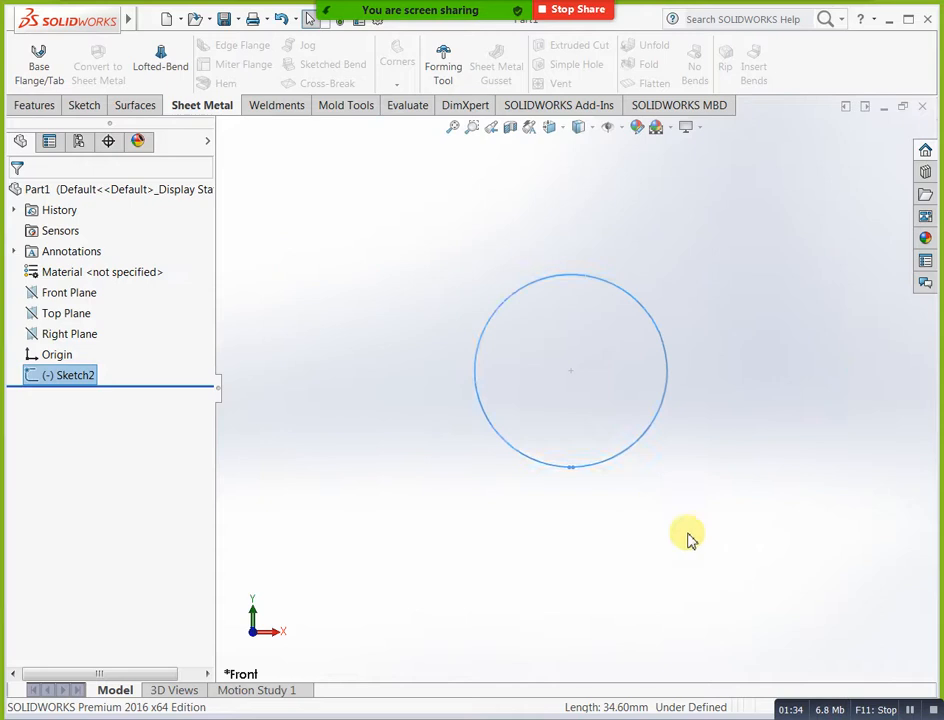
left_click(706, 582)
Create a reference plane offset 45 mm from the Front Plane.
middle_click_drag(706, 582, 632, 514)
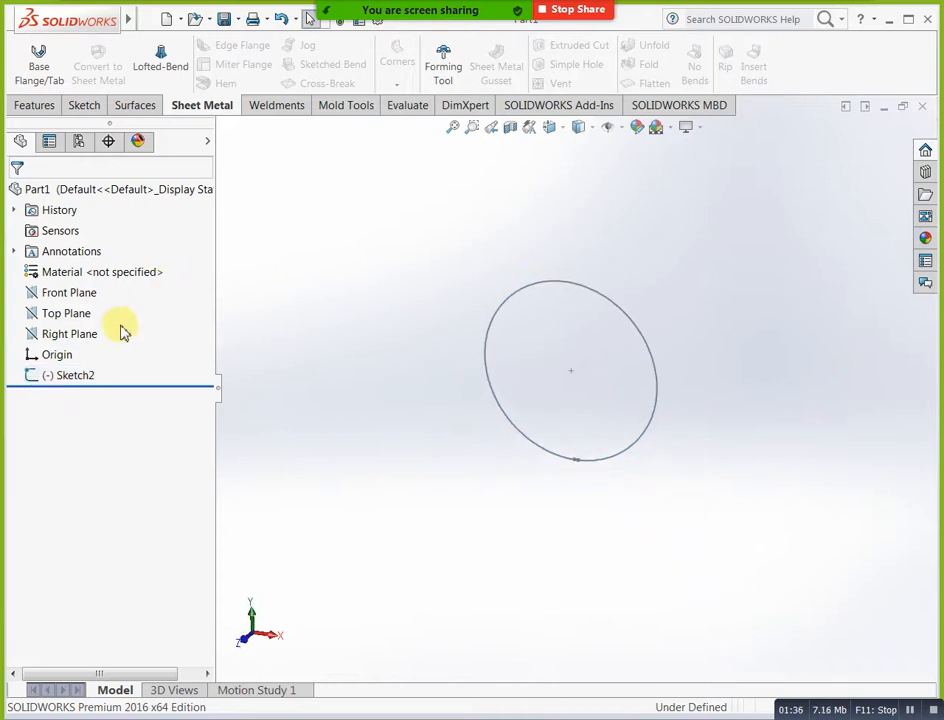
left_click(72, 293)
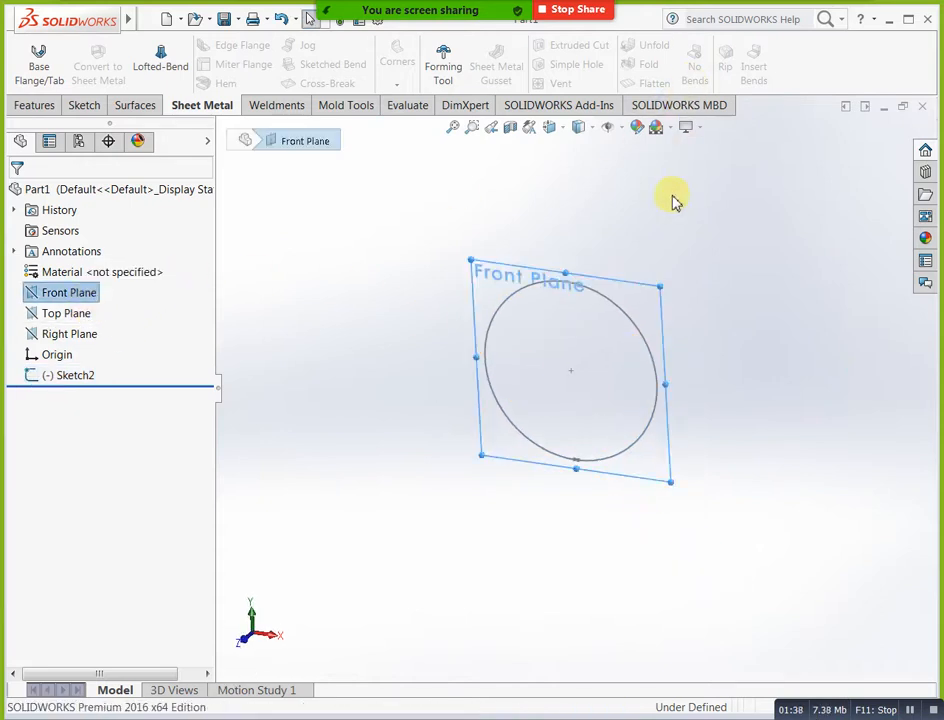
left_click(46, 106)
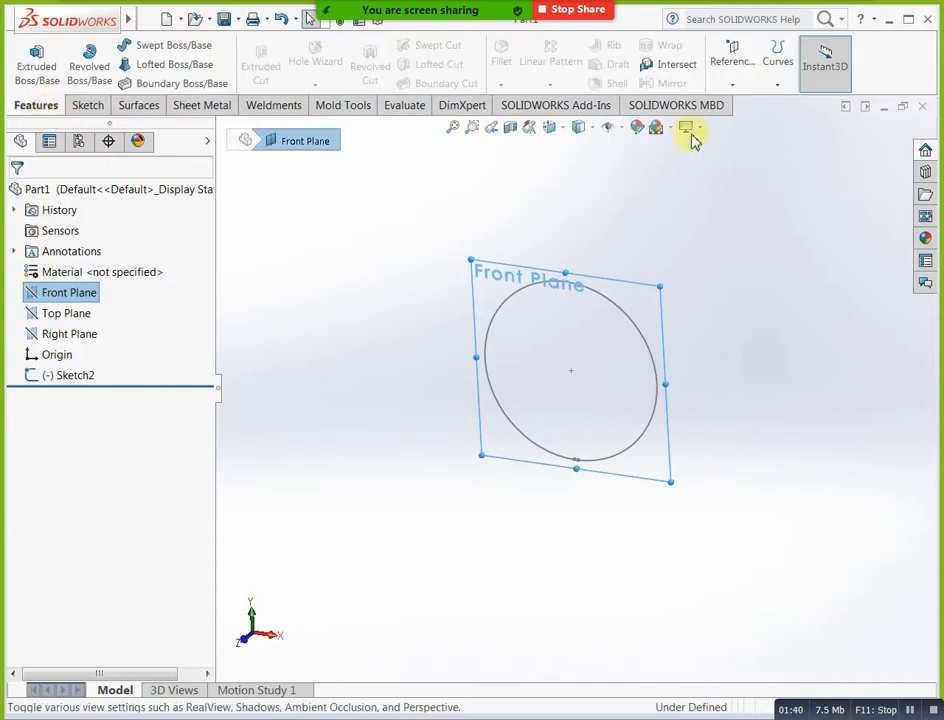
left_click(737, 92)
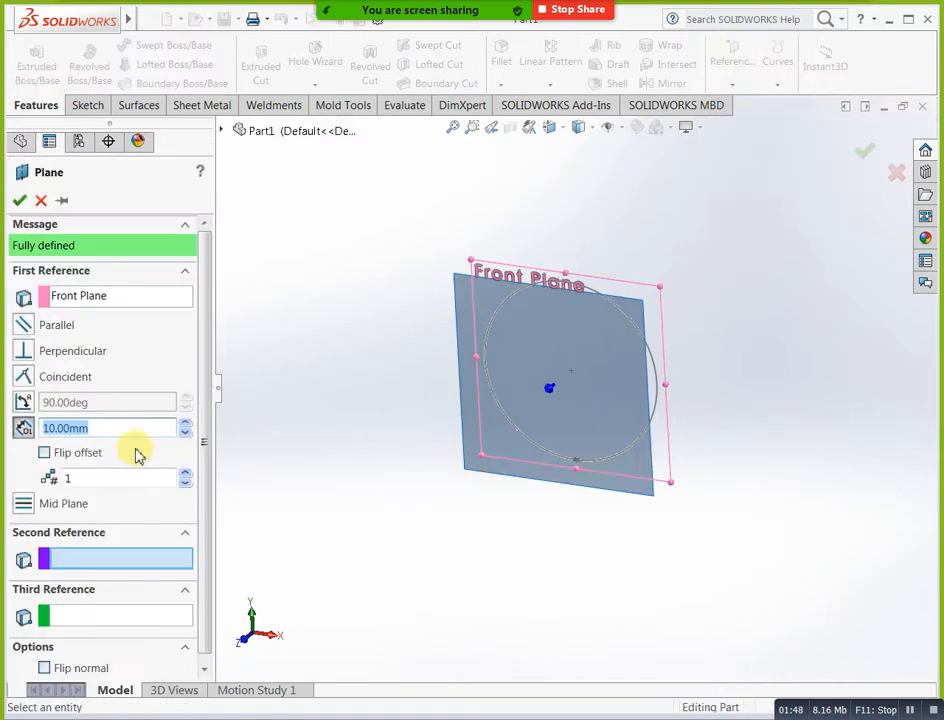
type("20")
key("Return")
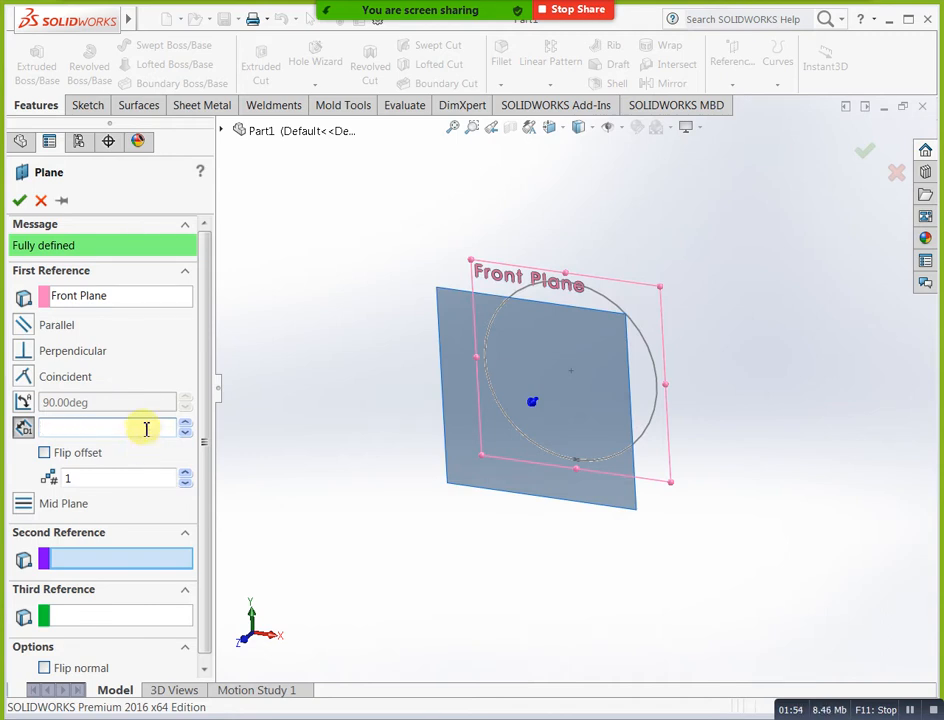
type("5")
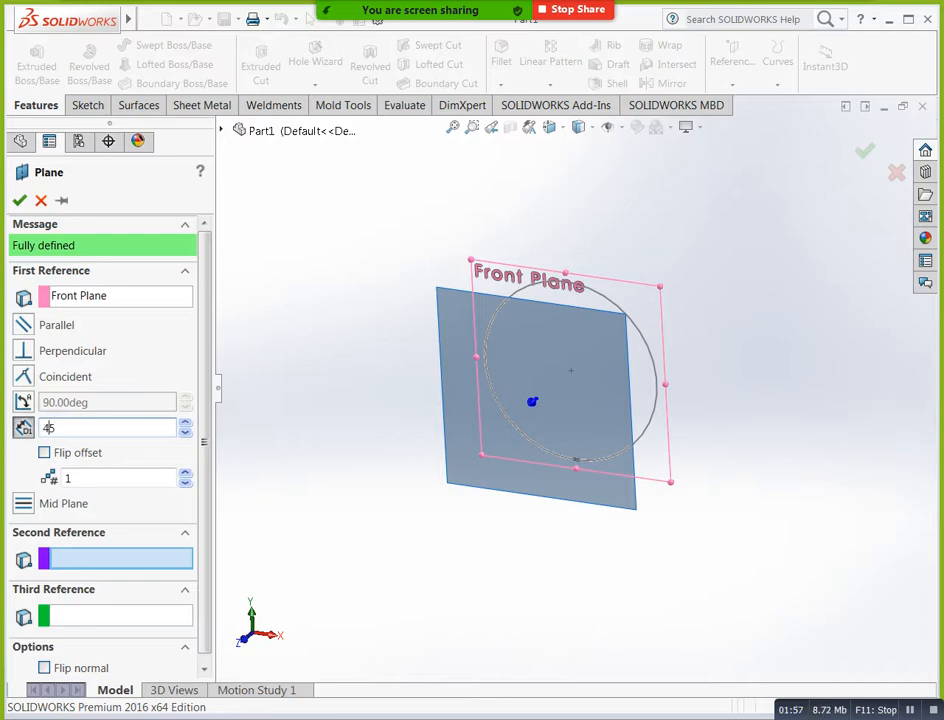
key("Return")
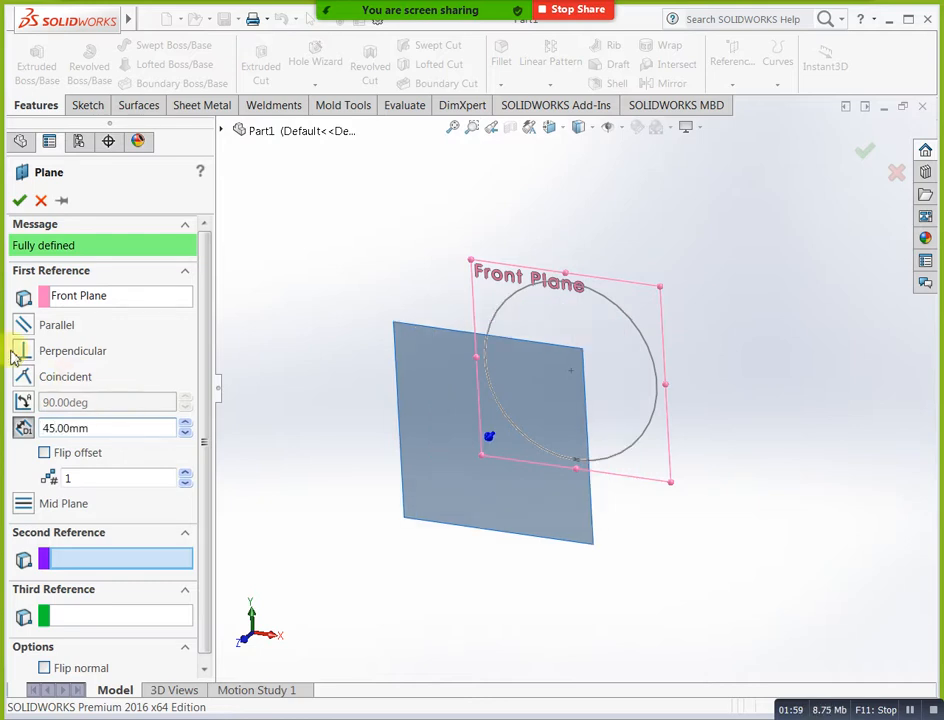
left_click(19, 200)
middle_click_drag(341, 371, 373, 453)
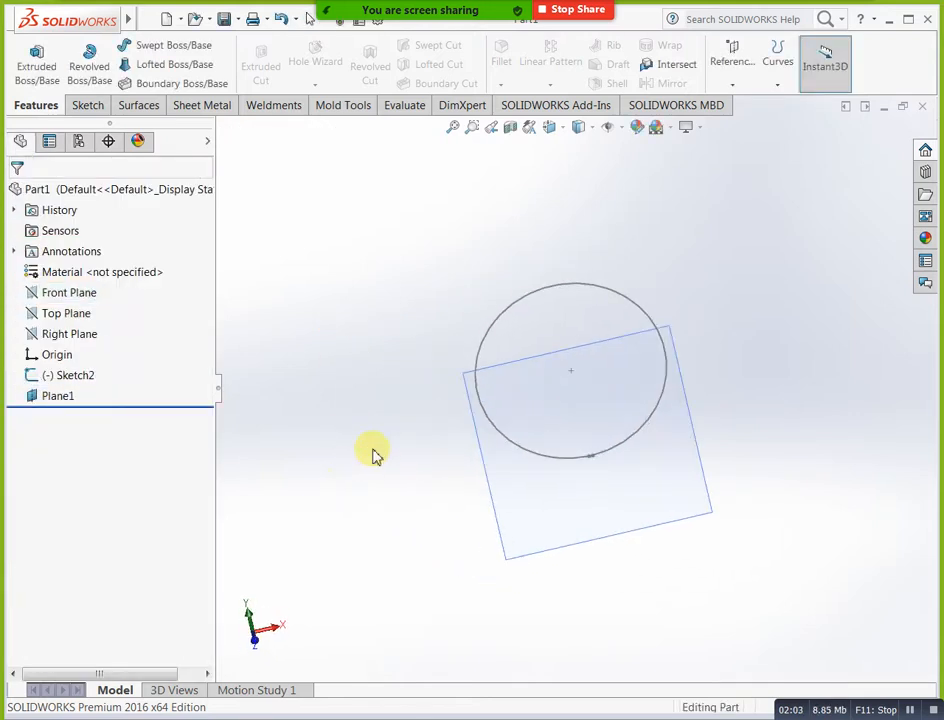
left_click(70, 398)
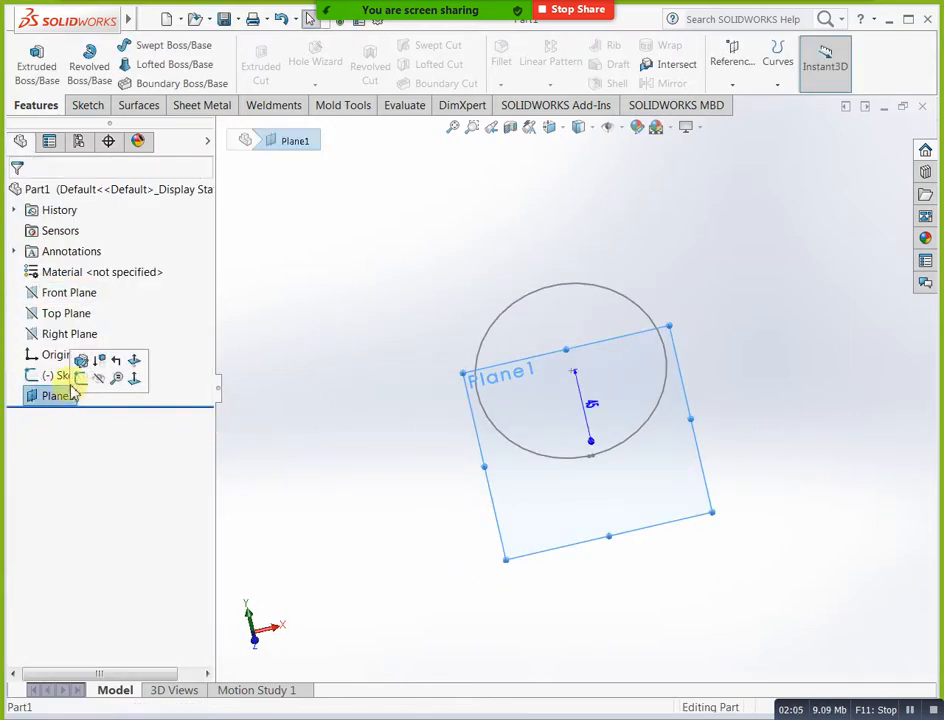
left_click(78, 362)
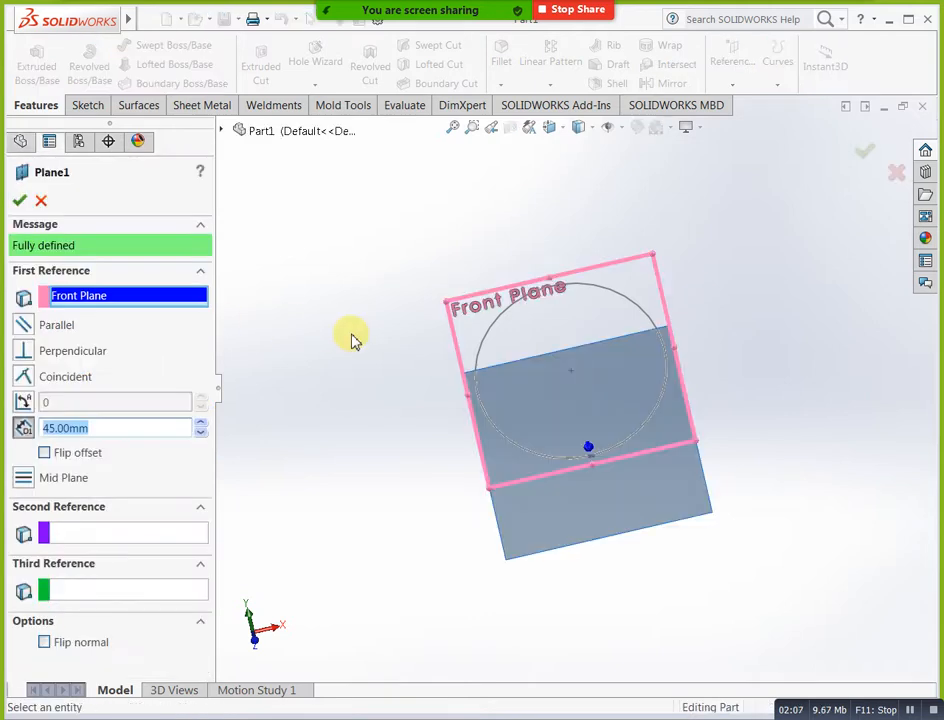
left_click(862, 153)
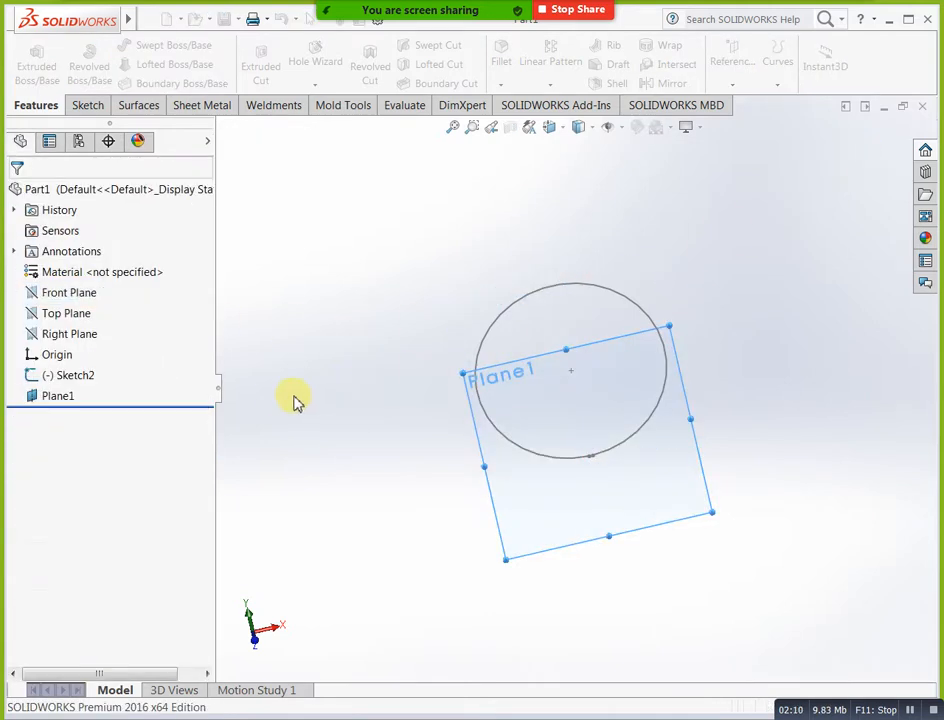
Start a sketch on the offset plane and convert the open 50 mm circle into it.
left_click(66, 397)
right_click(66, 397)
left_click(70, 368)
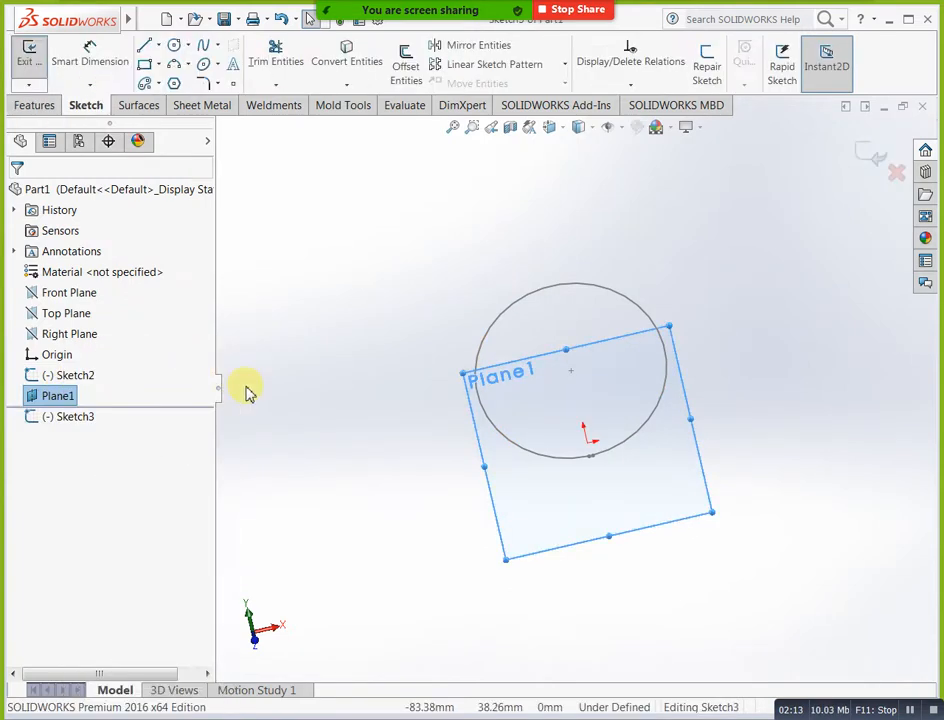
key("ctrl+8")
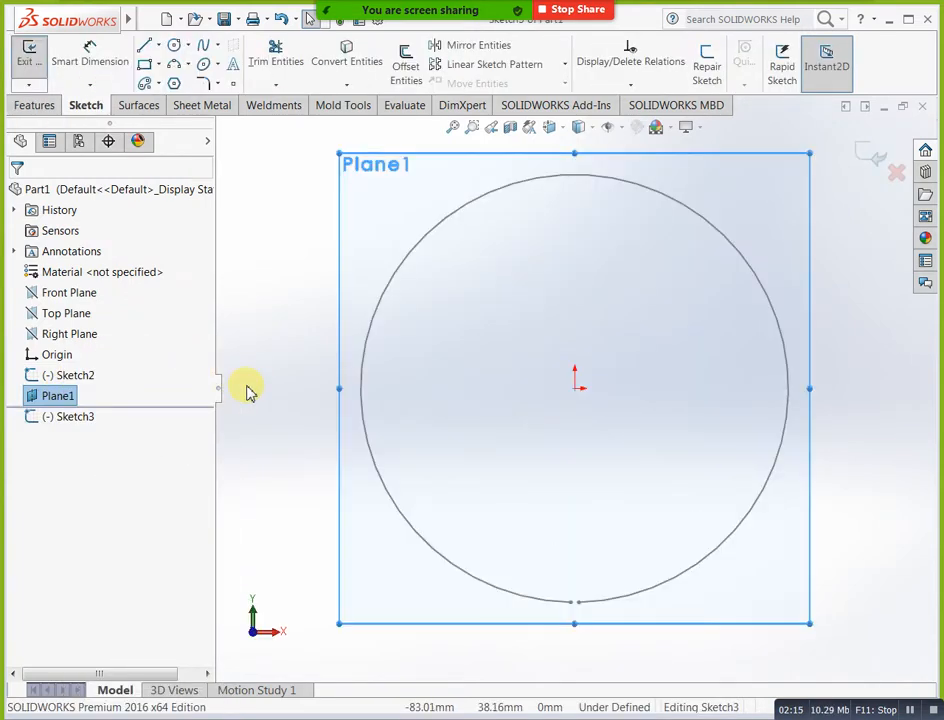
left_click(349, 55)
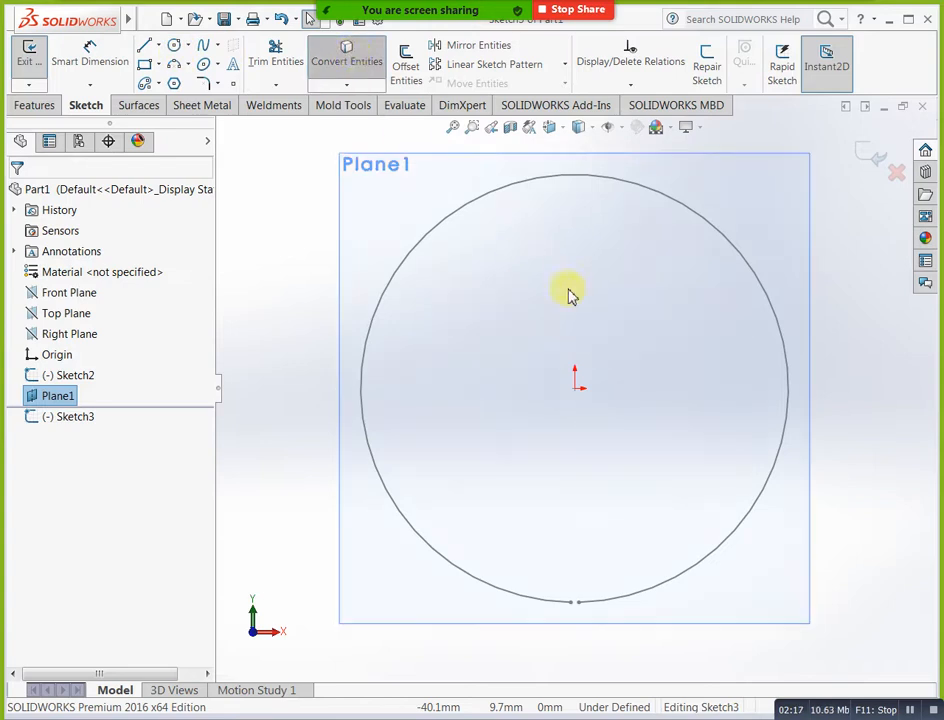
left_click(666, 199)
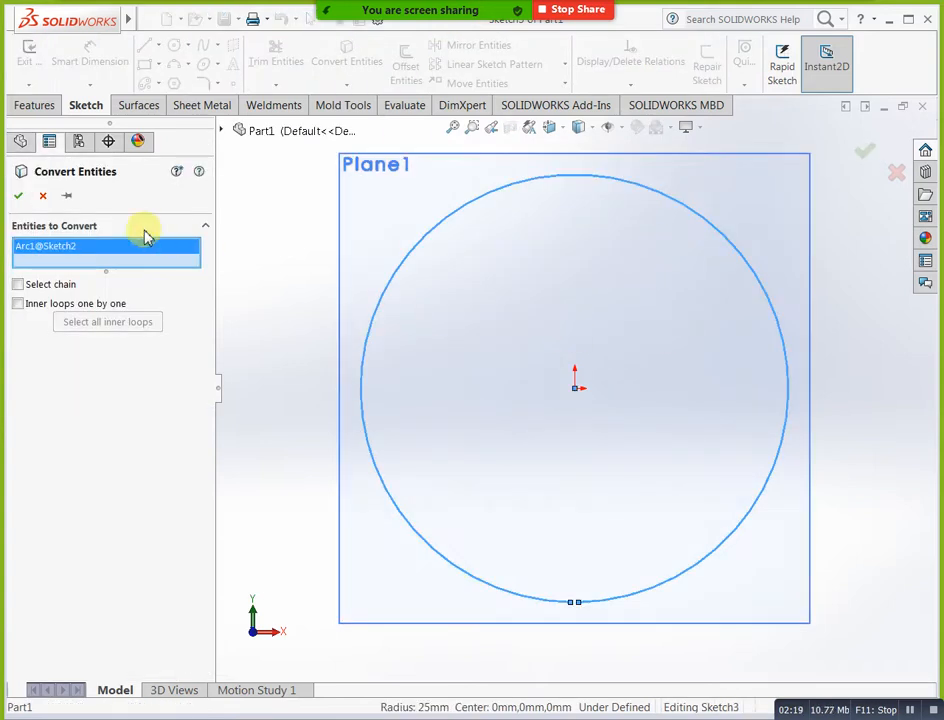
left_click(18, 196)
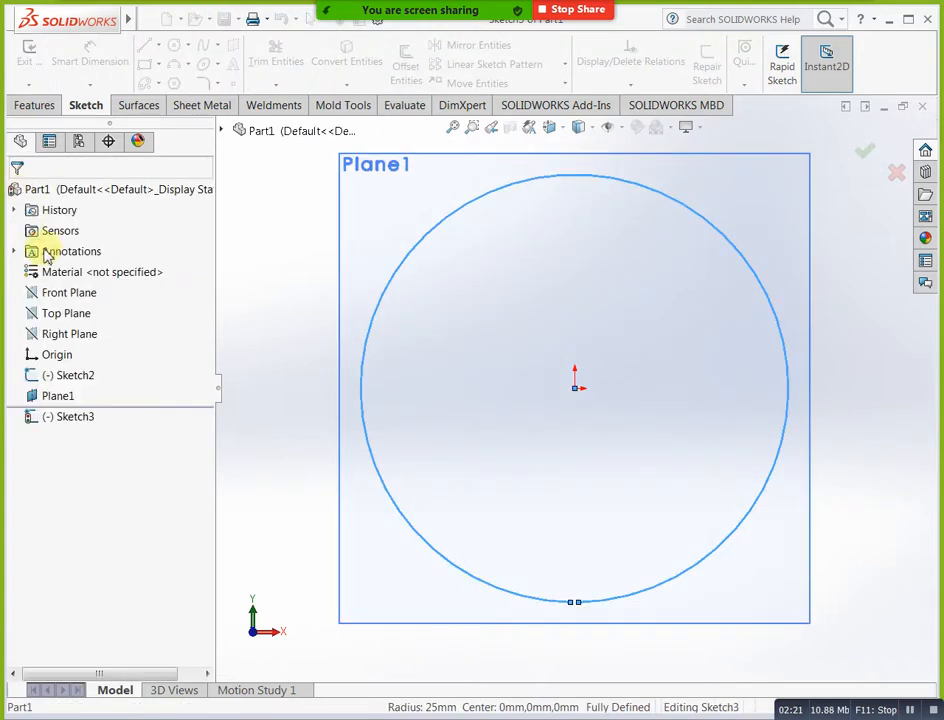
Start offsetting the converted circle in both directions, trying distances of 25 mm and 12.5 mm.
scroll(301, 501, "up", 3)
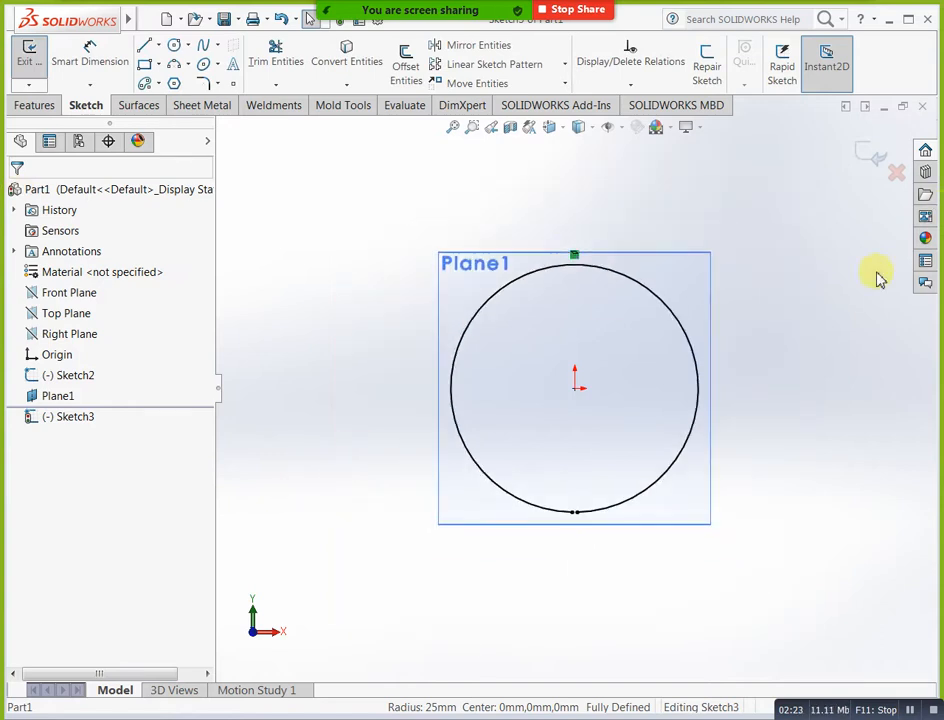
scroll(750, 300, "up", 2)
scroll(744, 280, "down", 2)
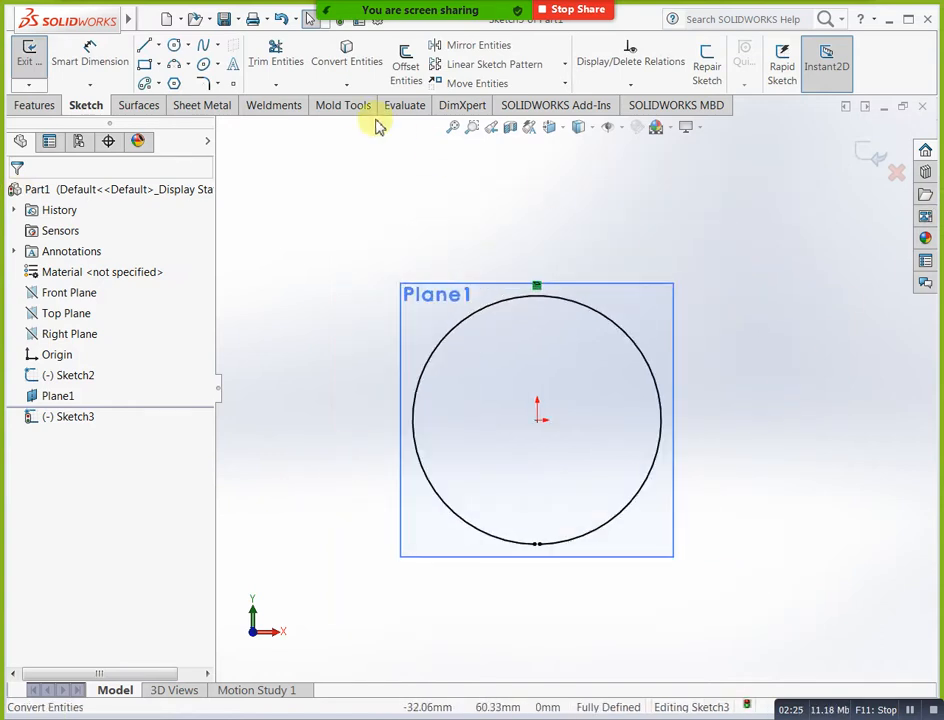
left_click(402, 60)
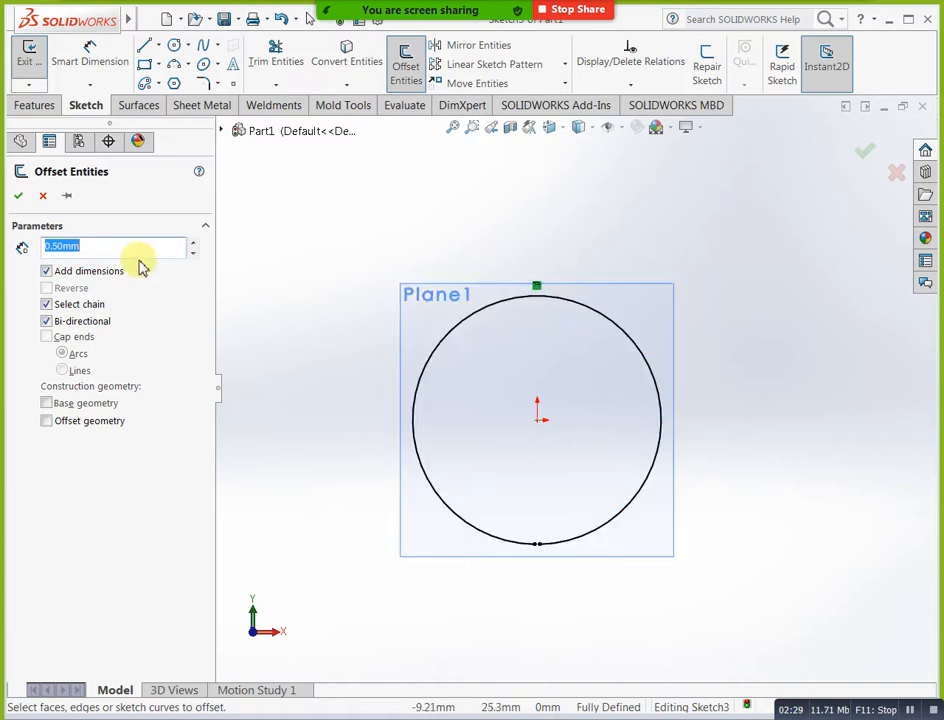
type("25.")
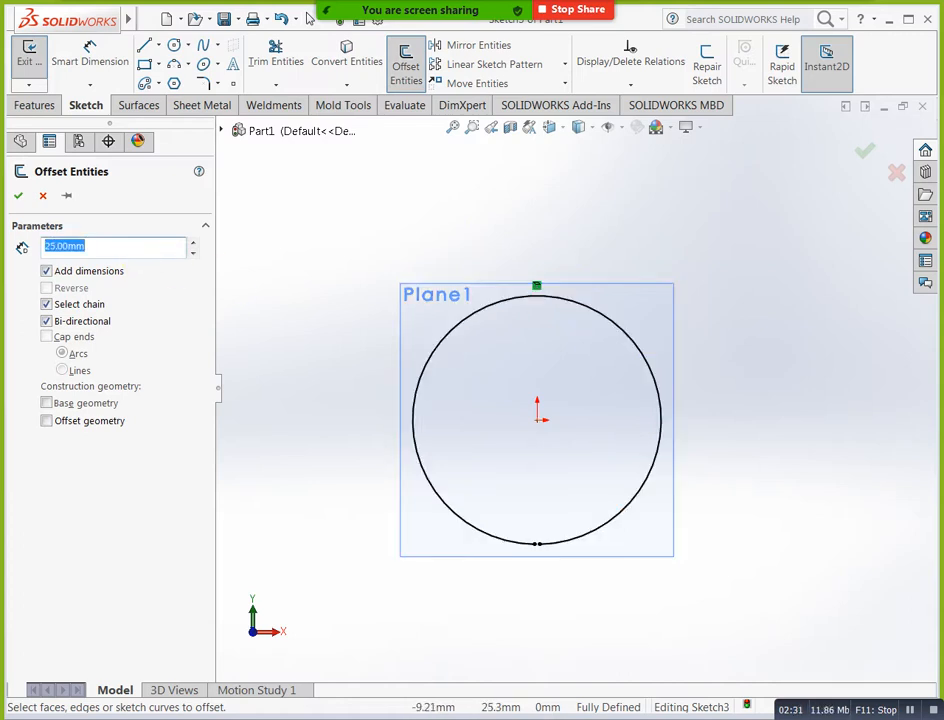
left_click(598, 316)
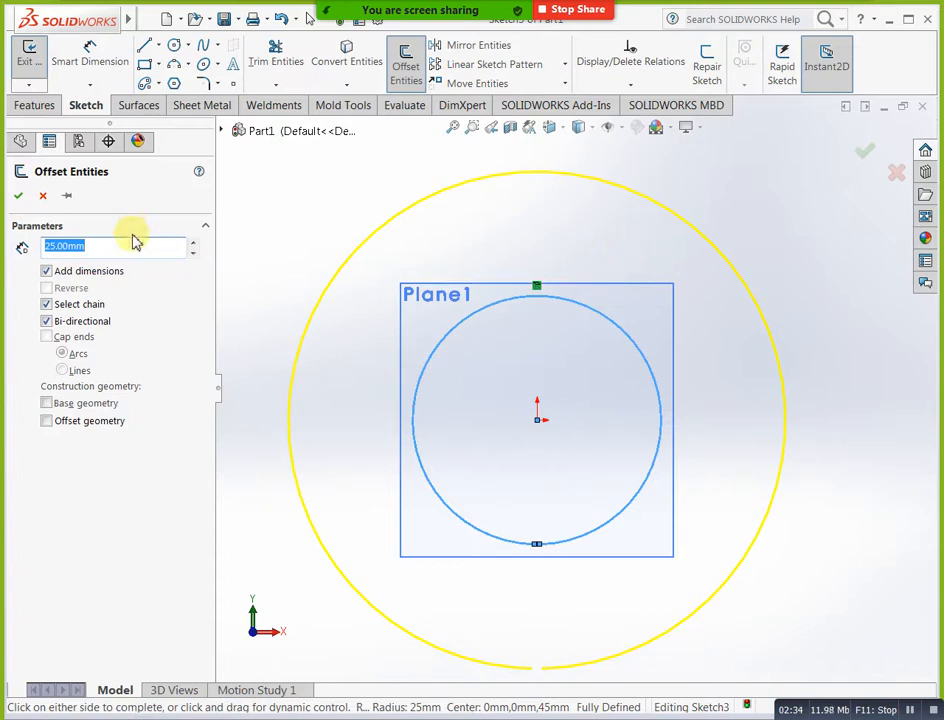
type("12.5")
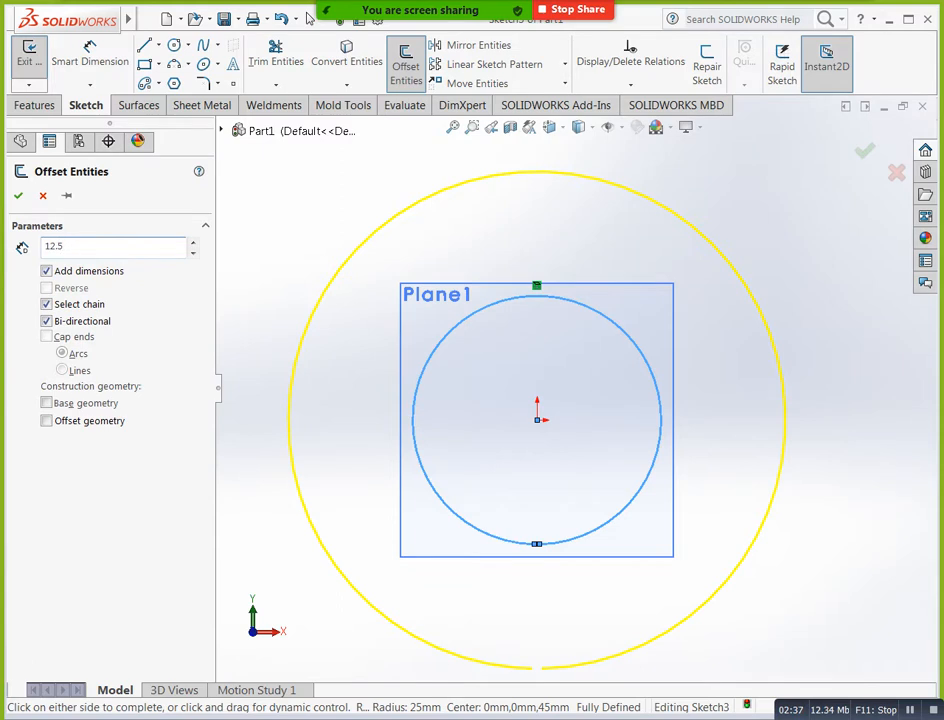
key("Return")
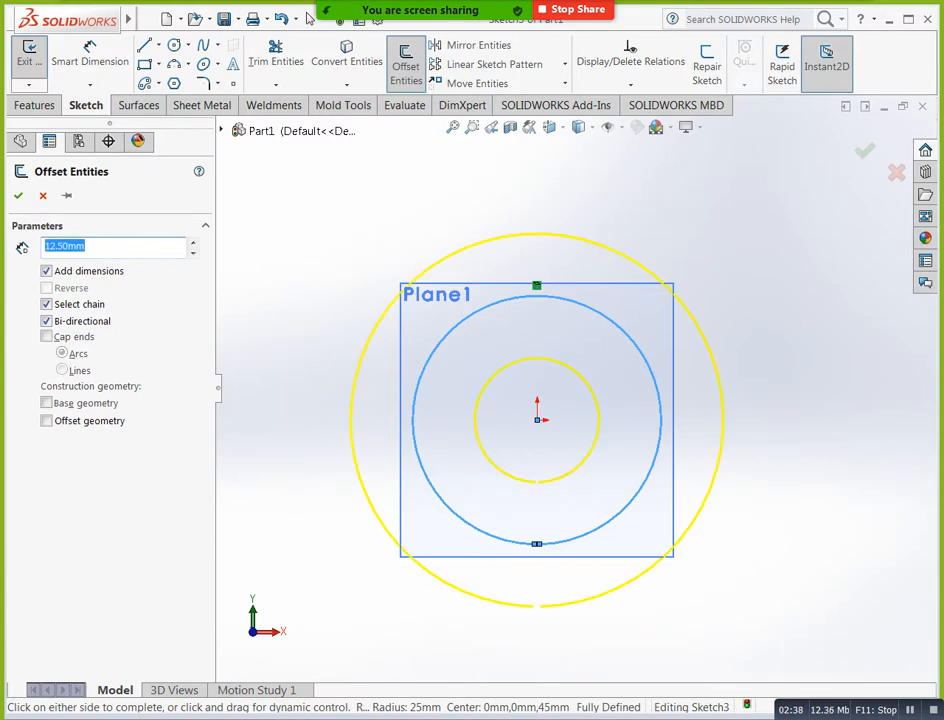
Make the circle's offset one-directional, set its distance to 5 mm outward, and accept it.
left_click(46, 321)
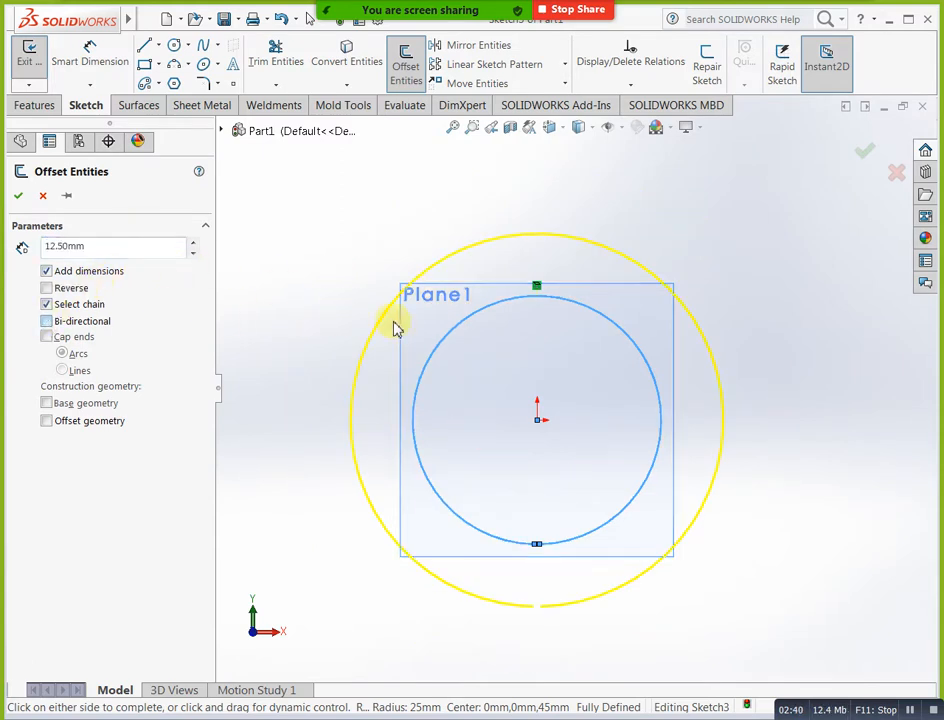
left_click_drag(110, 247, 46, 248)
type("5")
key("Return")
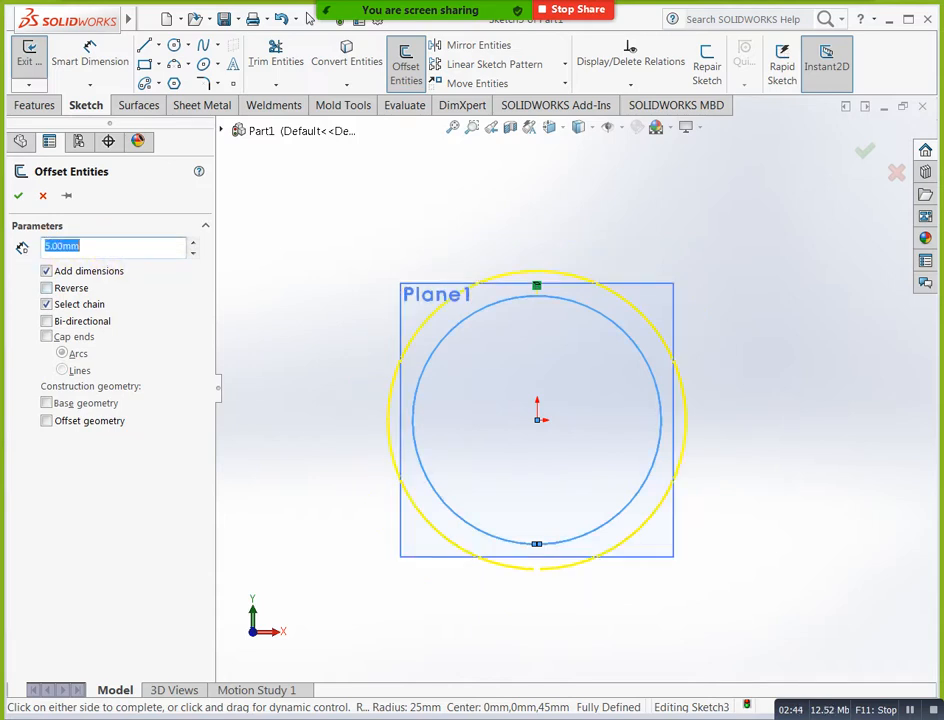
left_click(864, 150)
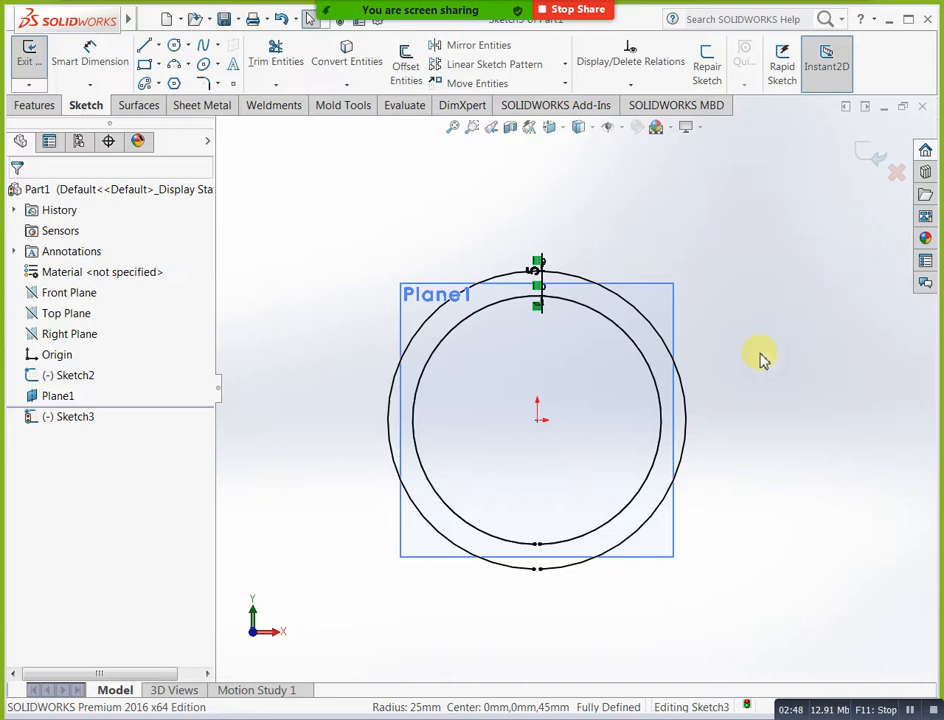
Delete the inner converted circle, leaving only the larger open circle, and exit the sketch.
left_click(645, 362)
key("Delete")
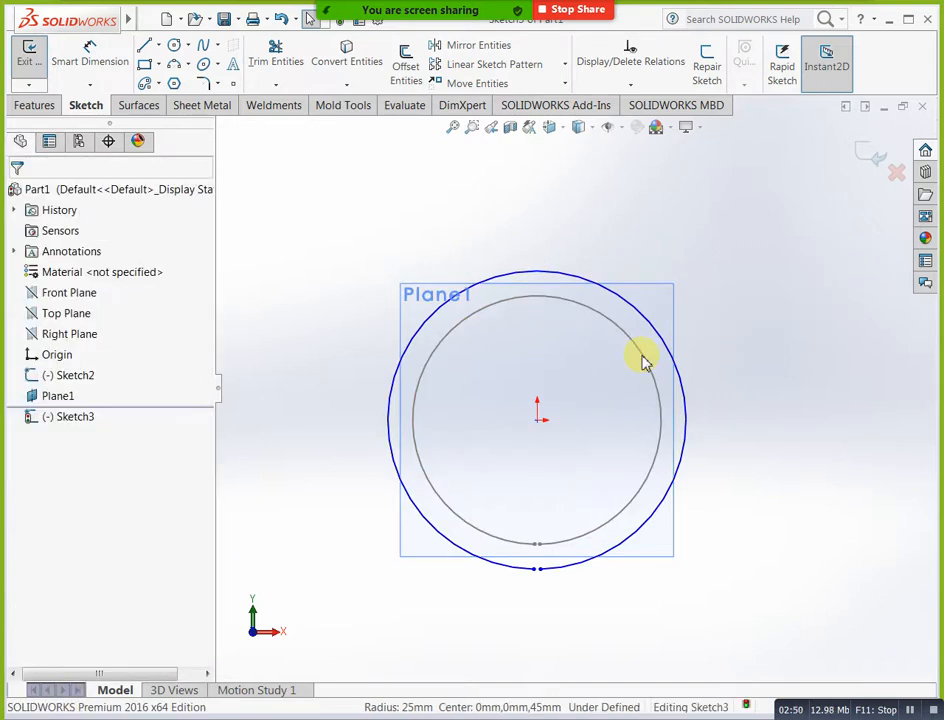
left_click(866, 156)
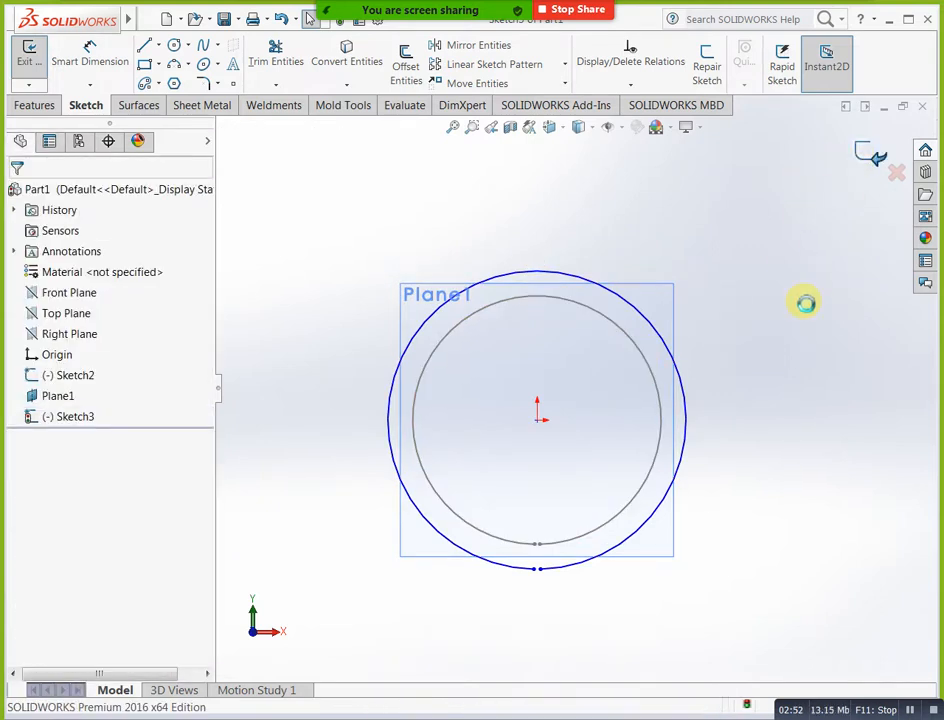
Start a Lofted-Bend using the larger open circle on the offset plane and the 50 mm open circle as profiles.
mouse_move(797, 316)
middle_mouse_down()
mouse_move(681, 474)
mouse_move(520, 565)
mouse_move(442, 442)
mouse_move(588, 333)
mouse_move(718, 445)
mouse_move(765, 585)
mouse_move(748, 508)
mouse_move(590, 355)
middle_mouse_up()
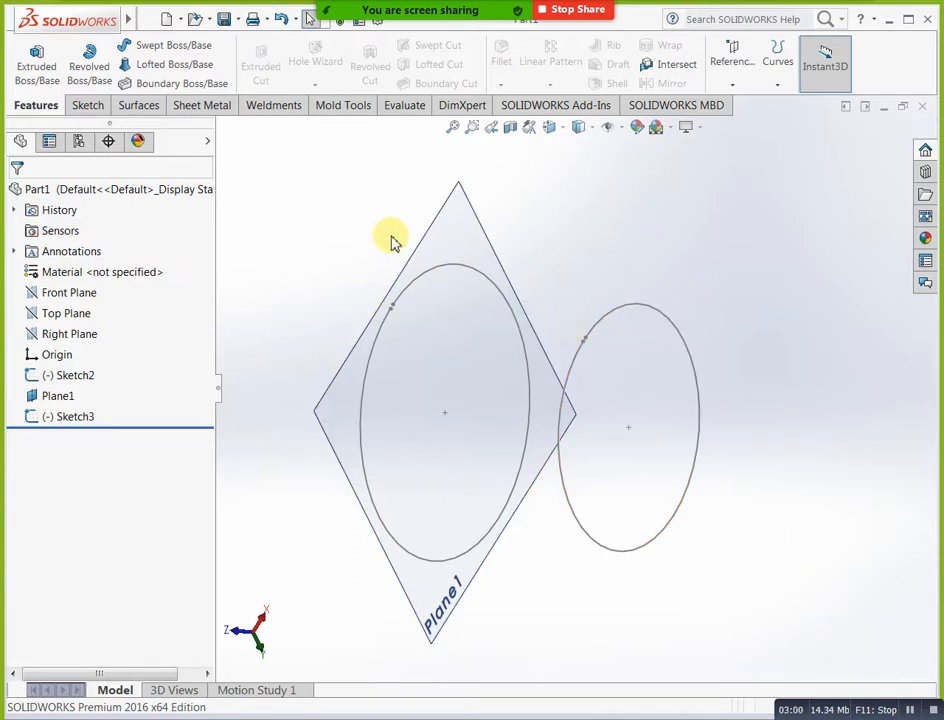
left_click(213, 110)
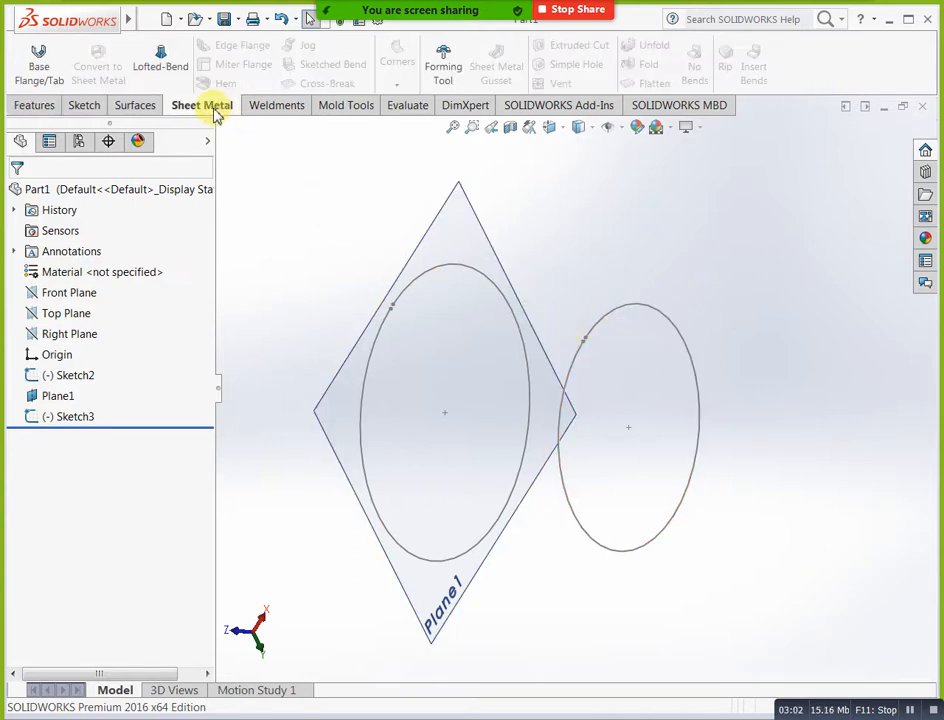
left_click(165, 60)
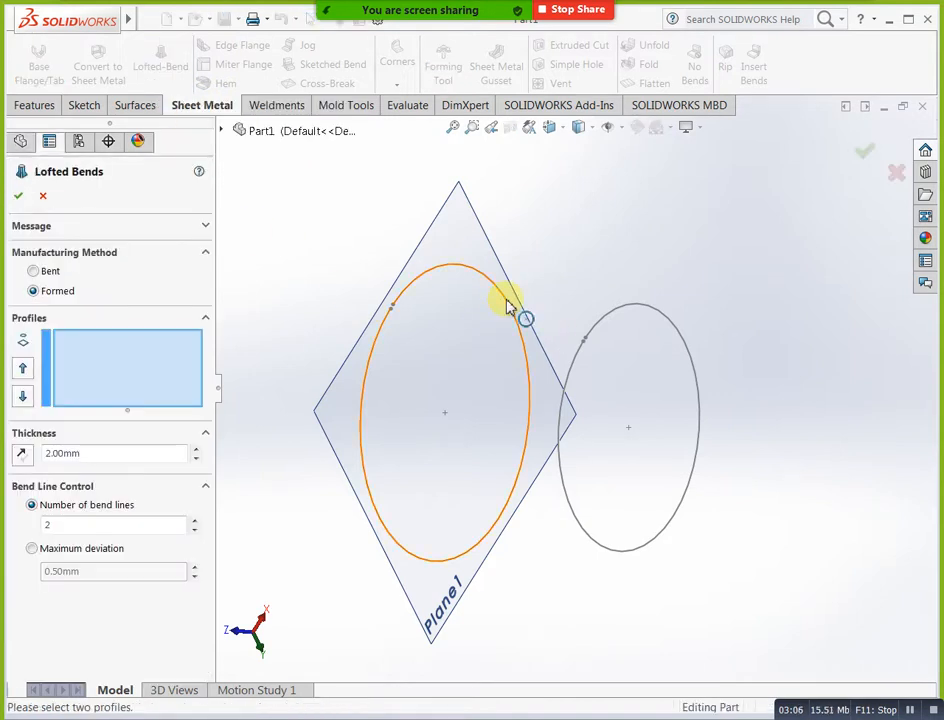
left_click(531, 317)
left_click(603, 326)
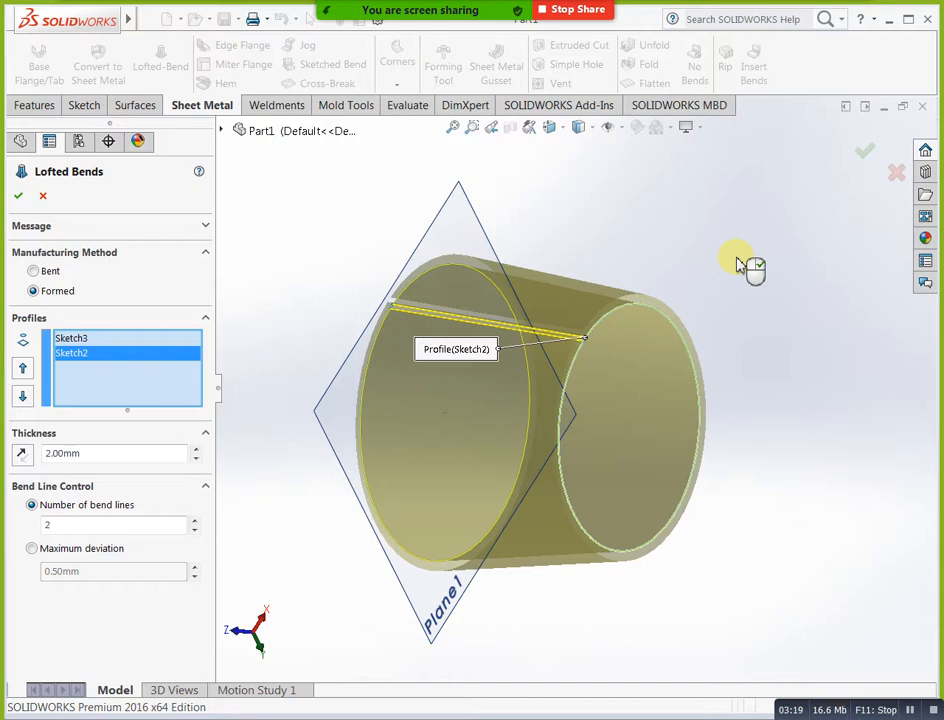
Inspect the gap along the lofted bend preview and switch the manufacturing method to Bent.
middle_click_drag(748, 268, 771, 352)
scroll(513, 400, "down", 2)
scroll(513, 396, "down", 2)
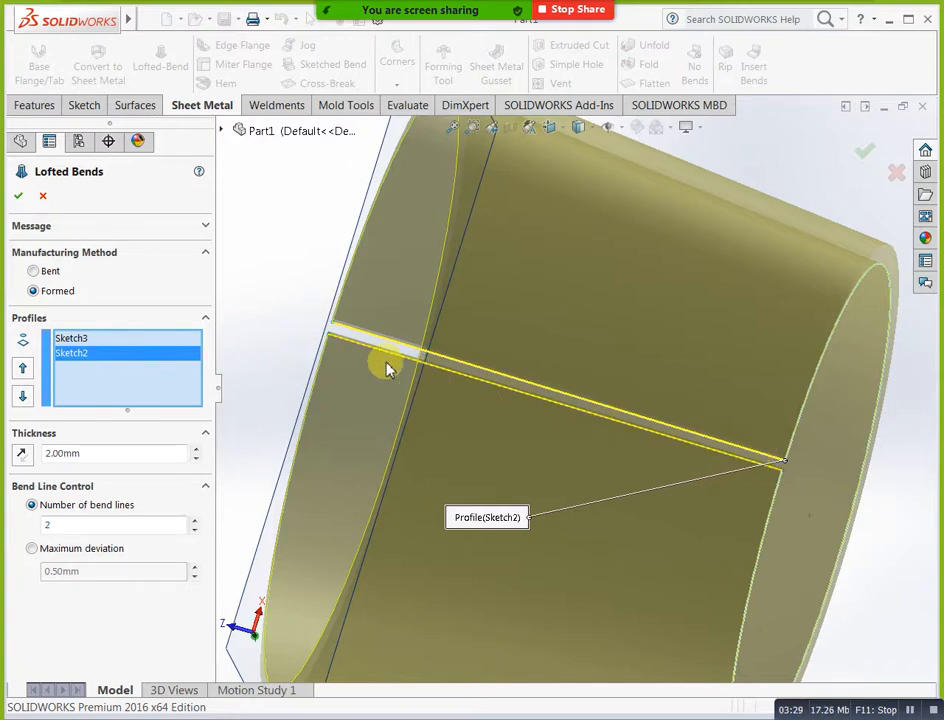
middle_click_drag(379, 358, 318, 436)
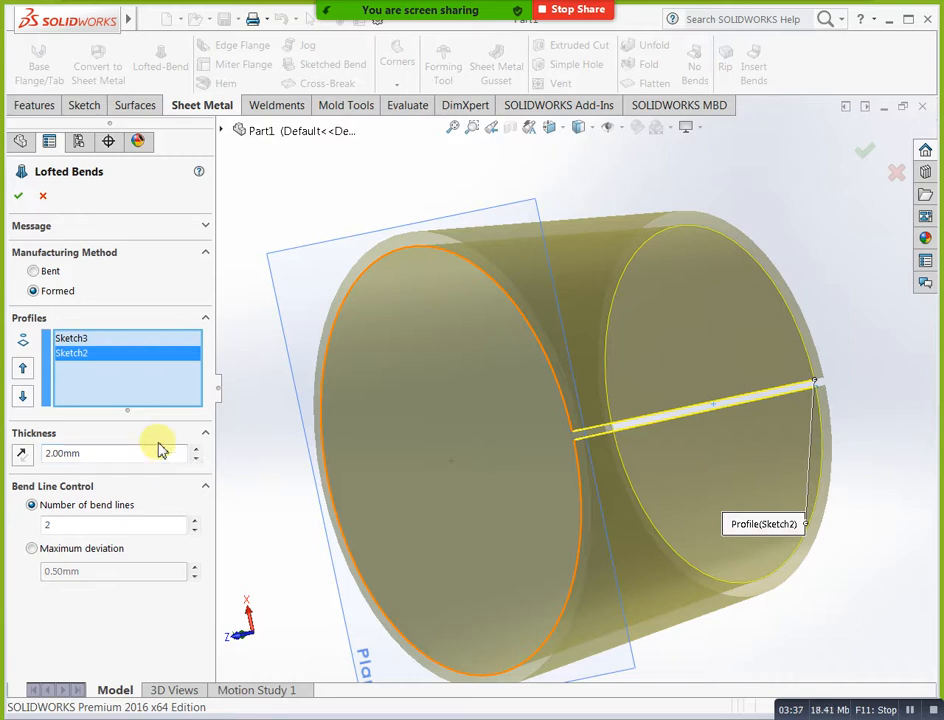
left_click(33, 272)
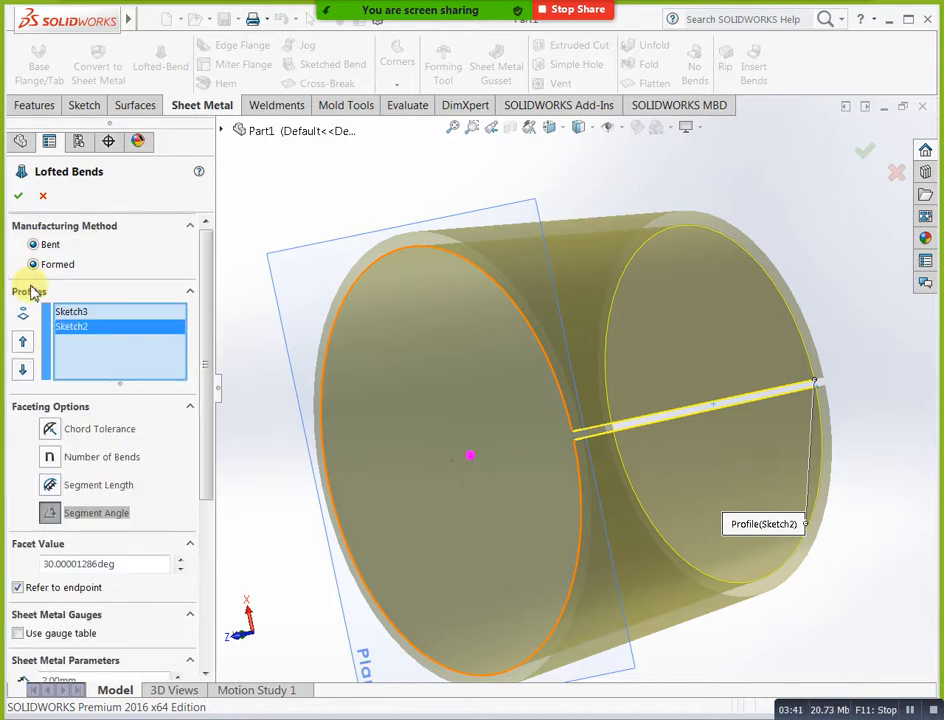
Switch the lofted bend's manufacturing method back to Formed and try to accept the feature.
middle_click_drag(210, 364, 305, 397)
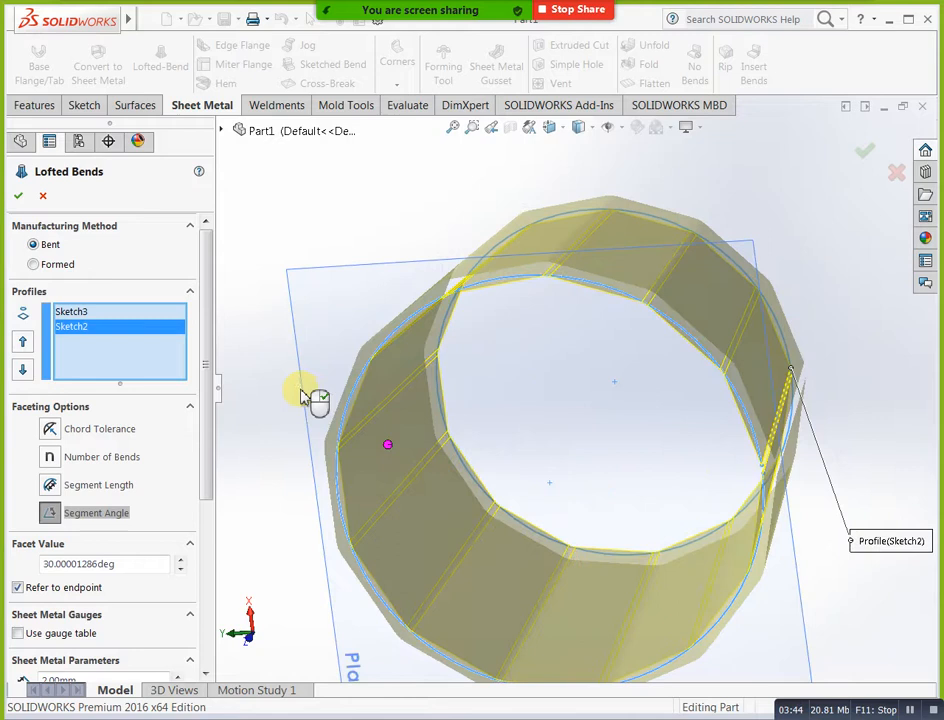
left_click(37, 267)
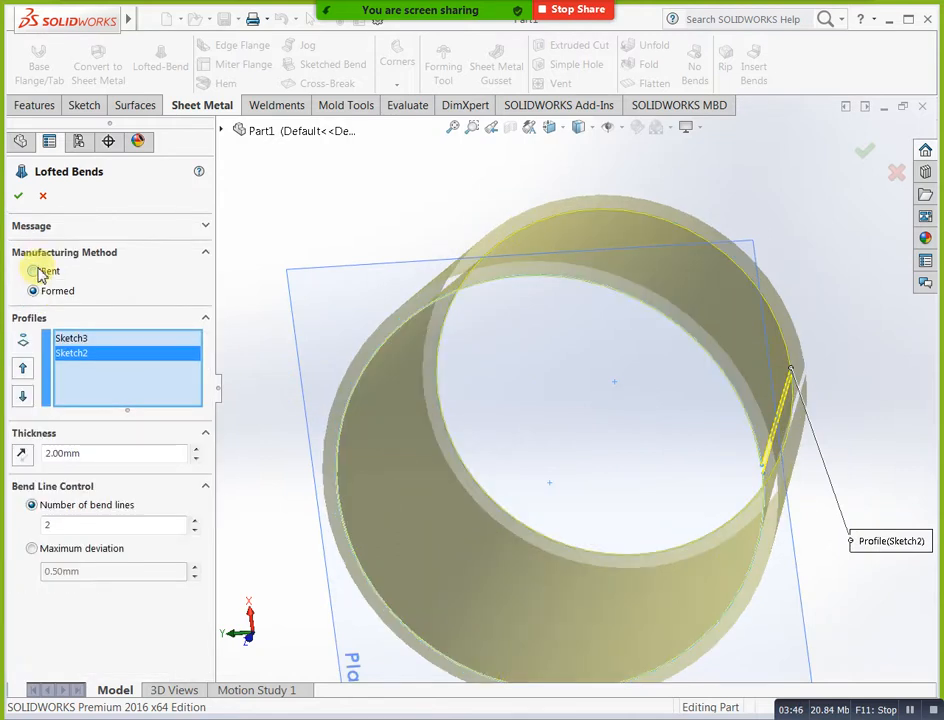
left_click(20, 197)
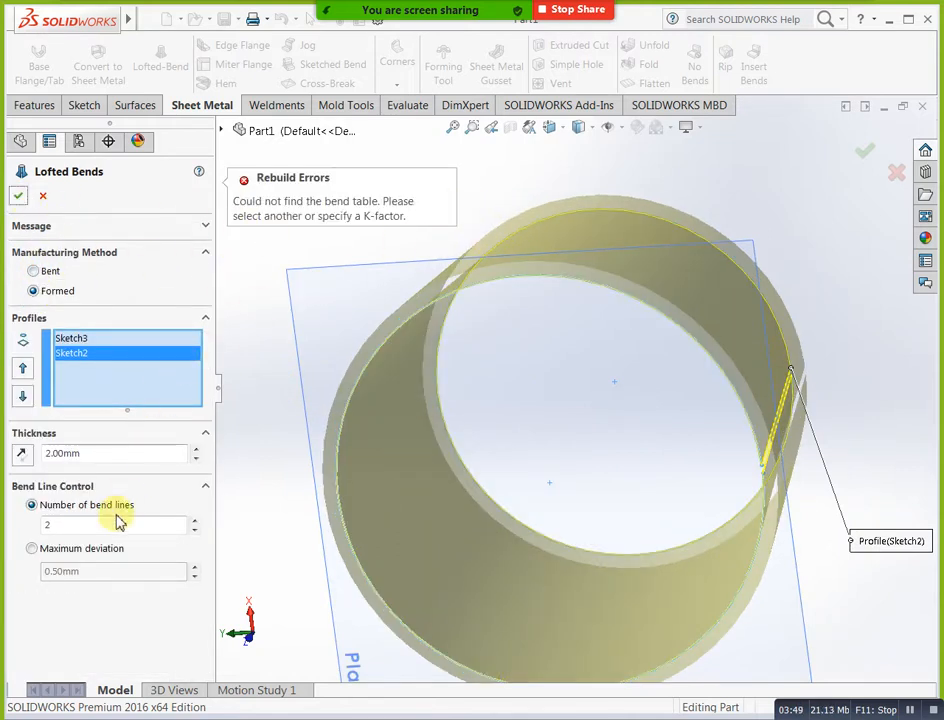
Remove the larger circle from the lofted bend's profiles and add it back as the second profile.
left_click(72, 339)
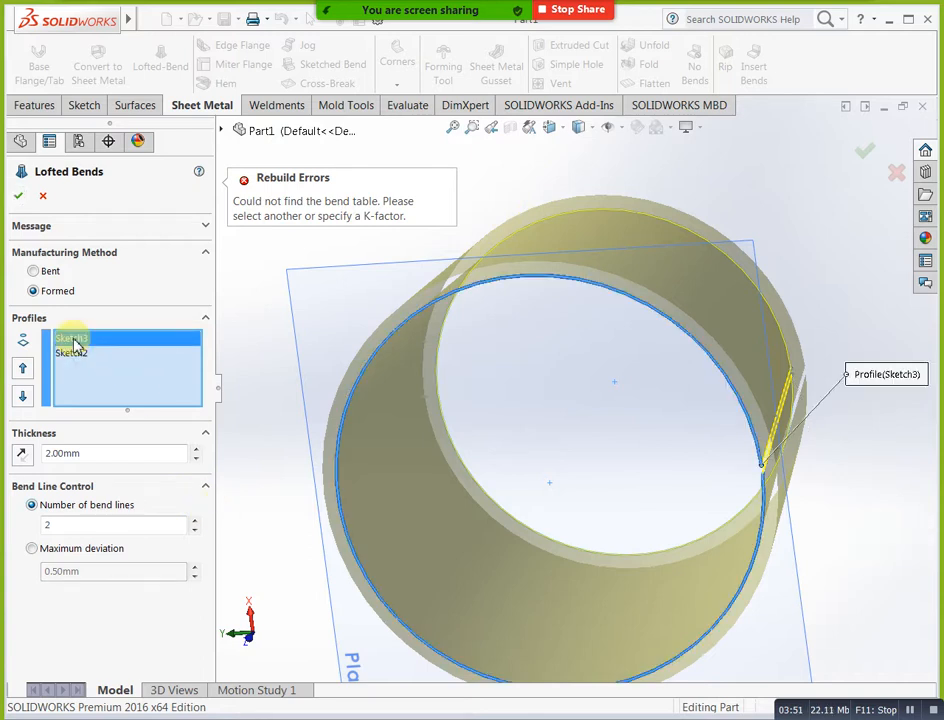
right_click(74, 342)
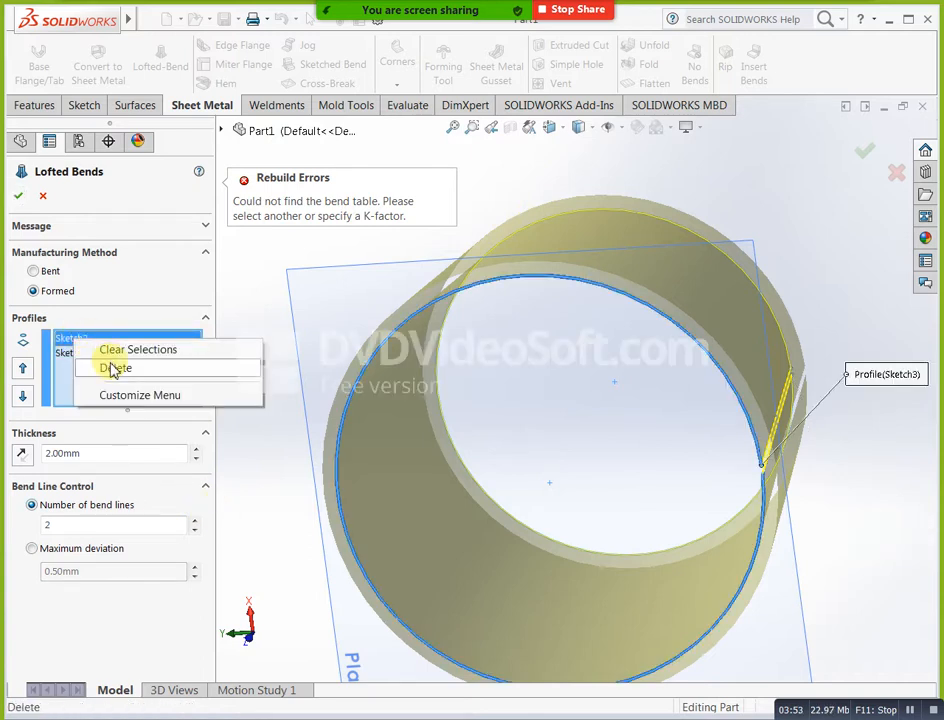
left_click(115, 368)
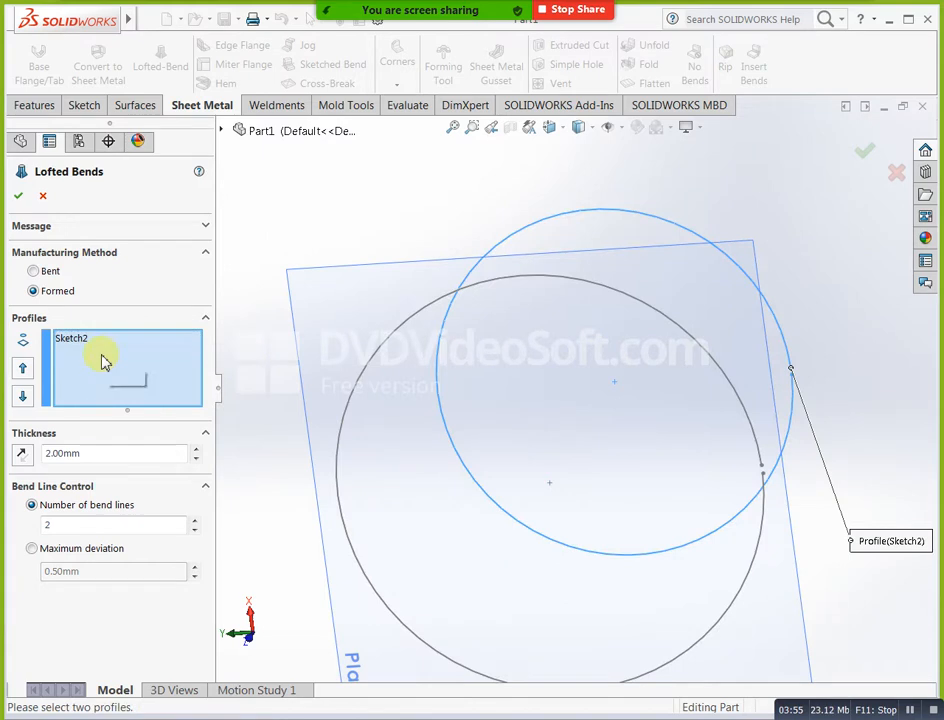
left_click(397, 338)
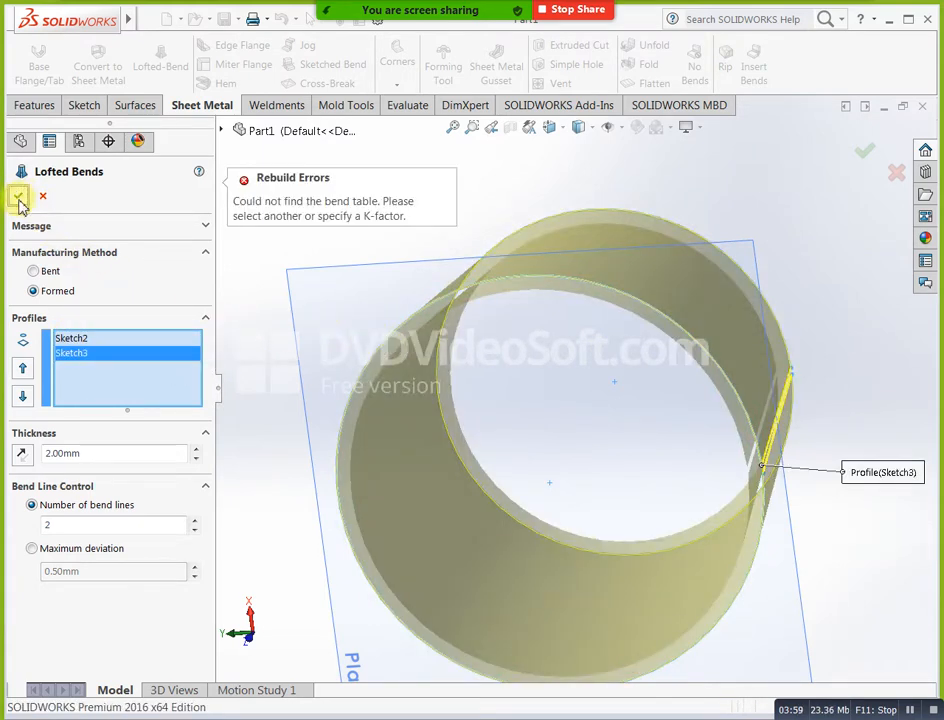
Set the lofted bend's thickness to 1 mm and try to accept the feature.
middle_click_drag(274, 280, 327, 407)
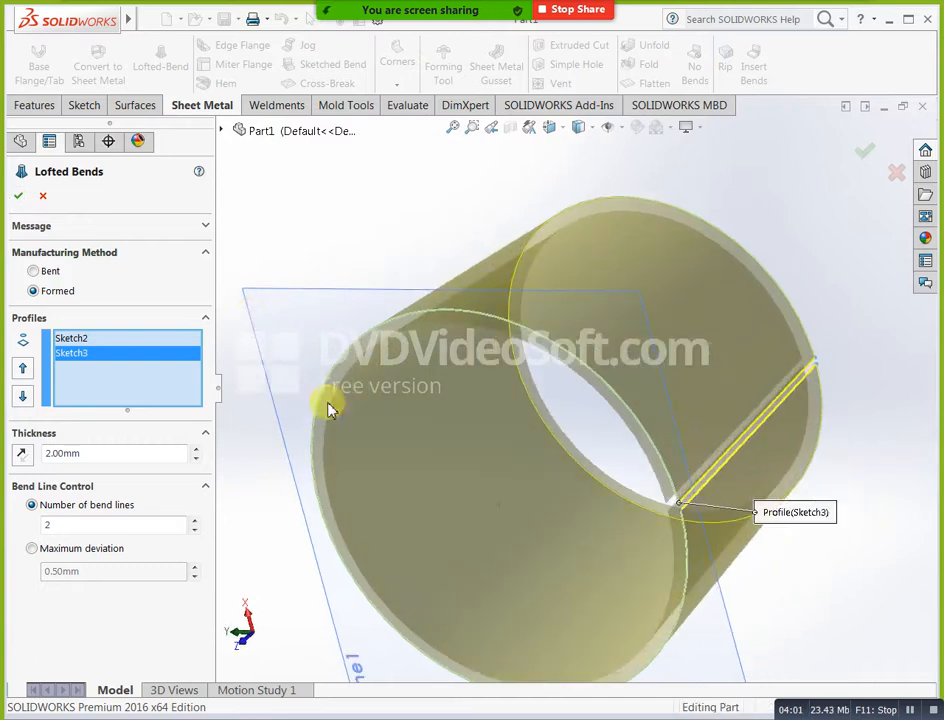
scroll(330, 412, "up", 3)
middle_click_drag(552, 539, 358, 470)
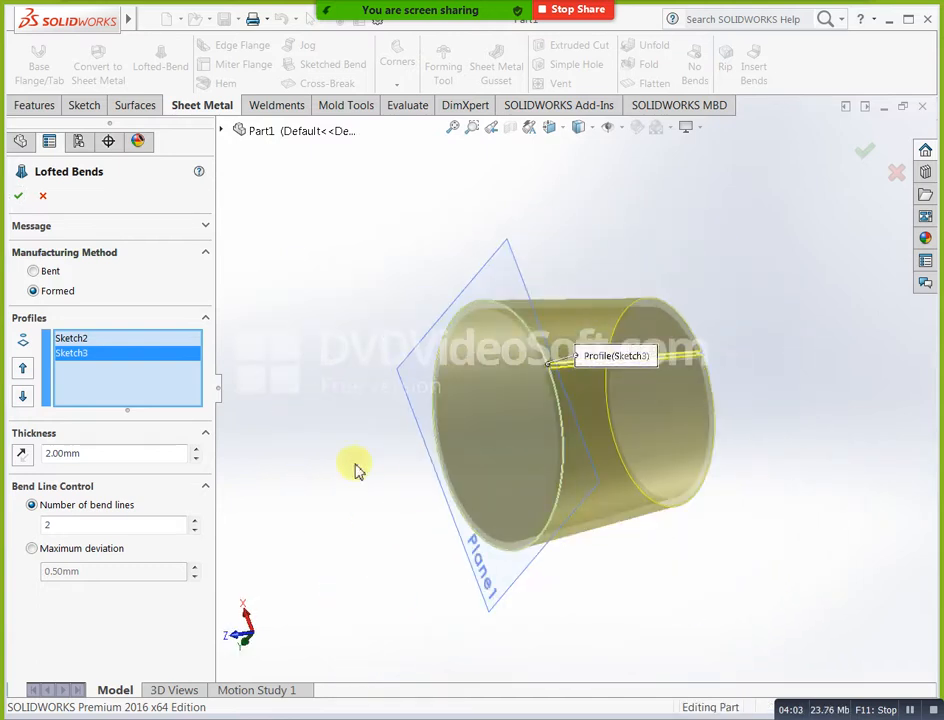
left_click(196, 459)
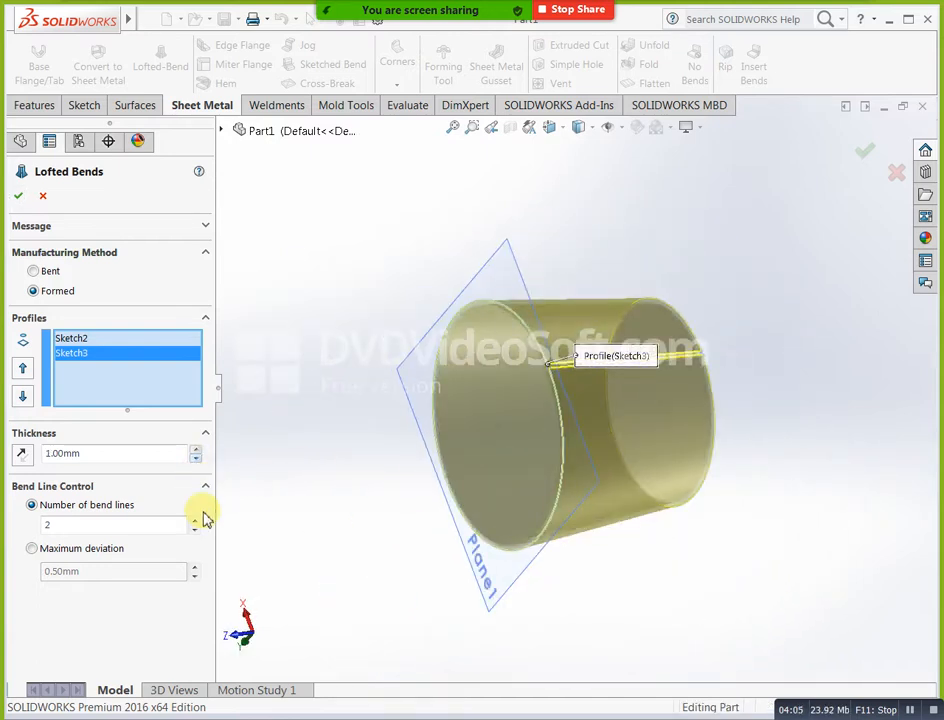
left_click(18, 198)
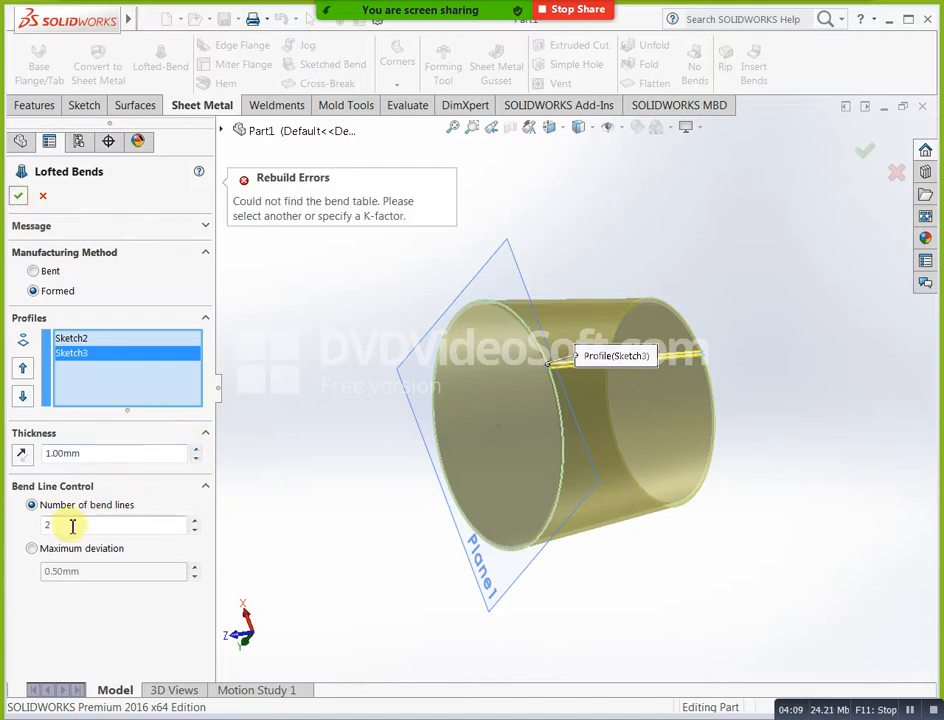
Try the lofted bend with maximum deviation bend line control and a reversed thickness direction, and cancel the command.
left_click(33, 549)
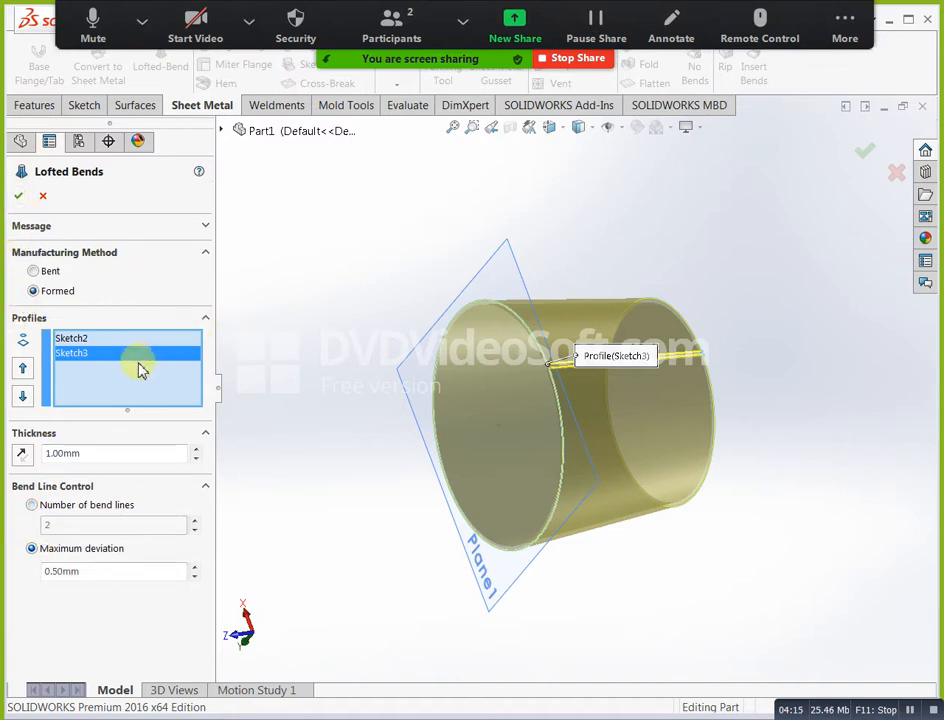
left_click(205, 227)
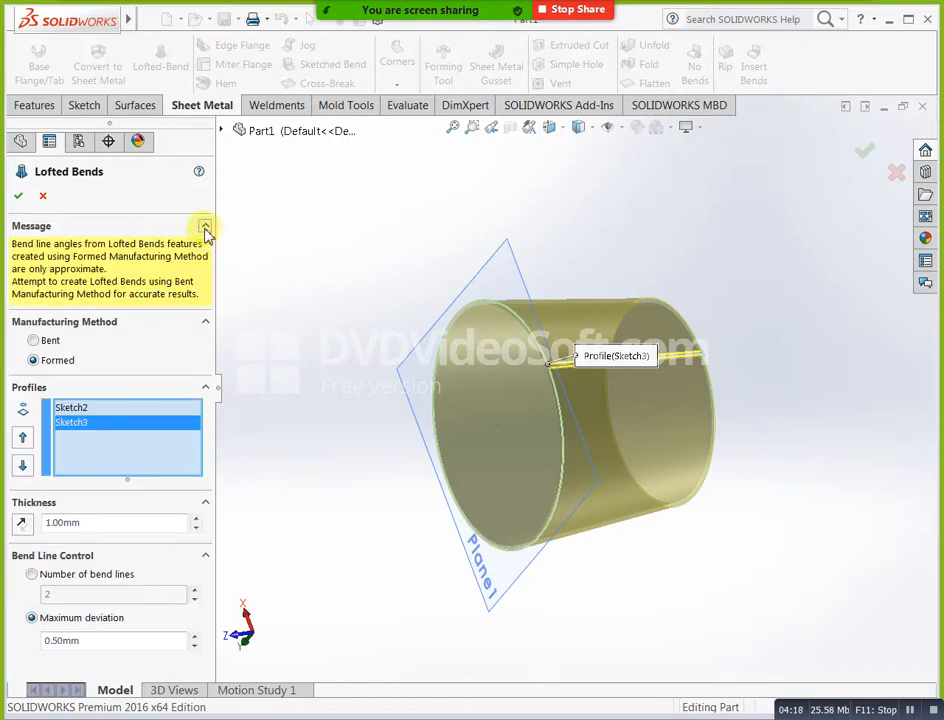
left_click(205, 322)
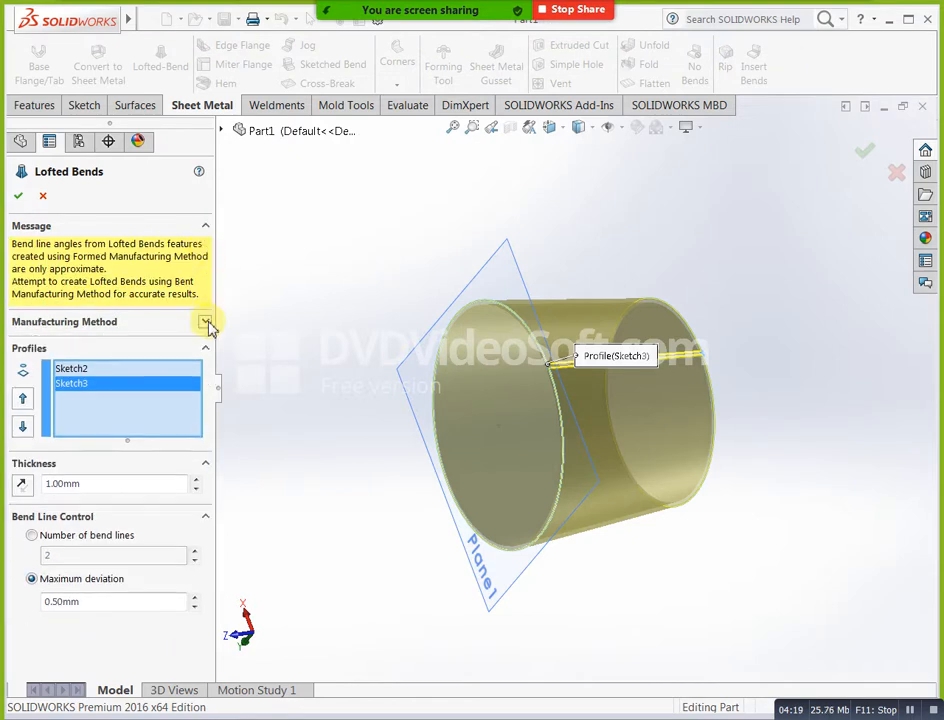
left_click(18, 489)
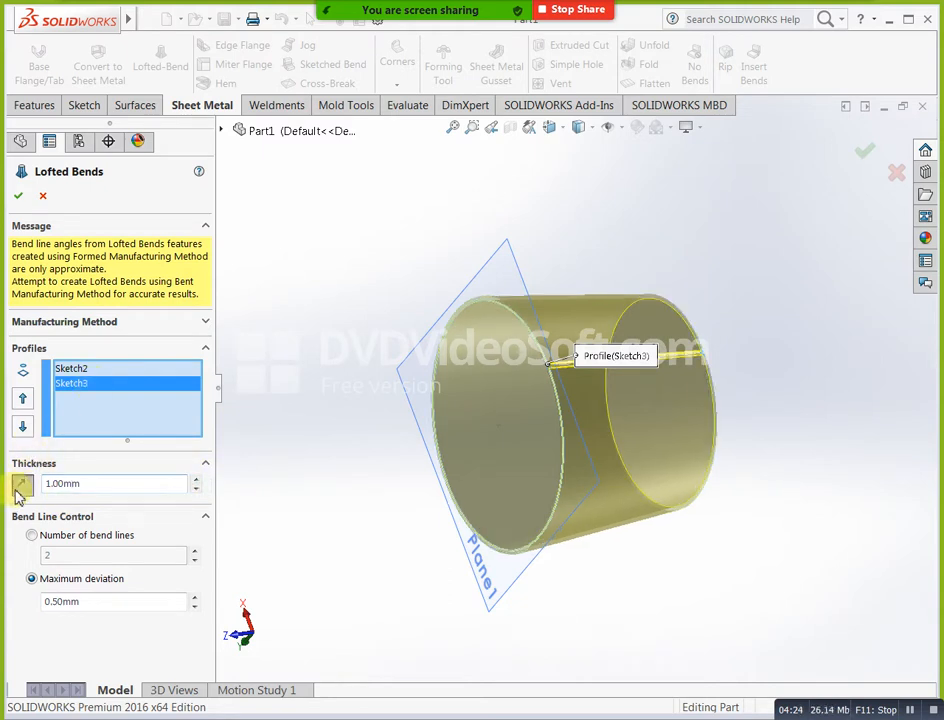
left_click(19, 198)
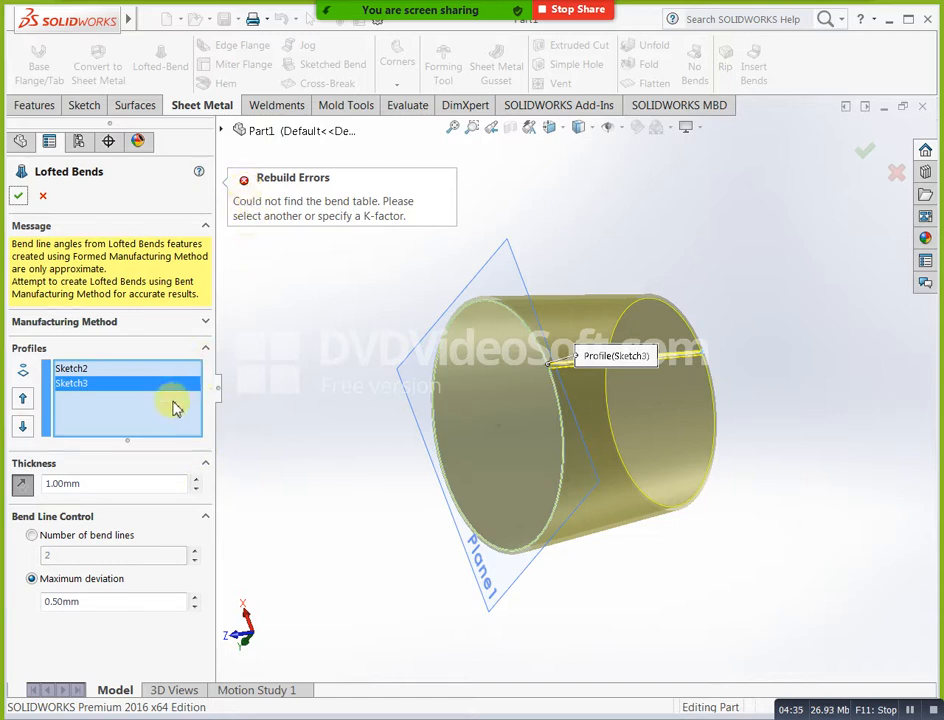
left_click(203, 323)
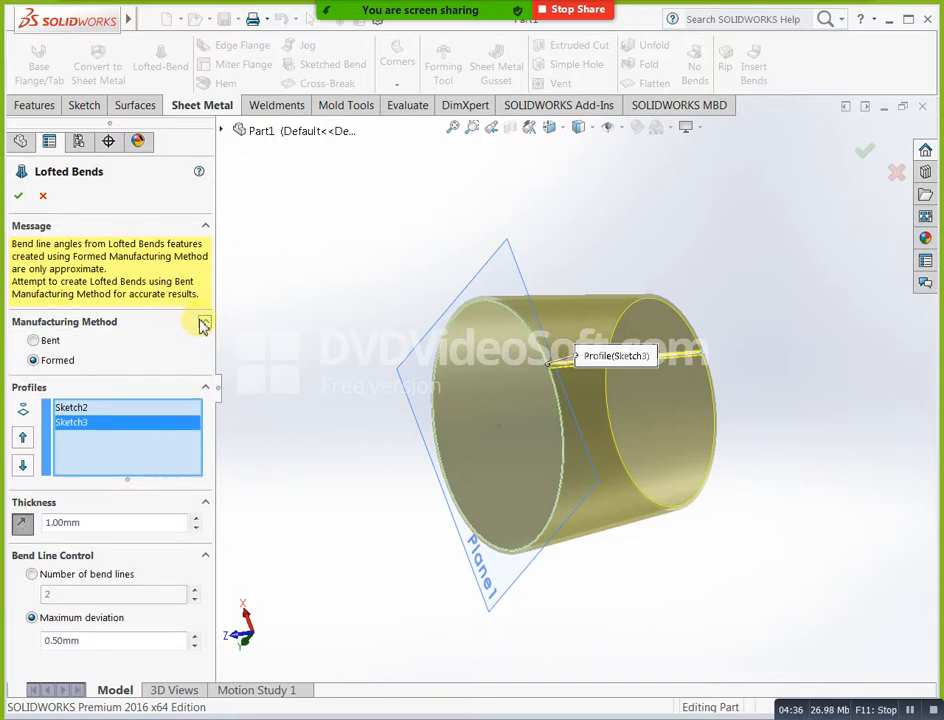
left_click(43, 195)
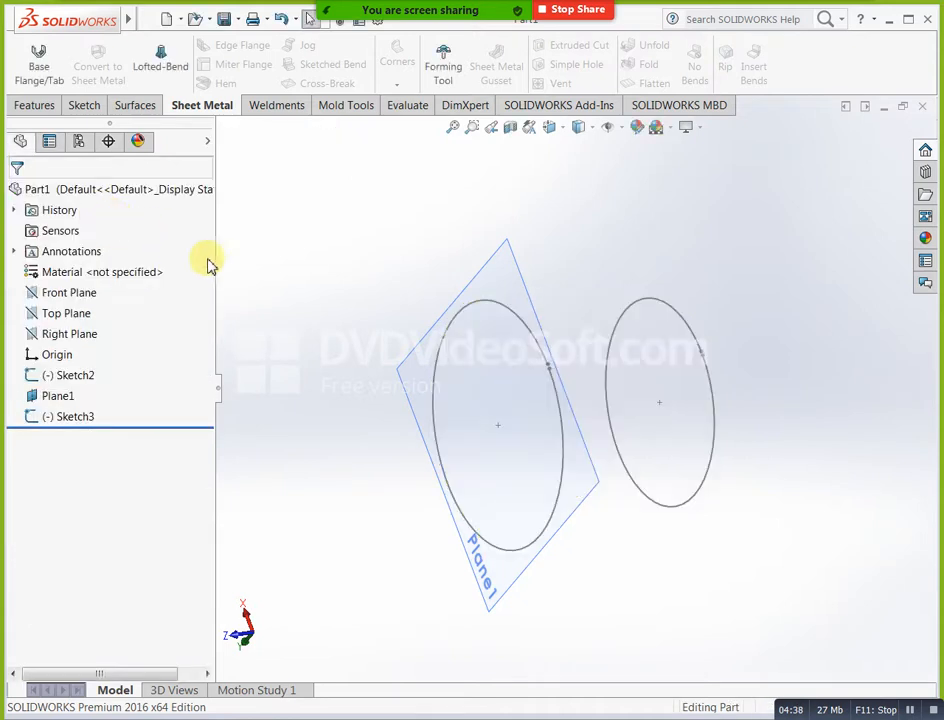
Restart the Lofted-Bend with the larger open circle and the 50 mm open circle as profiles, and try to accept it.
left_click(40, 55)
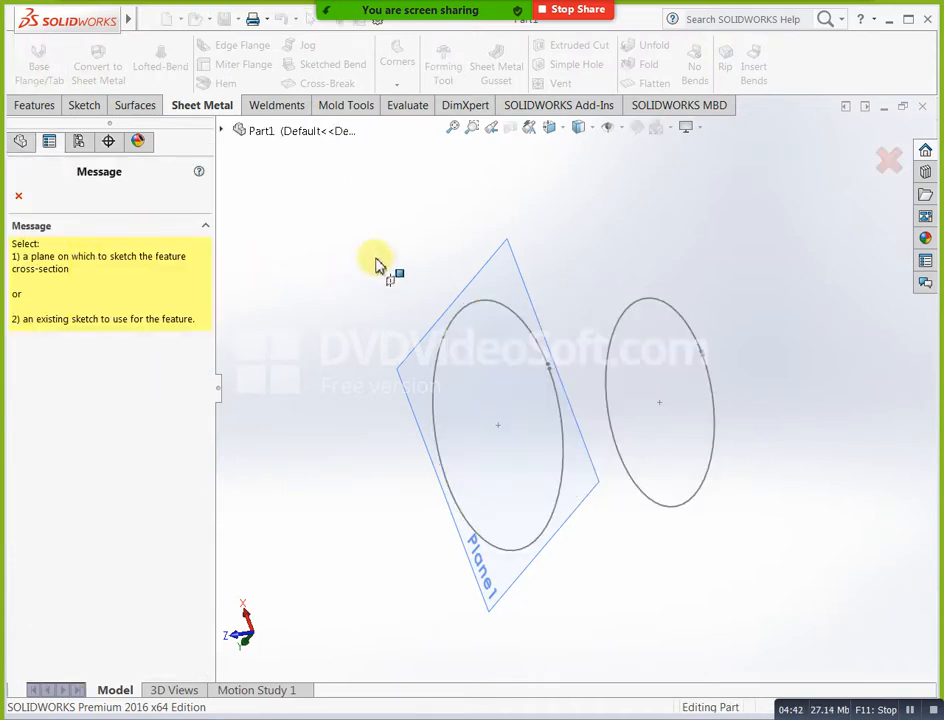
key("Escape")
left_click(172, 78)
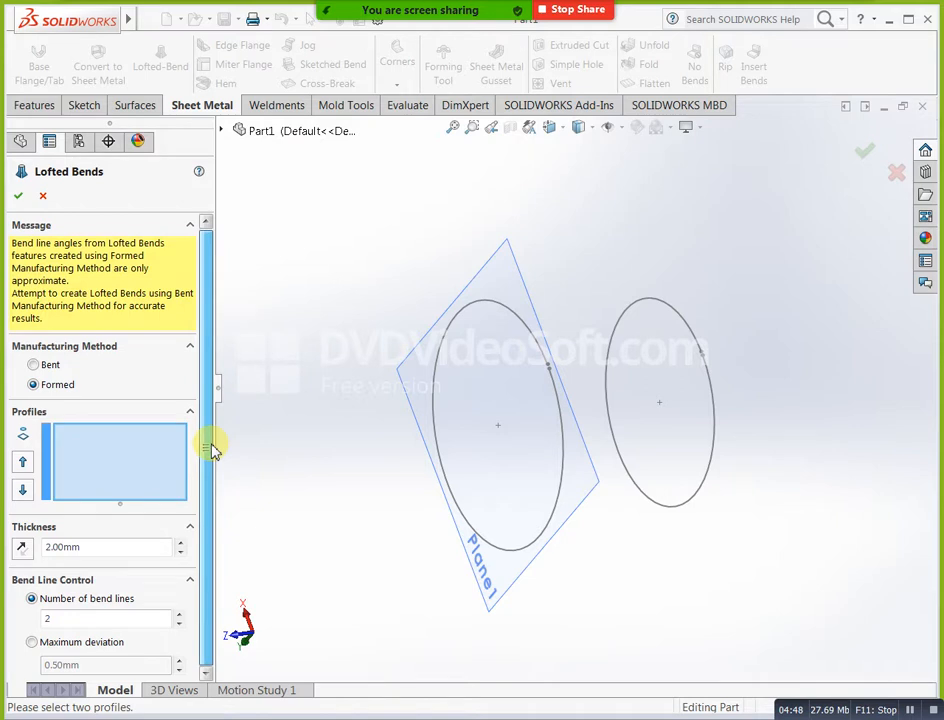
left_click(511, 320)
left_click(643, 308)
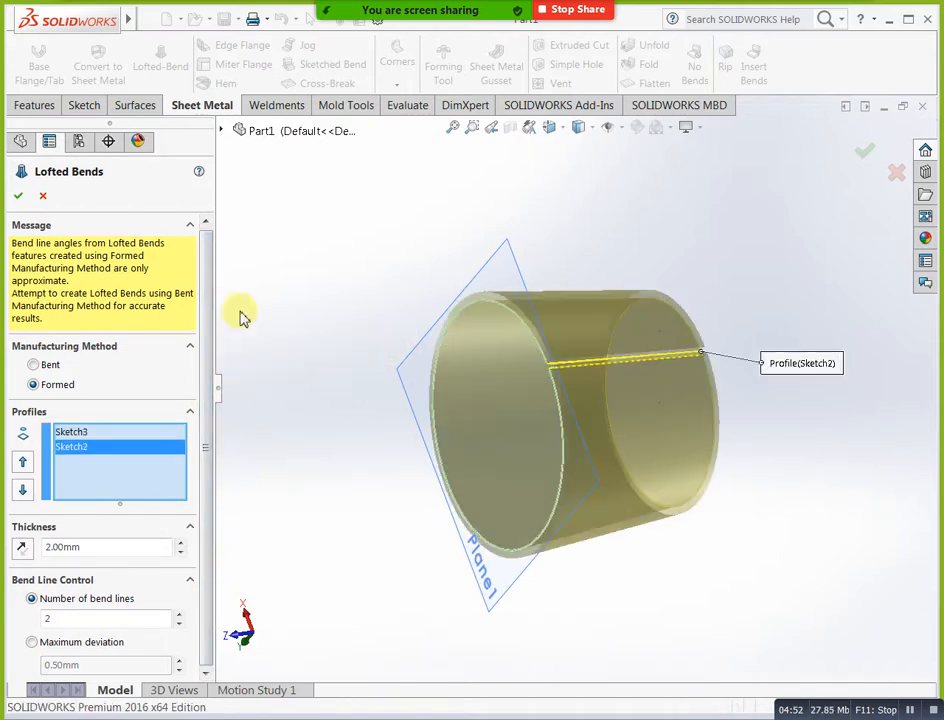
left_click(18, 195)
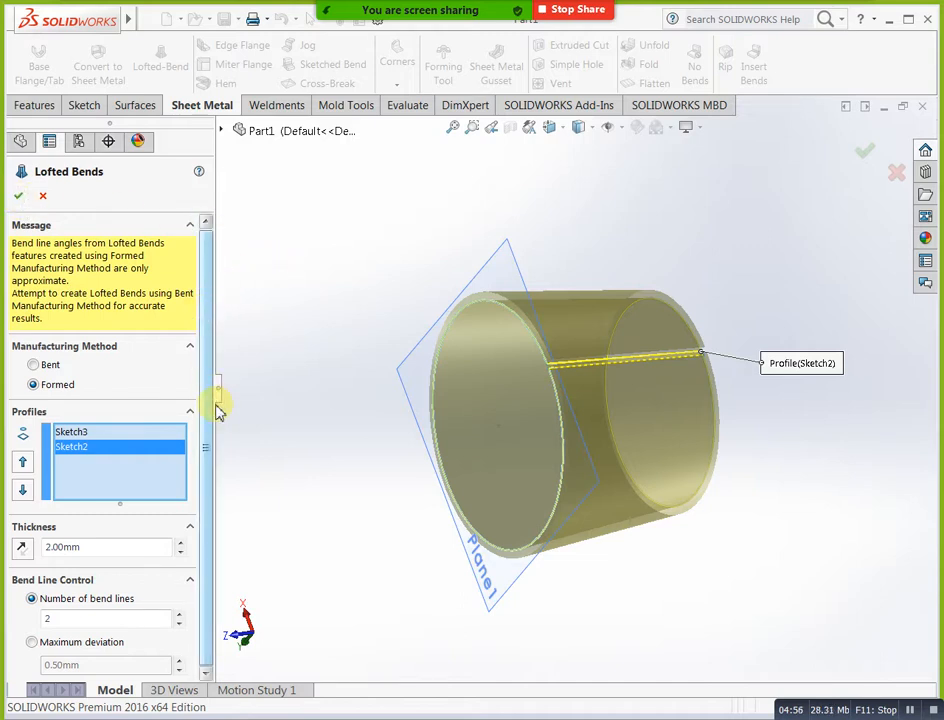
Try the lofted bend with bend lines controlled by maximum deviation and by number of bend lines, and cancel it.
left_click(32, 644)
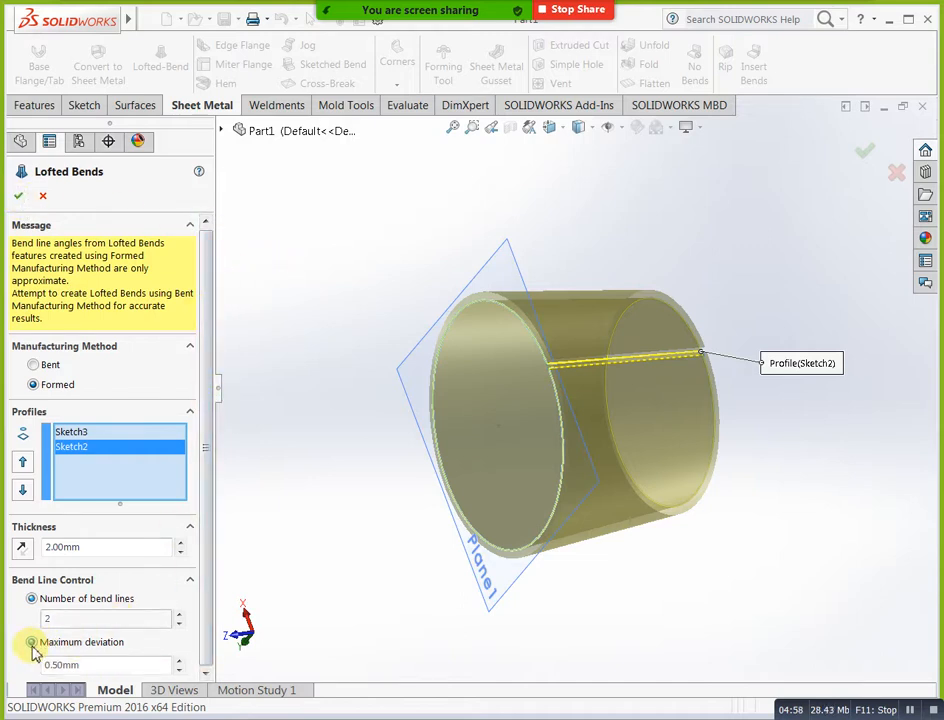
left_click(17, 197)
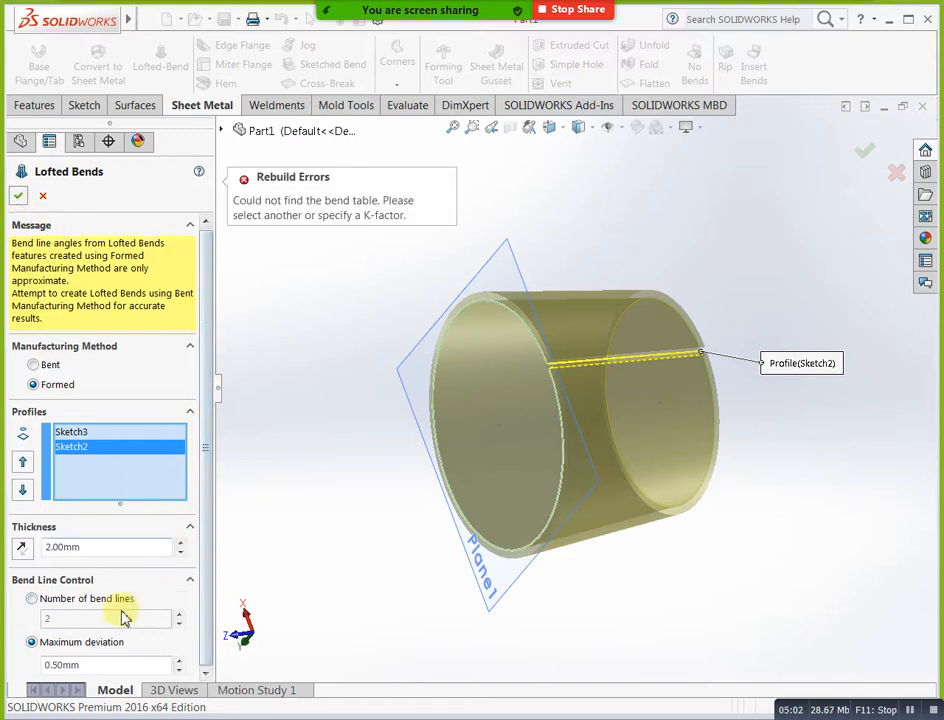
left_click(33, 600)
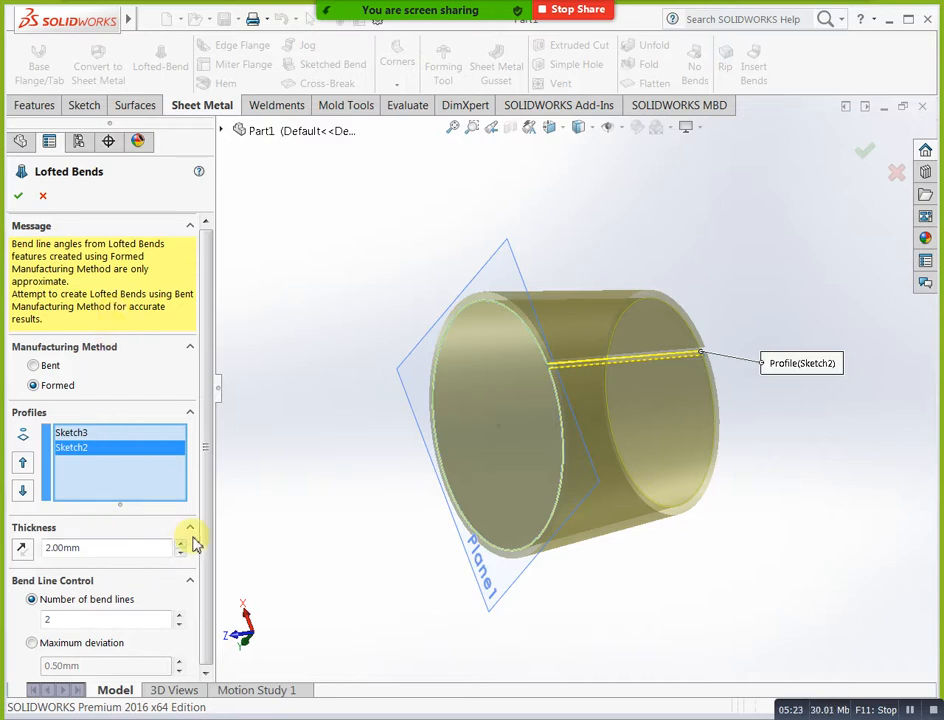
left_click(24, 199)
left_click(41, 197)
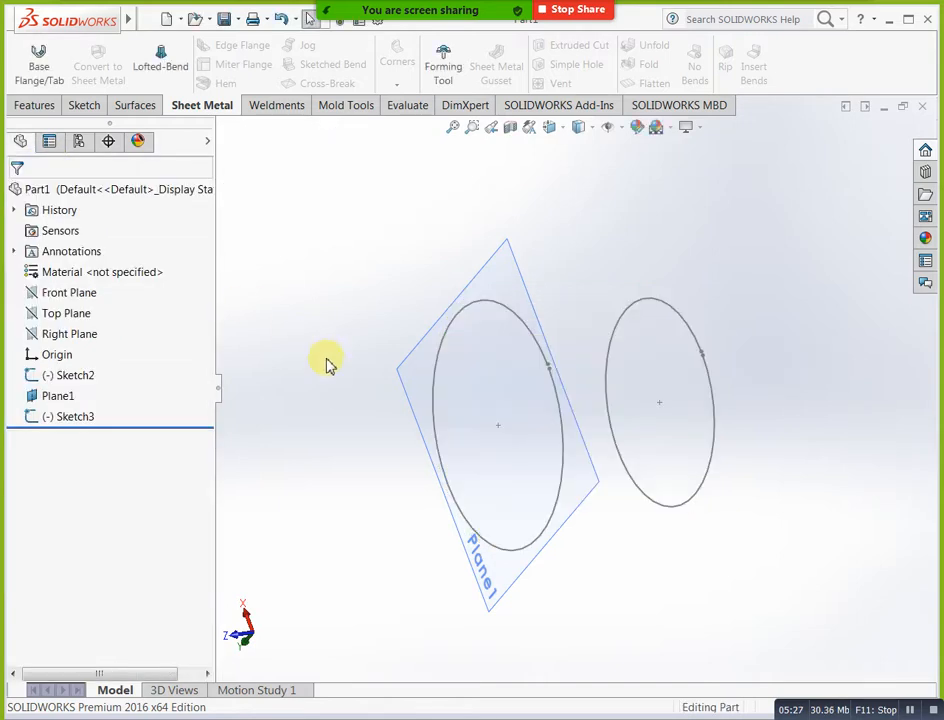
middle_click_drag(333, 362, 440, 438)
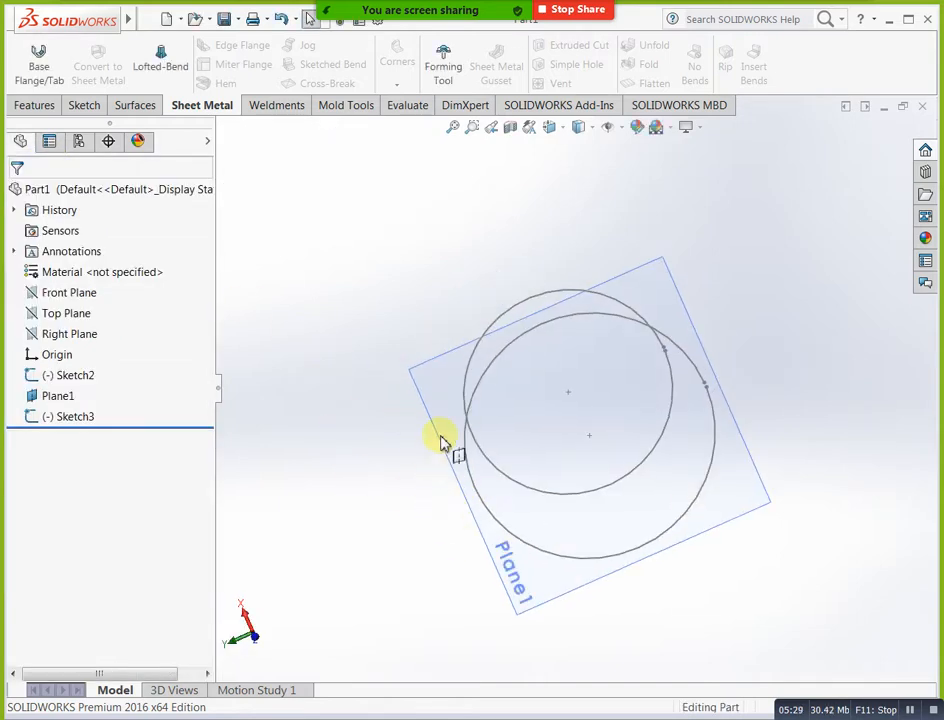
left_click(75, 376)
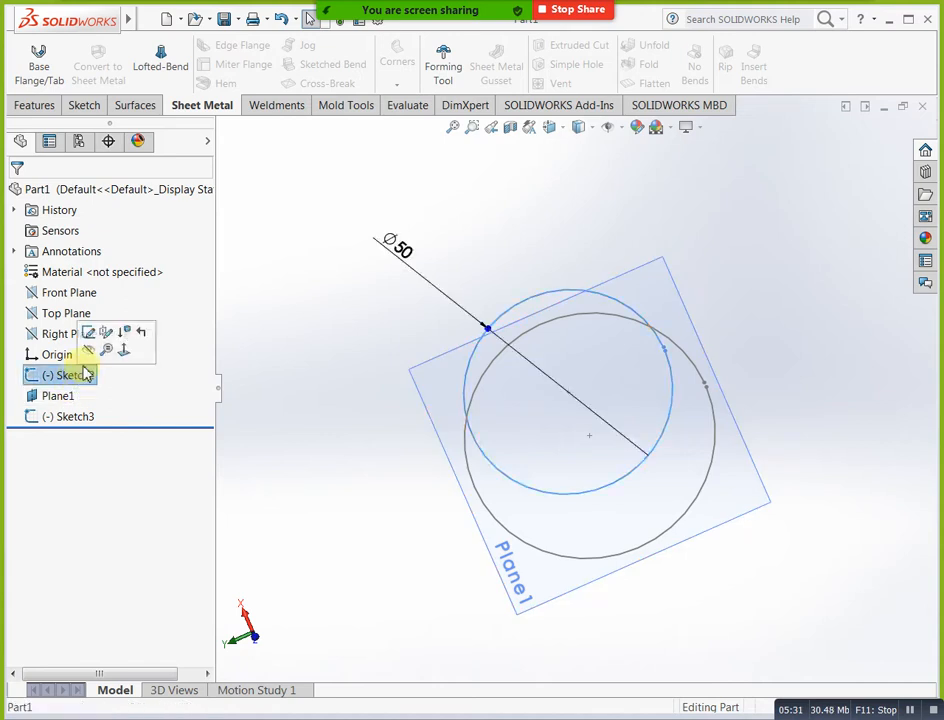
mouse_move(282, 350)
middle_mouse_down()
mouse_move(255, 348)
mouse_move(289, 329)
middle_mouse_up()
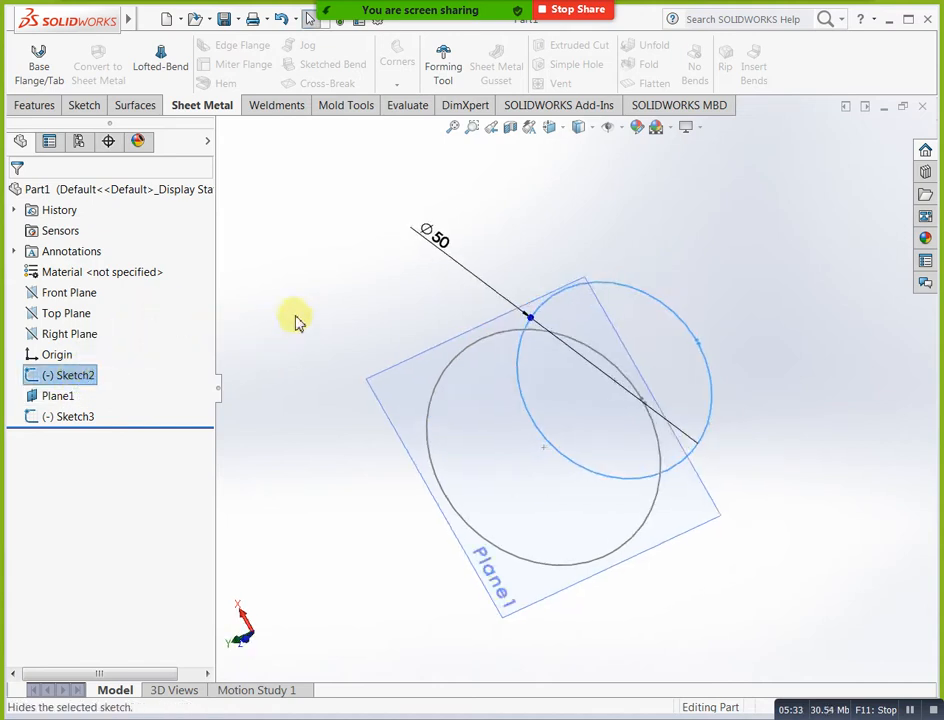
left_click(289, 329)
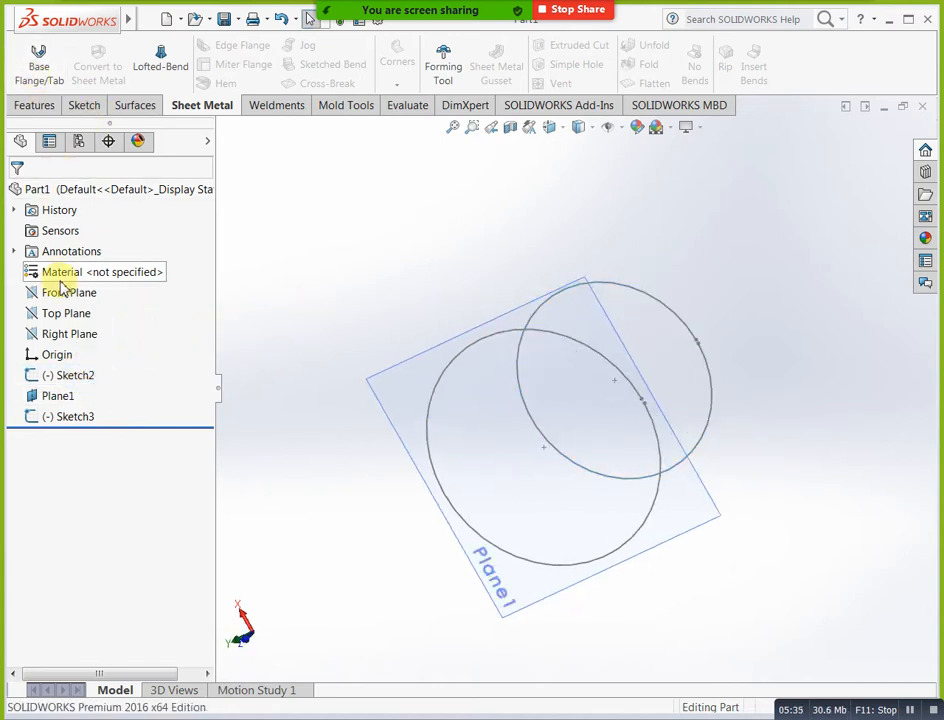
Try a 10 mm blind Base Flange from the larger open circle, with the bend allowance set to K-Factor.
left_click(40, 76)
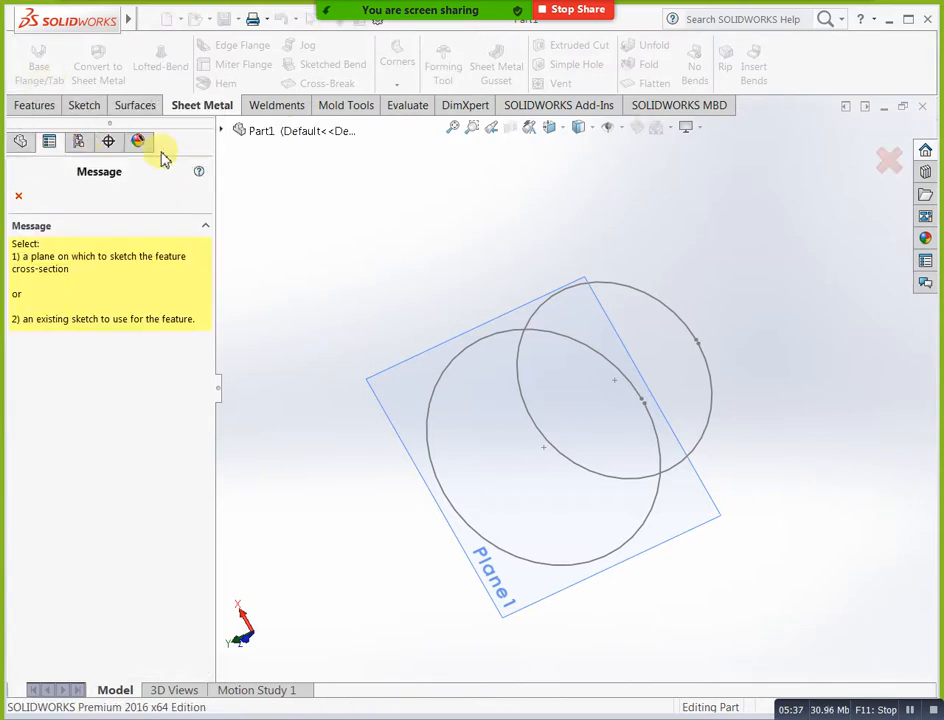
left_click(488, 345)
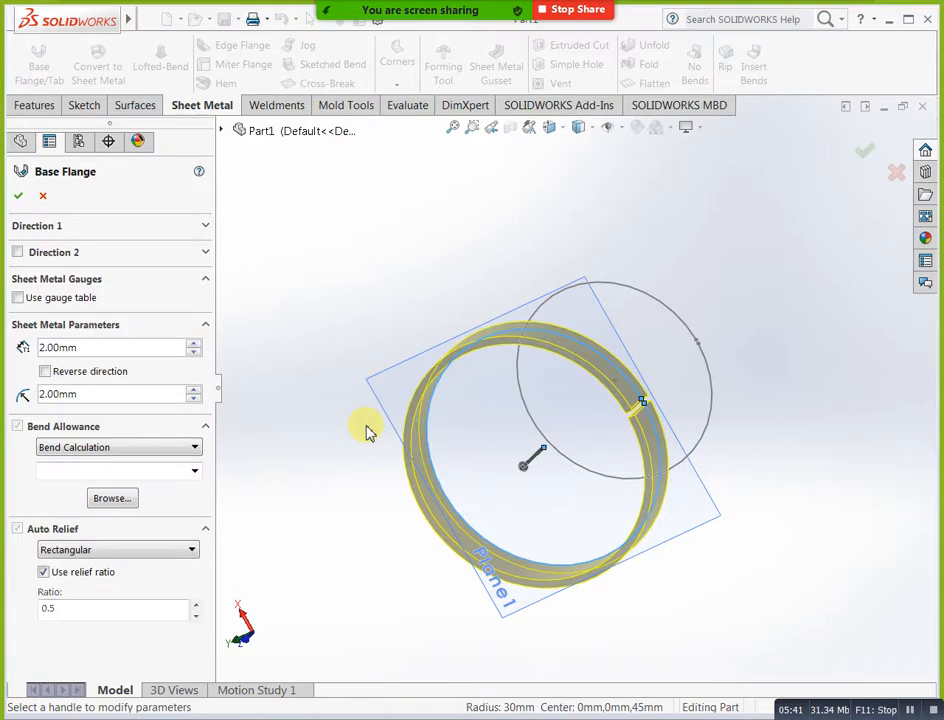
middle_click_drag(336, 413, 281, 410)
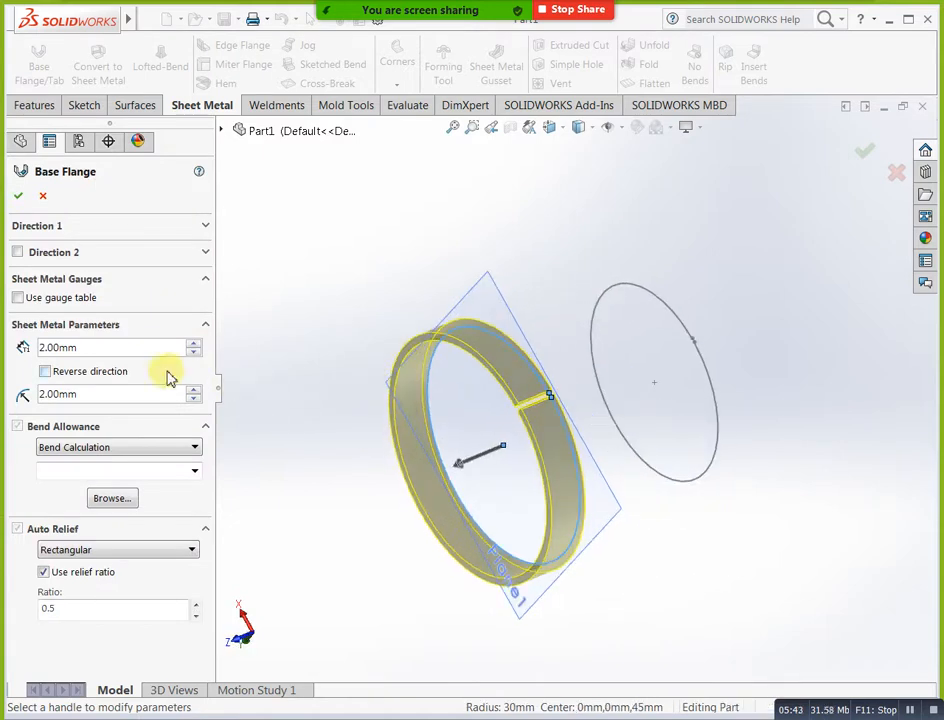
left_click(205, 229)
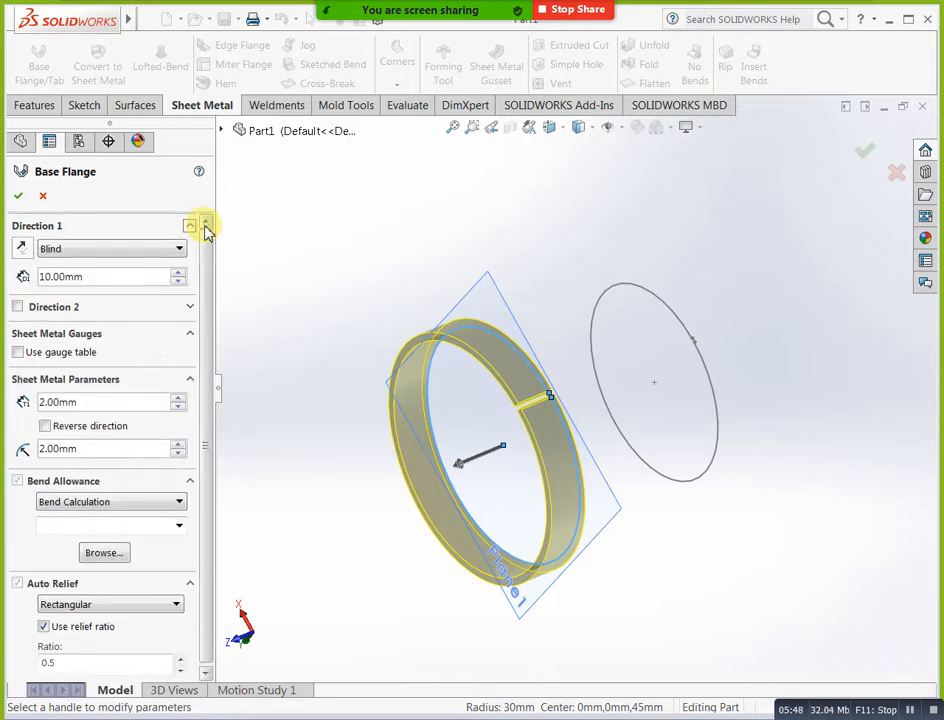
left_click(188, 337)
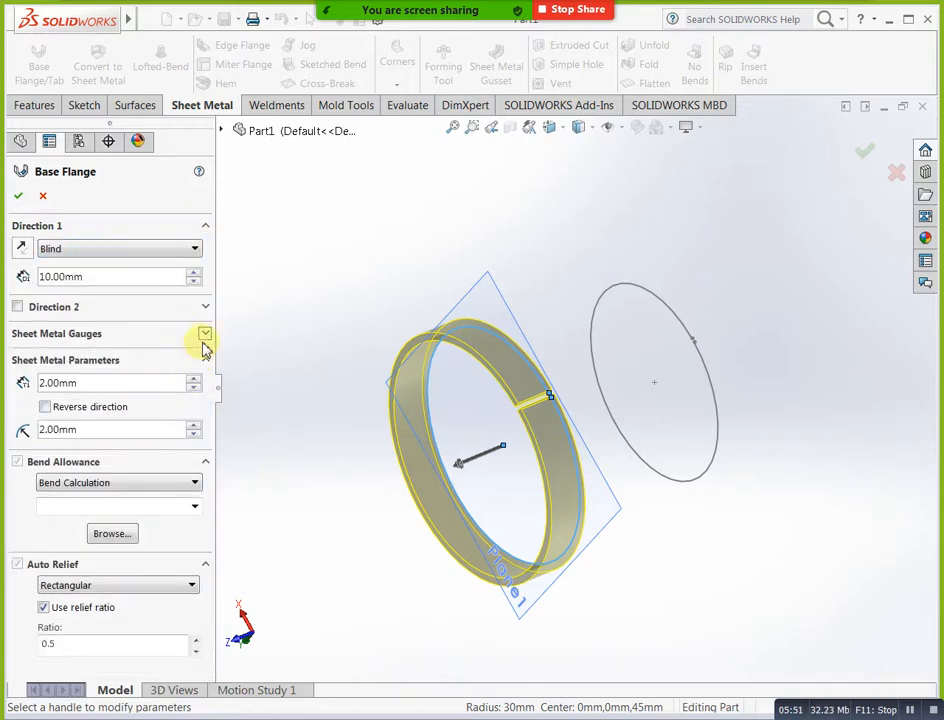
left_click(175, 485)
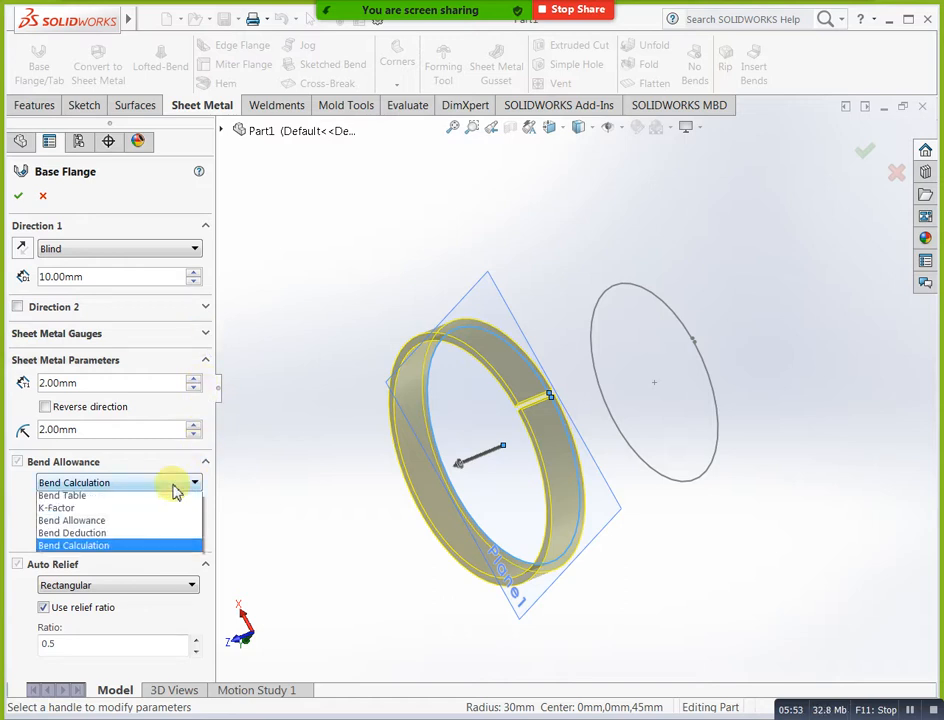
left_click(114, 510)
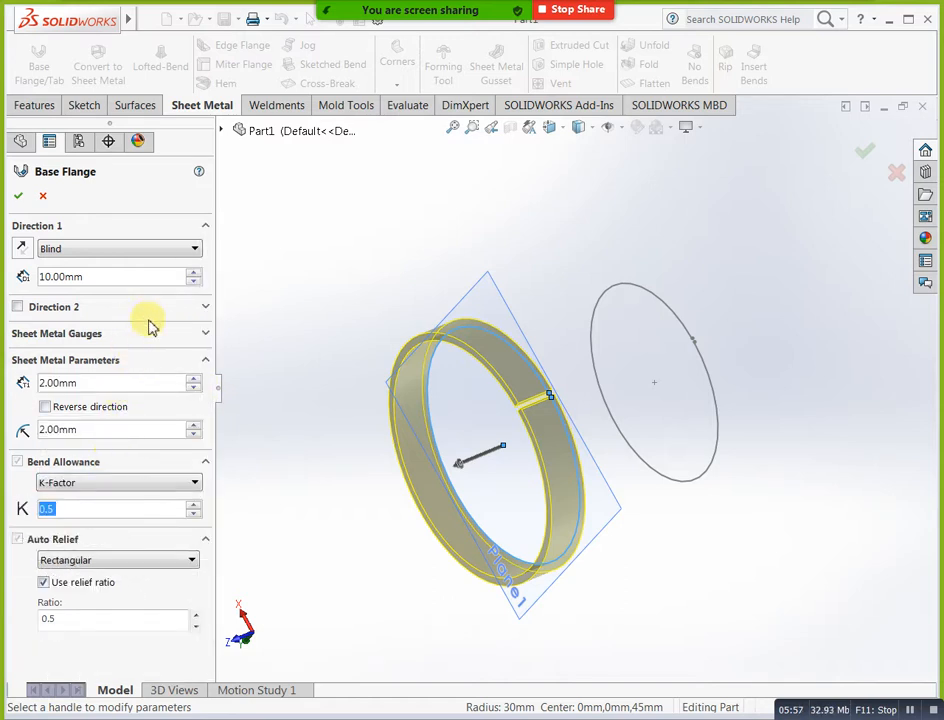
Apply the K-FACTOR MM SAMPLE gauge table to the base flange, accept it, and undo the feature.
left_click(188, 338)
left_click(18, 352)
left_click(126, 377)
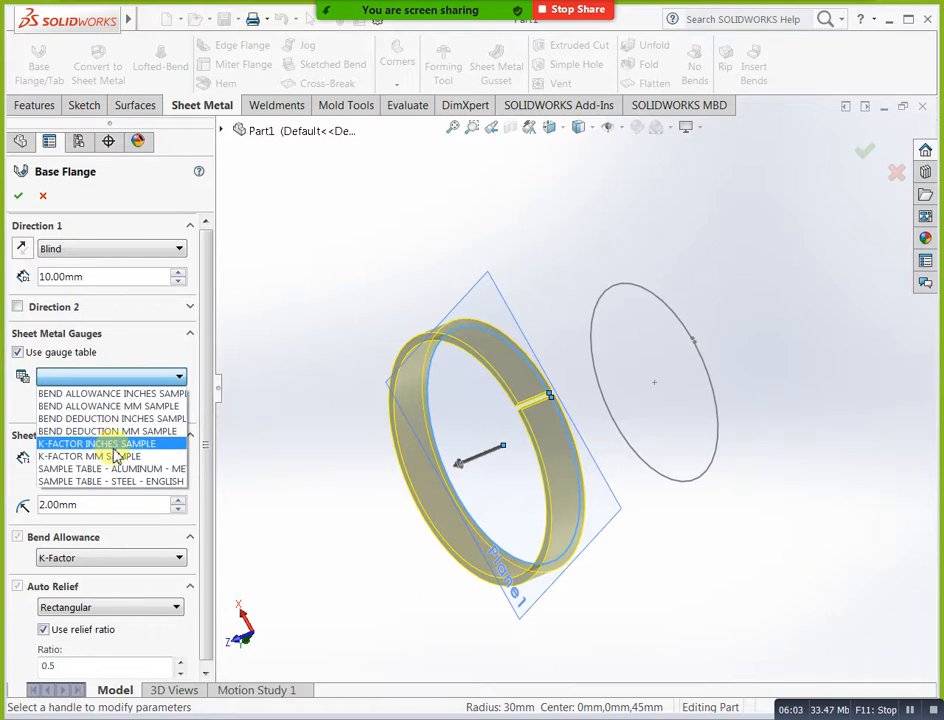
left_click(118, 456)
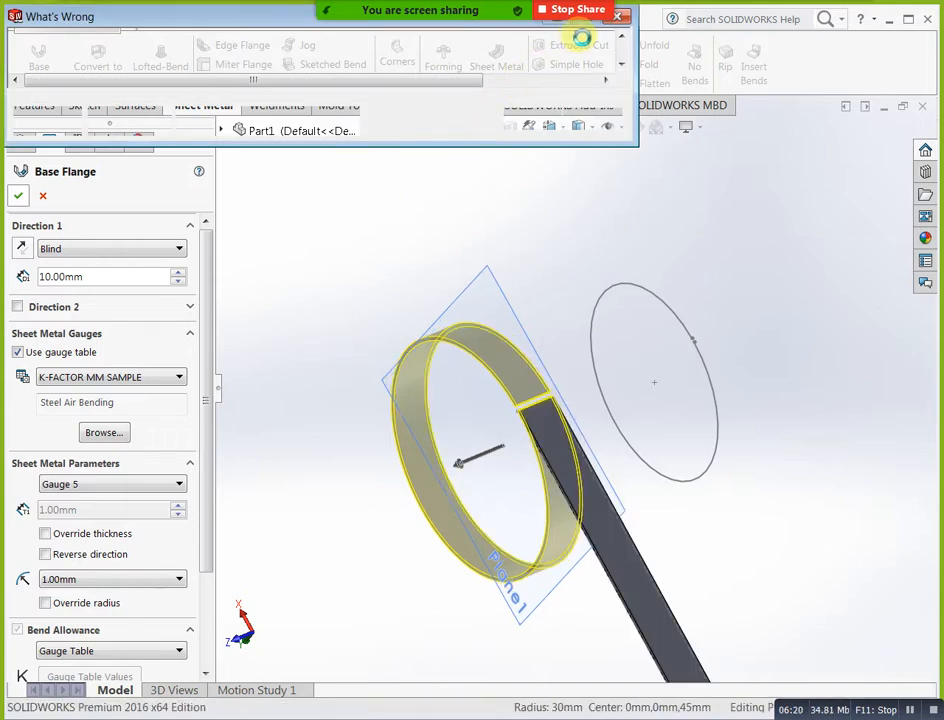
left_click(619, 16)
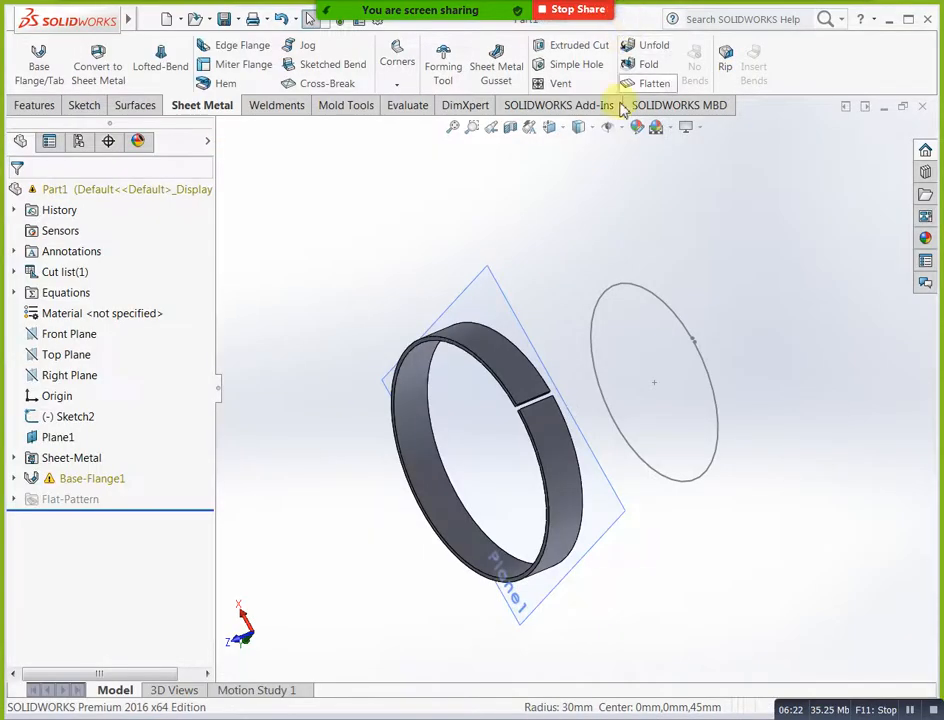
key("ctrl+z")
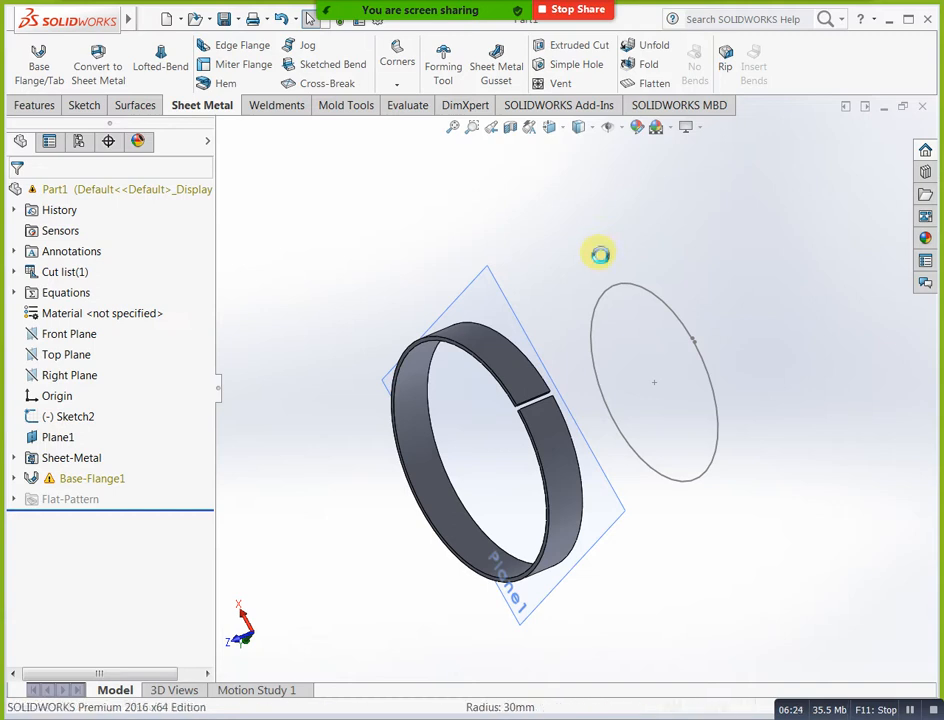
Examine the larger circle's sketch and the definition of the offset plane Plane1, leaving both as they are.
middle_click_drag(475, 310, 412, 275)
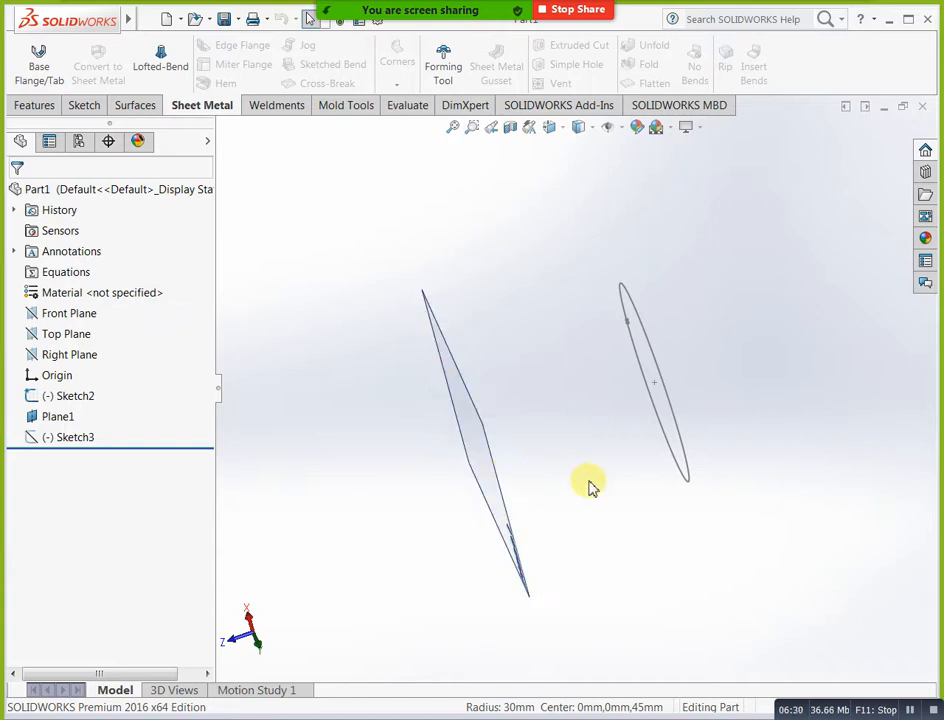
middle_click_drag(558, 489, 267, 467)
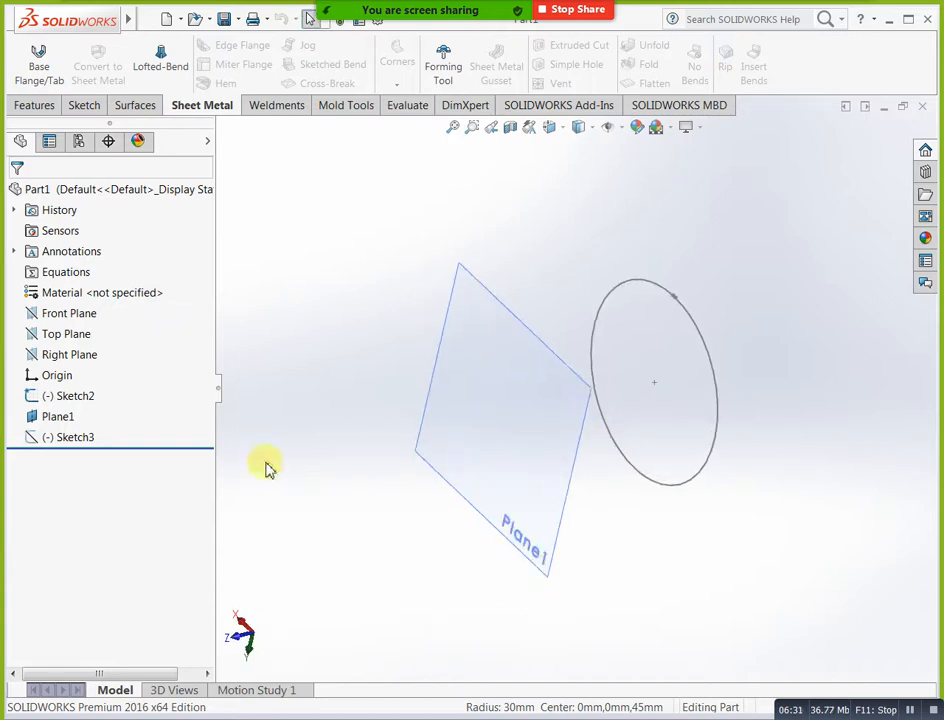
left_click(90, 446)
left_click(99, 401)
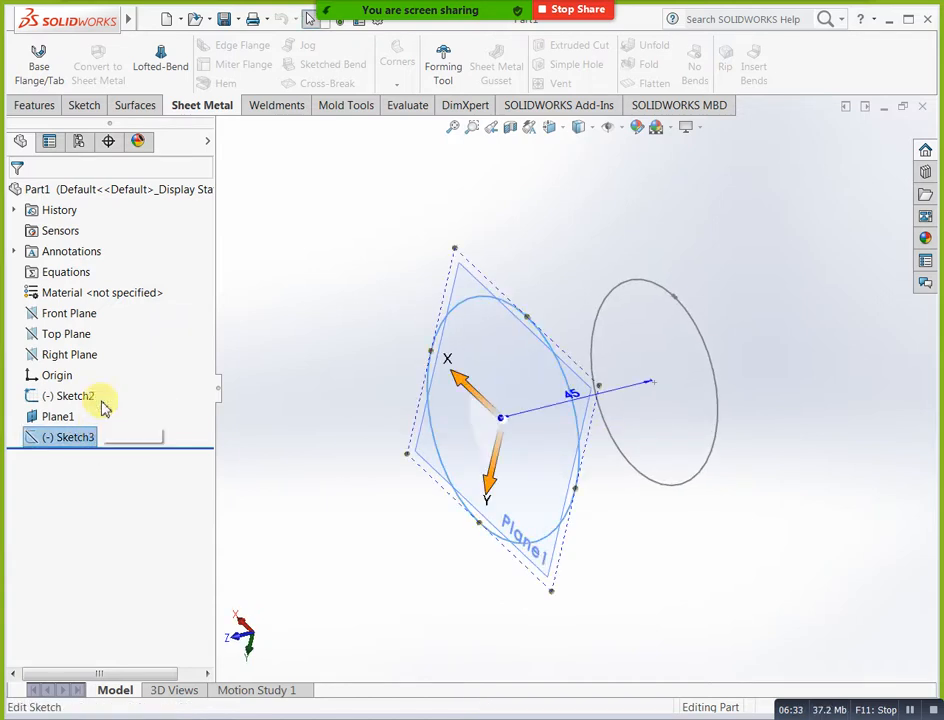
left_click(862, 157)
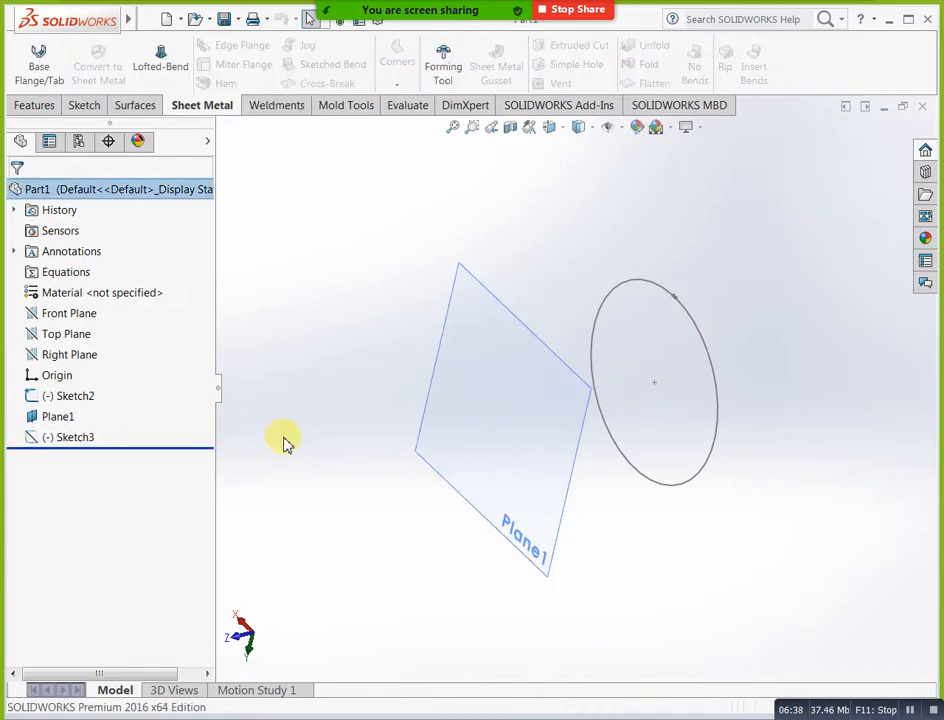
middle_click_drag(362, 440, 322, 424)
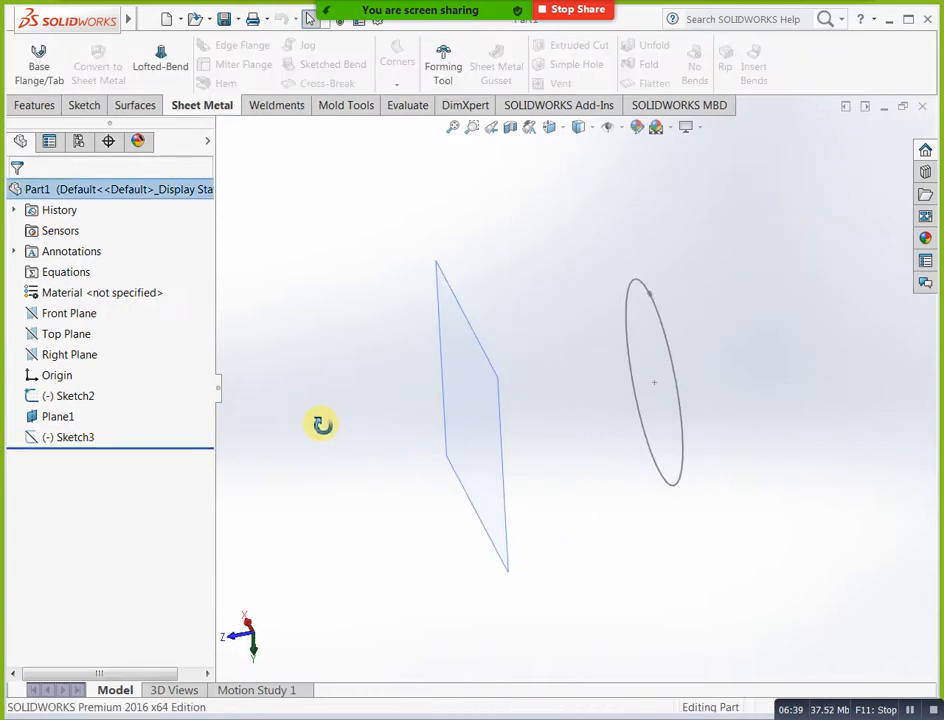
left_click(92, 441)
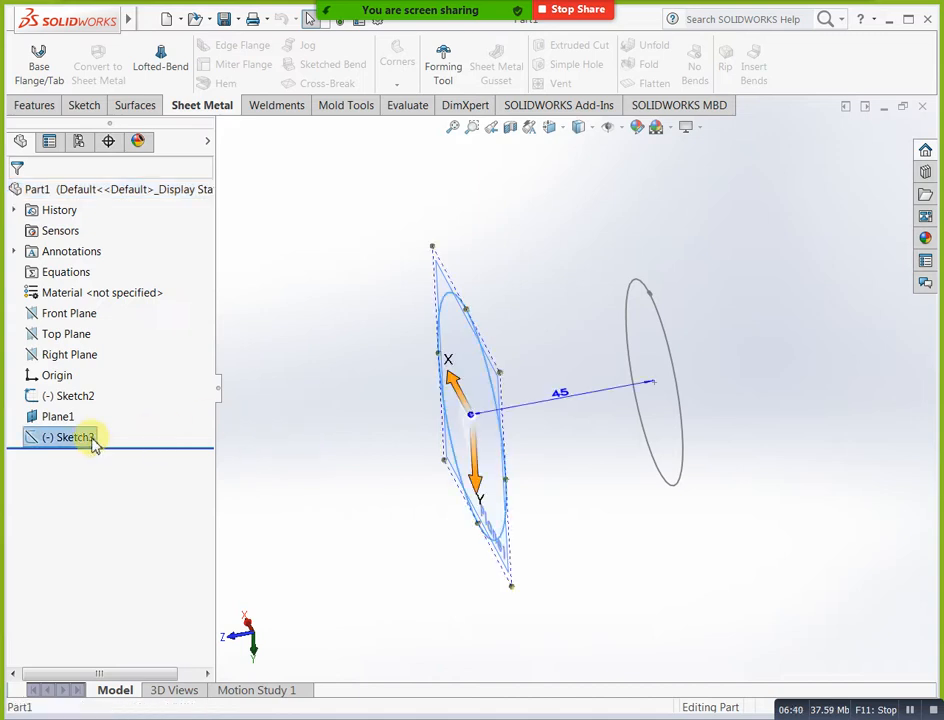
right_click(483, 366)
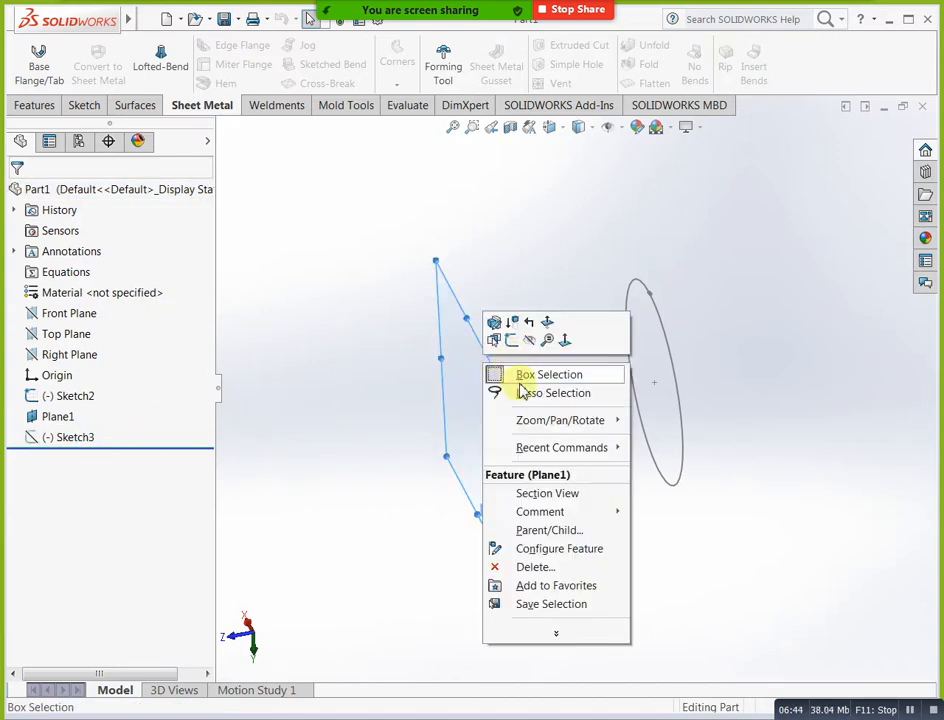
left_click(494, 322)
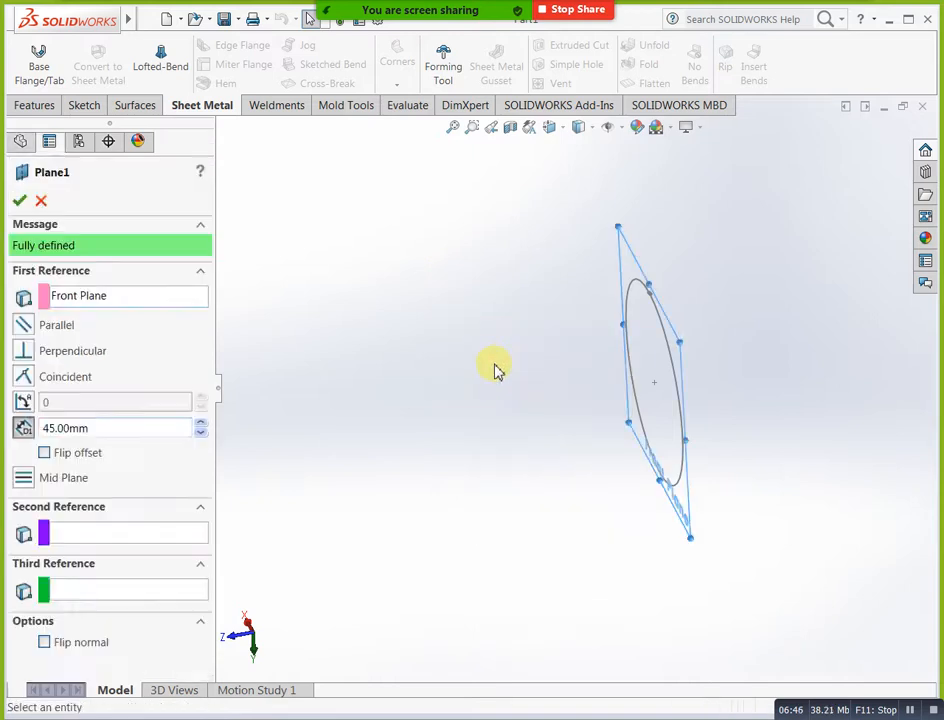
left_click(42, 202)
Delete Sketch3, the larger open circle on Plane1.
left_click(86, 440)
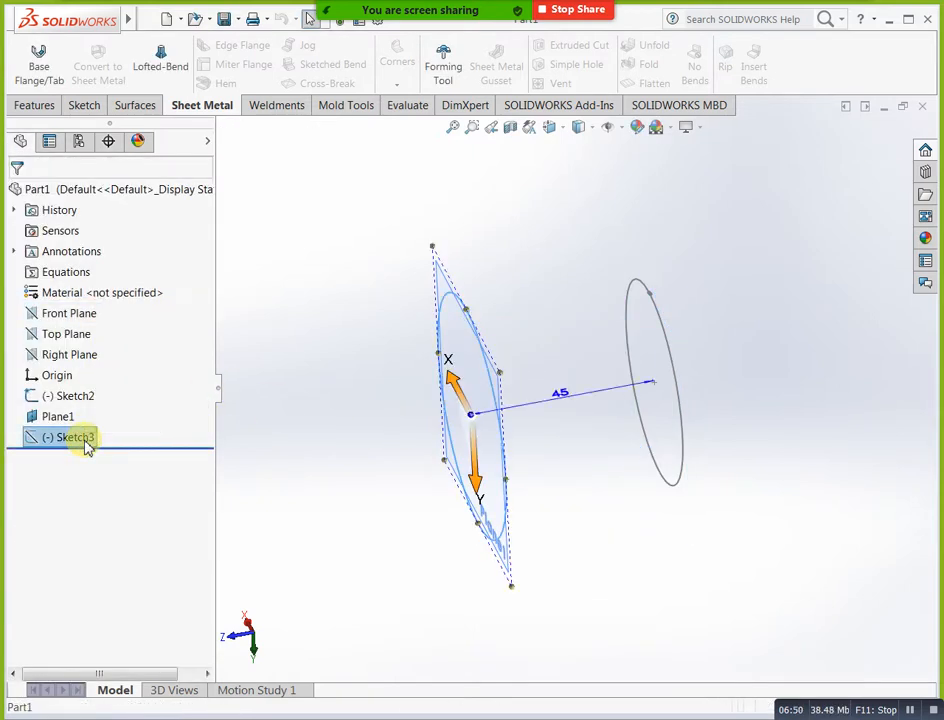
right_click(88, 440)
left_click(90, 525)
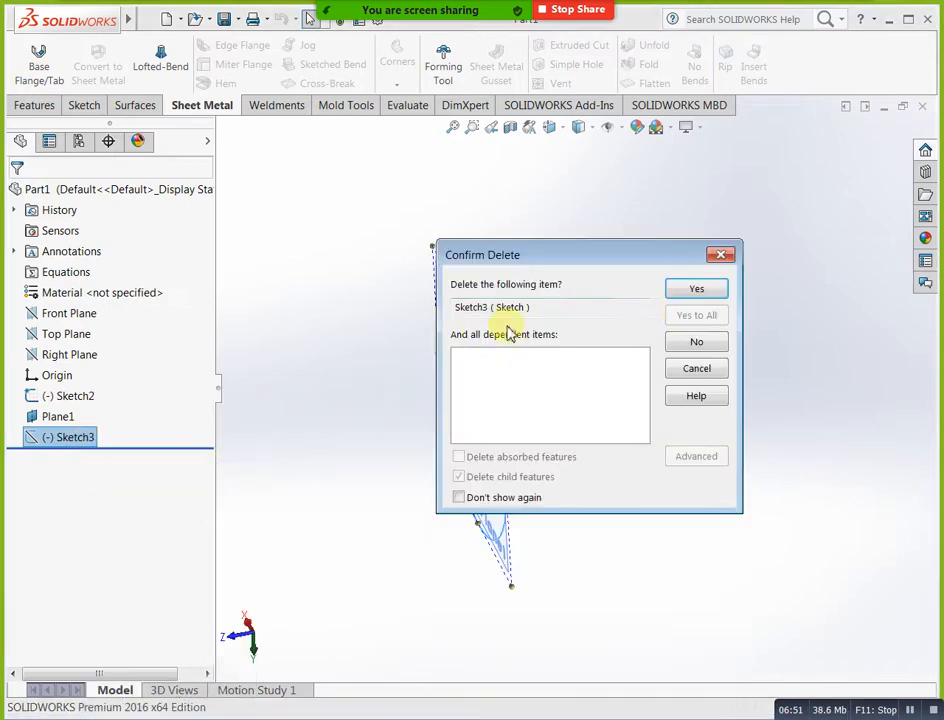
left_click(690, 293)
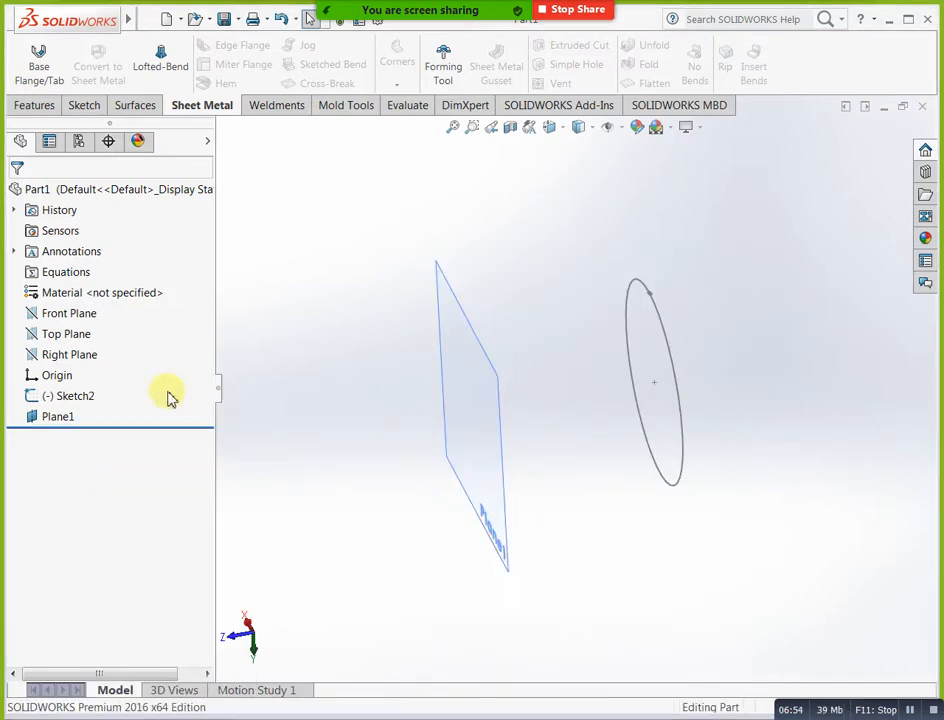
Start a sketch on Plane1 and draw a circle centred on the origin, about 17 mm in radius.
left_click(55, 416)
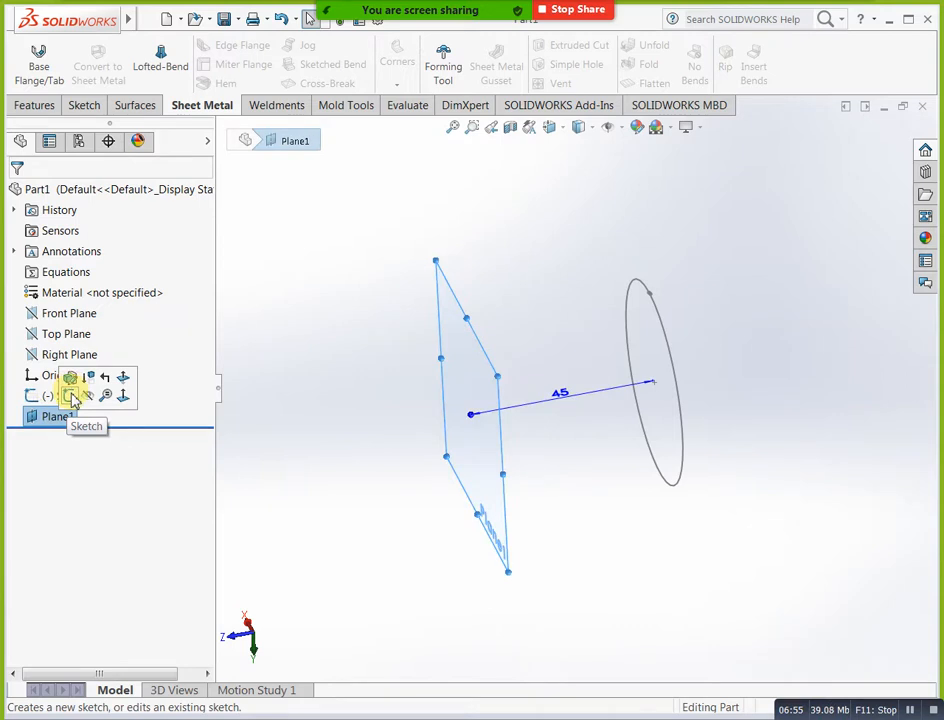
left_click(73, 400)
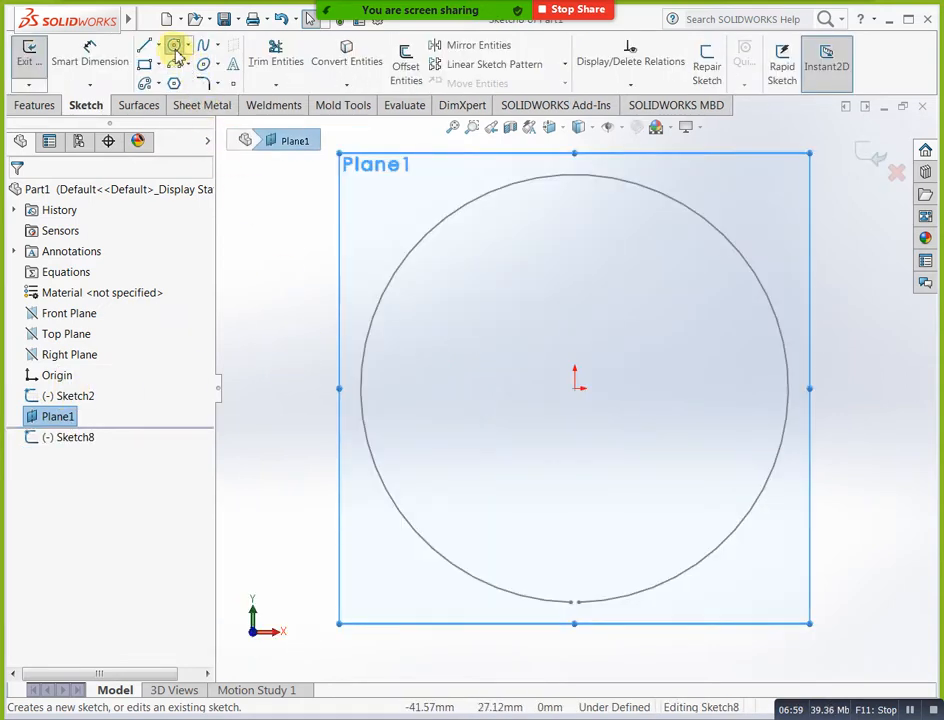
left_click(175, 47)
left_click(575, 388)
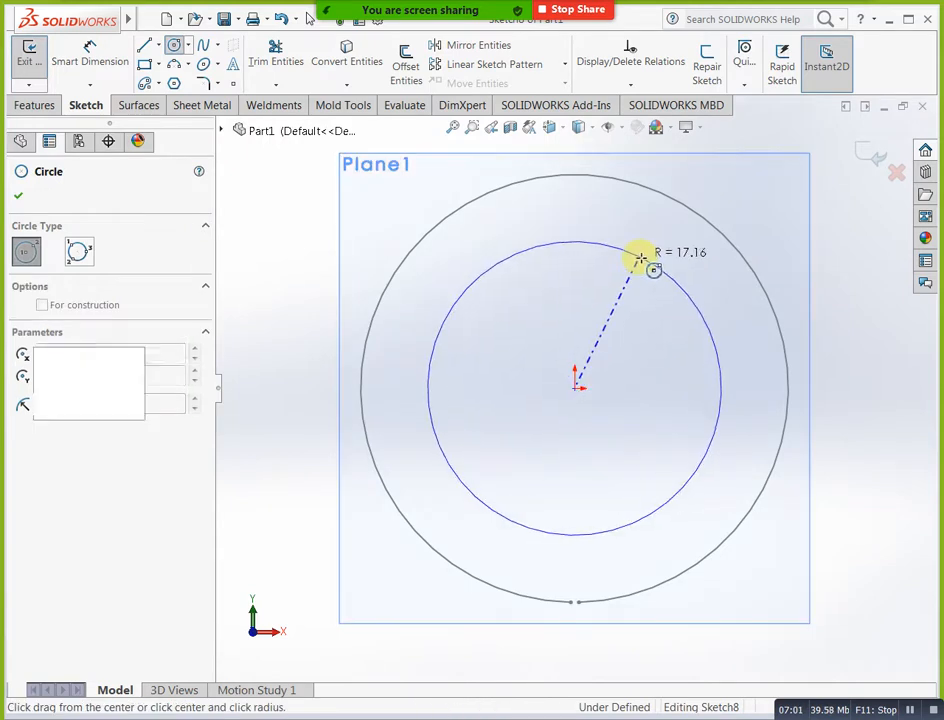
left_click(638, 256)
key("Escape")
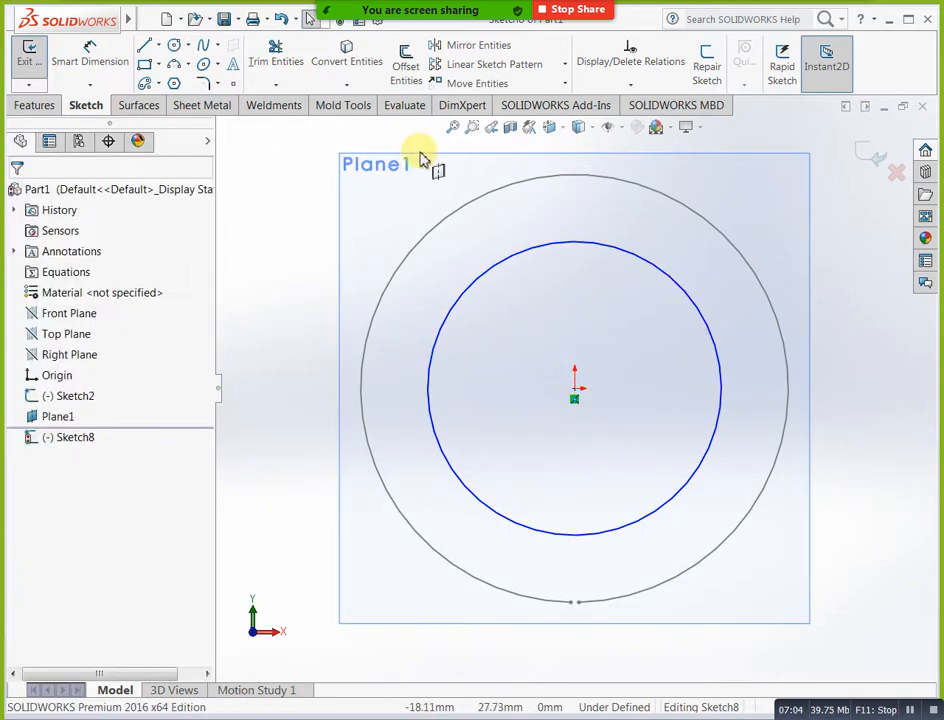
Draw a vertical line about 20 mm long from the origin up past the top of the new circle.
left_click(147, 48)
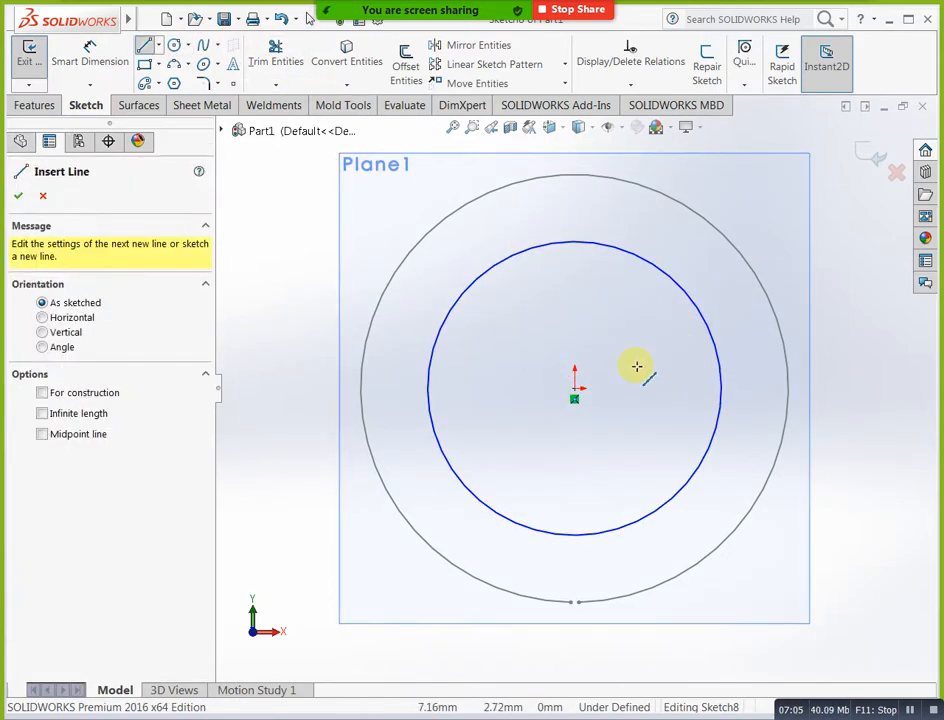
left_click(575, 389)
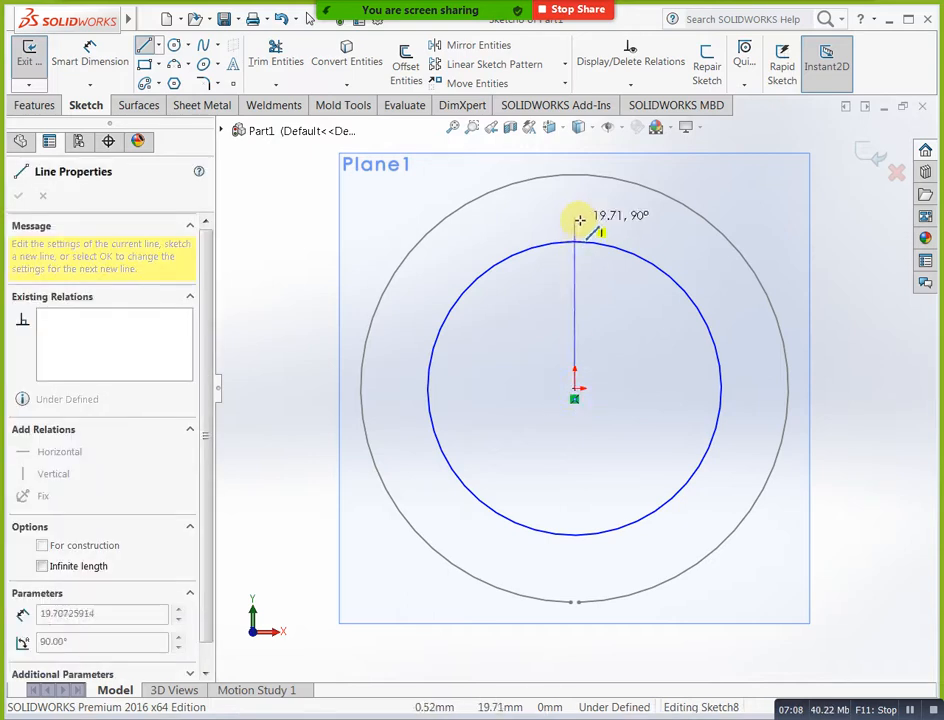
left_click(573, 216)
key("Escape")
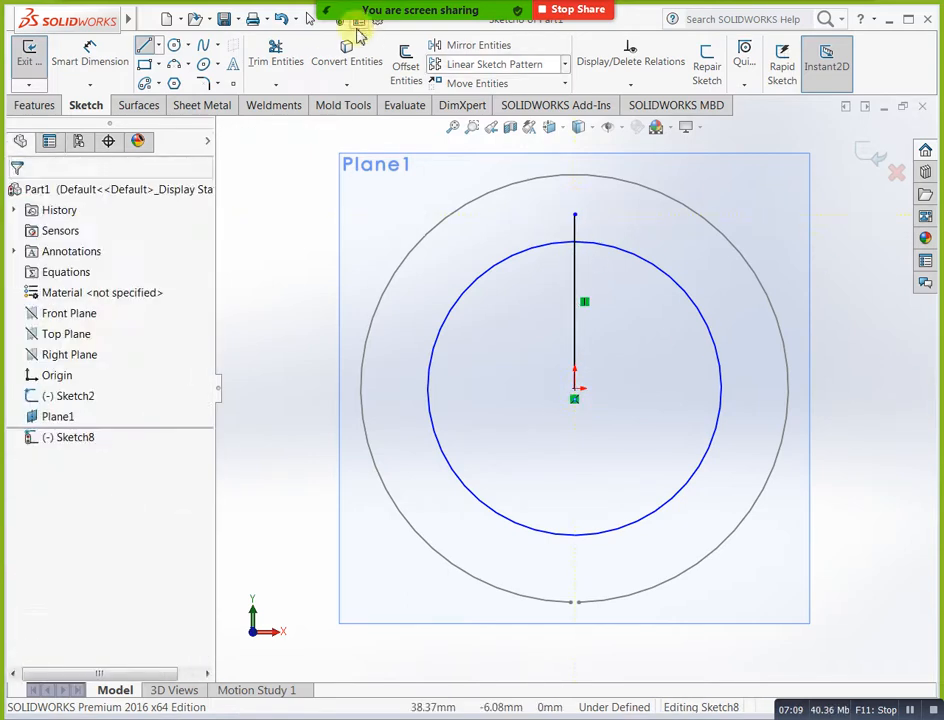
Offset the vertical line 0.5 mm to both sides with the bi-directional option.
left_click(400, 54)
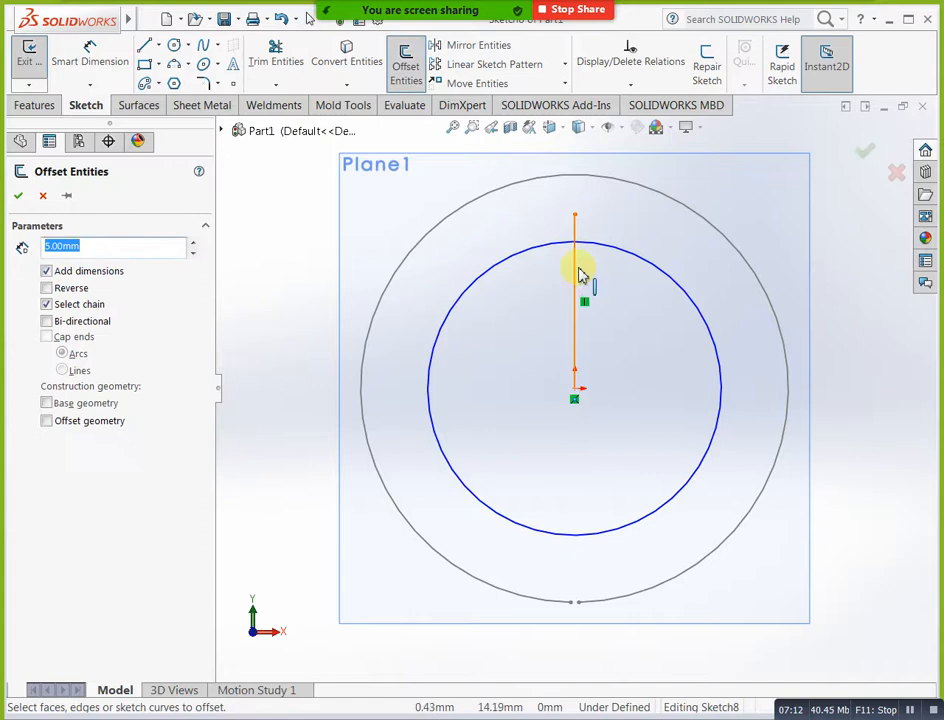
left_click(578, 274)
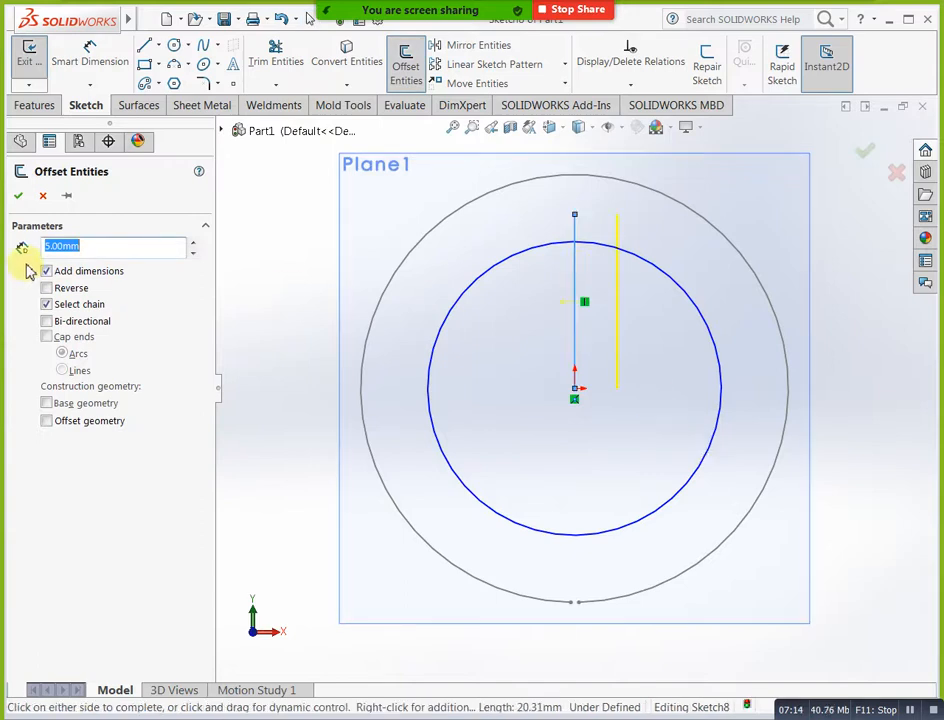
type("0.5")
key("Return")
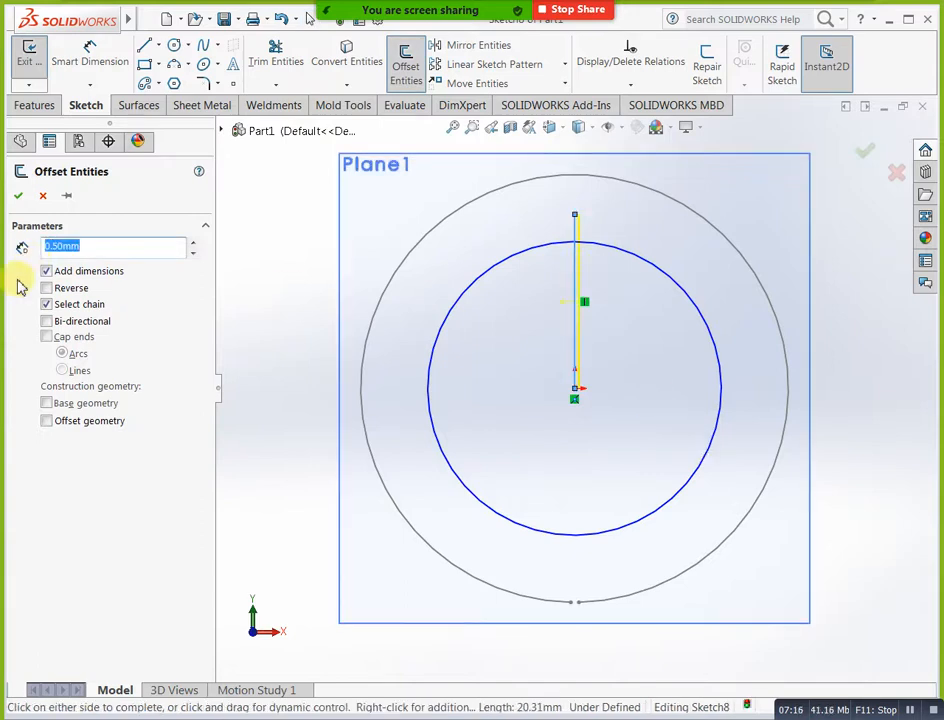
left_click(47, 321)
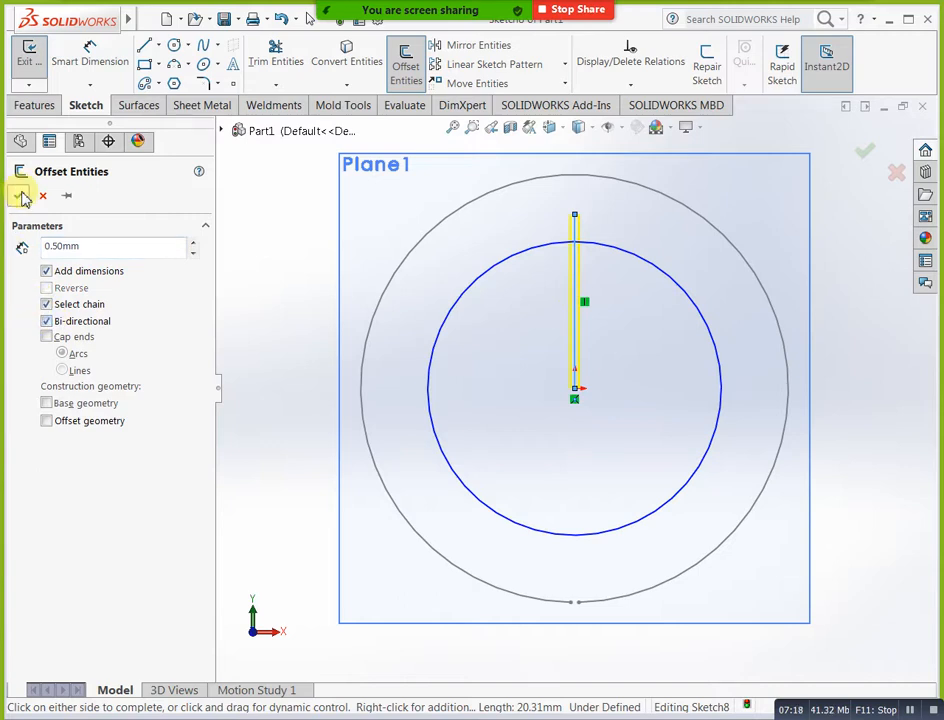
left_click(21, 195)
left_click(590, 422)
Delete the original centre line and trim away the short piece of the circle between the two offset lines.
scroll(590, 400, "up", 2)
scroll(600, 262, "down", 6)
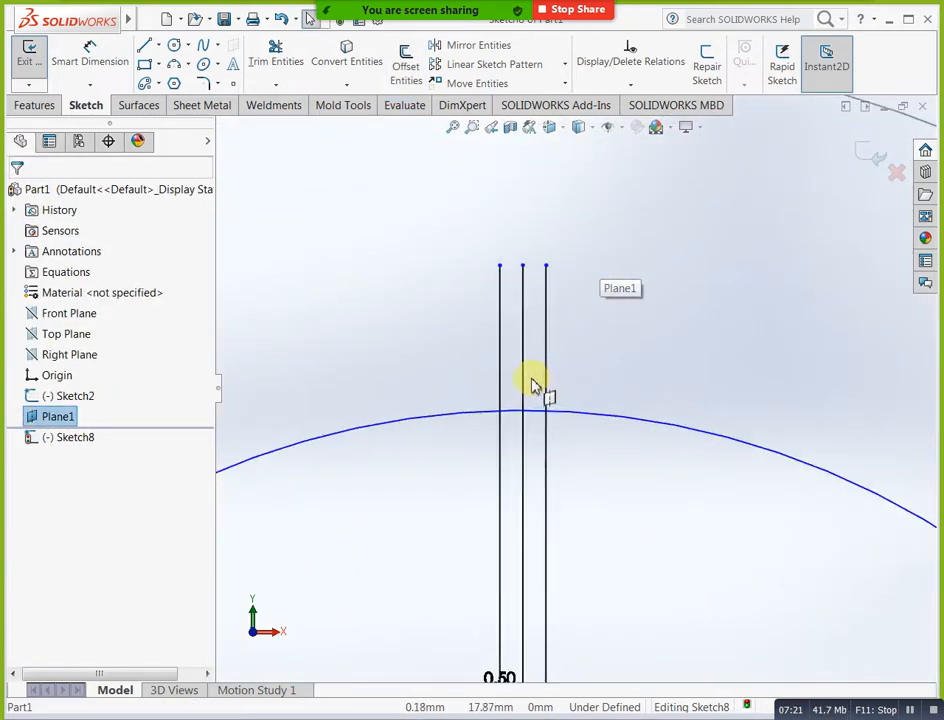
left_click(522, 383)
key("Delete")
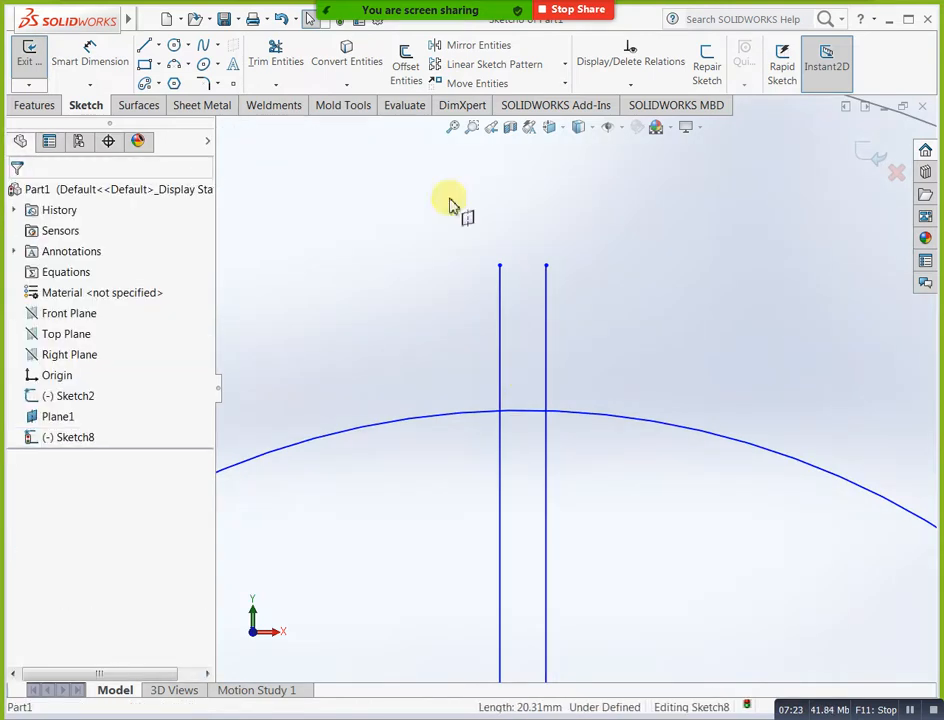
left_click(289, 68)
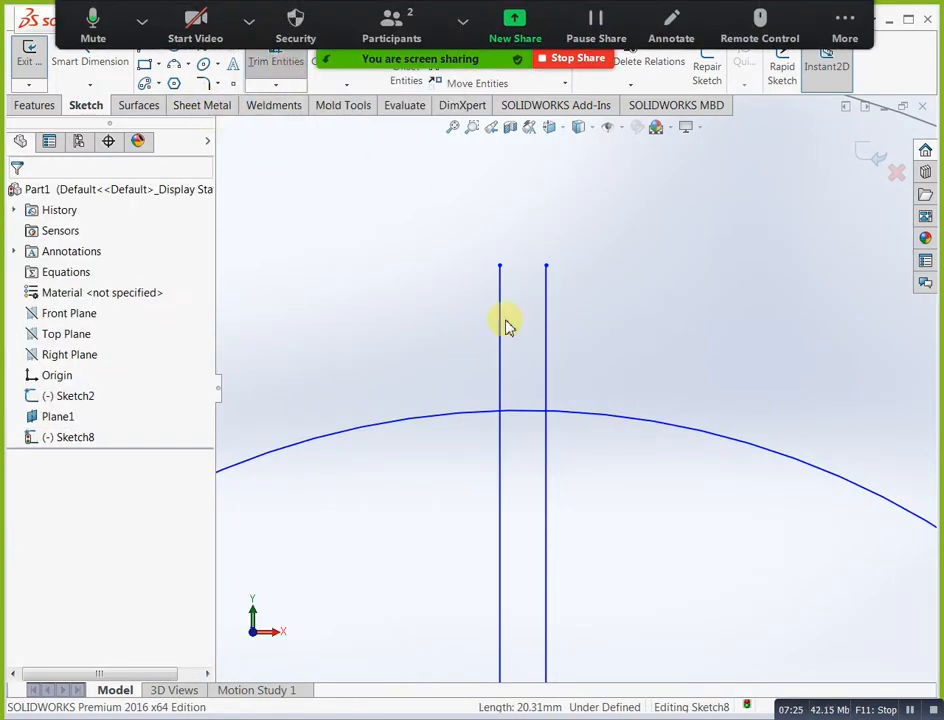
left_click(516, 410)
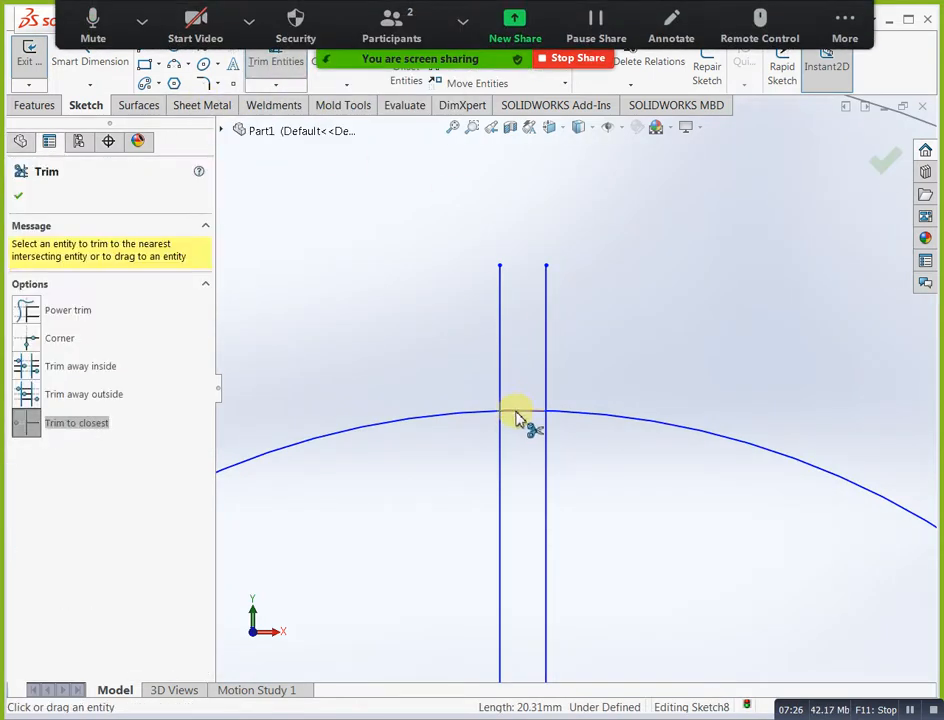
key("Escape")
Delete both offset lines, leaving only the open circle, and exit the sketch.
left_click(547, 461)
key("Delete")
left_click(500, 437)
key("Delete")
scroll(500, 440, "up", 2)
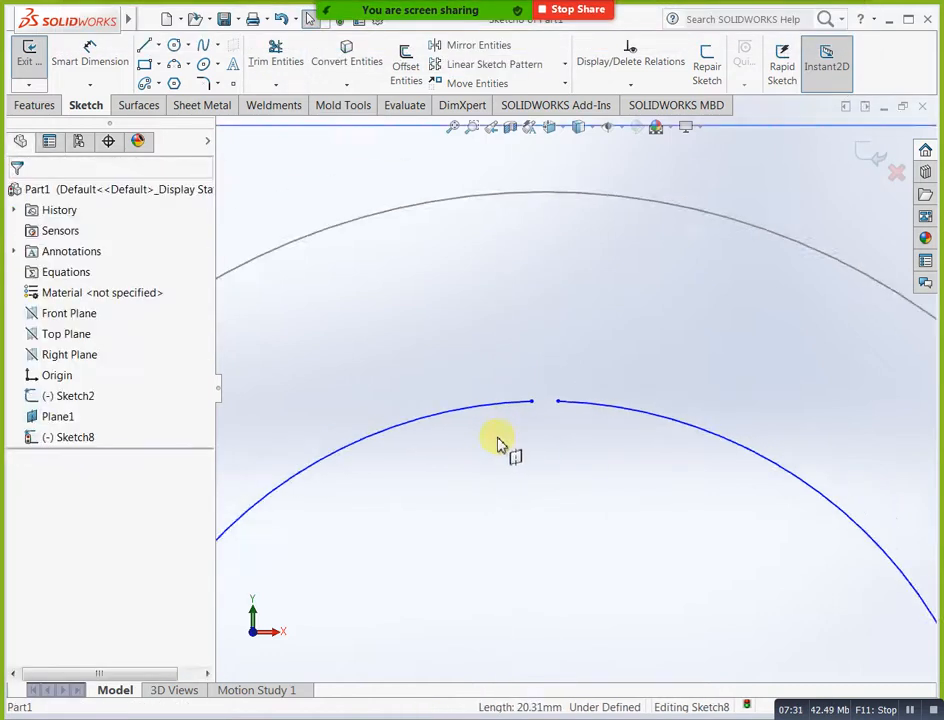
scroll(500, 443, "up", 2)
left_click(872, 153)
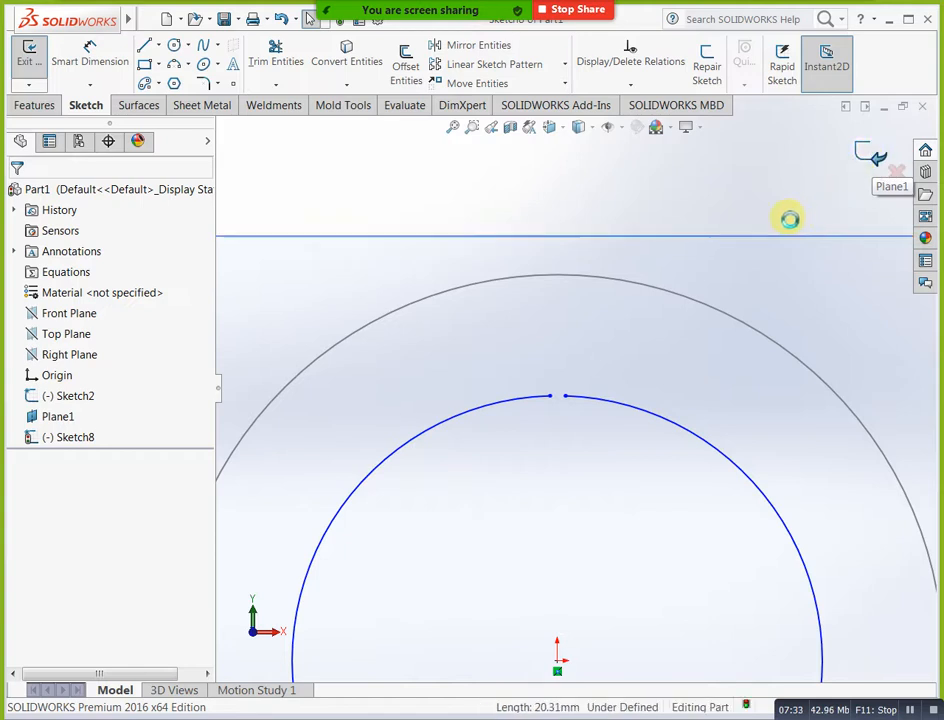
left_click(632, 374)
middle_click_drag(638, 362, 655, 295)
scroll(617, 372, "up", 2)
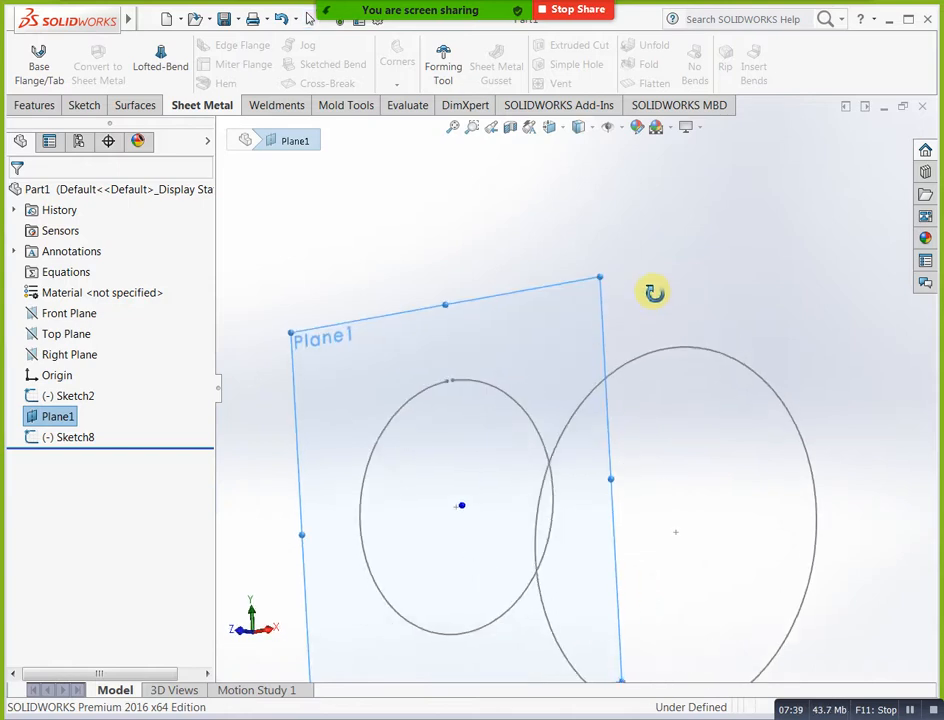
middle_click_drag(582, 417, 578, 522)
left_click(156, 60)
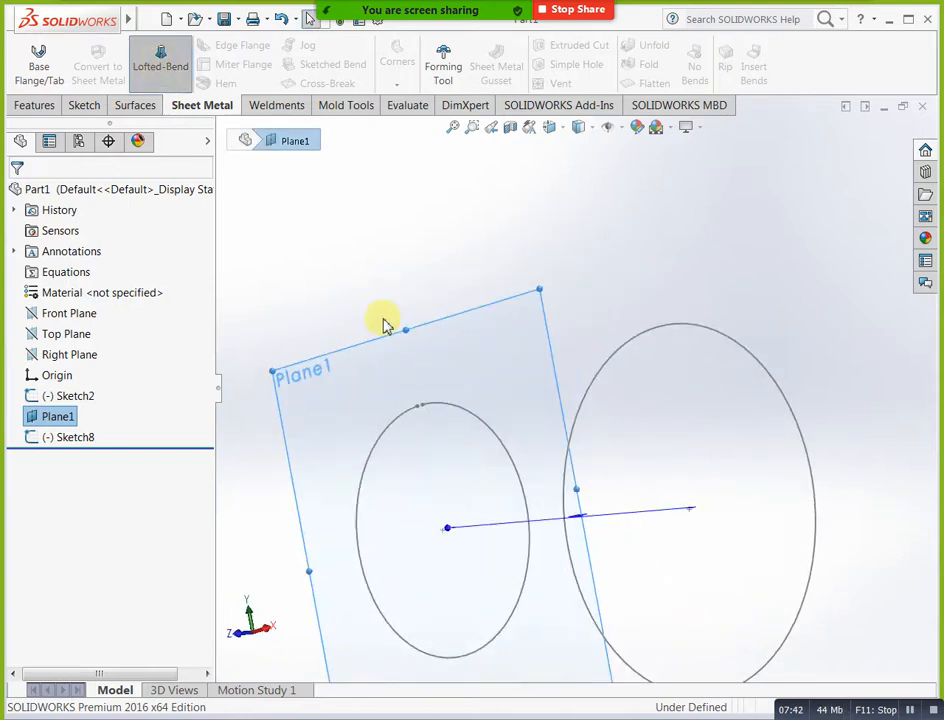
left_click(443, 406)
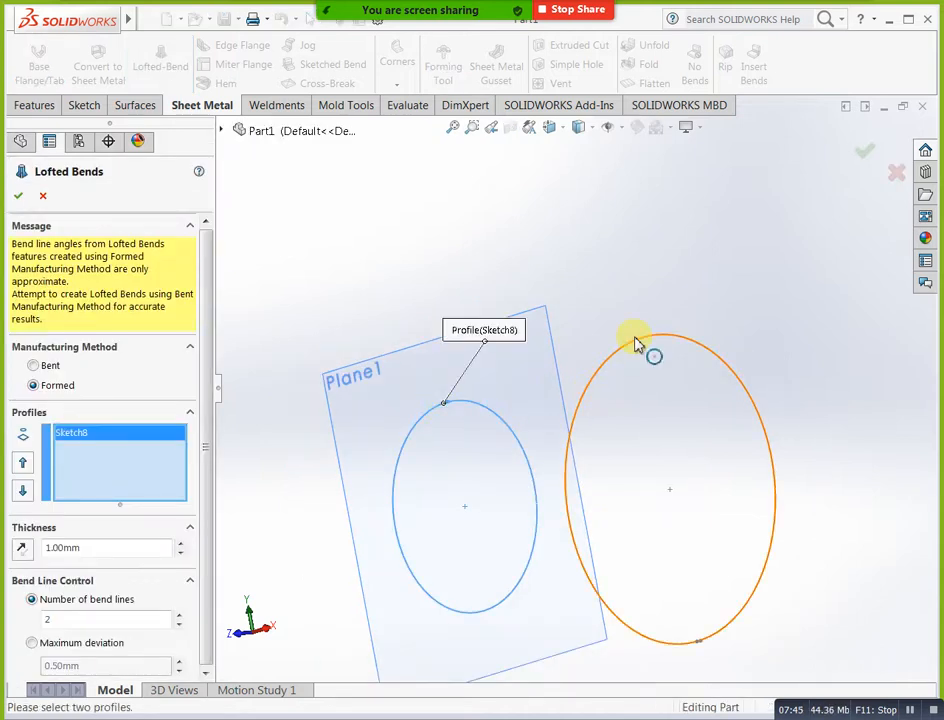
left_click(640, 323)
middle_click_drag(640, 323, 671, 368)
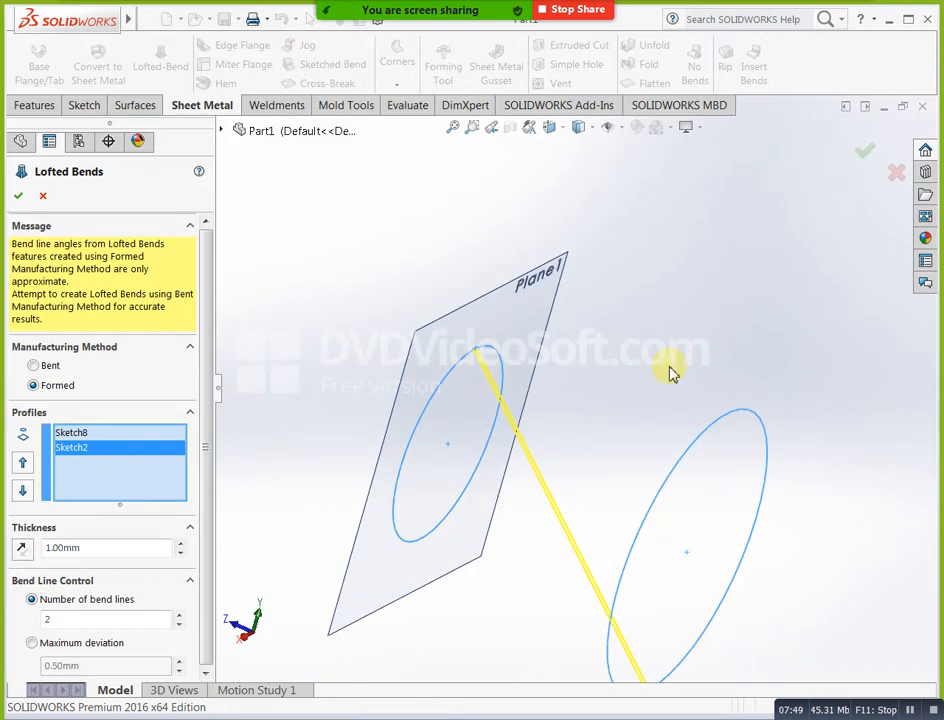
left_click(43, 196)
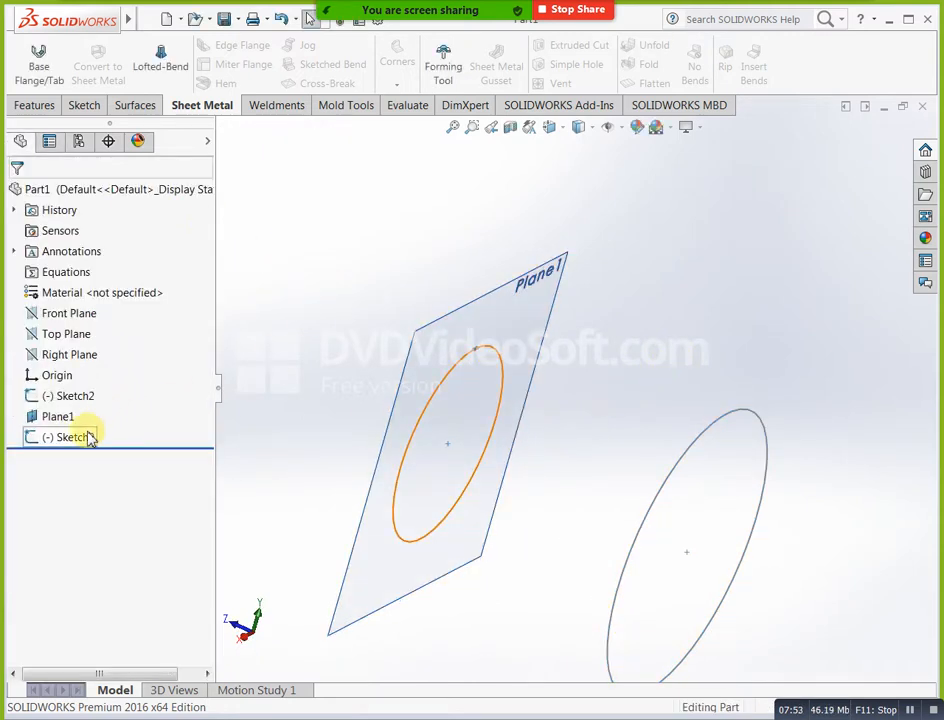
Edit Sketch8 and rotate its open circle 180 degrees about the origin so its gap lines up with the larger circle's gap.
left_click(88, 437)
left_click(99, 394)
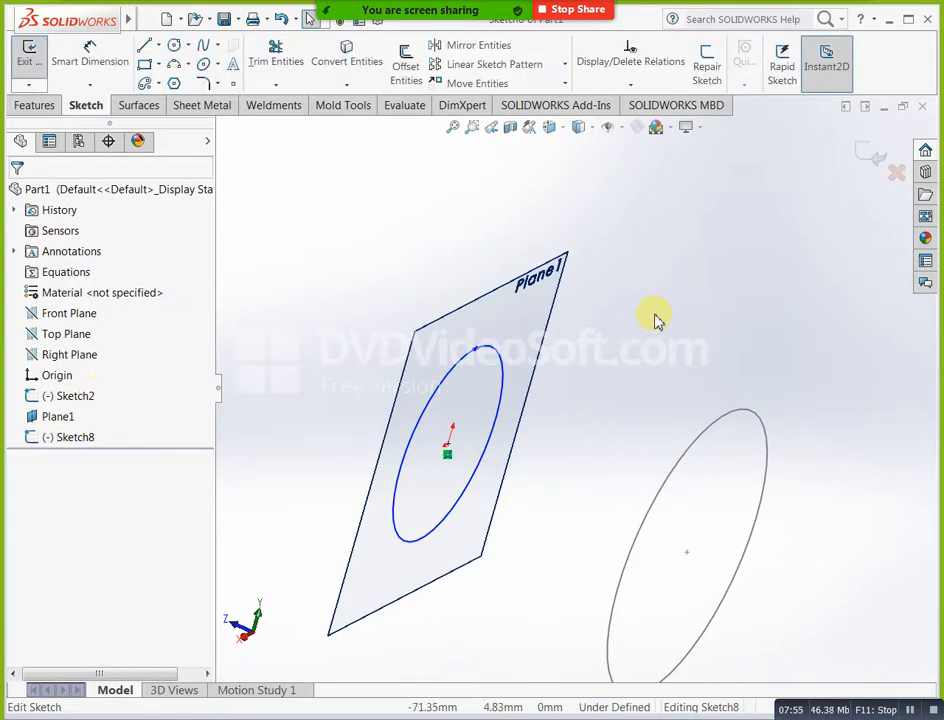
key("ctrl+8")
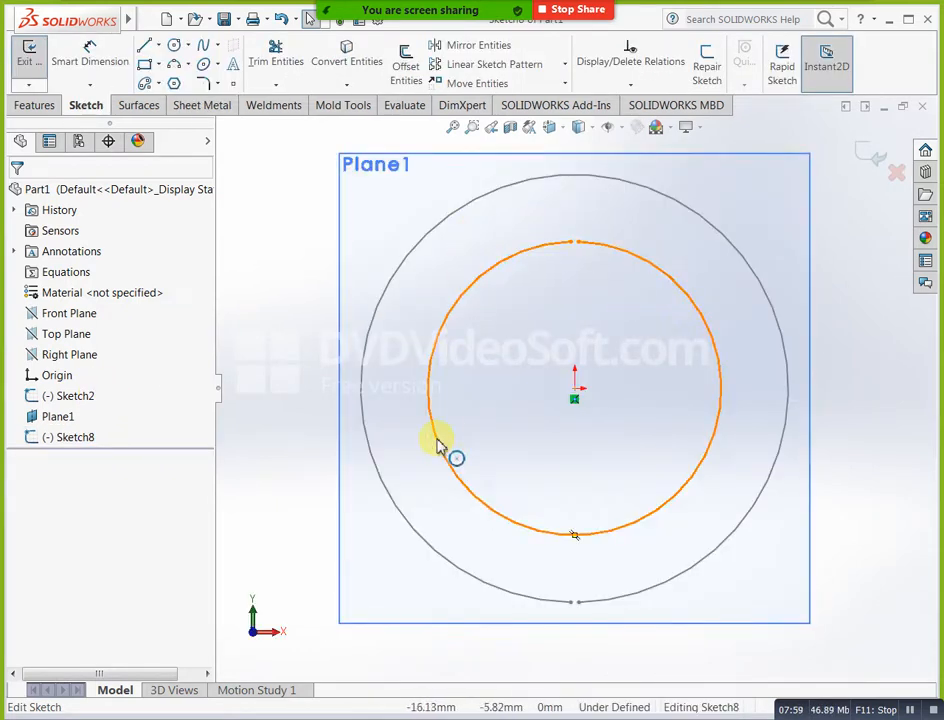
key("z")
left_click_drag(436, 185, 695, 562)
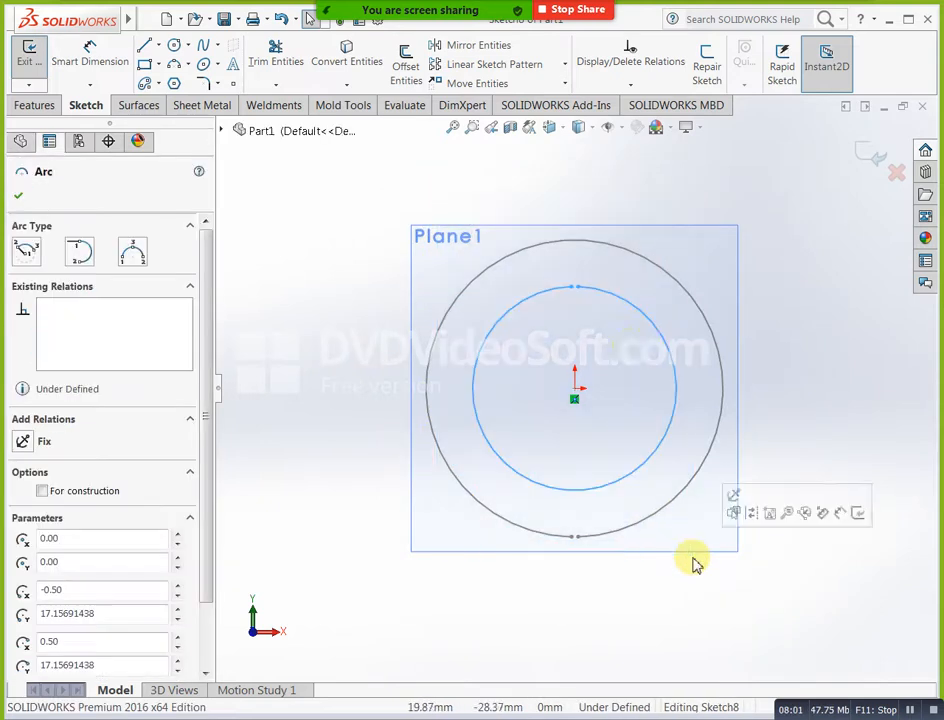
left_click(567, 84)
left_click(522, 141)
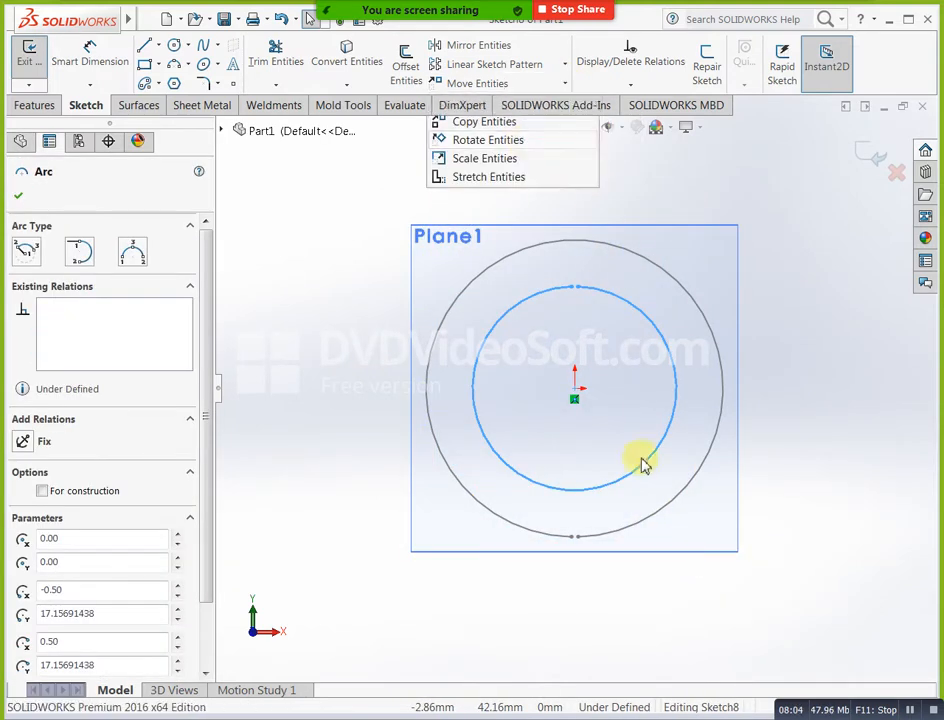
left_click(577, 392)
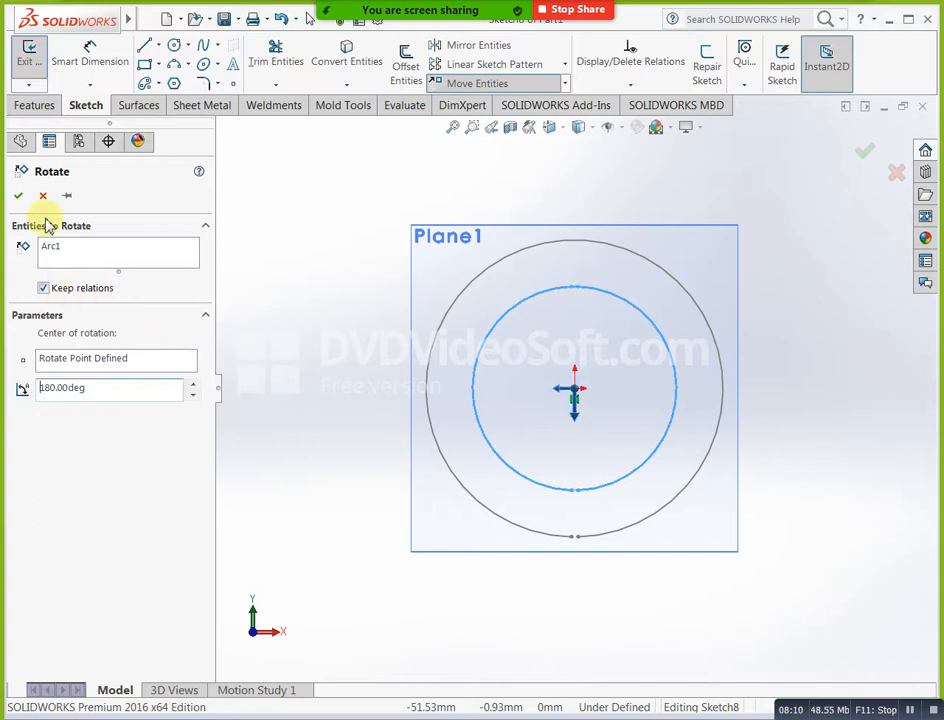
left_click(19, 196)
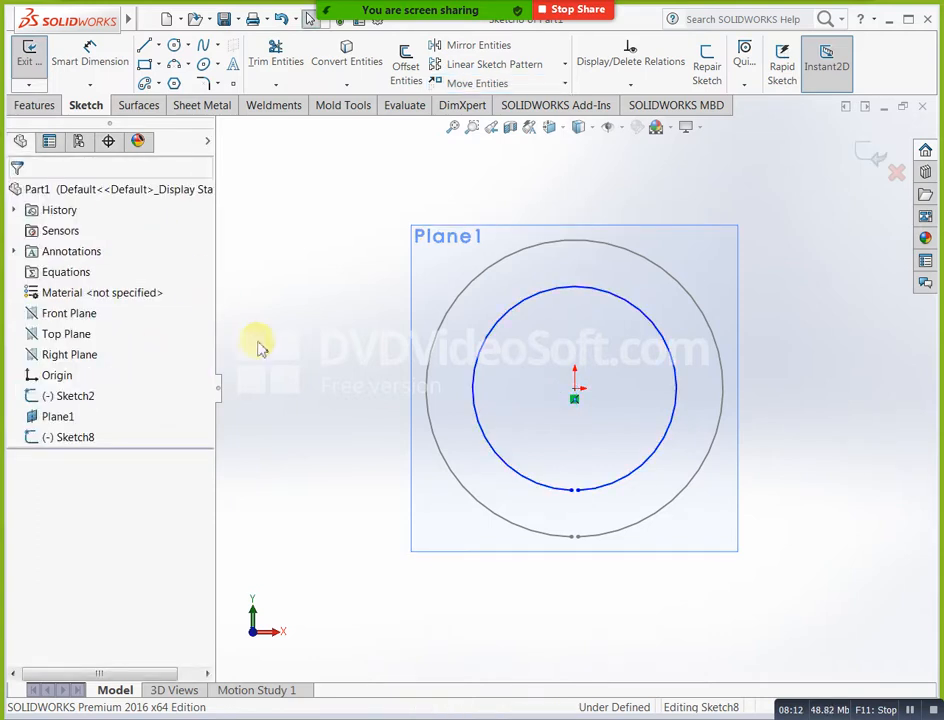
Create a formed Lofted Bend between Sketch2 and Sketch8 with 1 mm thickness, and inspect the seam from several sides.
middle_click_drag(683, 573, 688, 420)
left_click(162, 60)
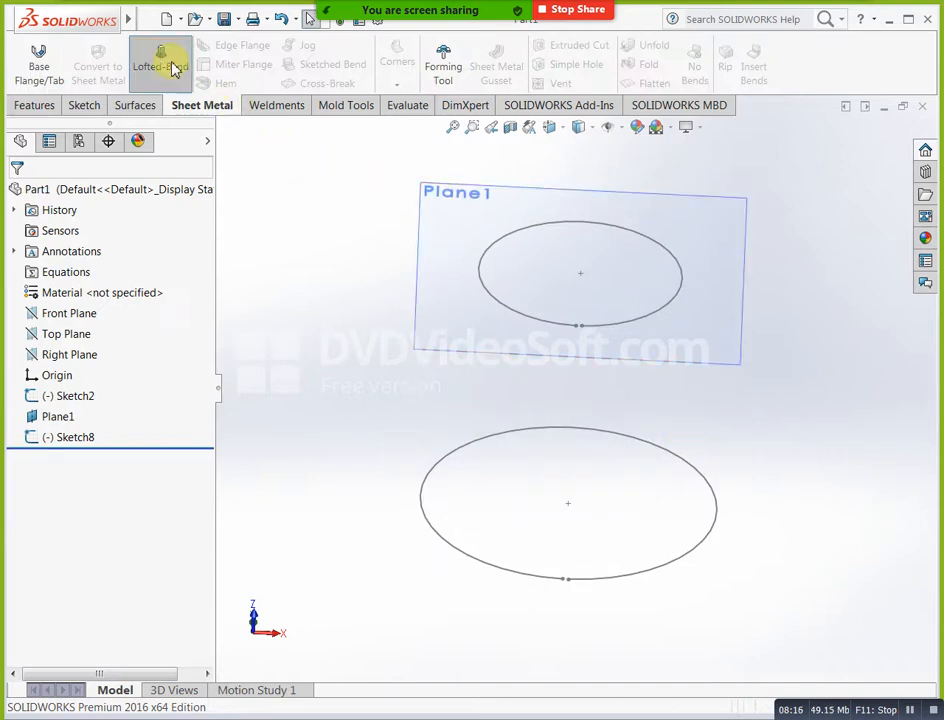
left_click(541, 428)
left_click(543, 329)
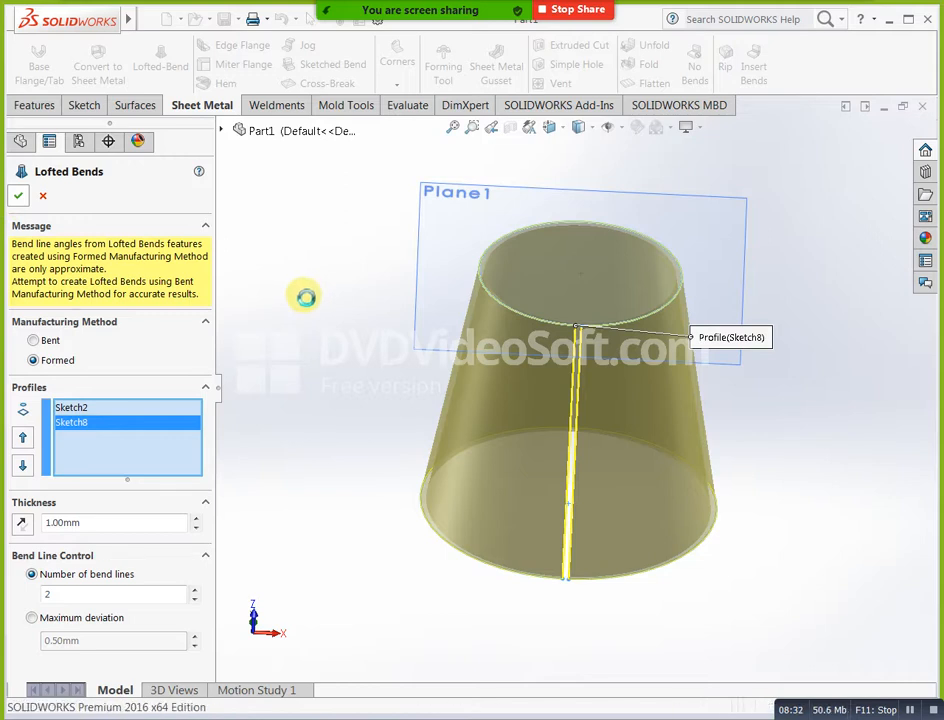
middle_click_drag(306, 299, 704, 449)
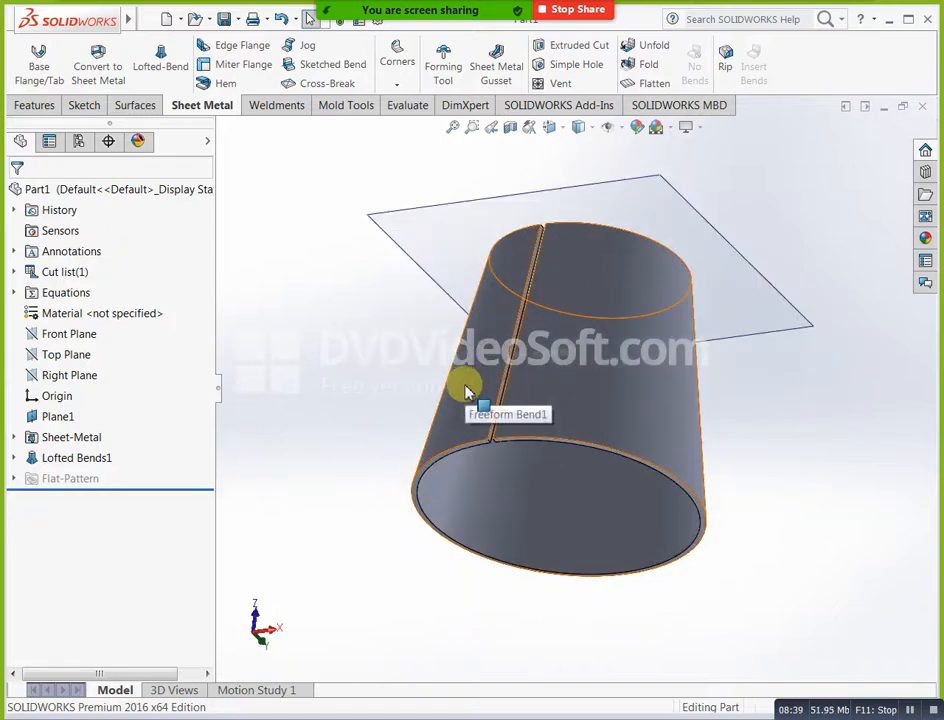
middle_click_drag(466, 390, 516, 437)
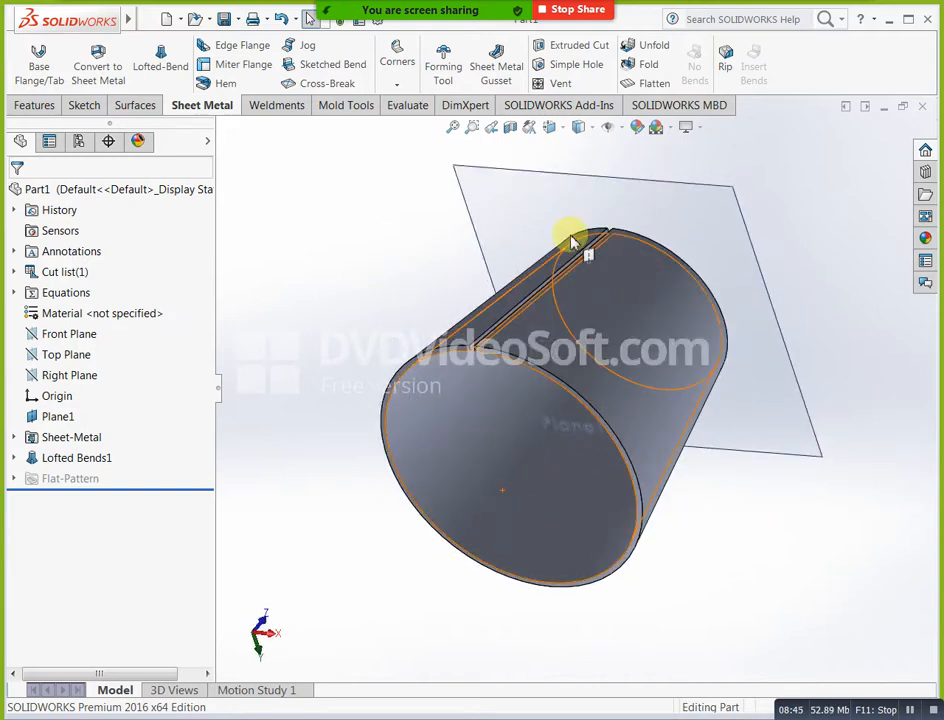
Flatten the lofted sheet metal part and examine the flat pattern's outline.
left_click(640, 83)
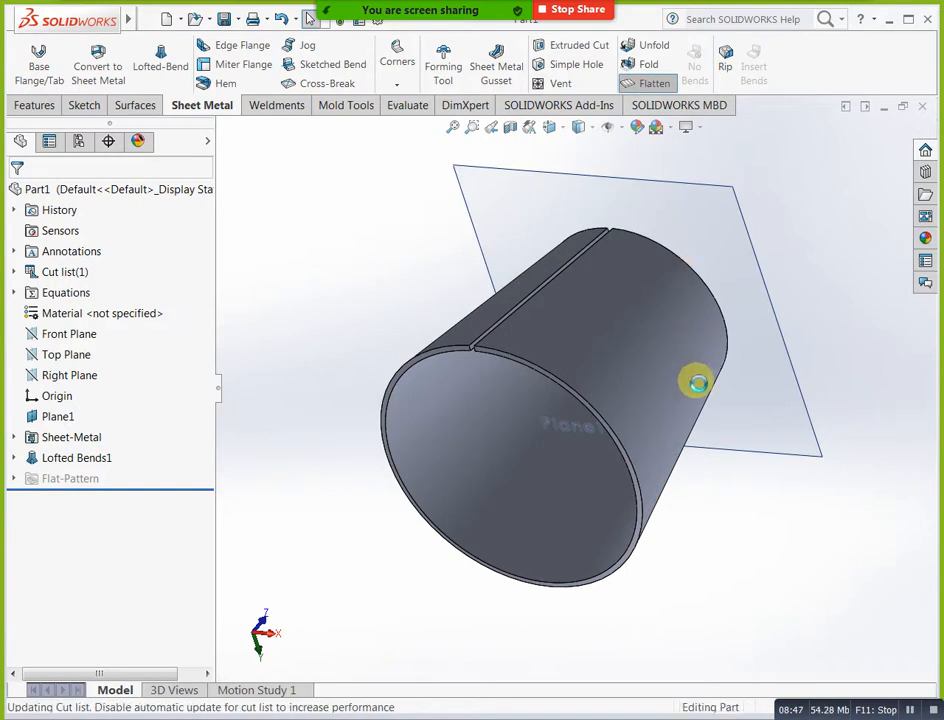
middle_click_drag(565, 449, 497, 583)
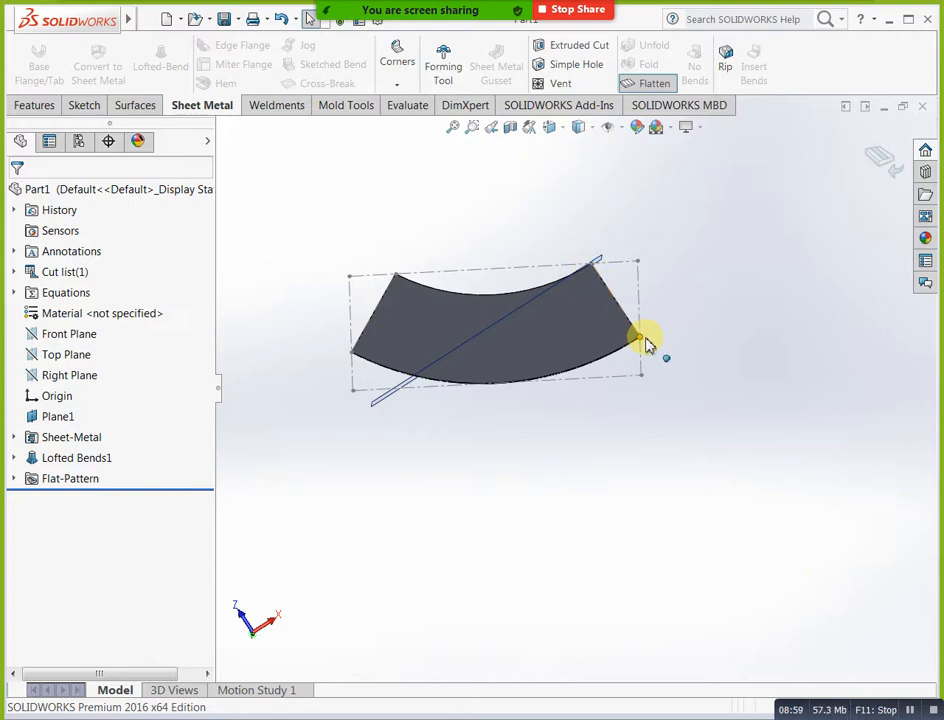
middle_click_drag(592, 556, 634, 340)
scroll(546, 297, "down", 4)
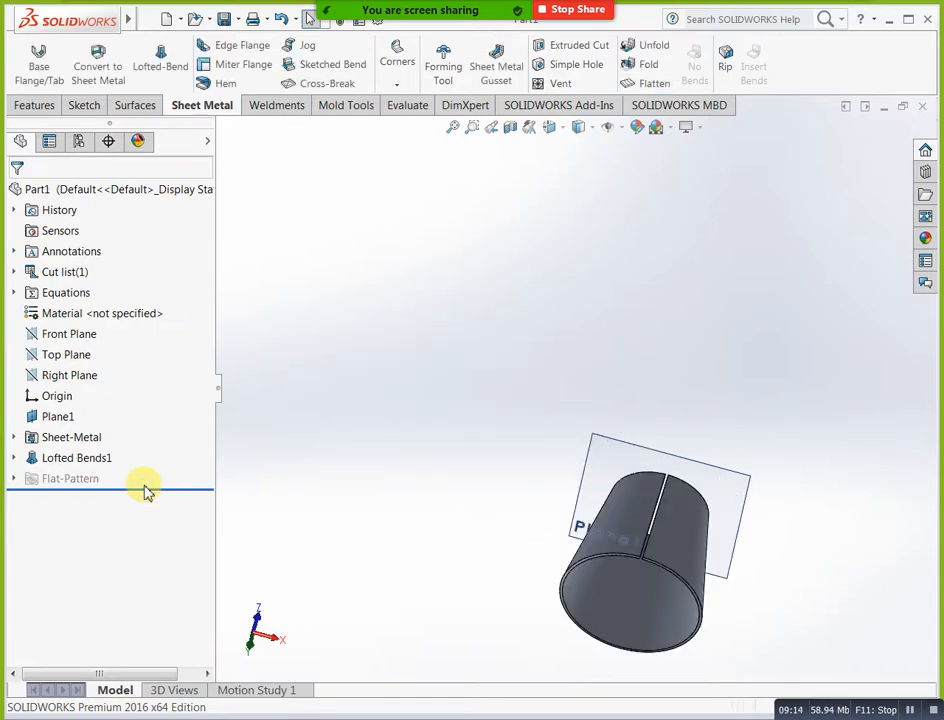
Undo the lofted bend and delete both circle sketches, Sketch2 and Sketch8.
key("ctrl+z")
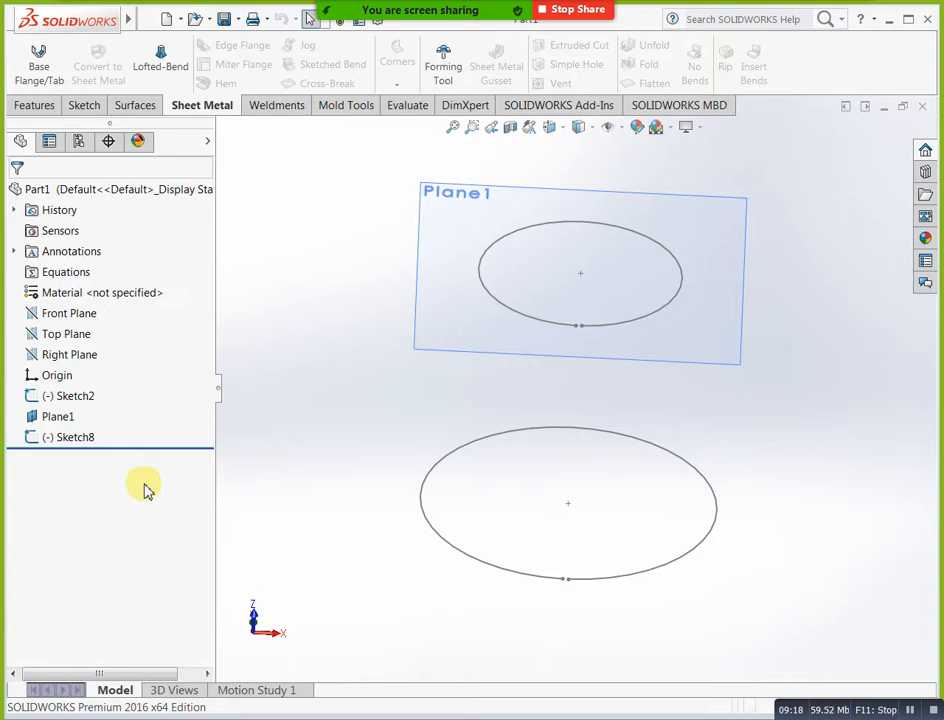
left_click(72, 438)
left_click(78, 396, "ctrl")
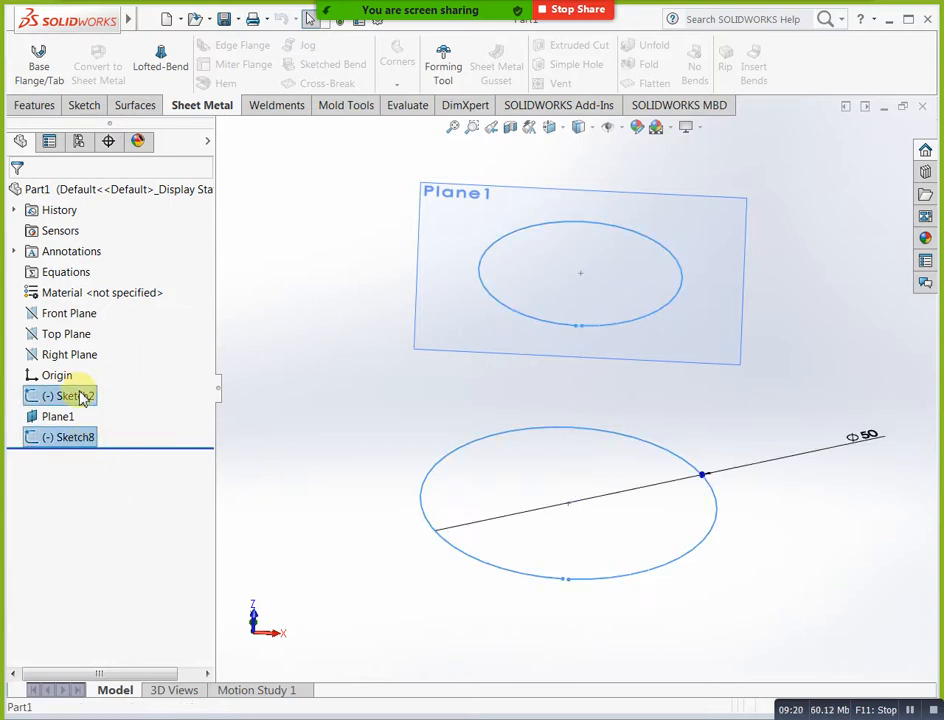
right_click(80, 396)
left_click(97, 439)
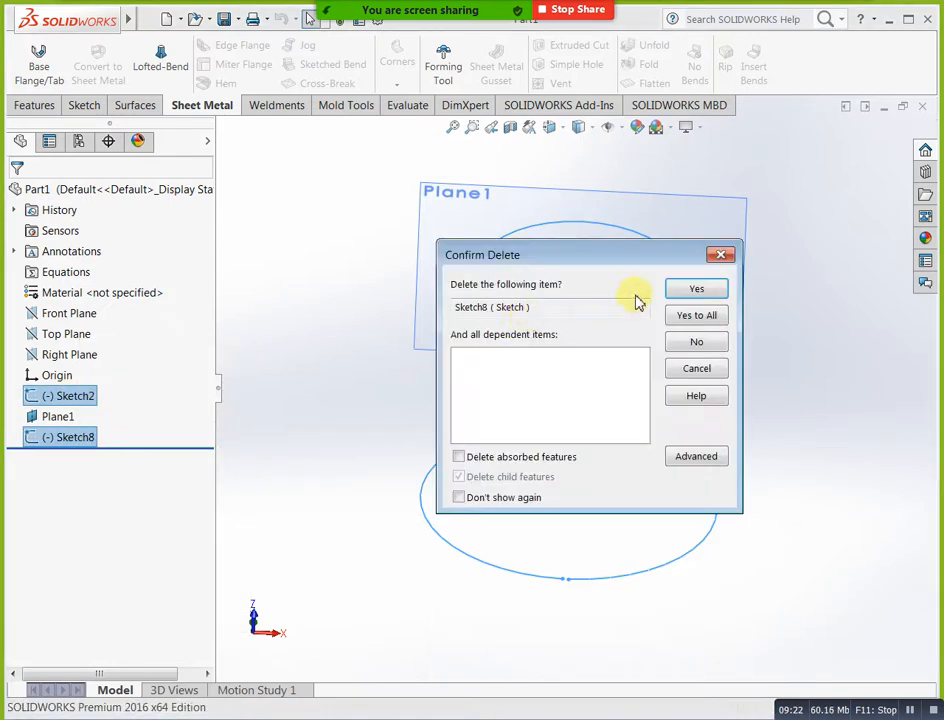
left_click(697, 316)
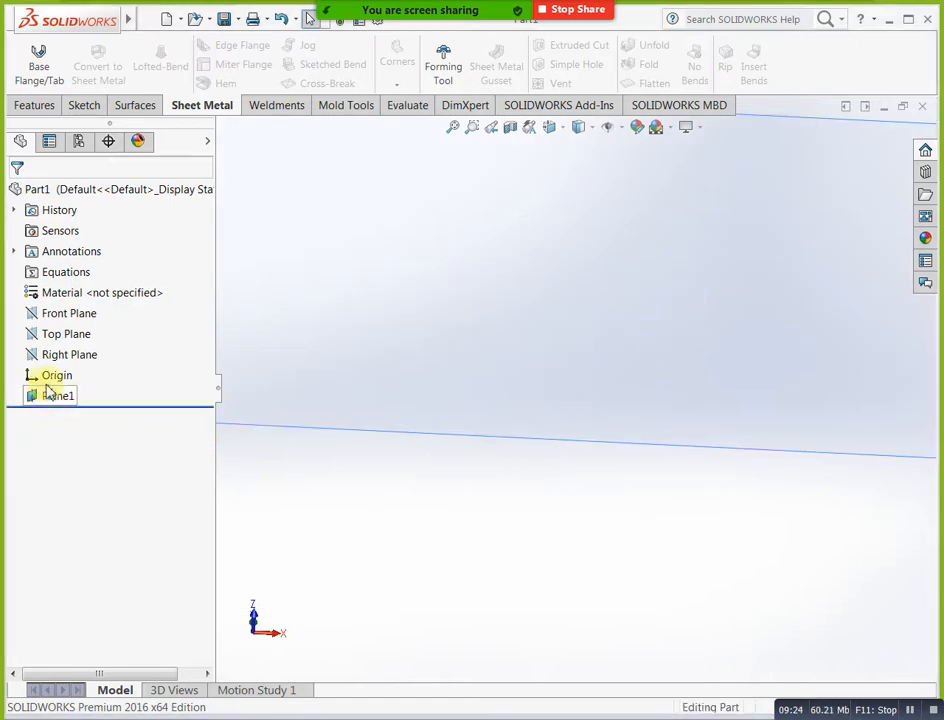
Sketch a center rectangle on the Front Plane, centered on the origin, and close the sketch.
left_click(68, 313)
left_click(80, 288)
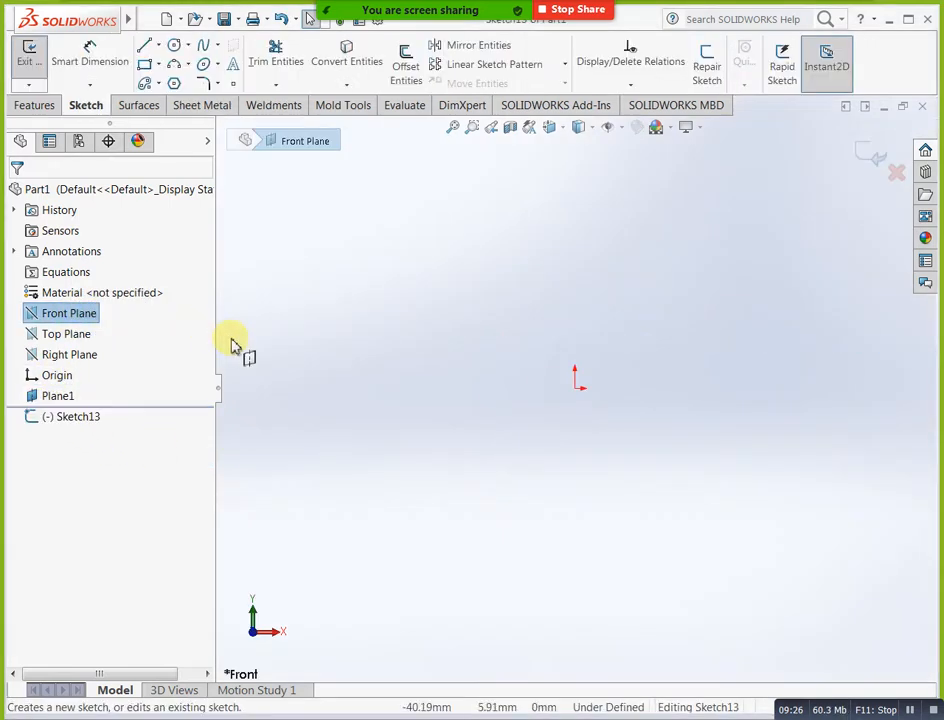
key("ctrl+8")
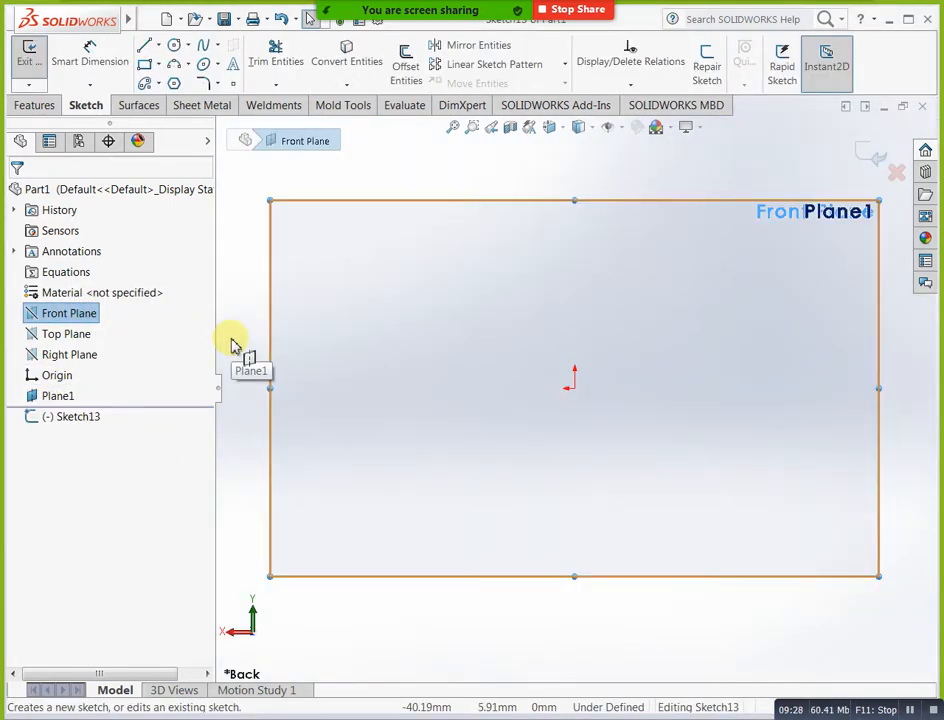
left_click(160, 65)
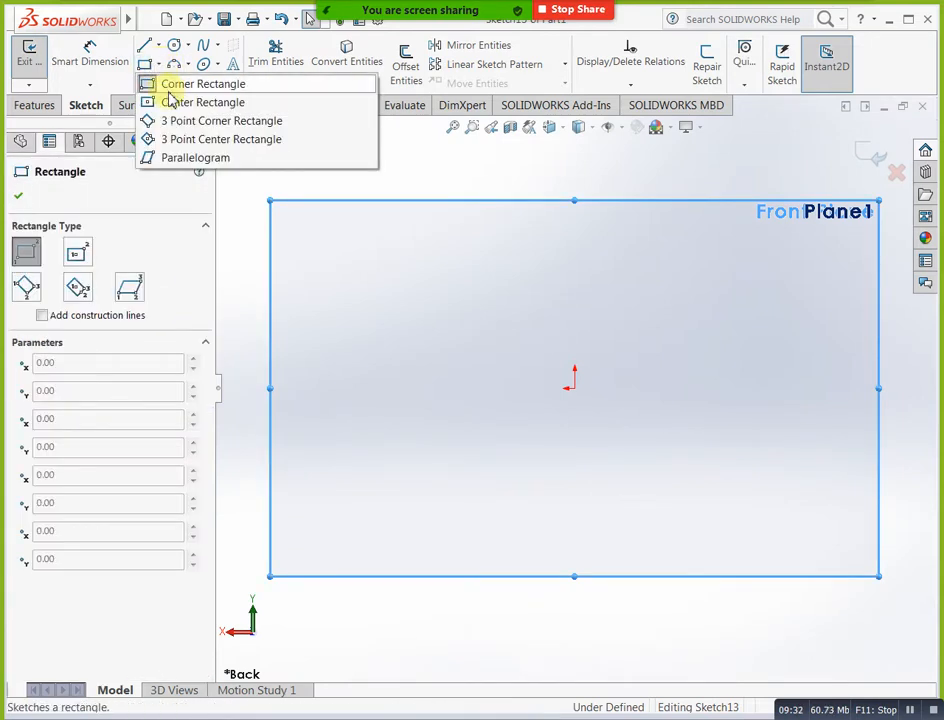
left_click(190, 102)
left_click(573, 389)
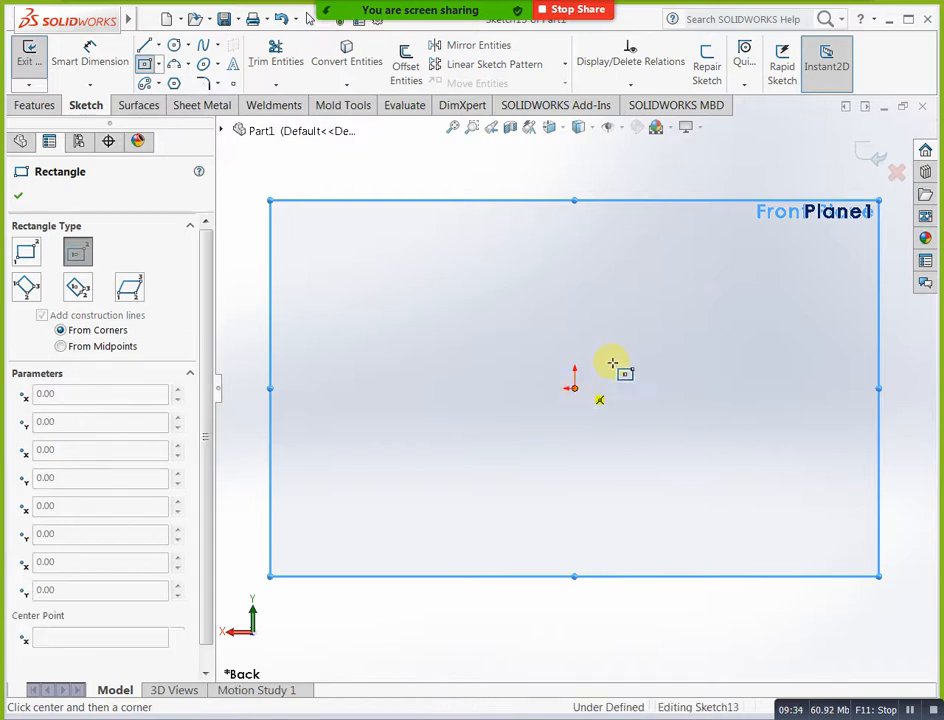
left_click(707, 293)
left_click(868, 163)
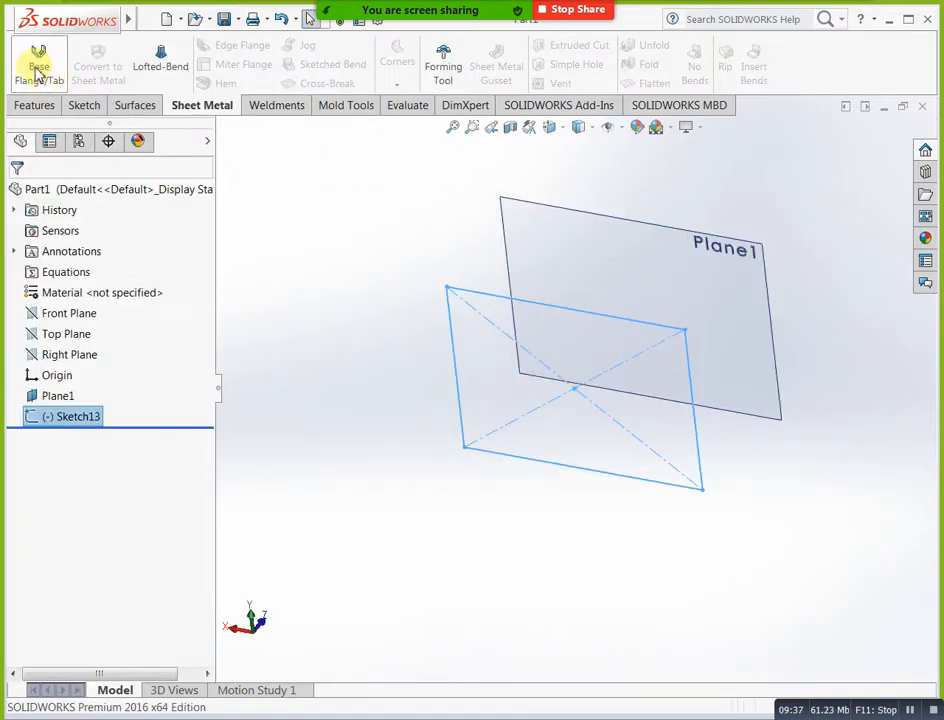
Extrude the rectangle 40 mm blind toward Plane1 as a solid block.
left_click(46, 106)
left_click(40, 66)
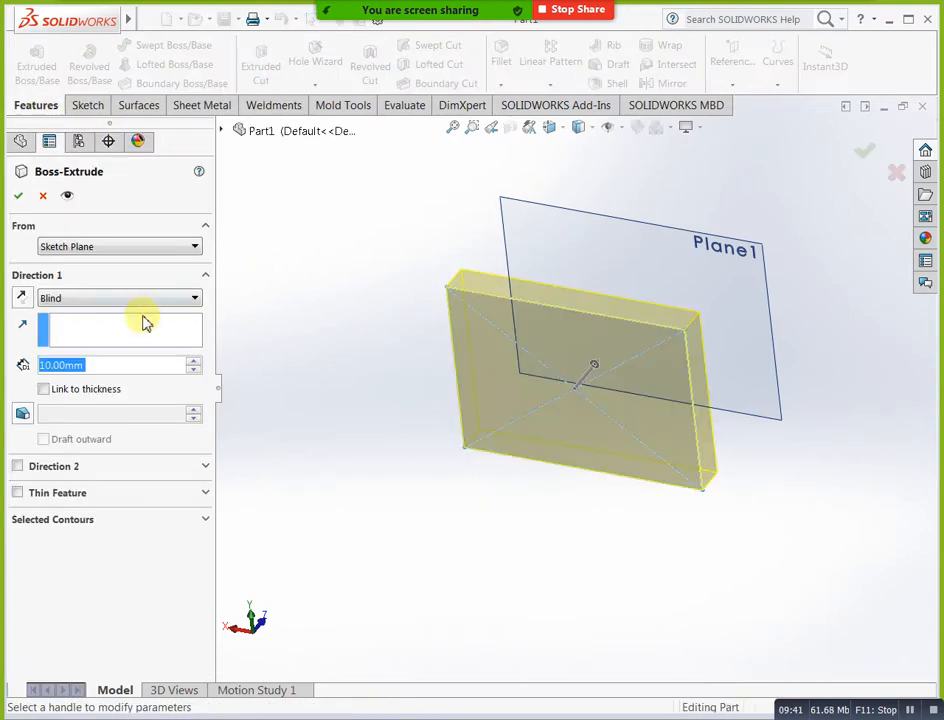
left_click(193, 362)
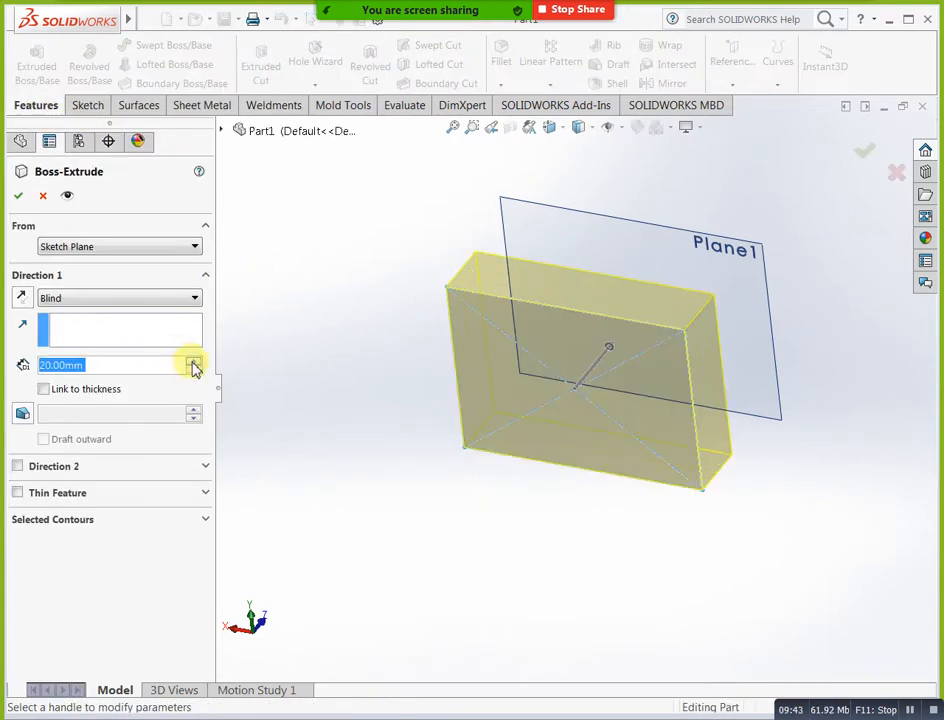
left_click(193, 362)
left_click(193, 362)
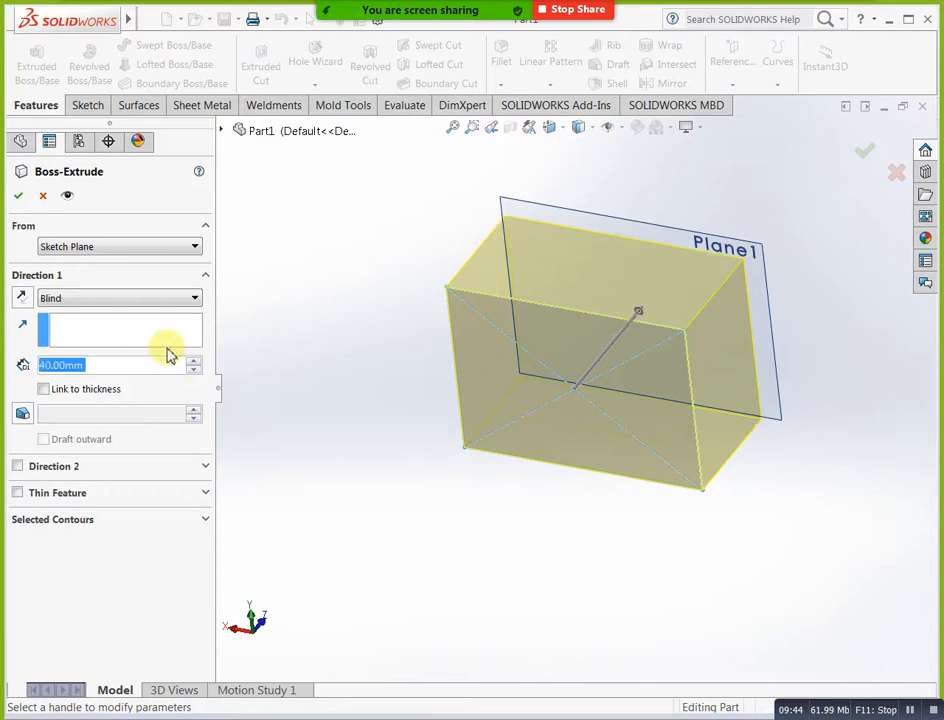
left_click(15, 197)
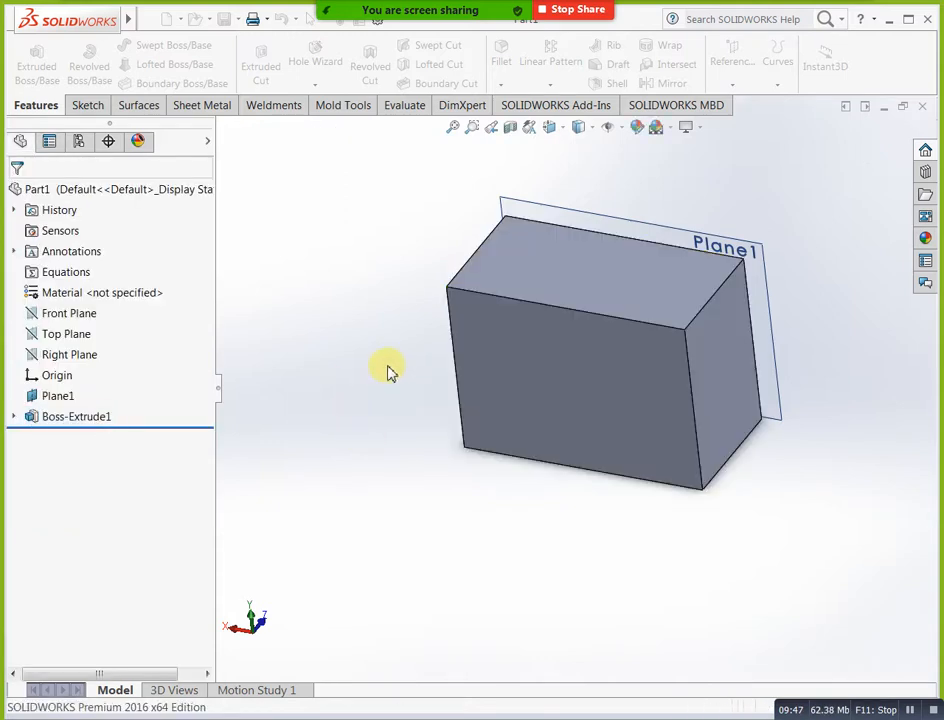
Begin Convert to Sheet Metal with the block's face next to Plane1 as the fixed face and 1 mm thickness.
middle_click_drag(352, 270, 375, 592)
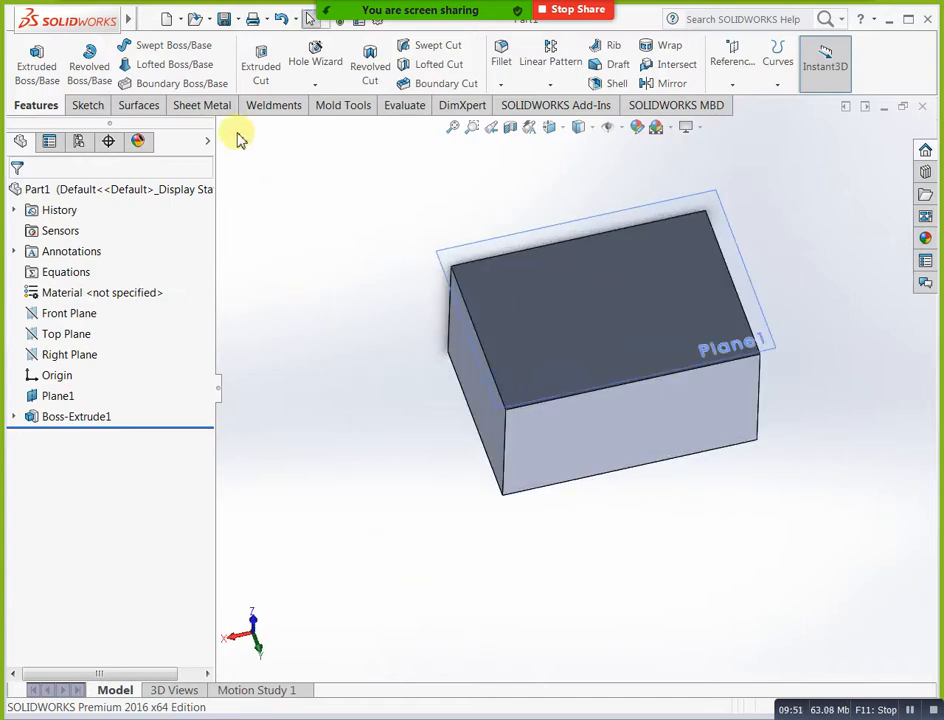
left_click(214, 110)
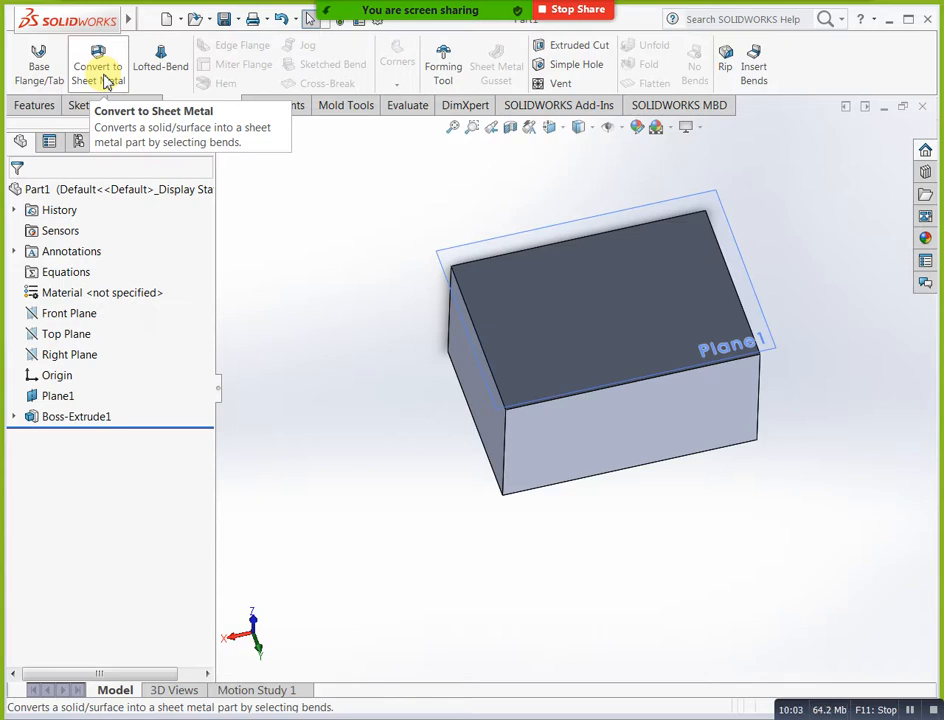
left_click(107, 82)
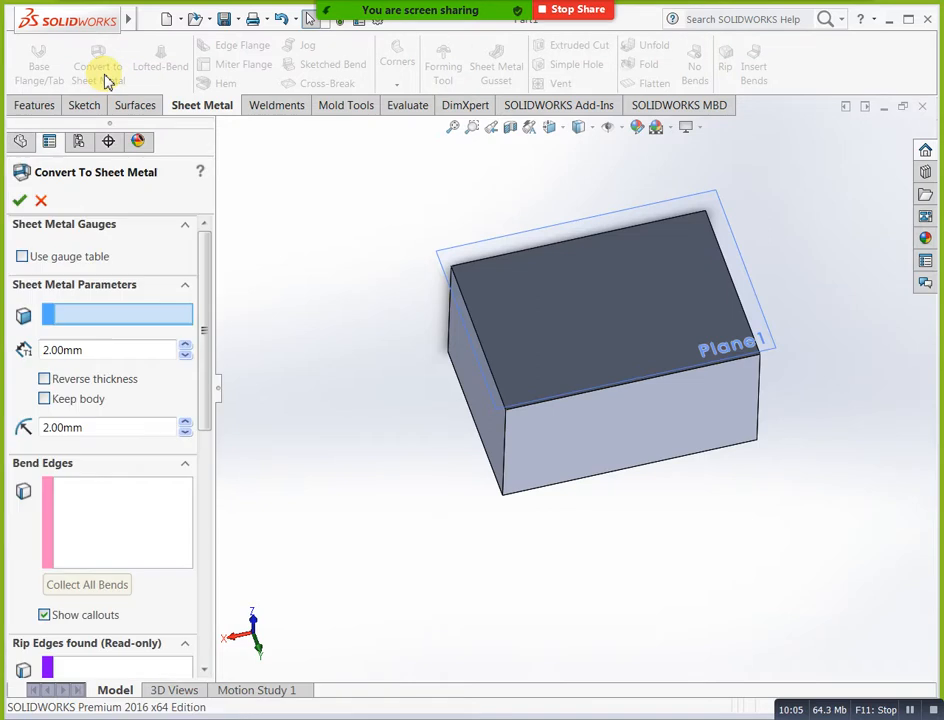
left_click(480, 282)
middle_click_drag(695, 253, 455, 395)
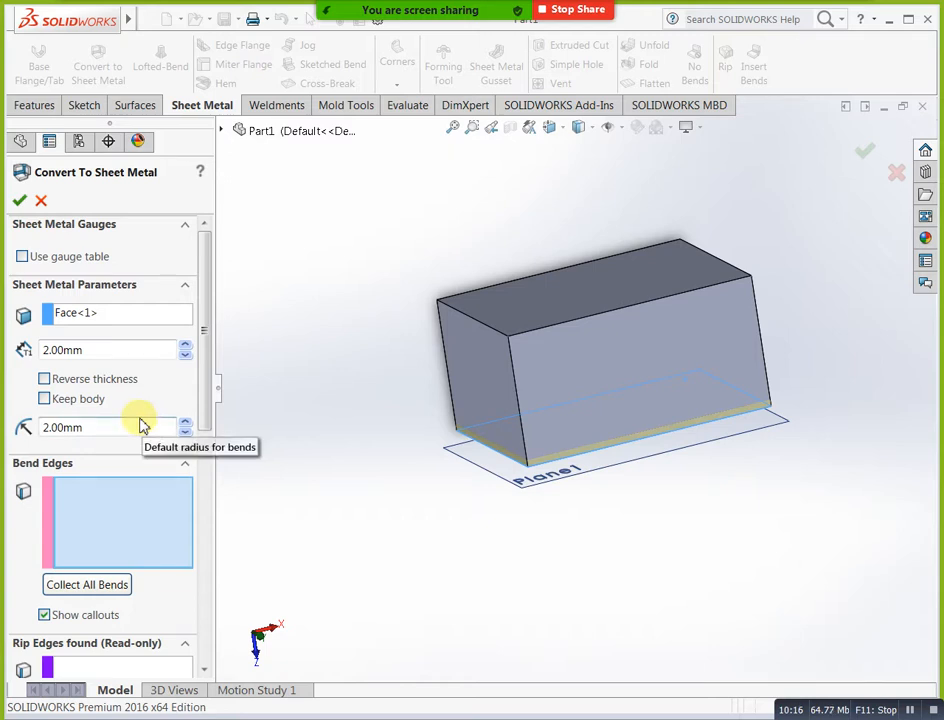
left_click(114, 349)
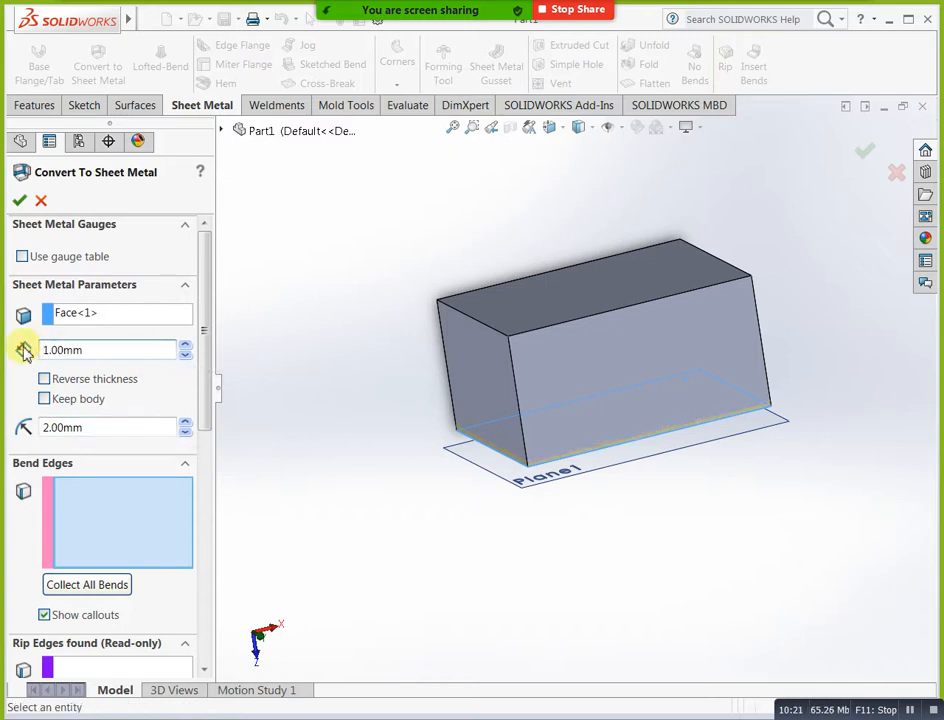
Add one long edge of the fixed face as the first bend edge.
scroll(546, 462, "down", 4)
scroll(540, 480, "up", 2)
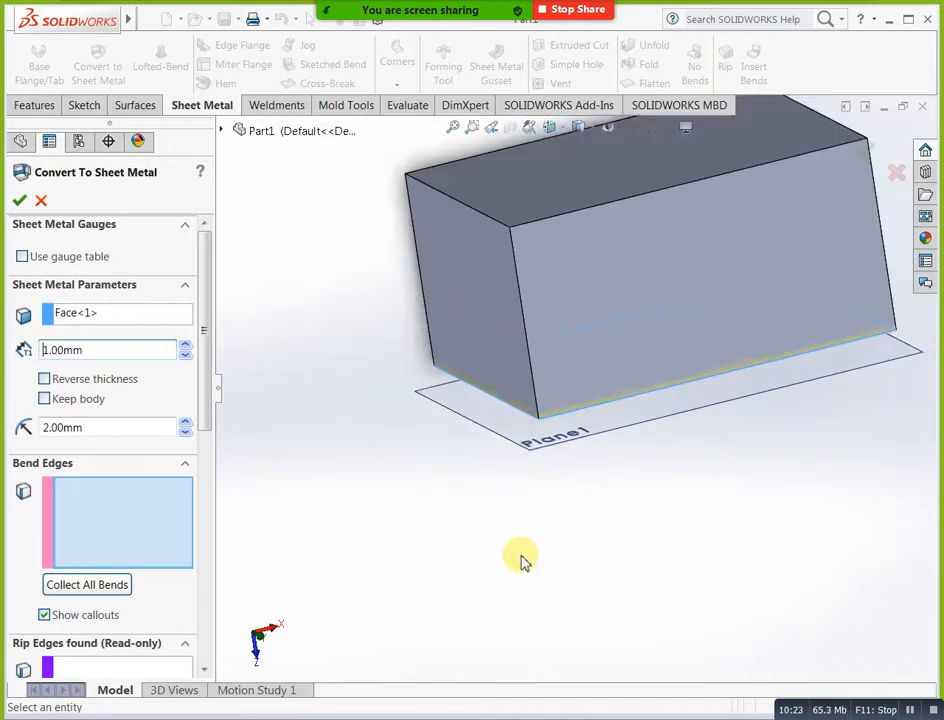
scroll(521, 560, "up", 2)
middle_click_drag(523, 561, 712, 327)
scroll(735, 322, "down", 2)
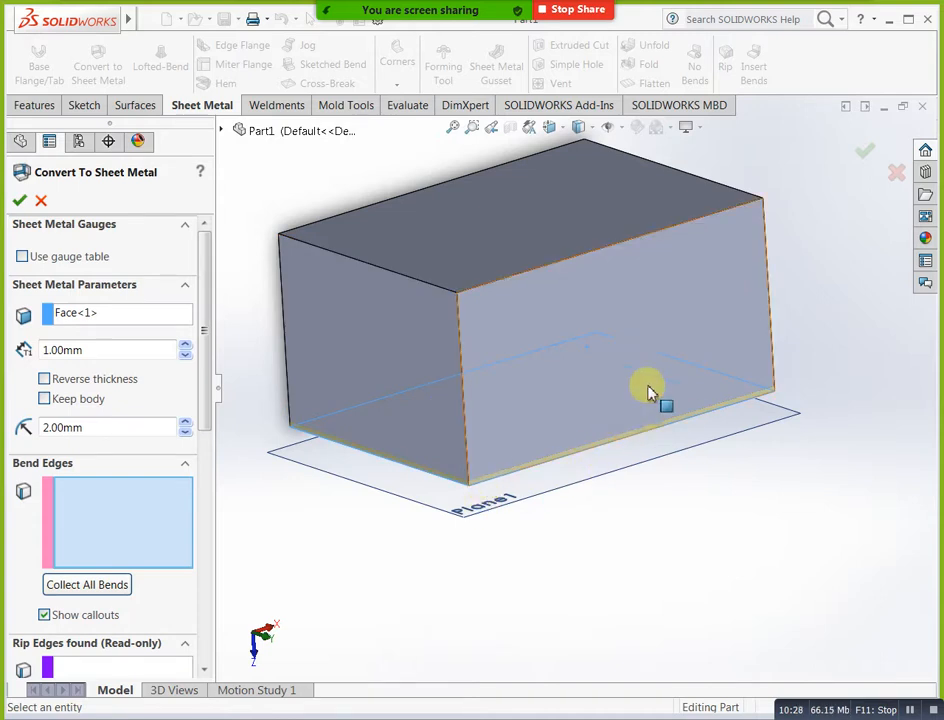
left_click(617, 446)
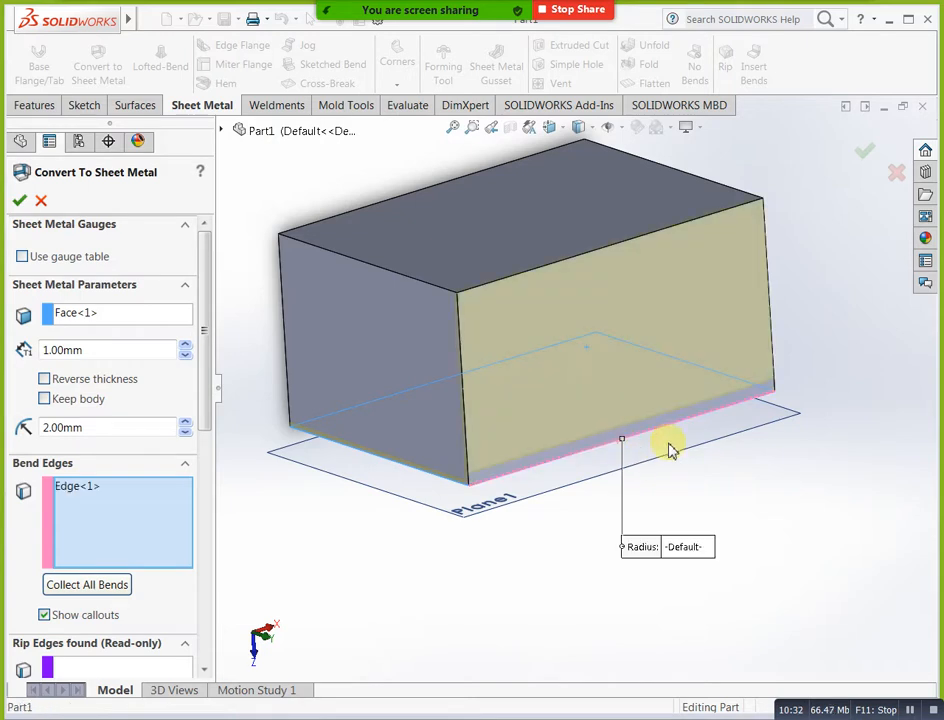
Try a 12 mm default bend radius in the corner preview and set it back to 2 mm.
middle_click_drag(482, 506, 526, 484)
scroll(512, 436, "down", 4)
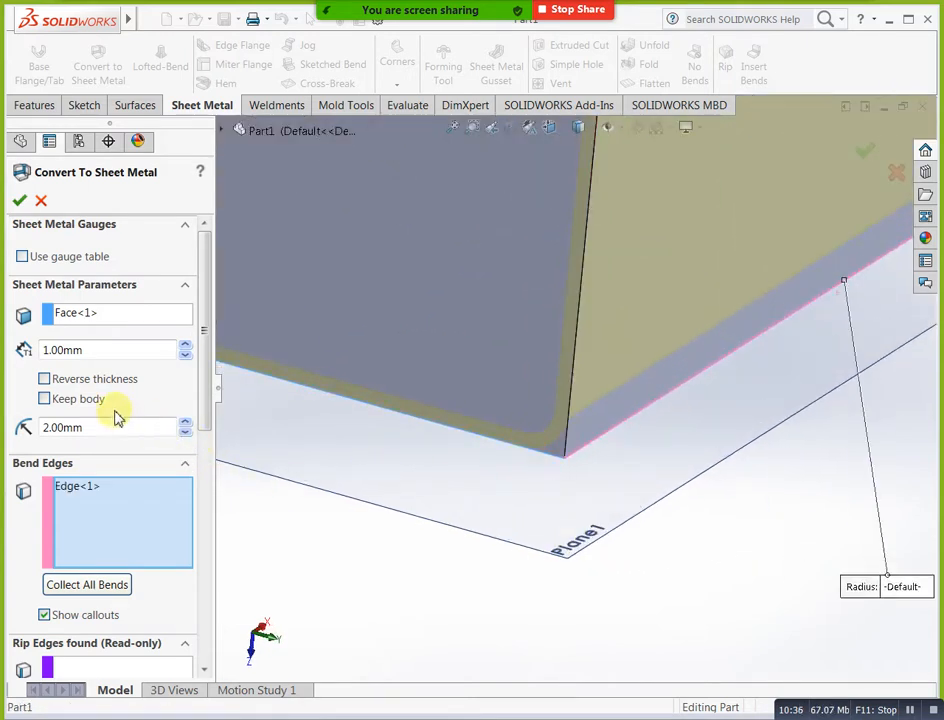
left_click(184, 423)
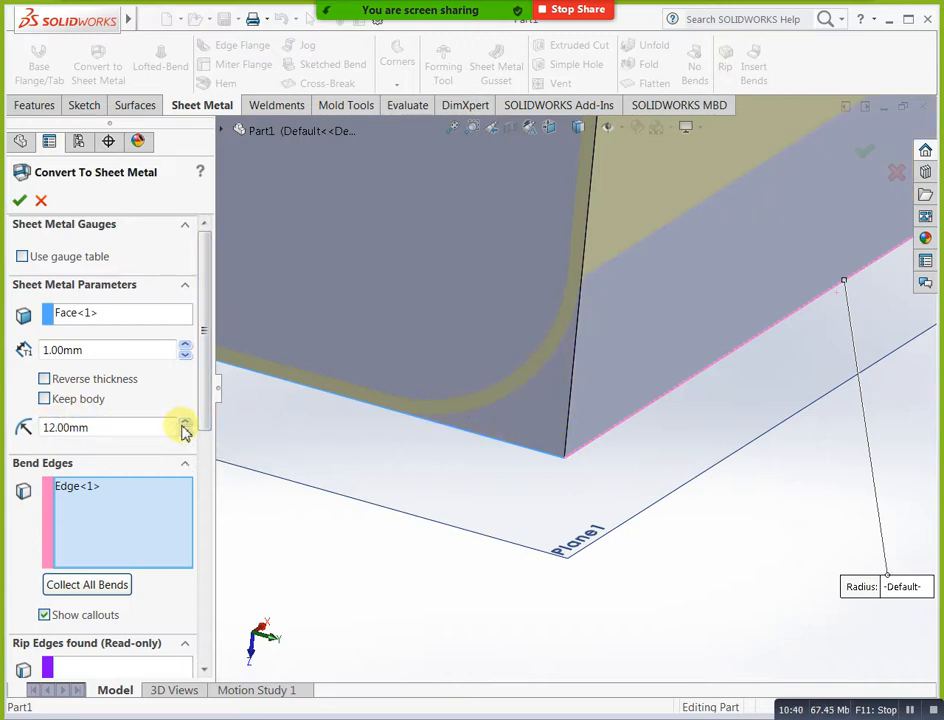
left_click(185, 435)
scroll(396, 491, "up", 8)
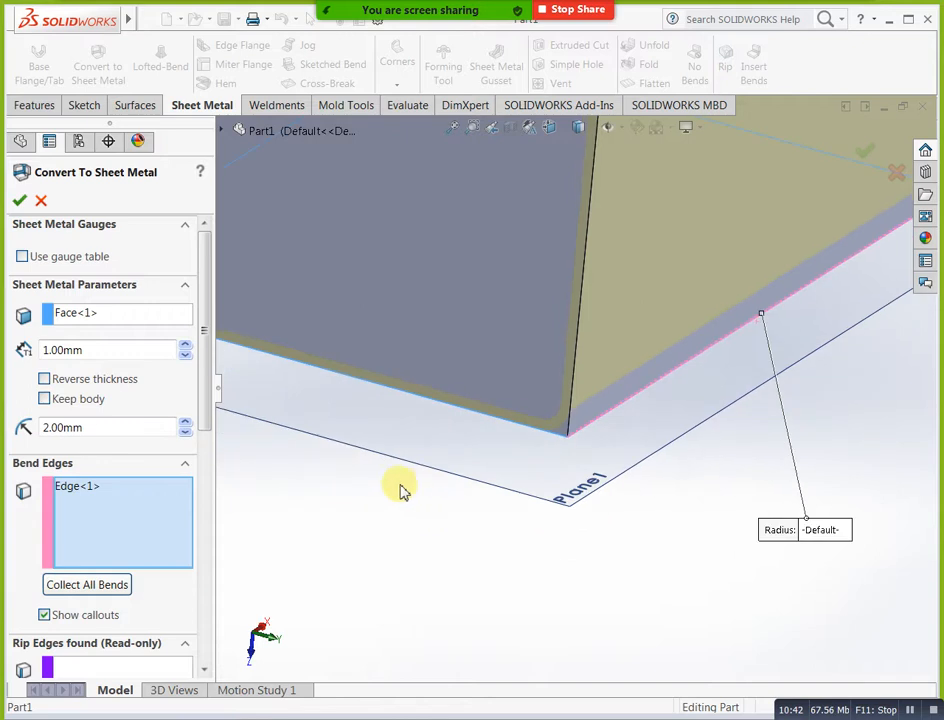
Add the remaining three edges of the fixed face as bend edges.
middle_click_drag(350, 430, 456, 395)
left_click(518, 395)
scroll(548, 284, "down", 5)
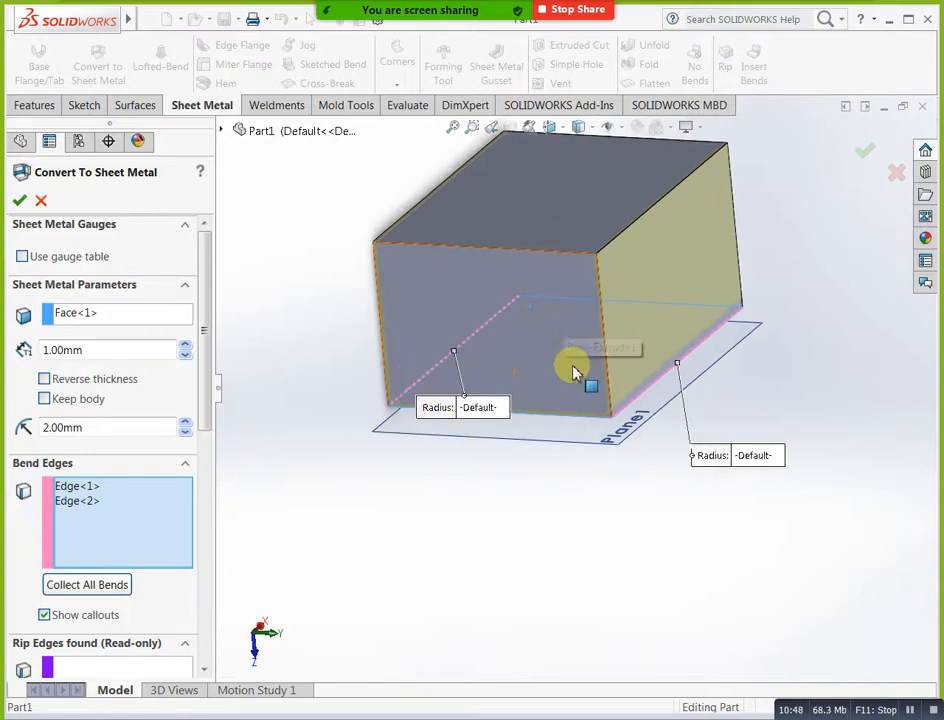
left_click(578, 444)
middle_click_drag(734, 474, 691, 468)
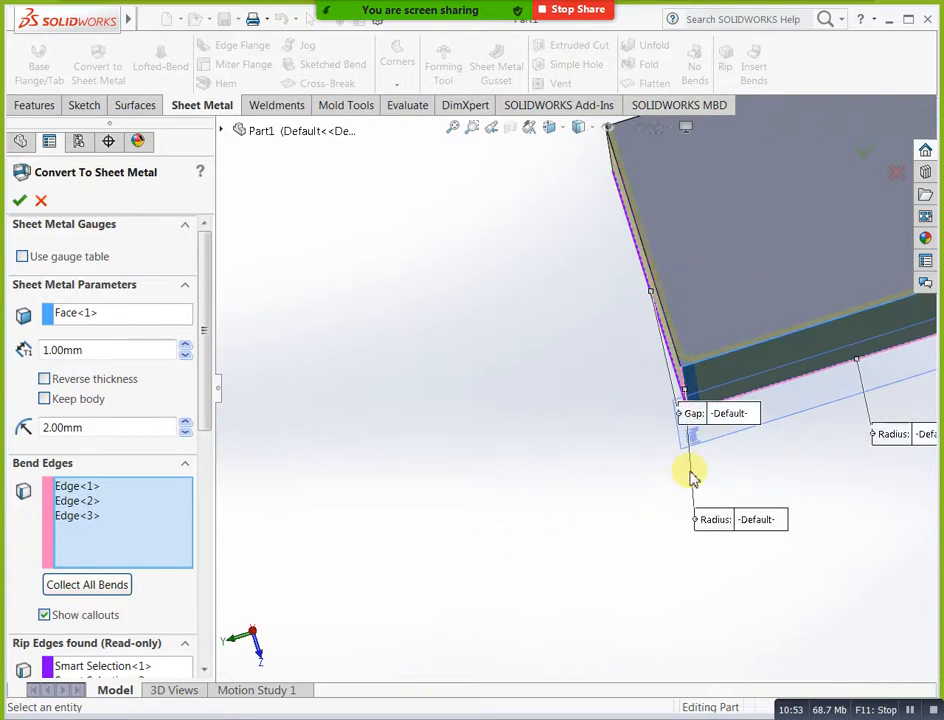
left_click(767, 352)
middle_click_drag(767, 352, 590, 465)
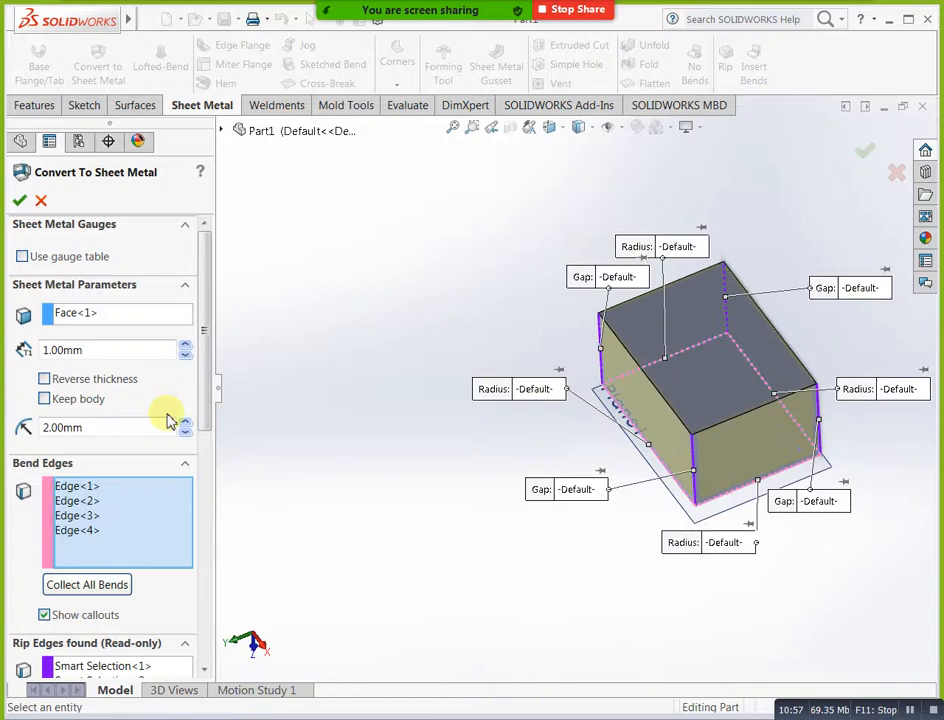
Override one corner's rip gap with Open Butt, 2.00 mm and 0.50, and complete the sheet metal conversion.
left_click_drag(205, 388, 196, 455)
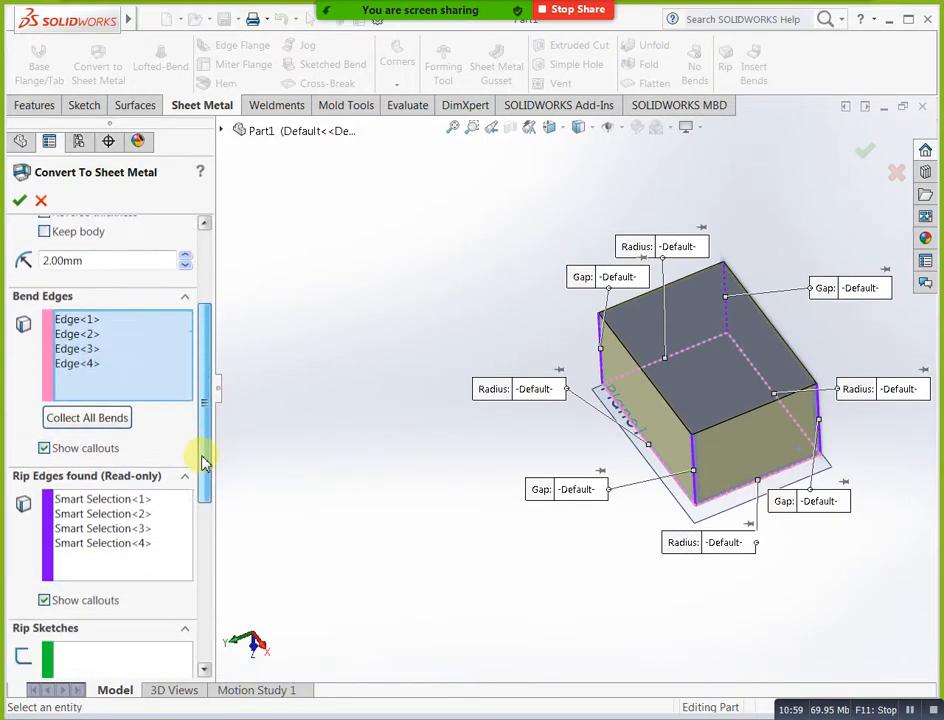
middle_click_drag(537, 455, 541, 462)
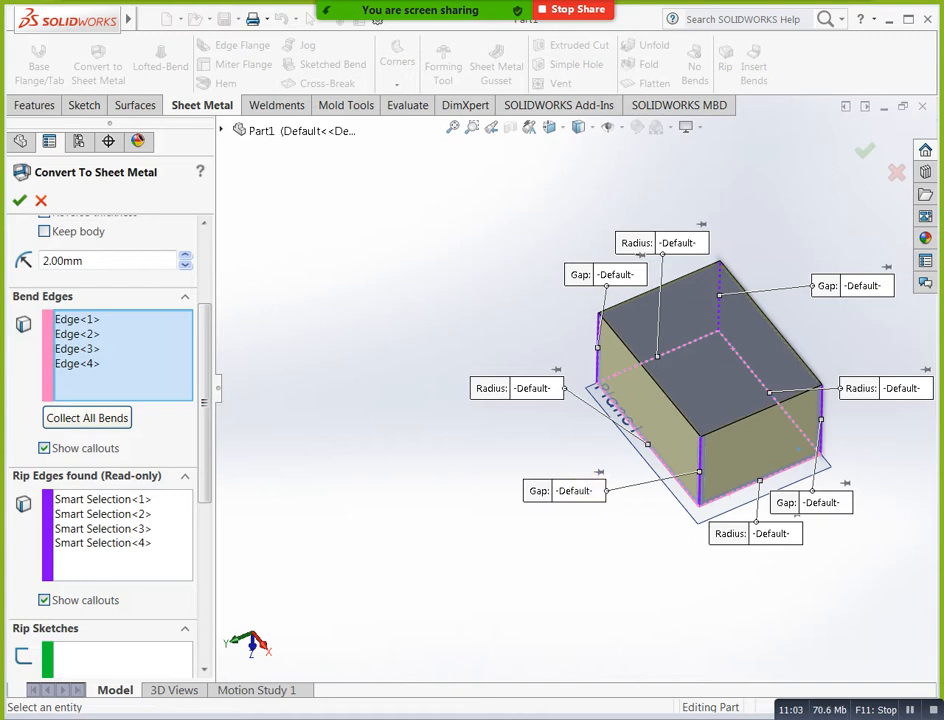
left_click(590, 491)
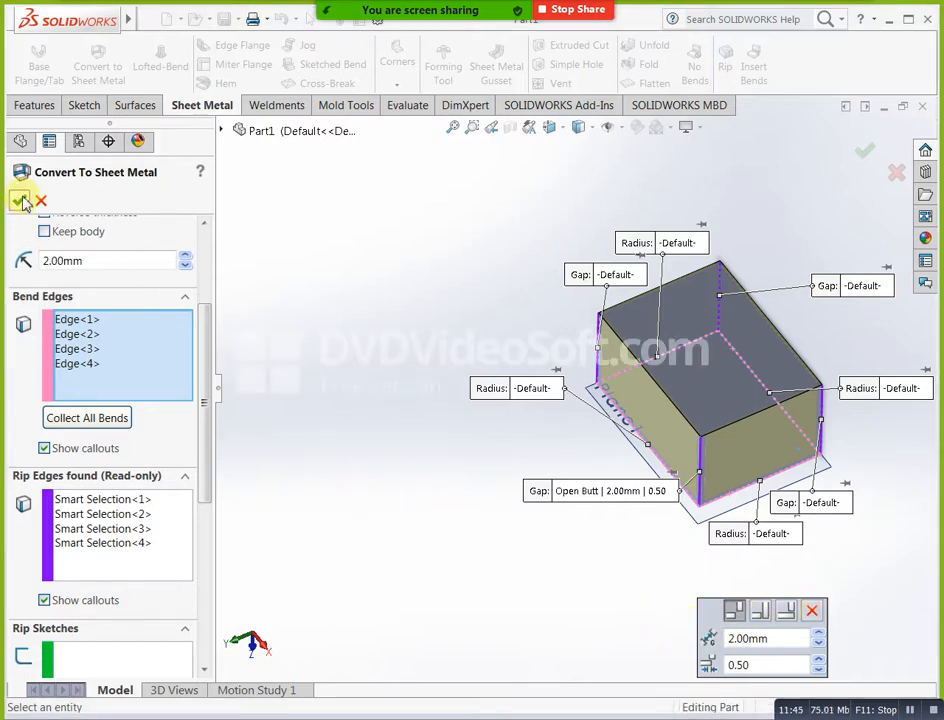
left_click(558, 390)
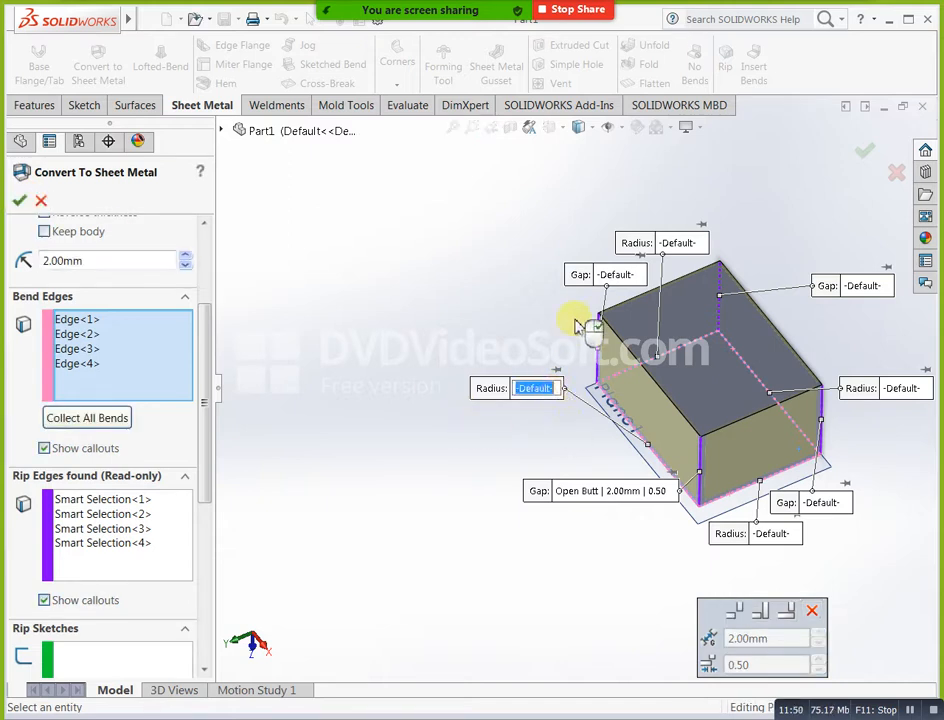
left_click(638, 280)
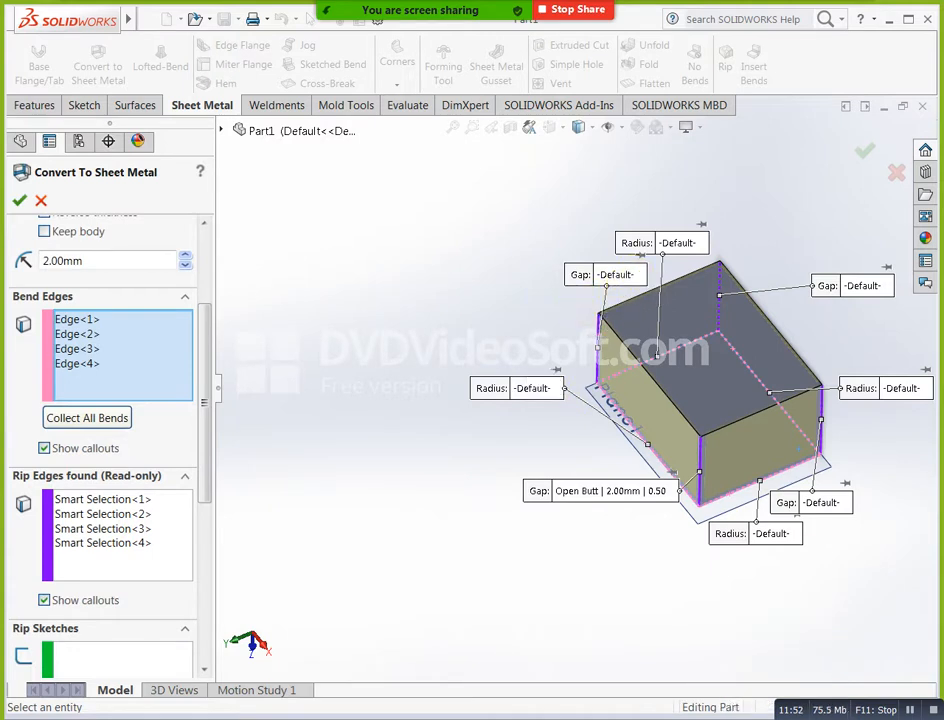
left_click(643, 270)
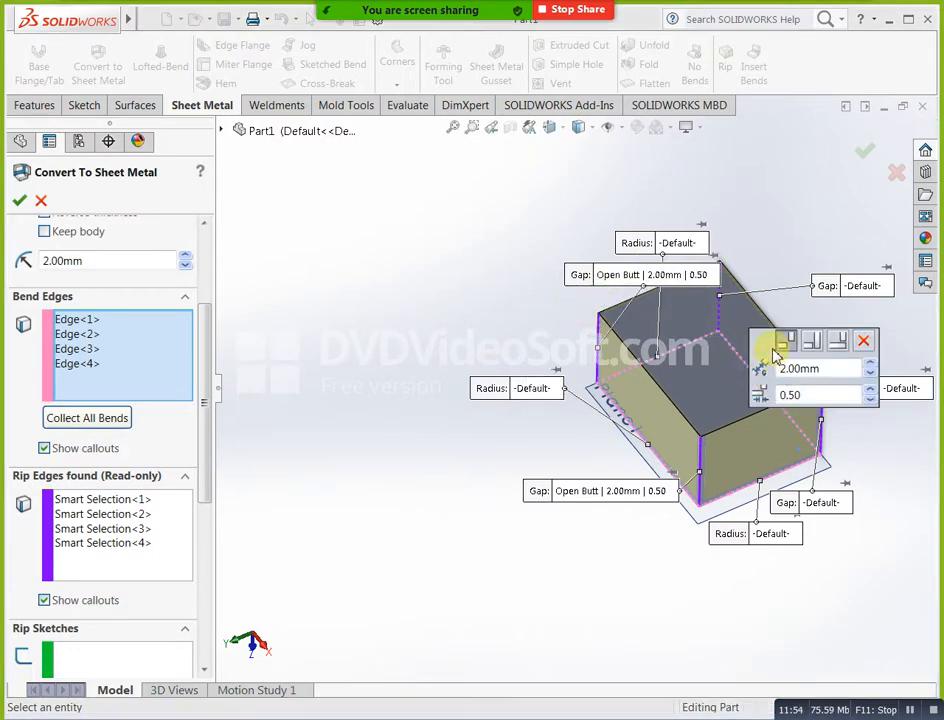
left_click(864, 345)
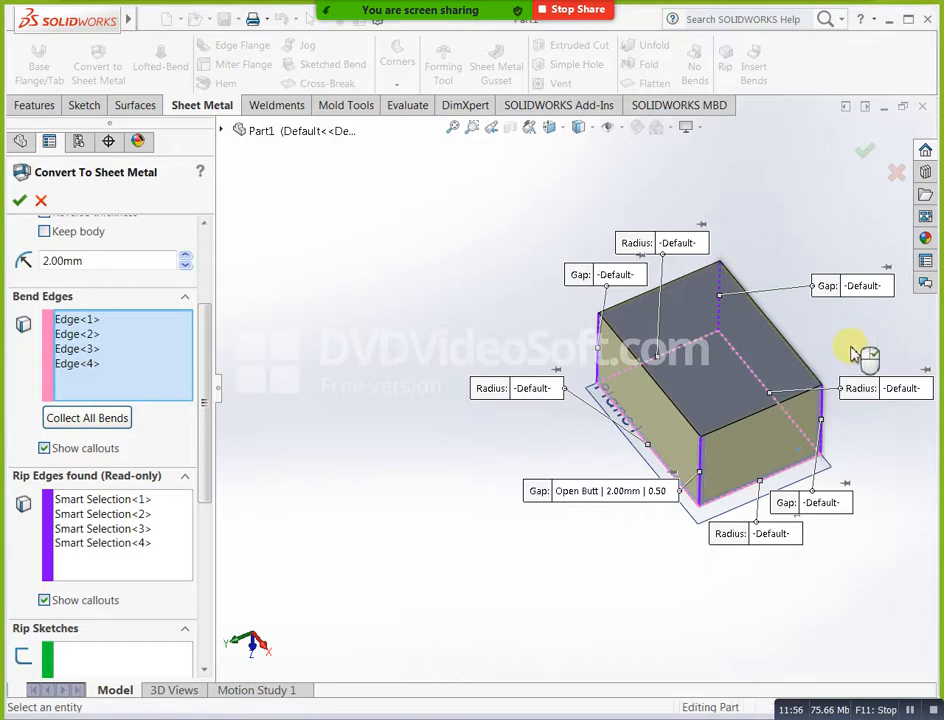
left_click(21, 200)
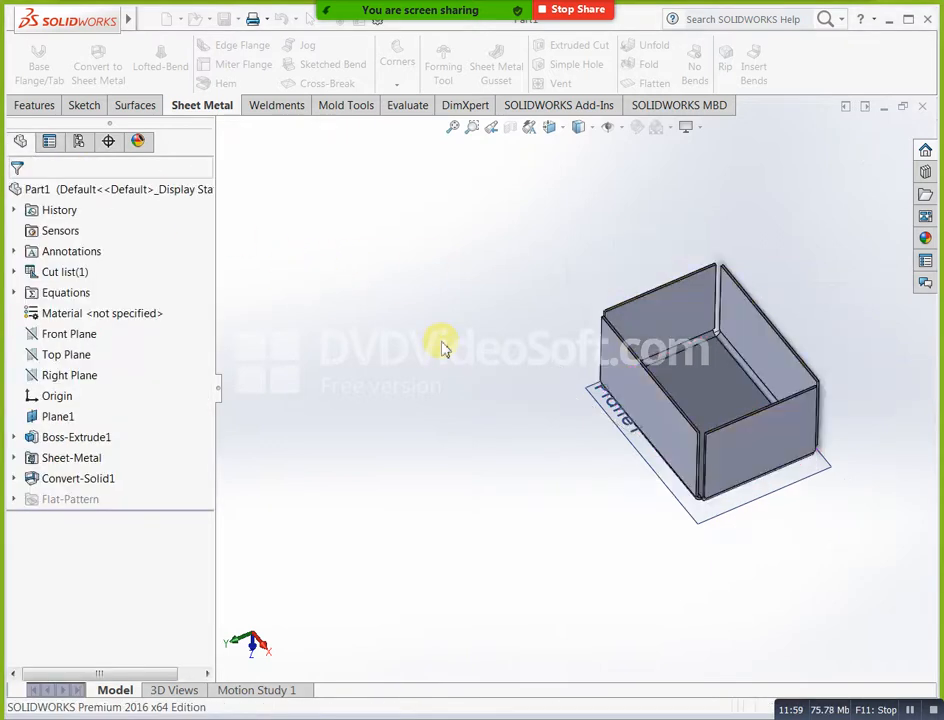
Edit the sheet metal conversion to use Rectangular auto relief at the box corners.
middle_click_drag(839, 476, 737, 438)
scroll(745, 440, "down", 5)
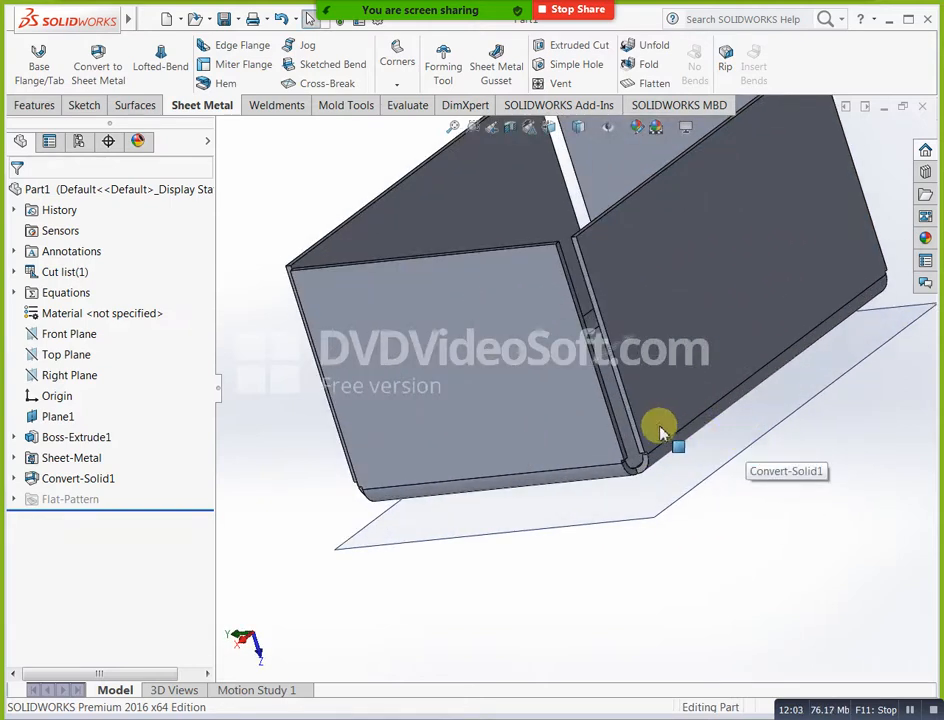
scroll(658, 435, "down", 5)
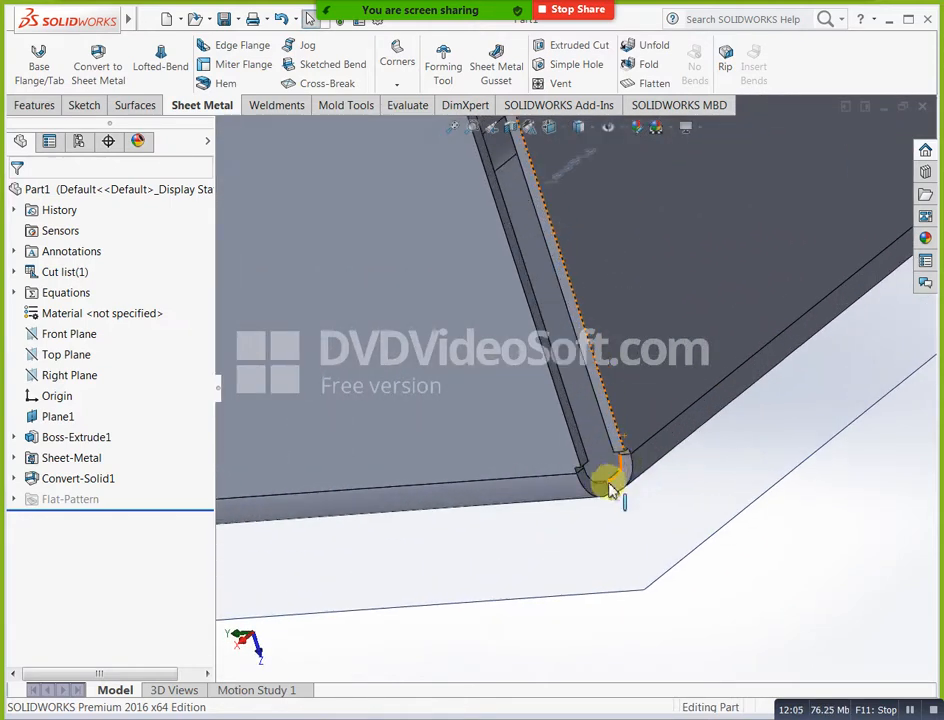
scroll(615, 489, "up", 5)
left_click(92, 480)
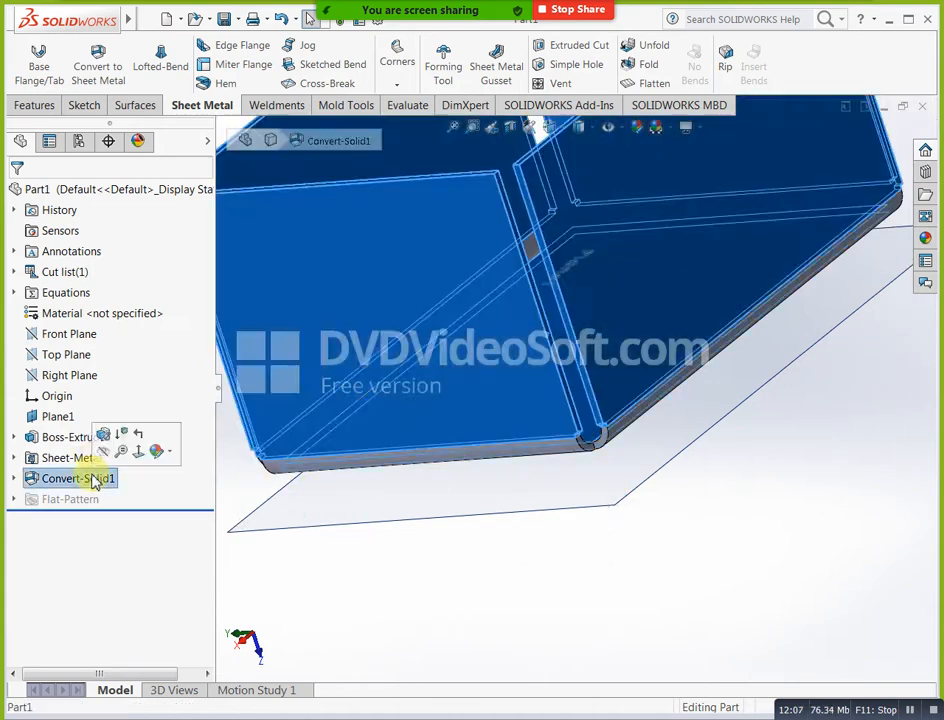
left_click(104, 438)
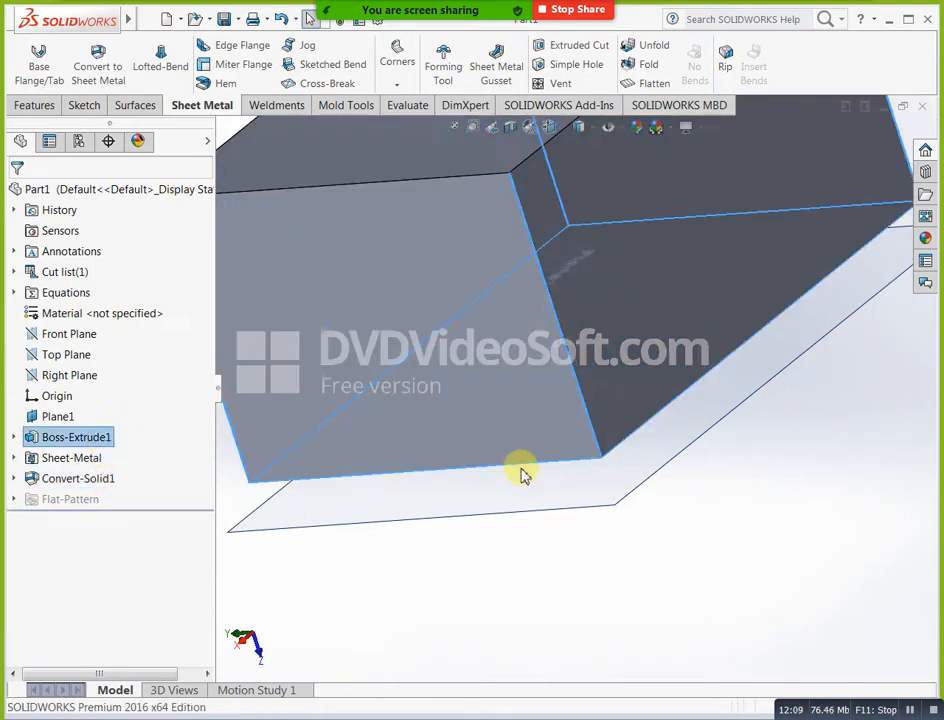
left_click_drag(204, 410, 212, 600)
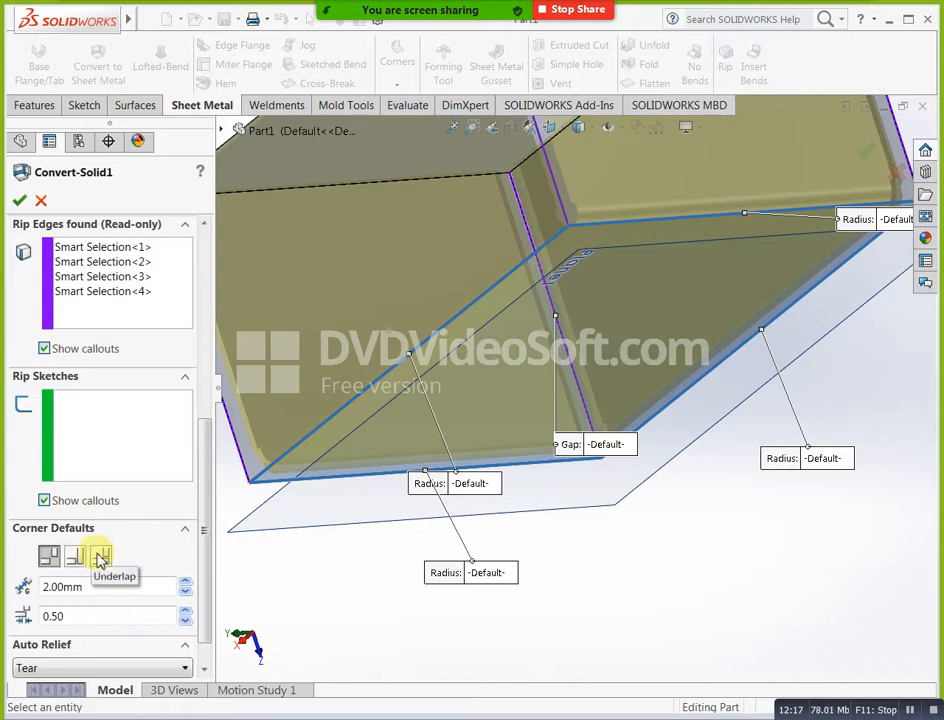
scroll(206, 544, "down", 2)
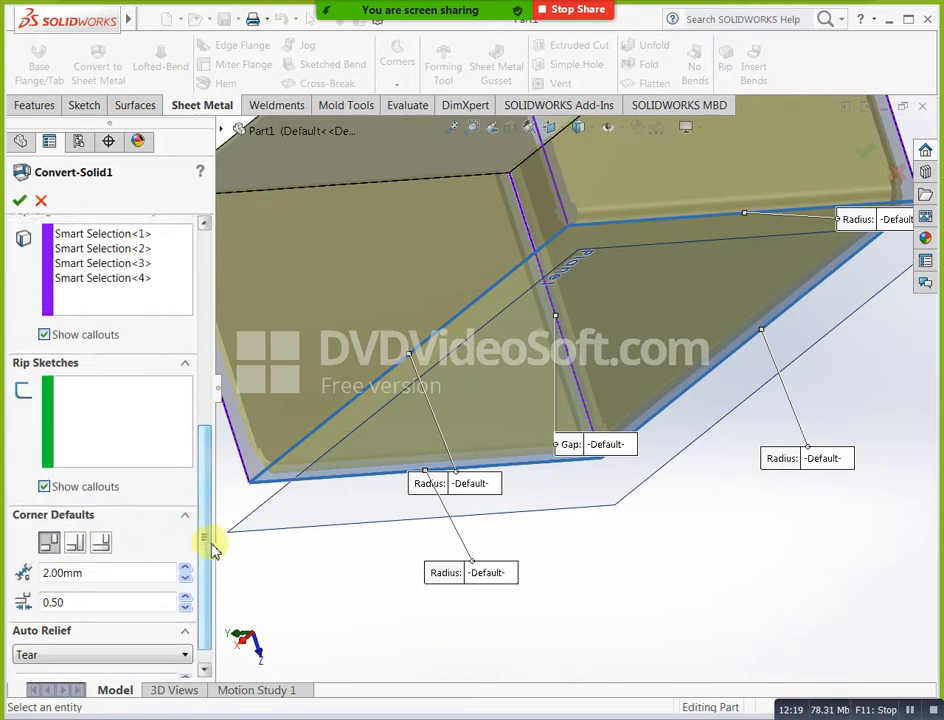
left_click(72, 632)
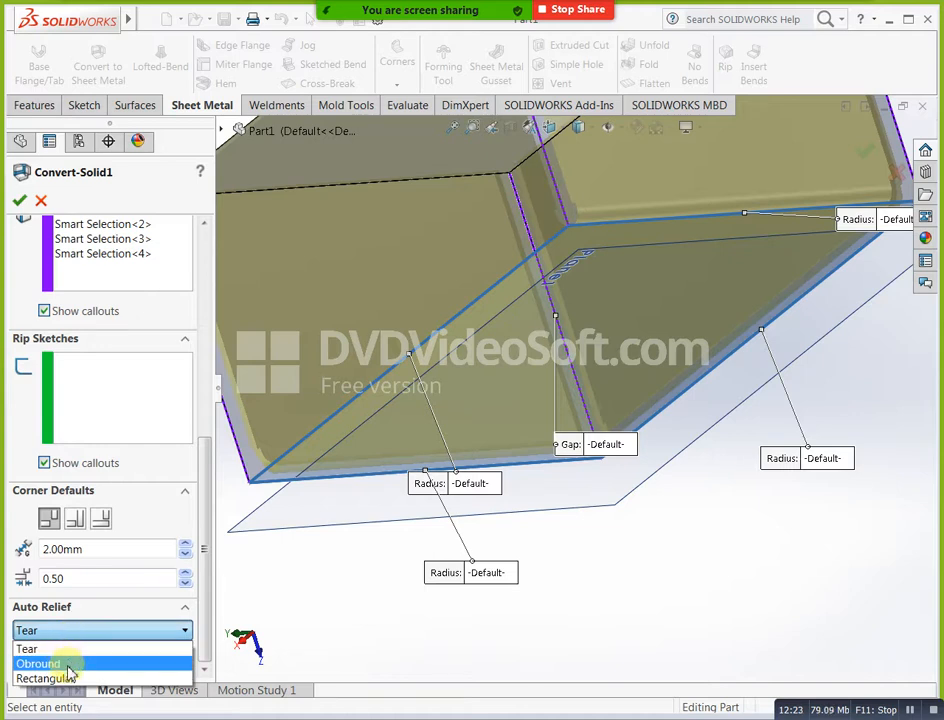
left_click(72, 680)
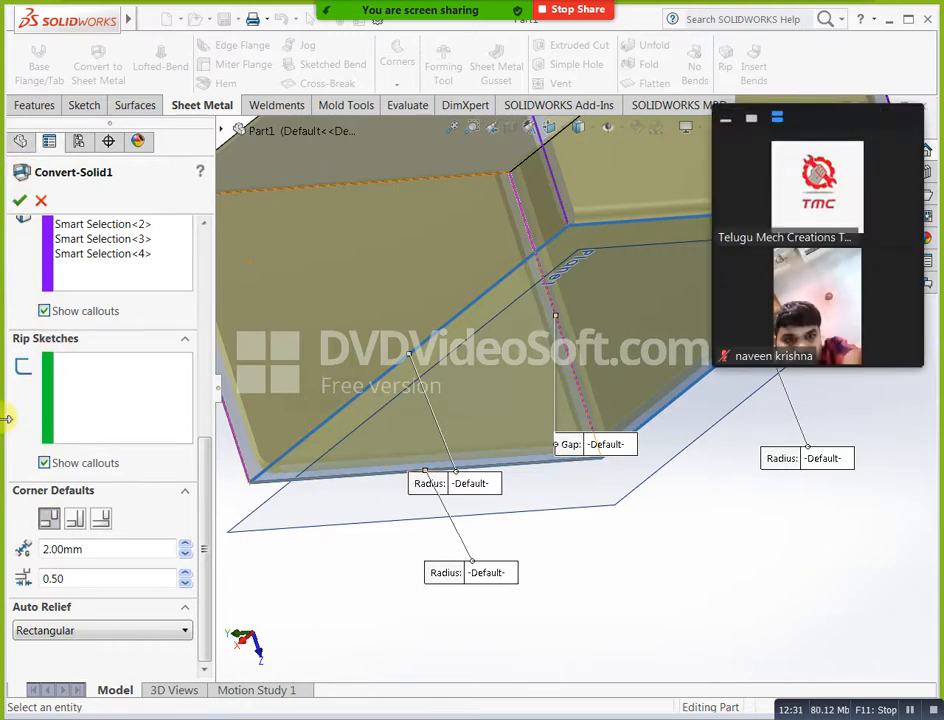
left_click(22, 200)
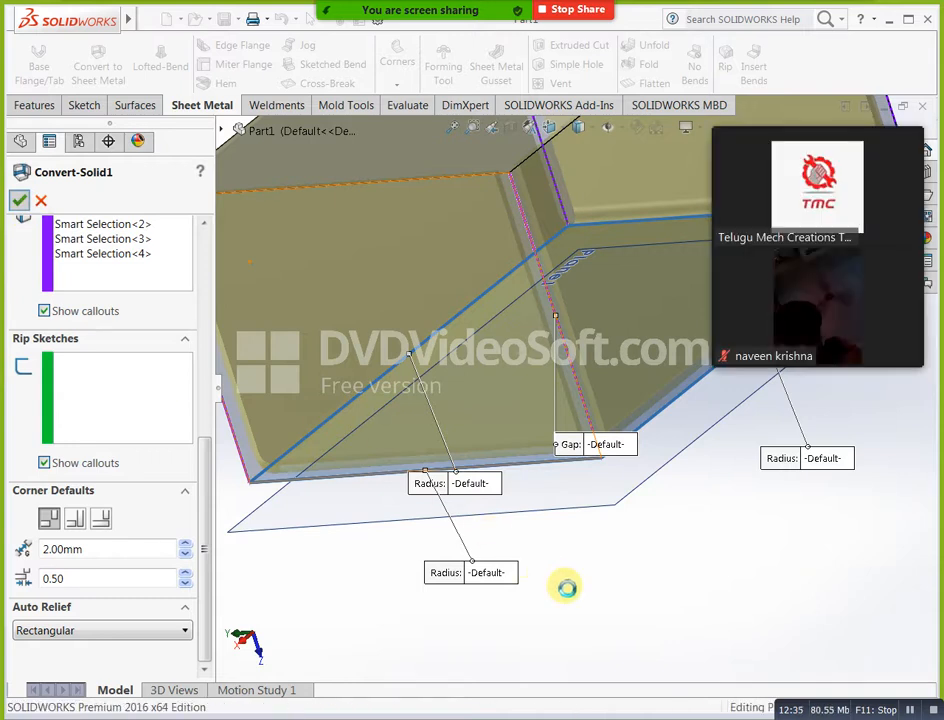
Inspect the relief at one box corner and change the conversion's auto relief type to Obround.
scroll(596, 436, "up", 5)
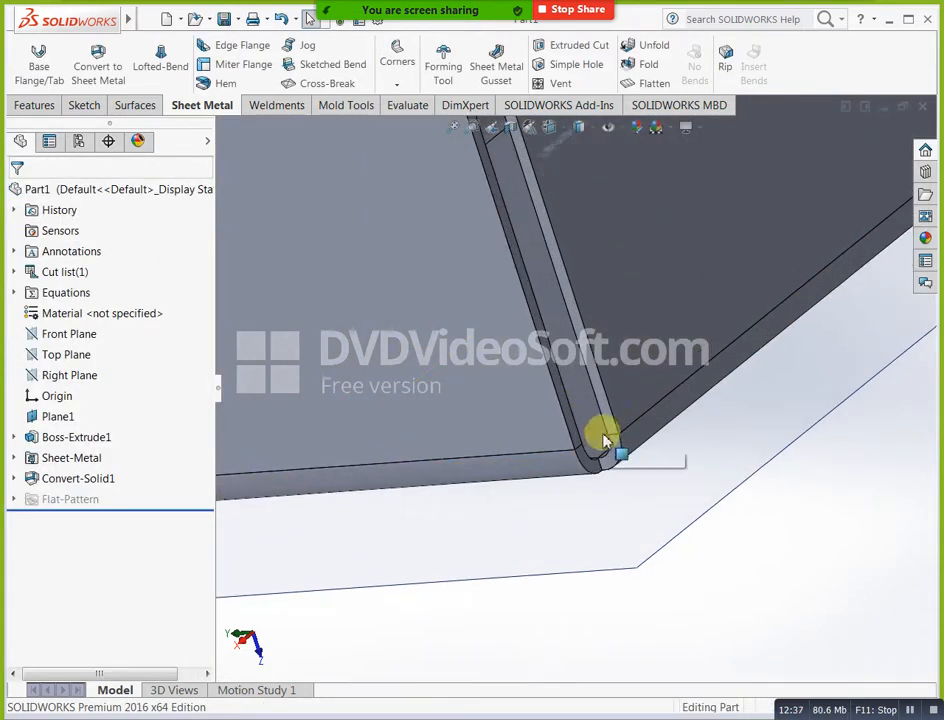
middle_click_drag(636, 497, 653, 604)
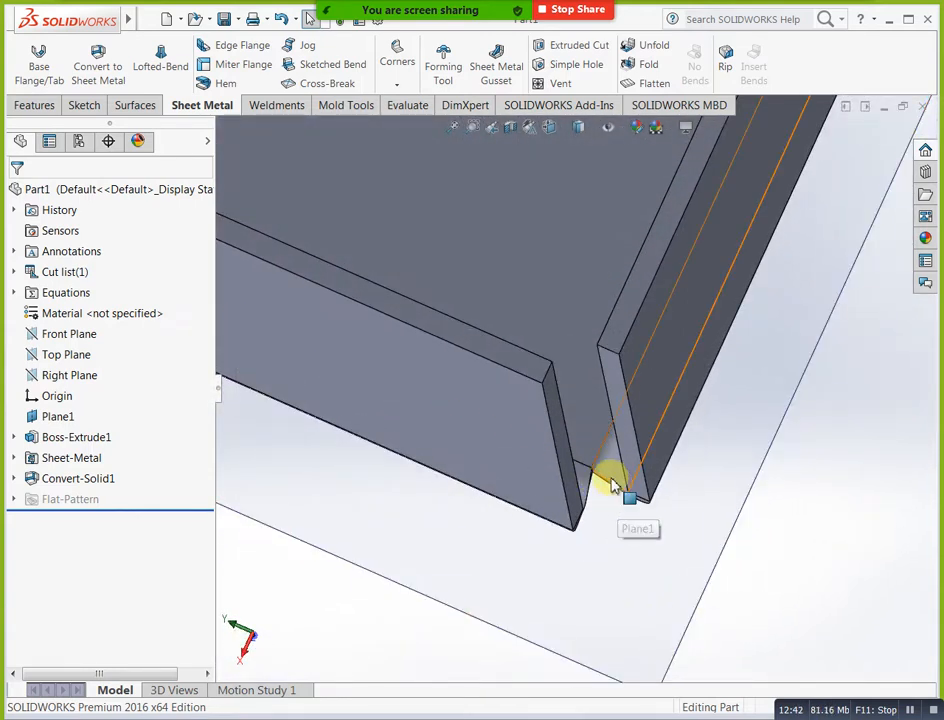
left_click(84, 480)
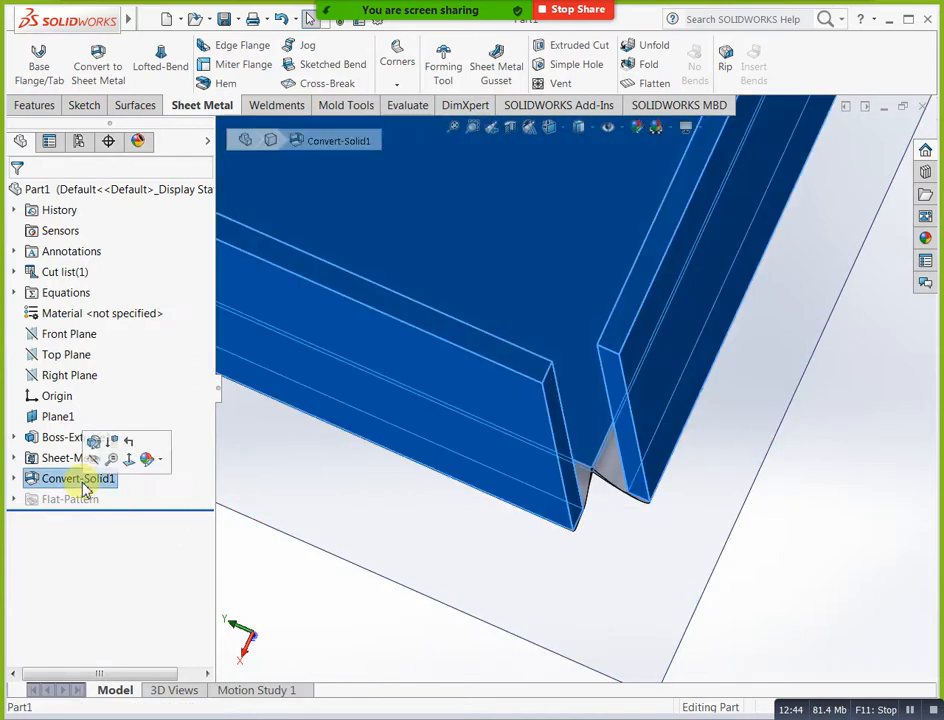
left_click(95, 440)
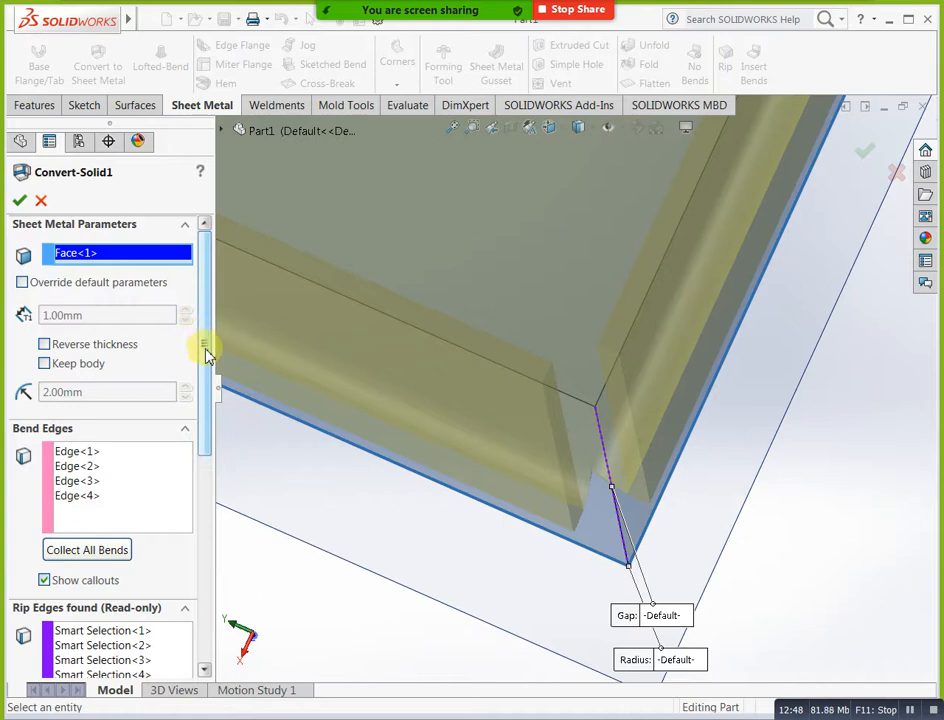
left_click_drag(206, 352, 211, 605)
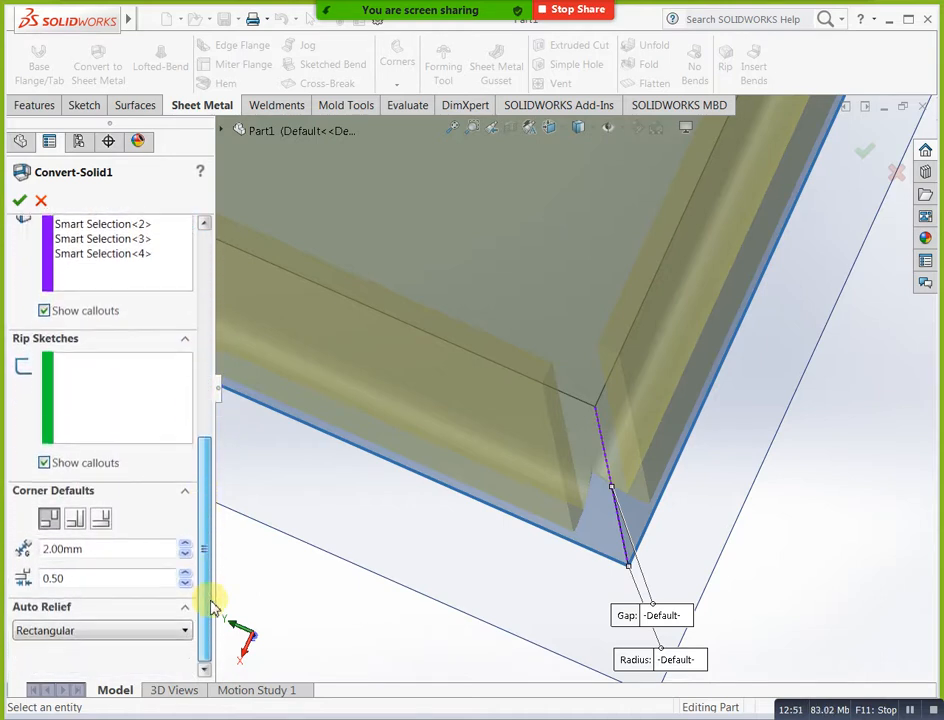
left_click(146, 635)
left_click(60, 664)
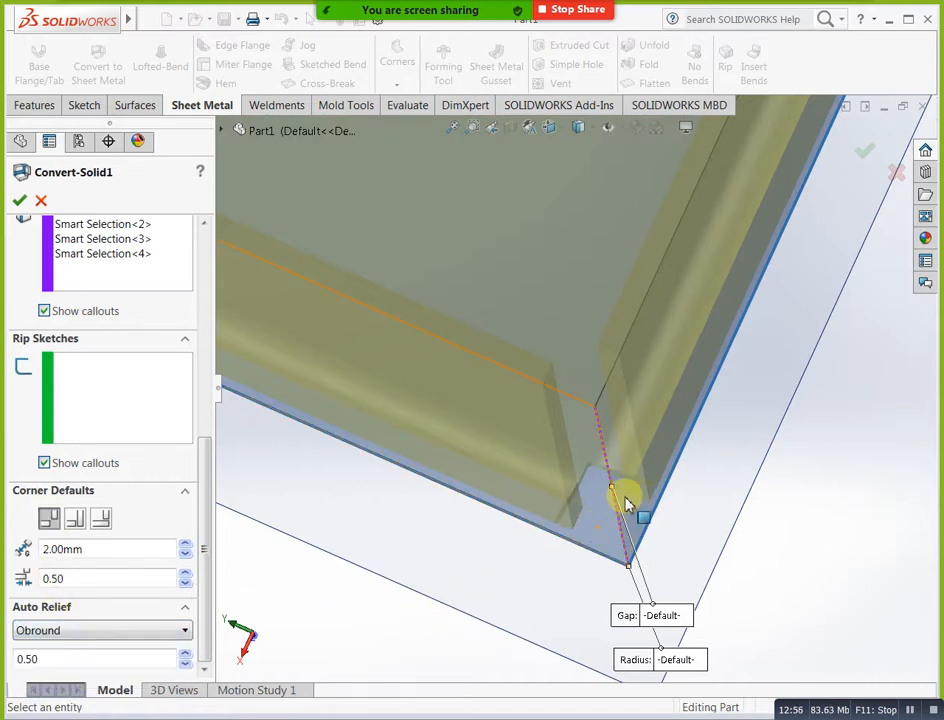
left_click(20, 201)
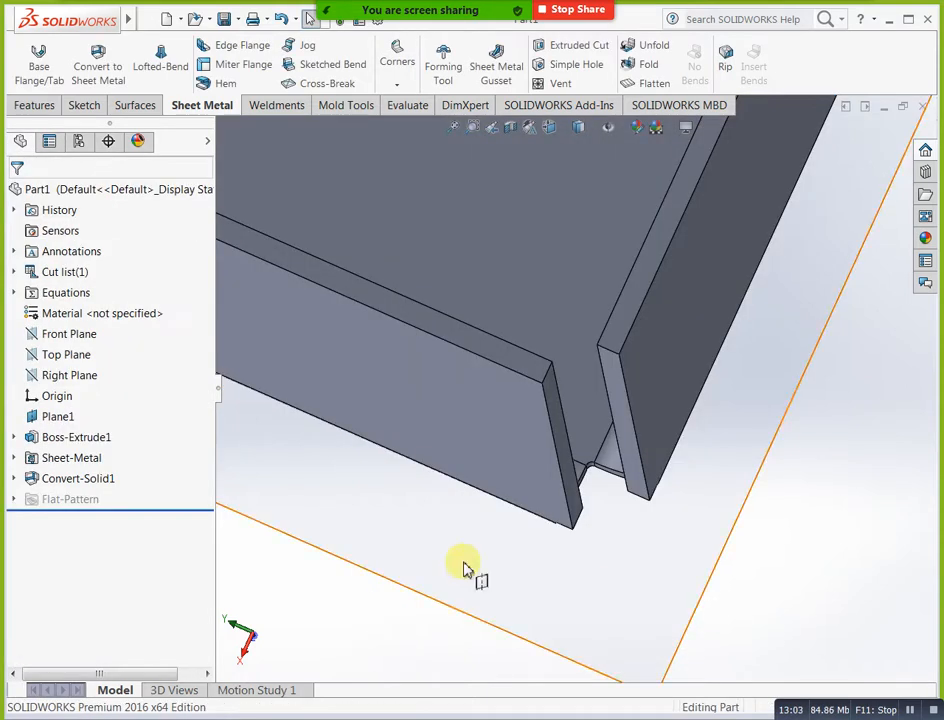
Inspect the obround corner relief, preview Tear in the conversion's auto relief settings, and apply Rectangular instead.
middle_click_drag(463, 568, 653, 586)
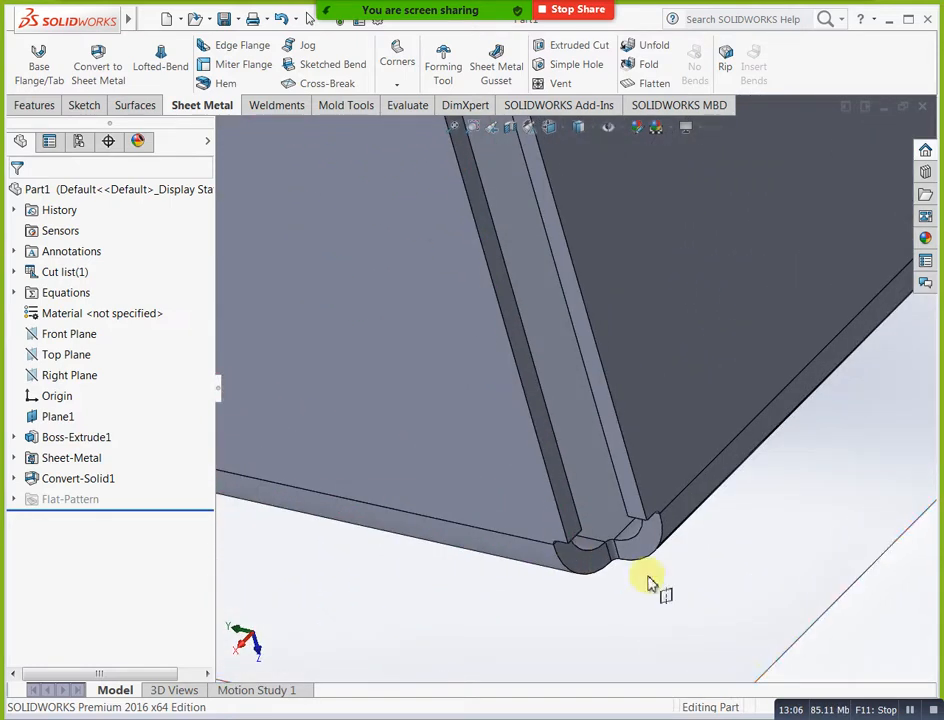
scroll(605, 445, "down", 3)
scroll(605, 450, "up", 3)
middle_click_drag(611, 480, 590, 560)
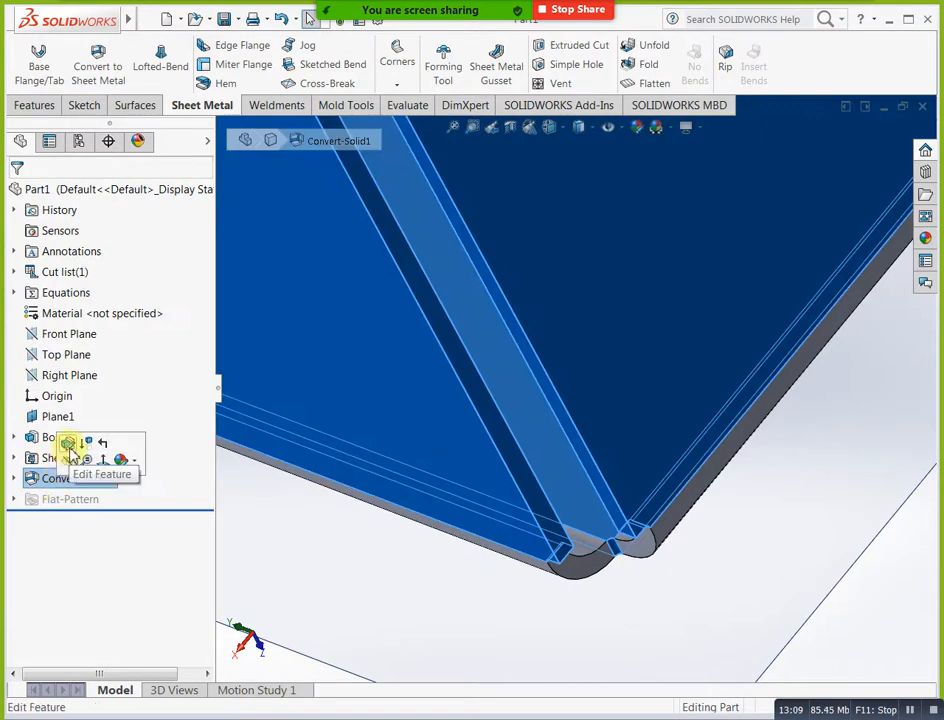
left_click(68, 443)
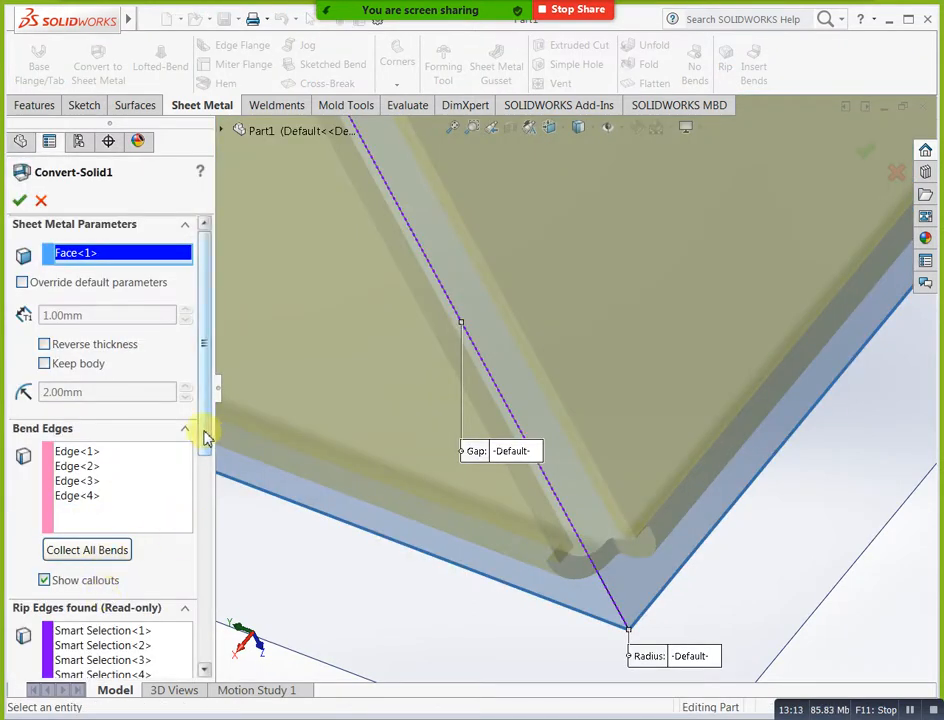
left_click_drag(205, 437, 206, 640)
left_click(68, 635)
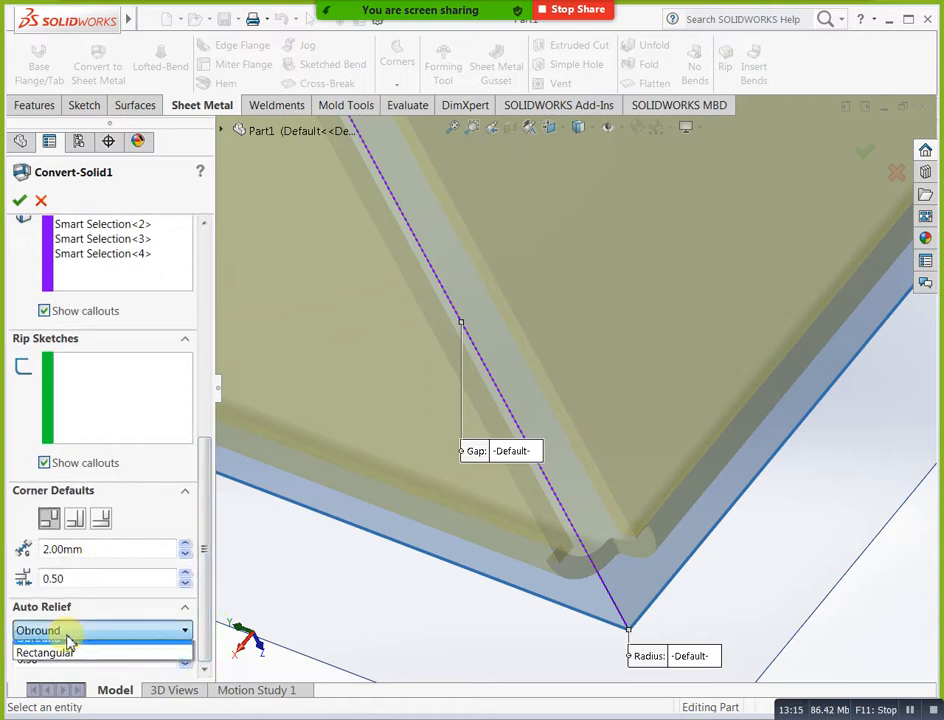
left_click(60, 647)
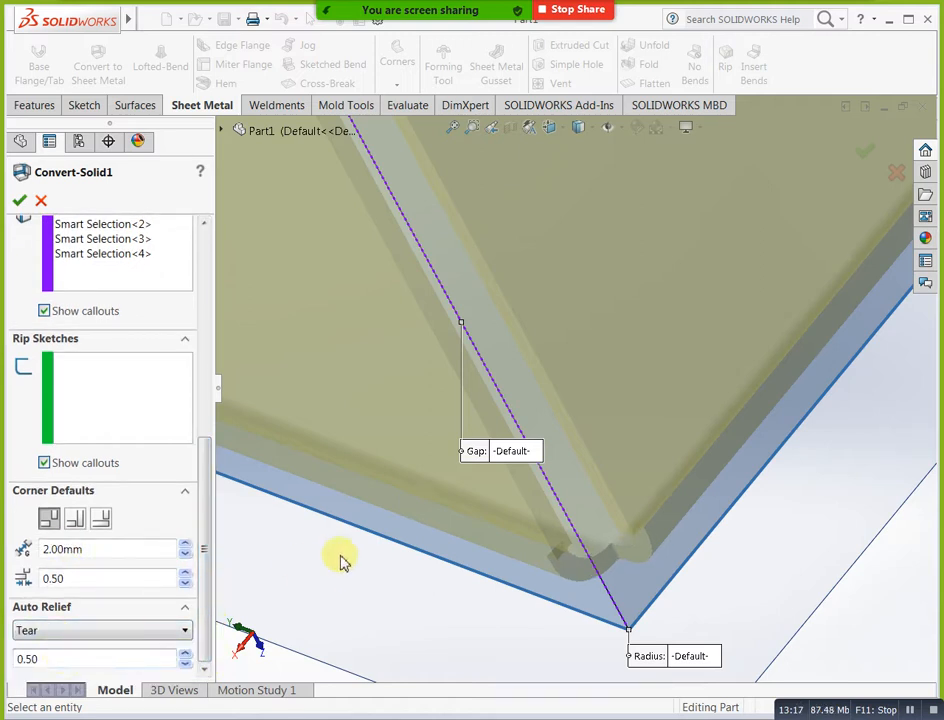
middle_click_drag(415, 541, 425, 492)
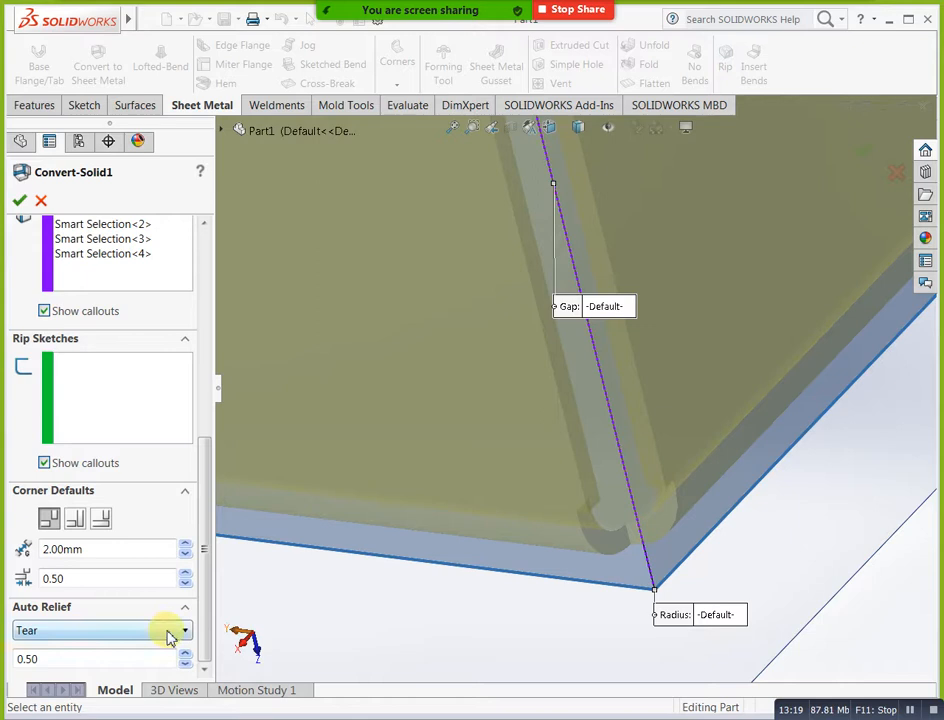
left_click(170, 633)
left_click(120, 680)
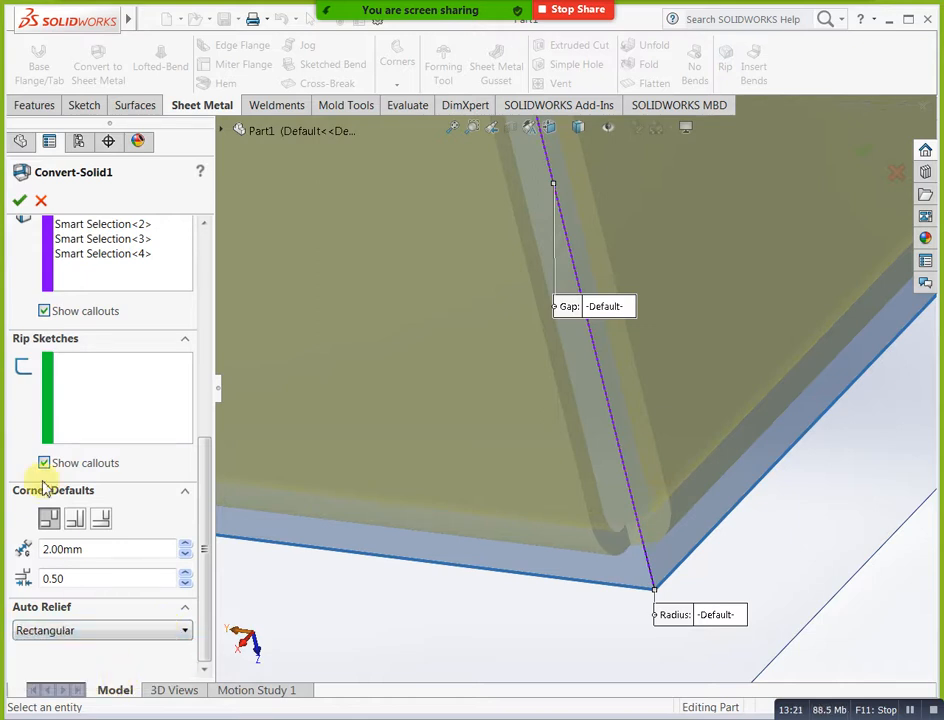
left_click(18, 200)
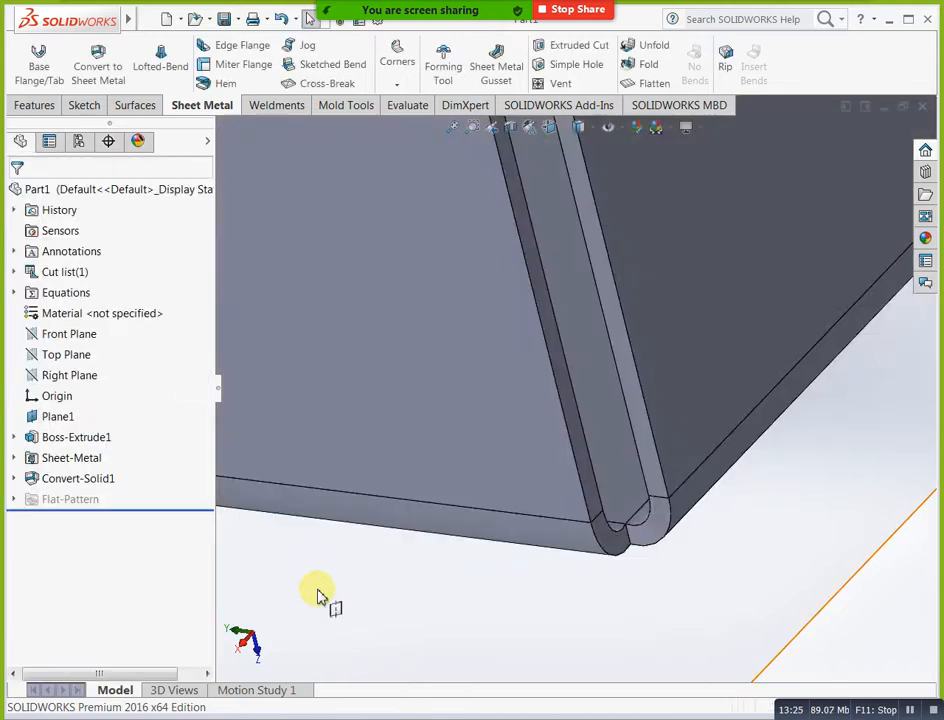
Flatten the converted box to examine its flat pattern, and return it to the folded state.
left_click(506, 493)
middle_click_drag(504, 510, 554, 461)
scroll(592, 312, "up", 2)
scroll(603, 312, "down", 4)
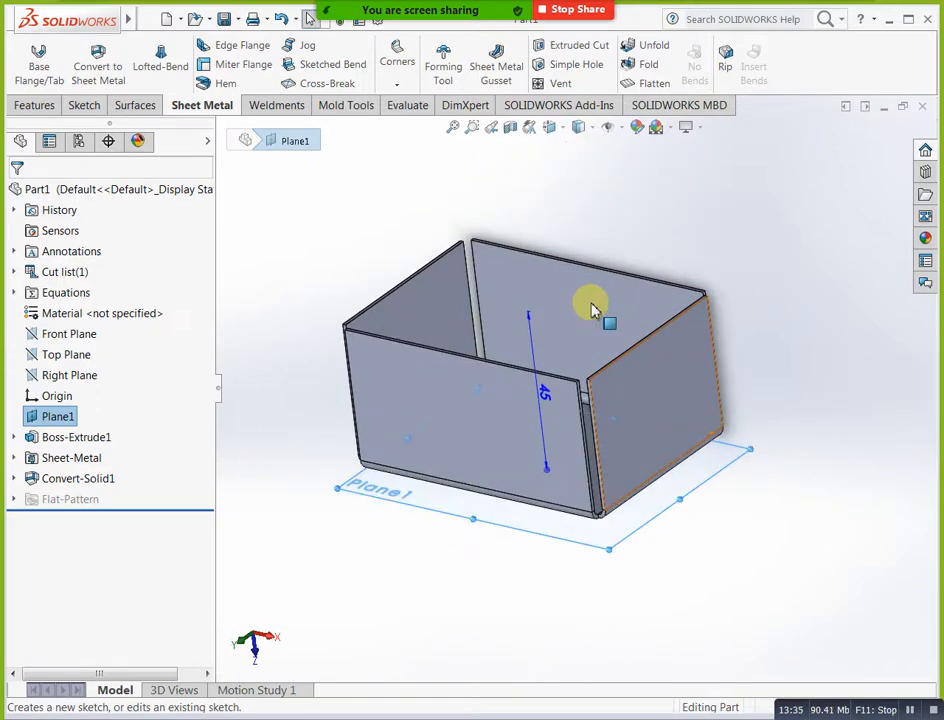
left_click(652, 84)
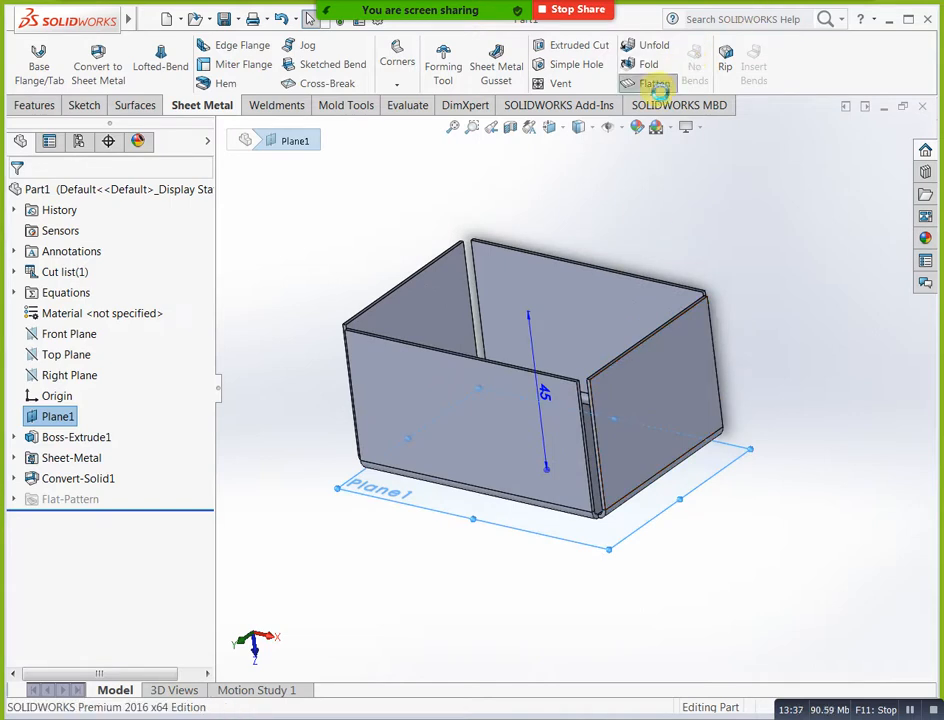
middle_click_drag(785, 312, 567, 392)
scroll(571, 392, "down", 3)
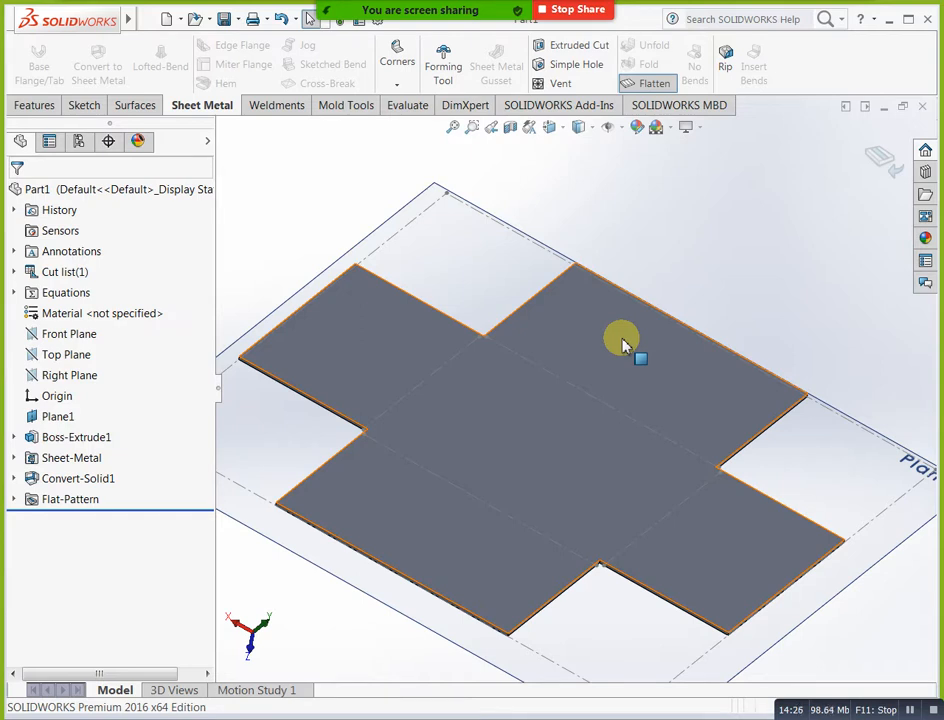
left_click(646, 85)
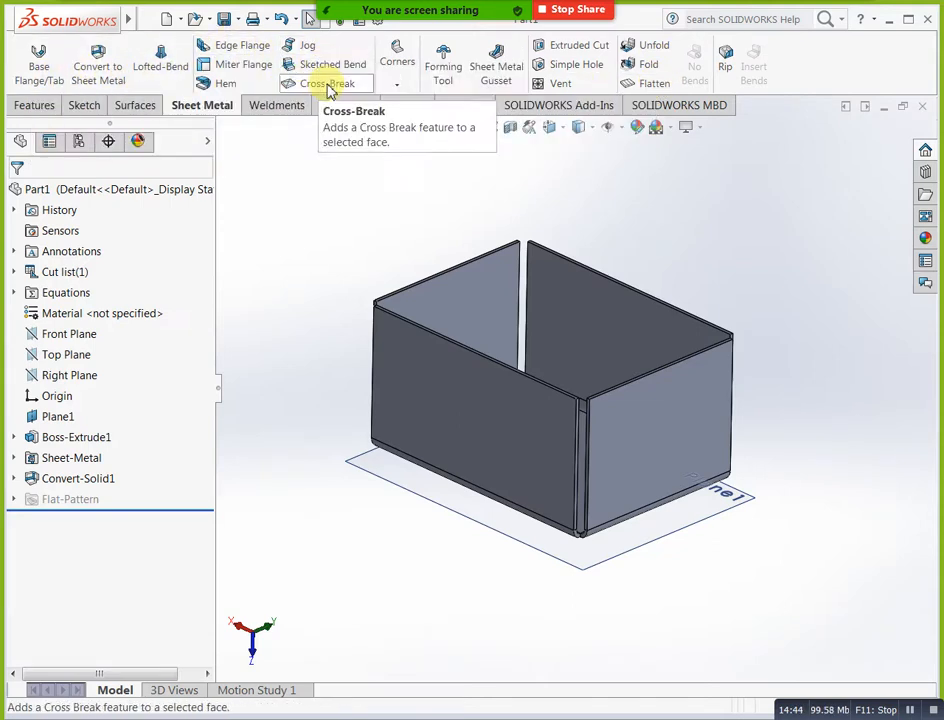
left_click(393, 85)
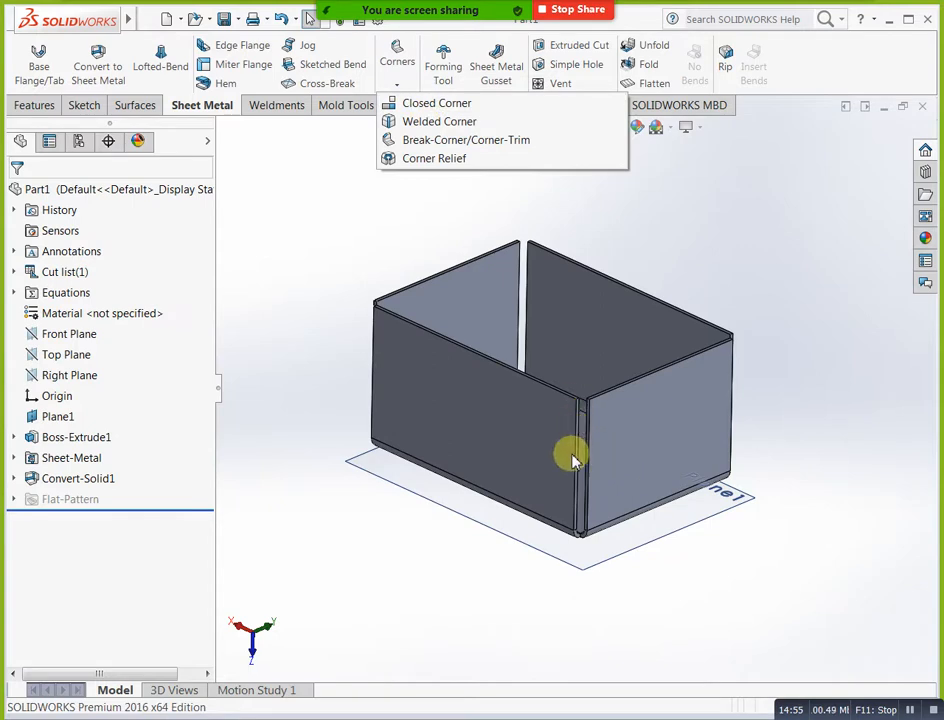
left_click(645, 233)
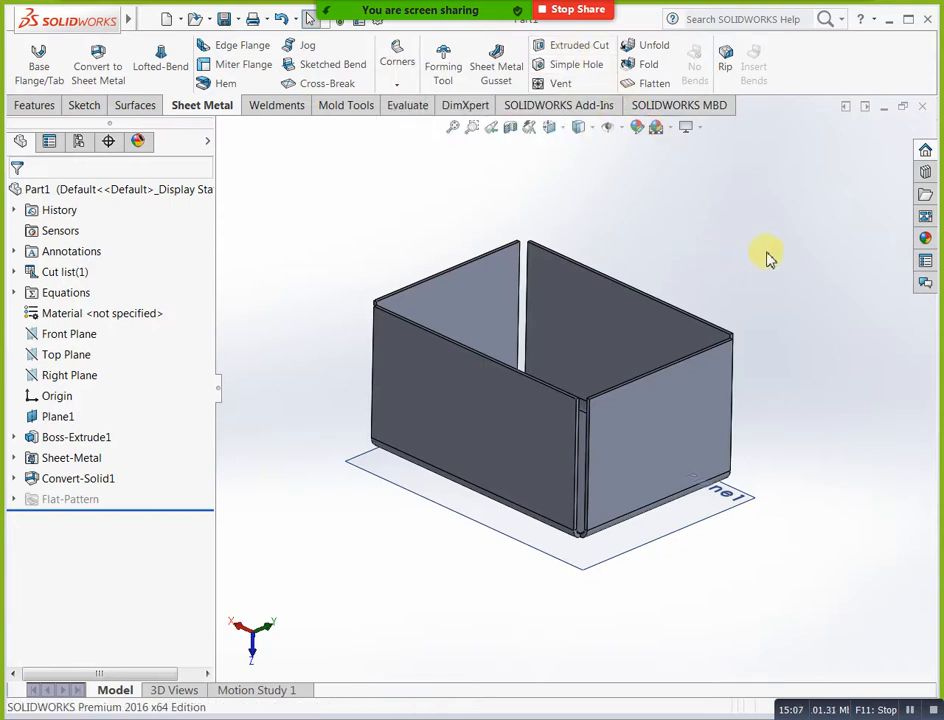
Start a sketch on the box's long outer wall and draw a circle of about 1.17 mm radius near the wall's upper left corner.
left_click(435, 380)
left_click(490, 334)
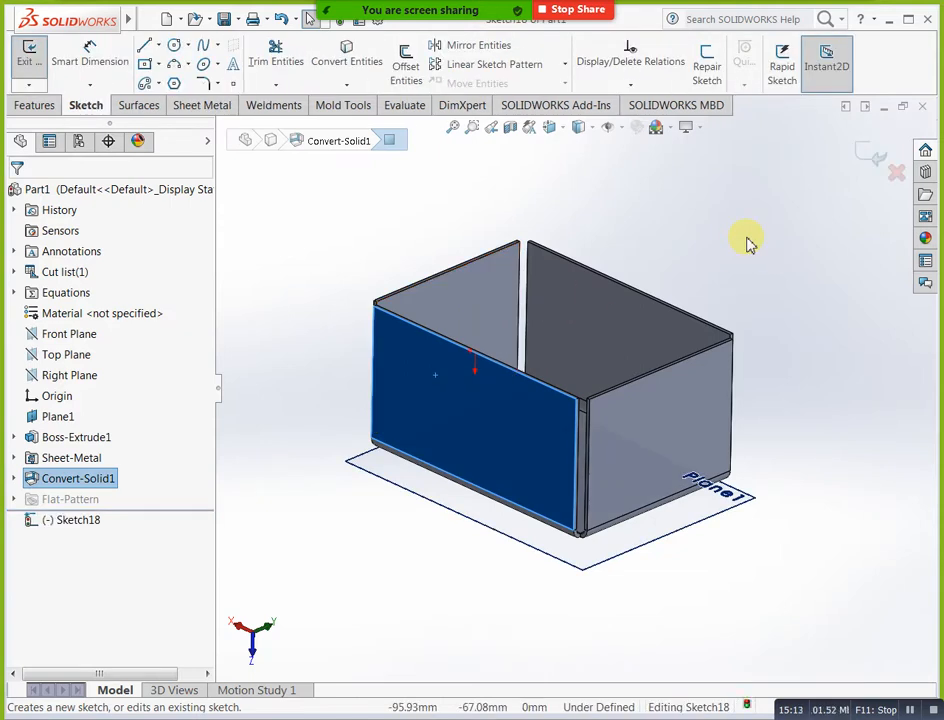
key("ctrl+8")
left_click(146, 20)
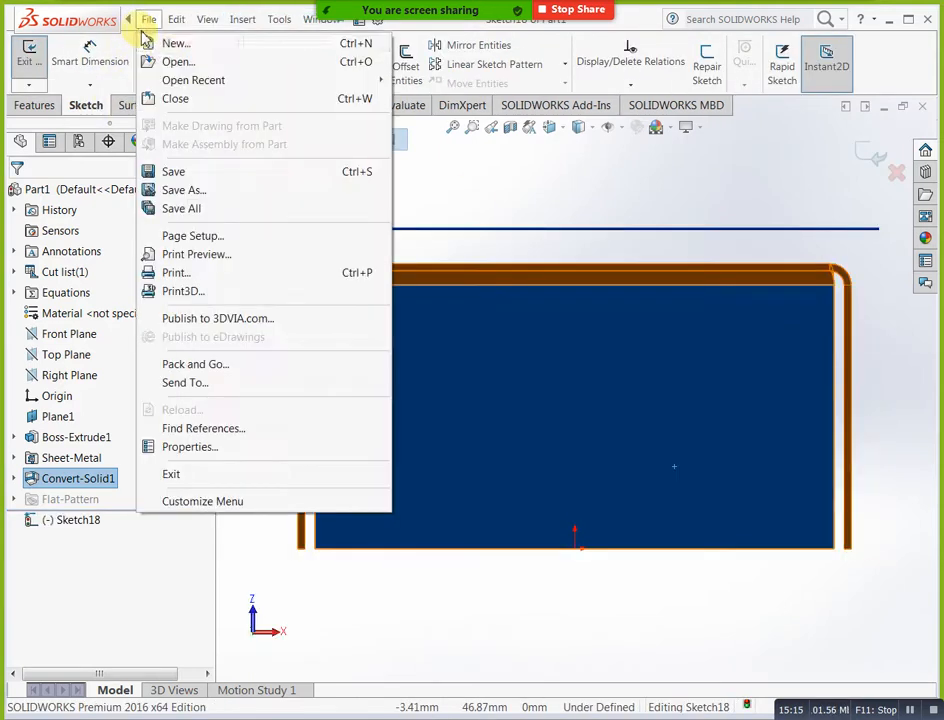
left_click(611, 185)
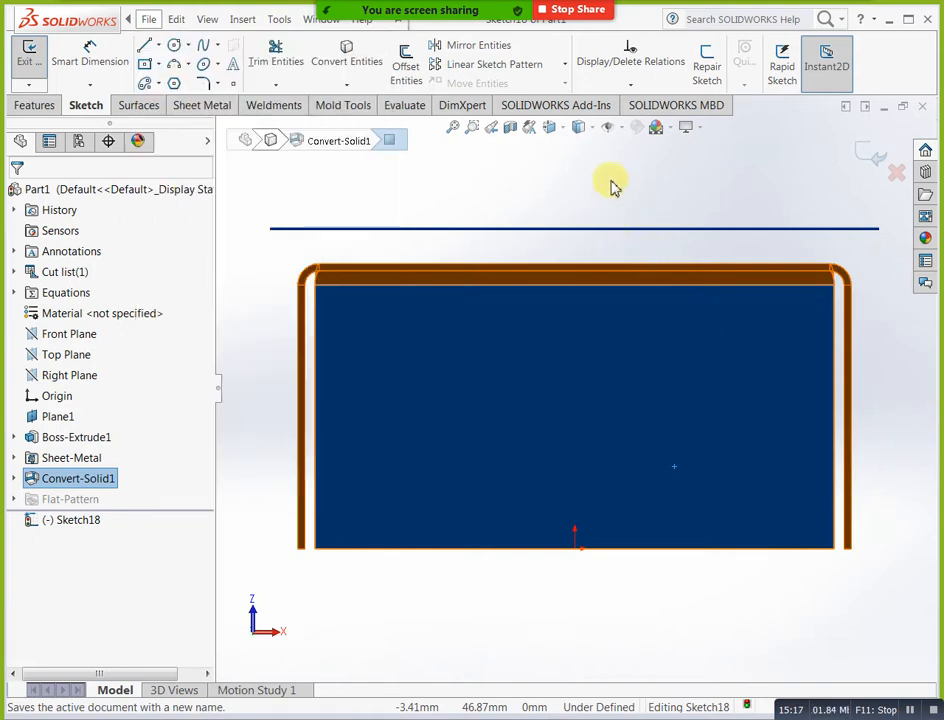
left_click(174, 47)
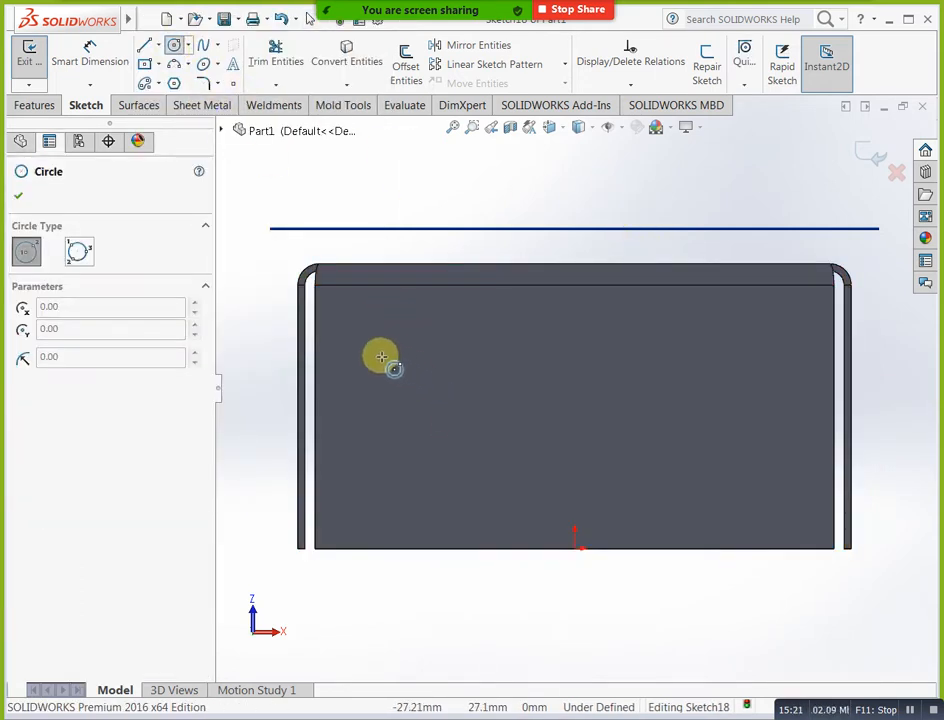
left_click(381, 357)
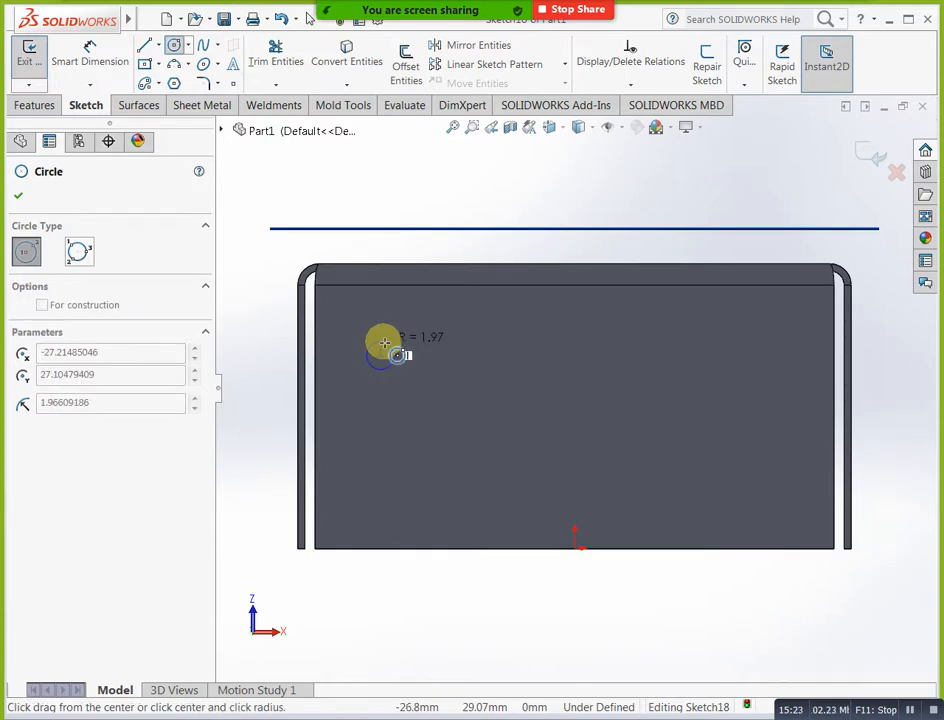
left_click(387, 351)
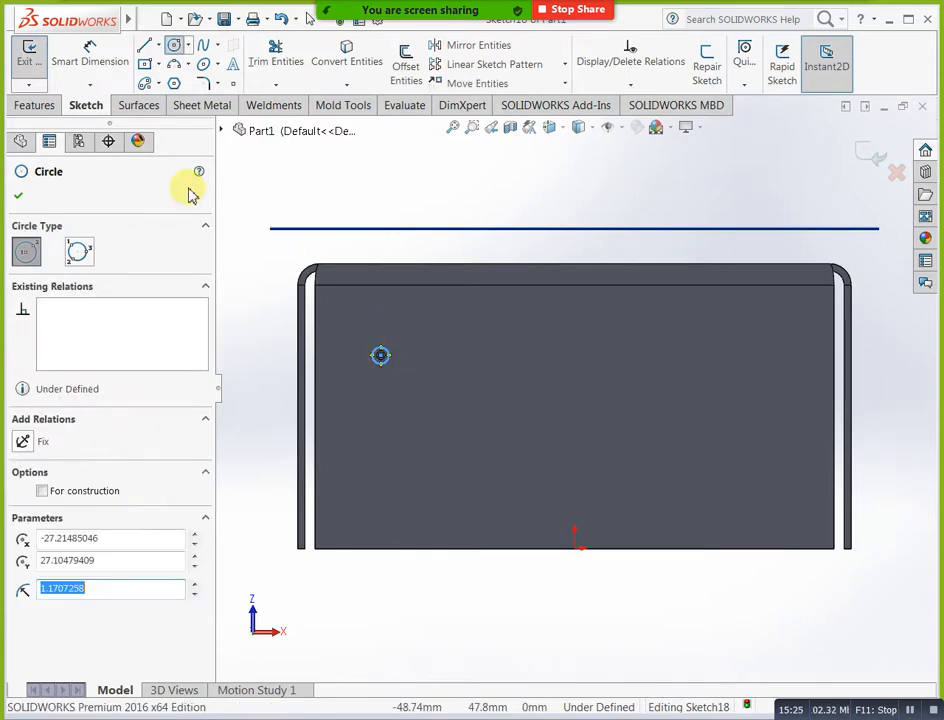
Dimension the circle's diameter at 1 mm and change it to 2 mm.
left_click(88, 64)
left_click(383, 357)
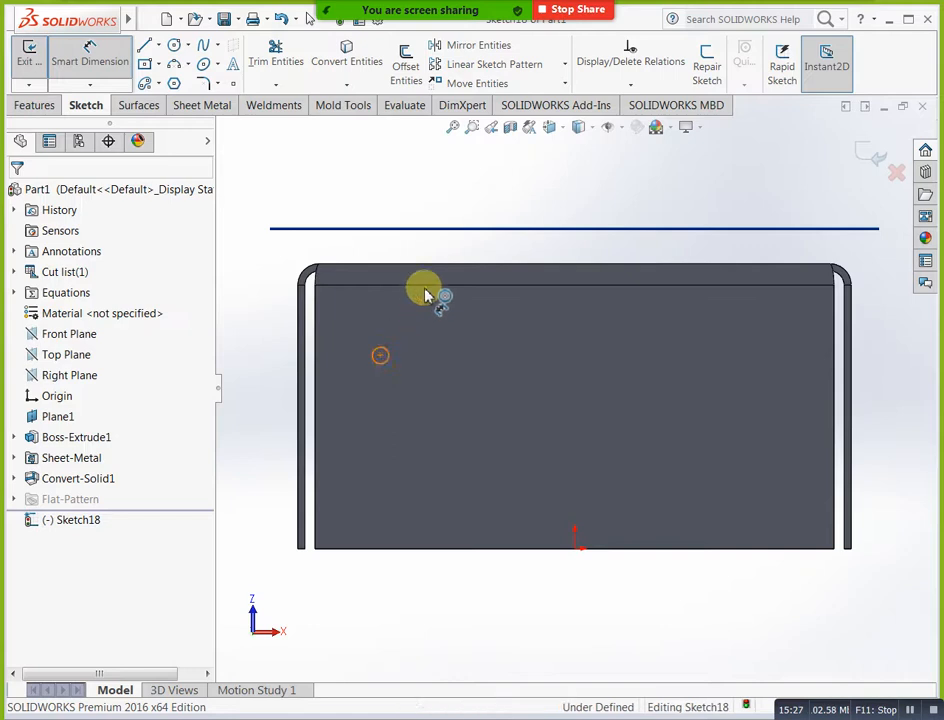
left_click(447, 264)
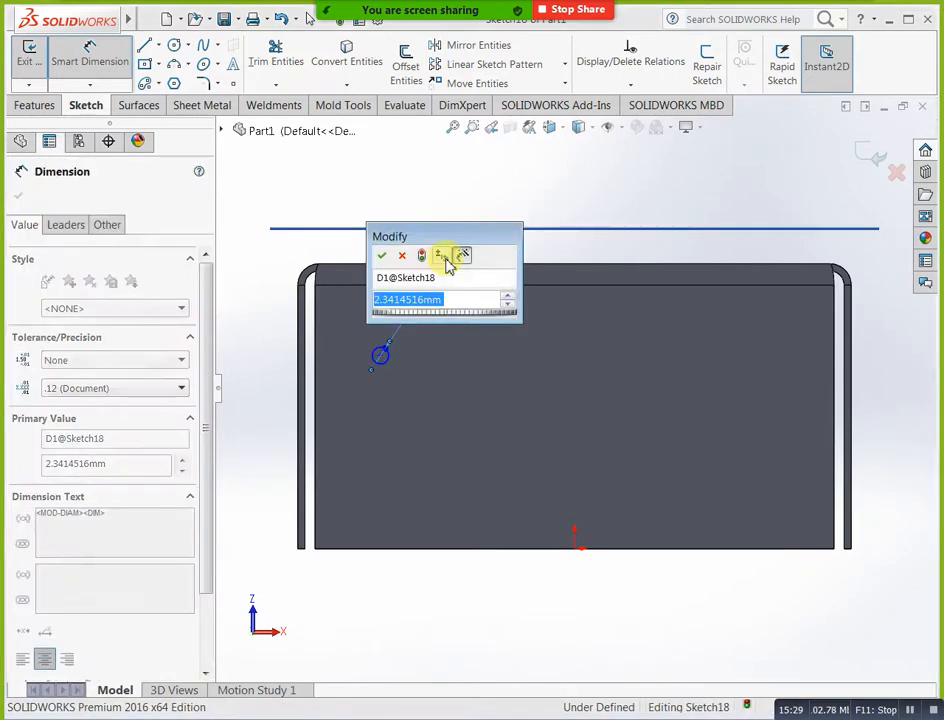
type("1")
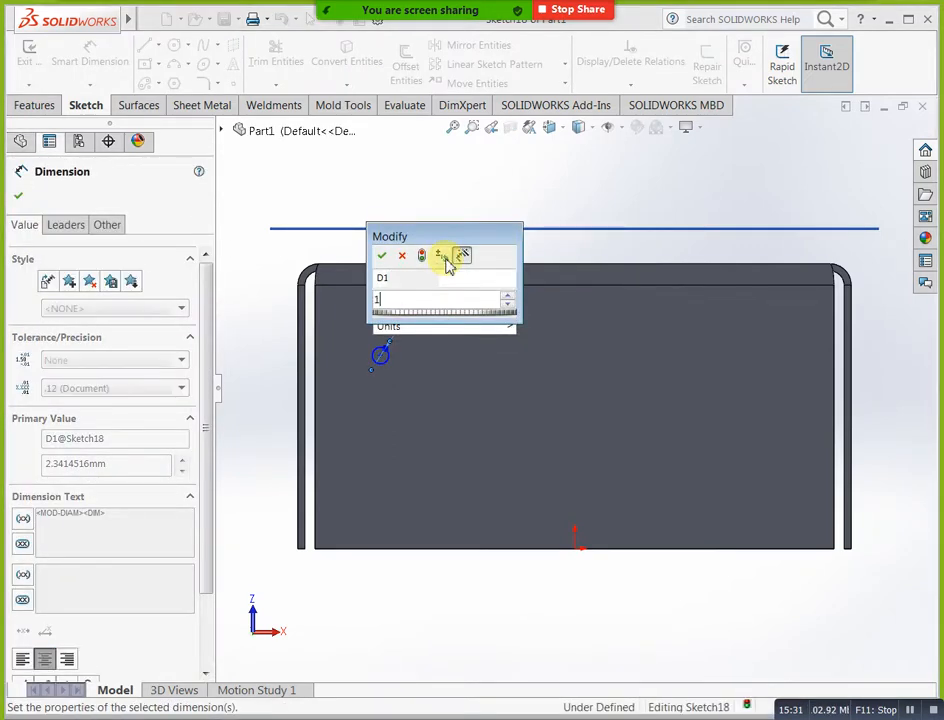
key("Return")
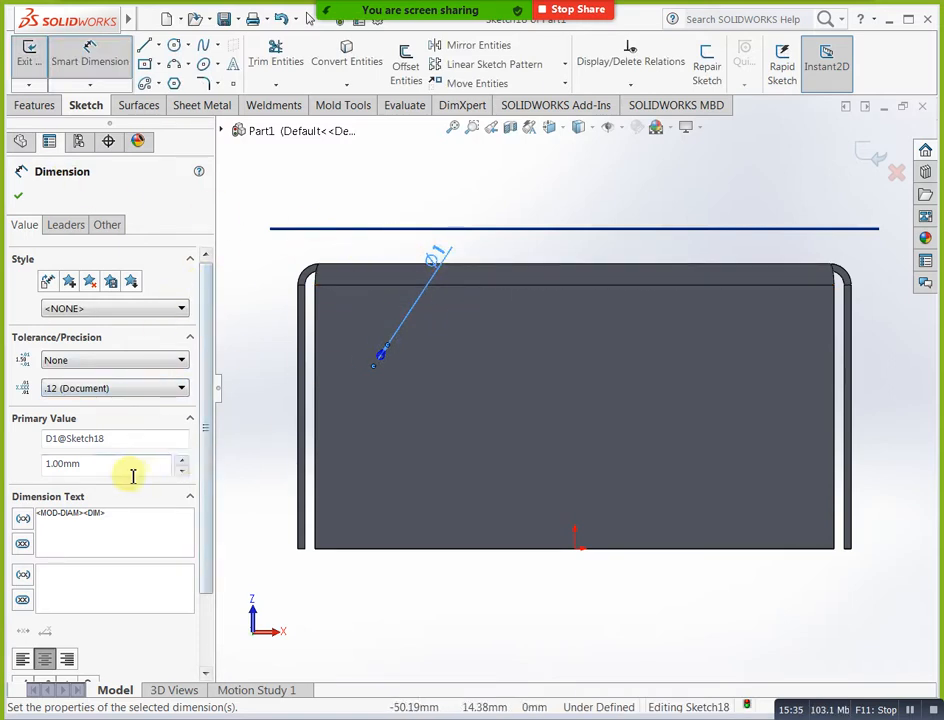
double_click(48, 465)
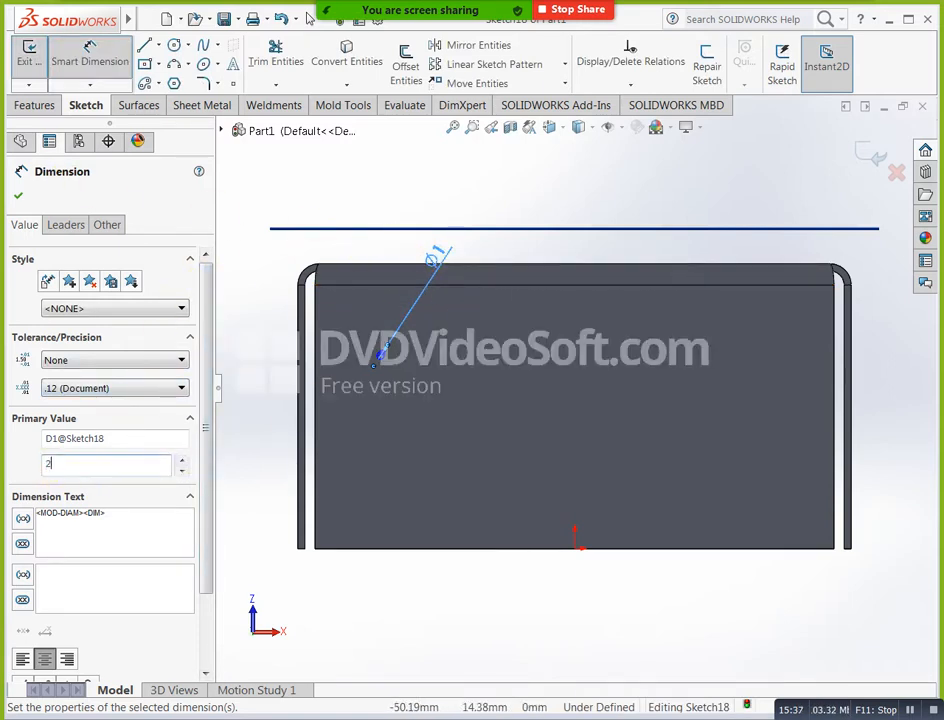
key("Return")
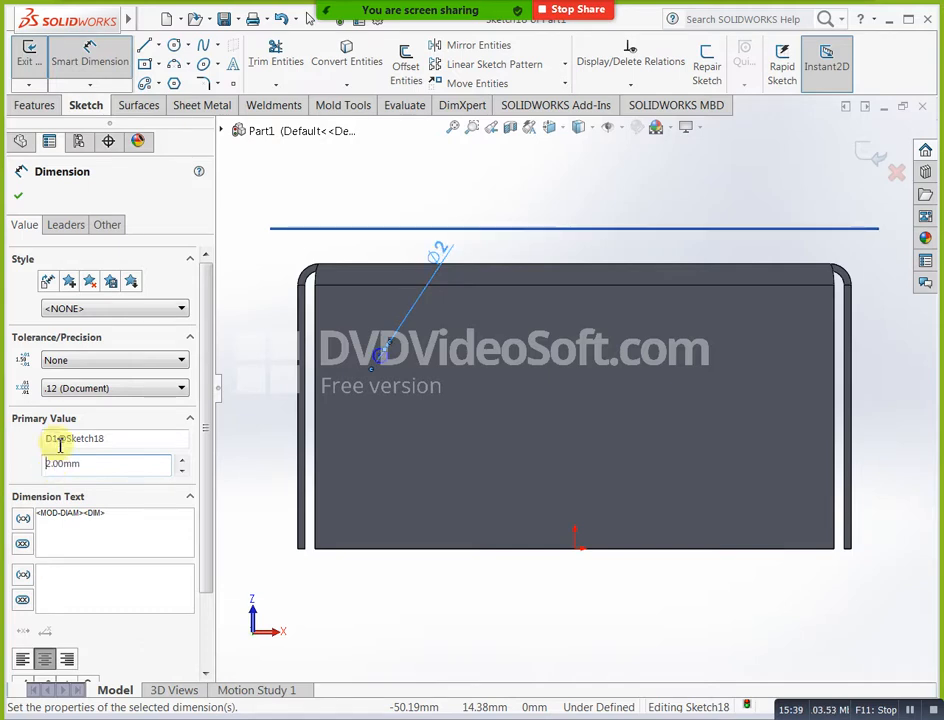
left_click(18, 198)
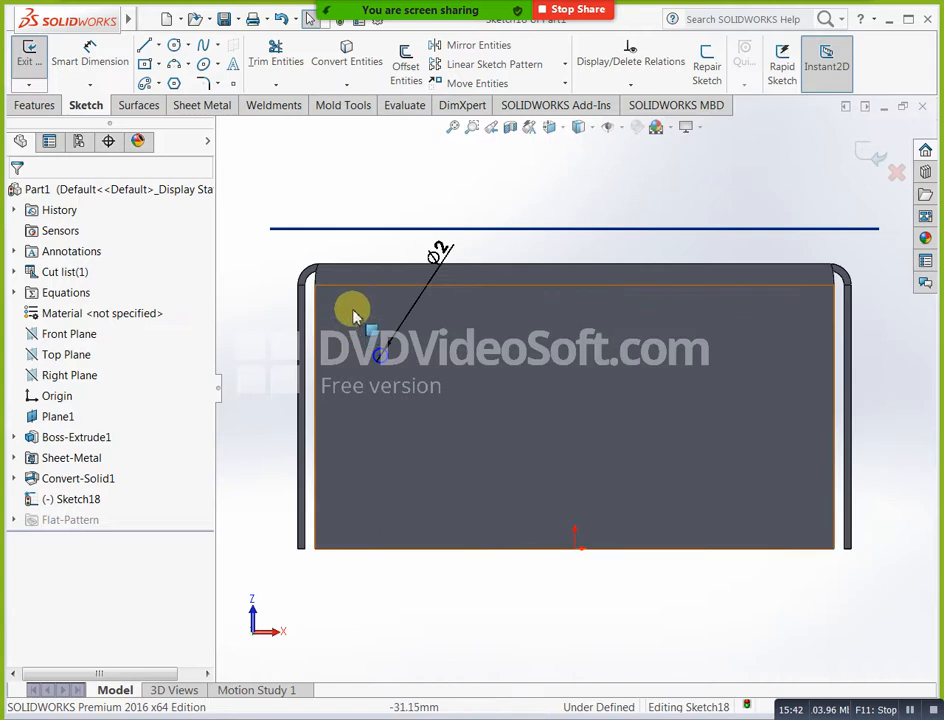
Dimension the circle's center 30 mm from the wall's lower edge.
left_click(90, 58)
left_click(377, 355)
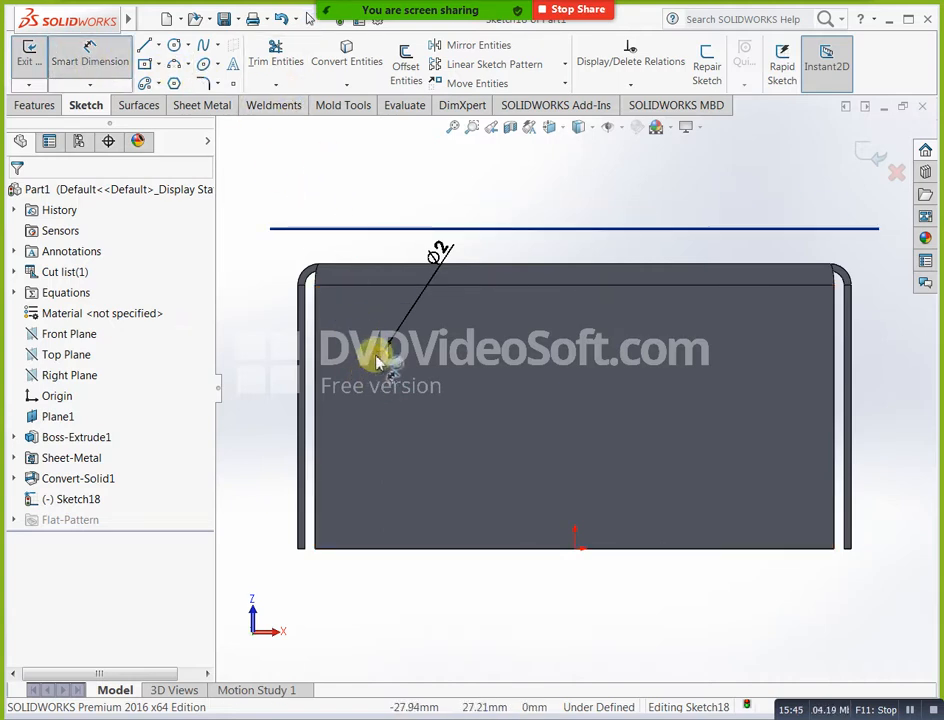
left_click(398, 549)
left_click(274, 449)
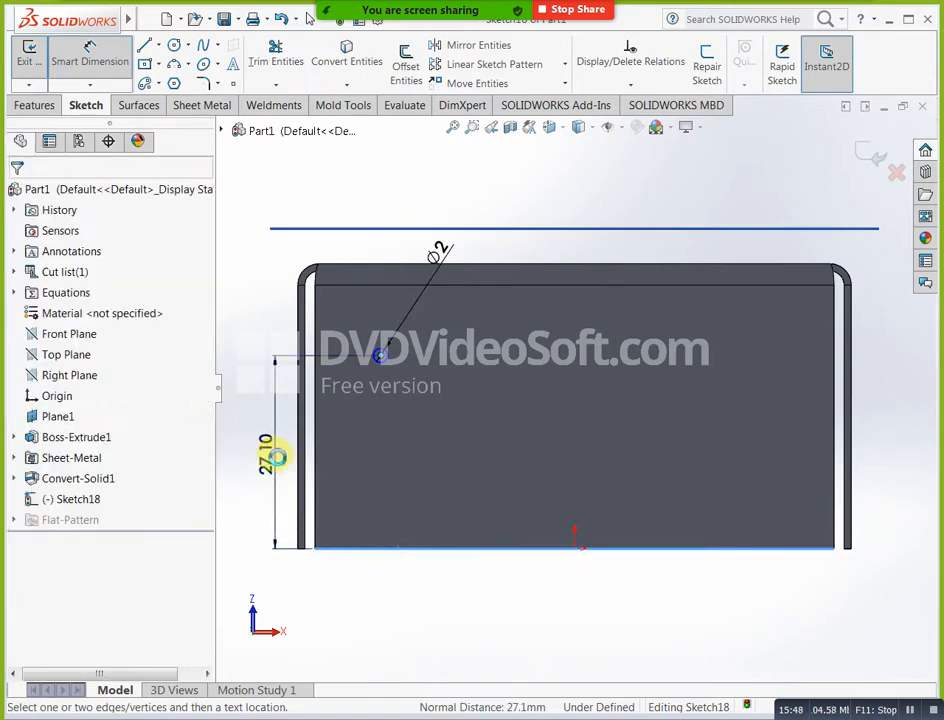
type("25")
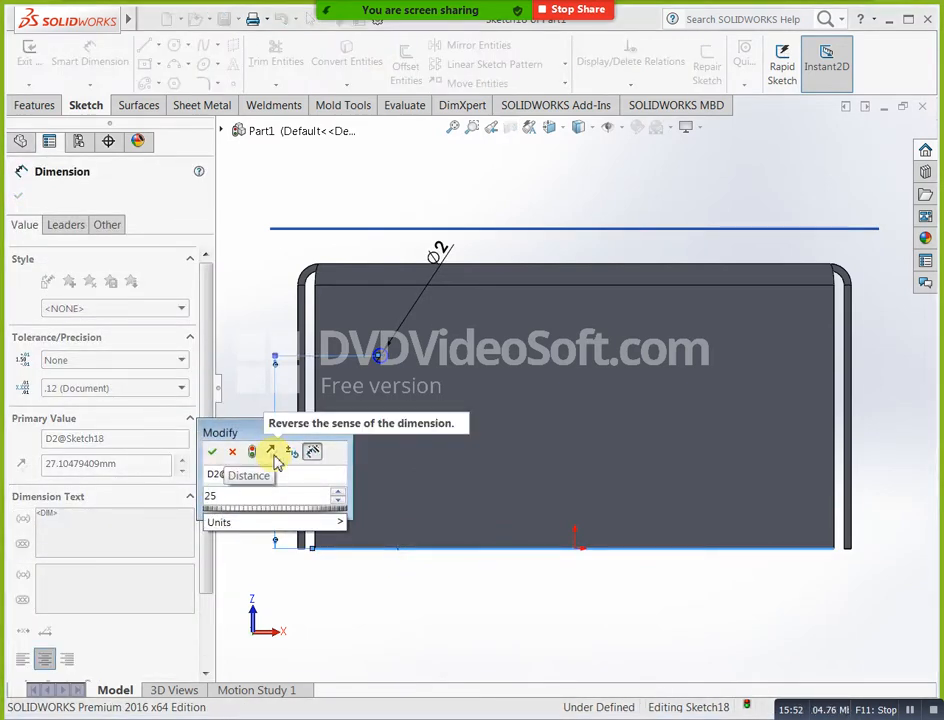
key("BackSpace")
key("BackSpace")
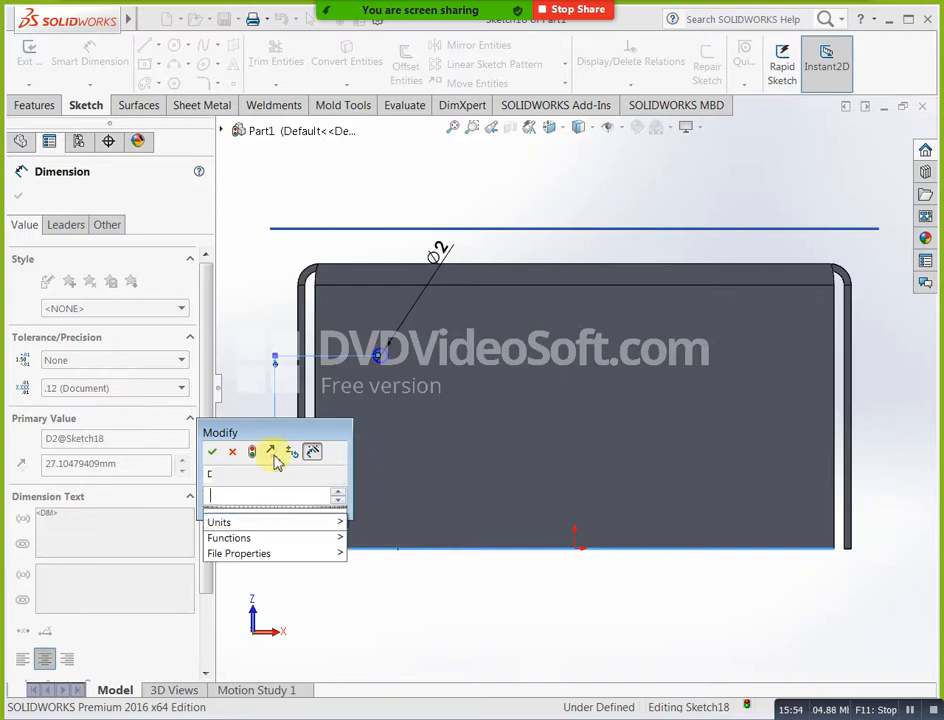
type("30")
key("Return")
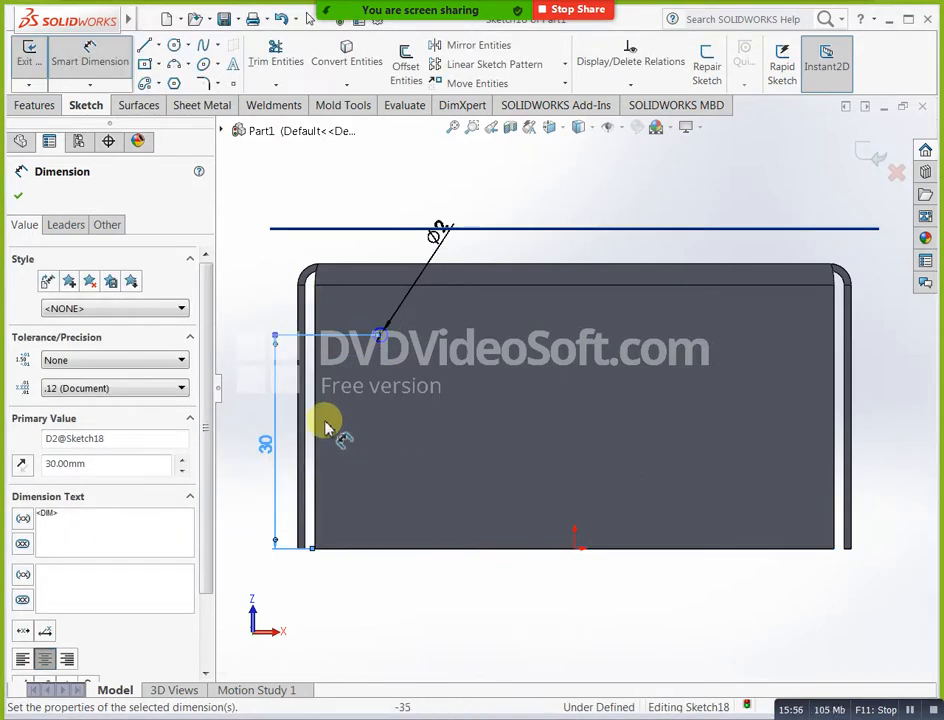
left_click(18, 195)
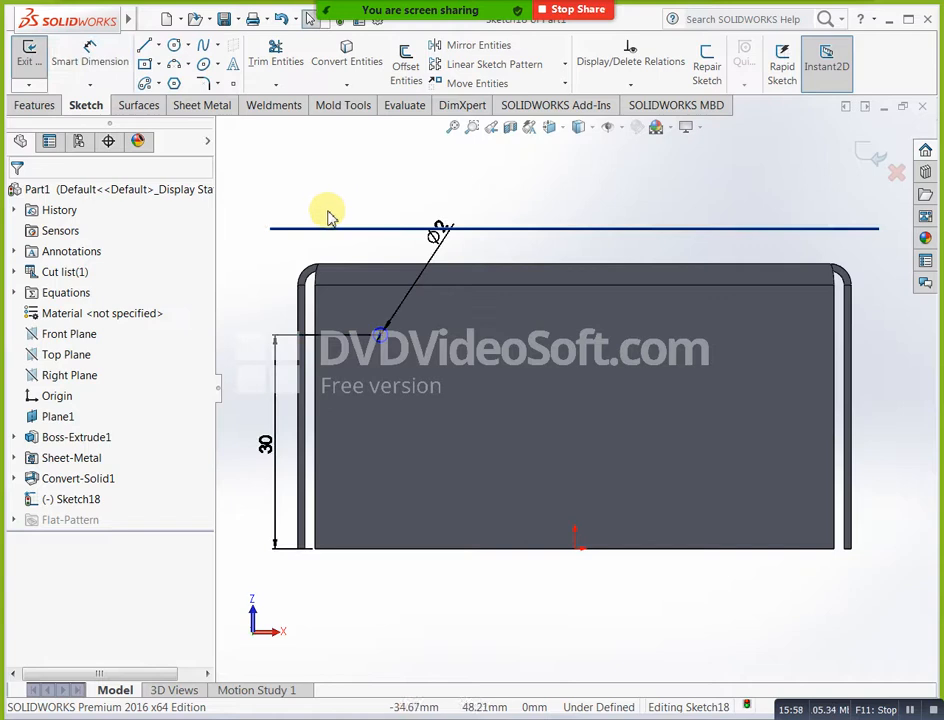
Dimension the circle's center 10 mm from the outer edge of the adjacent side wall and exit the sketch.
left_click(305, 315)
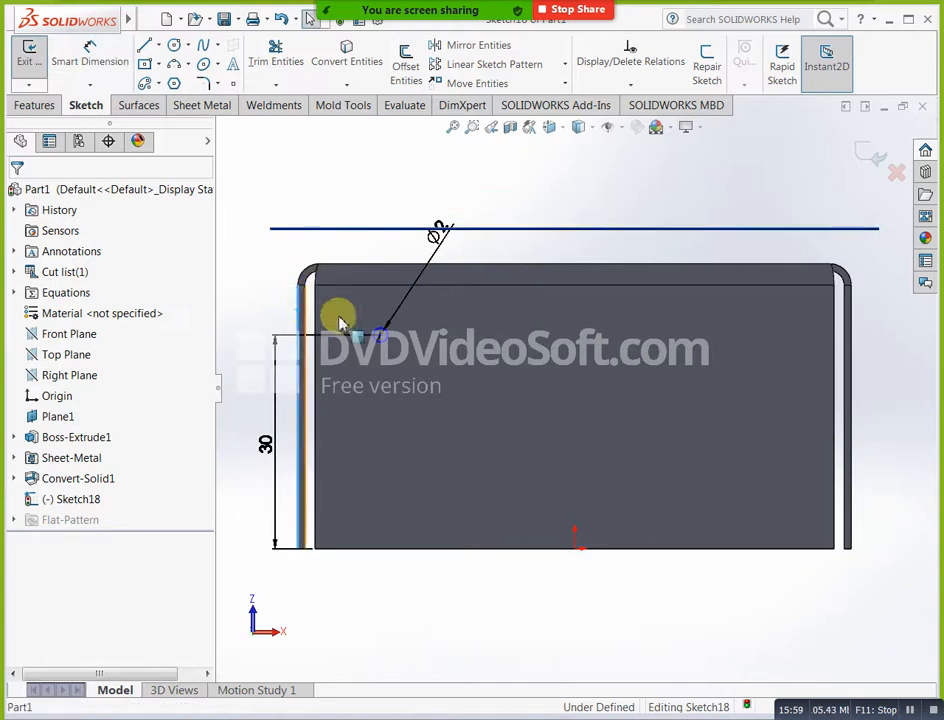
left_click(380, 334)
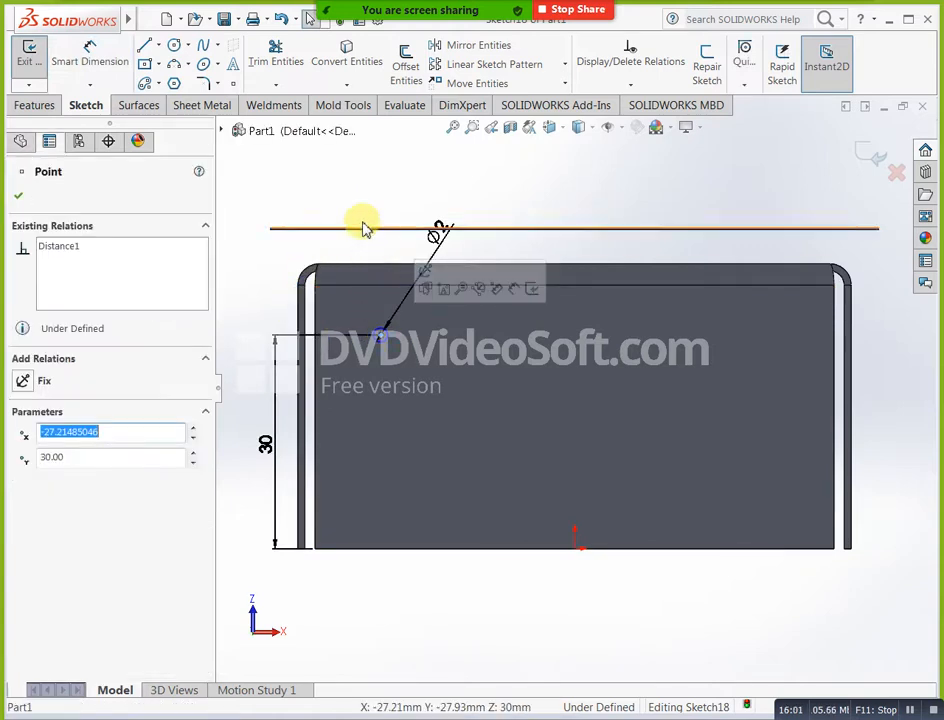
left_click(91, 58)
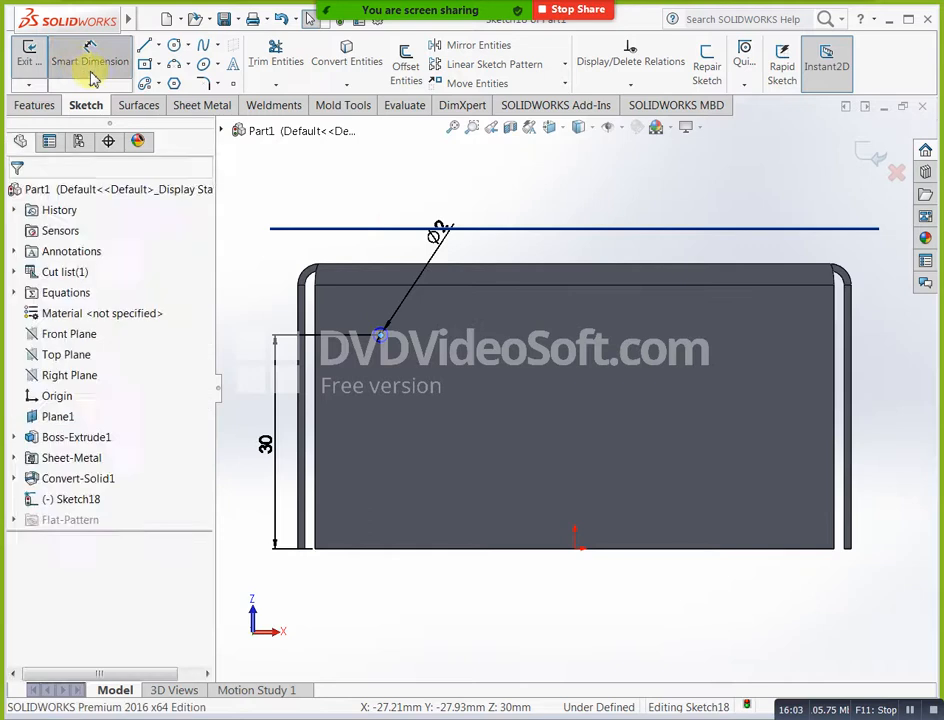
left_click(303, 318)
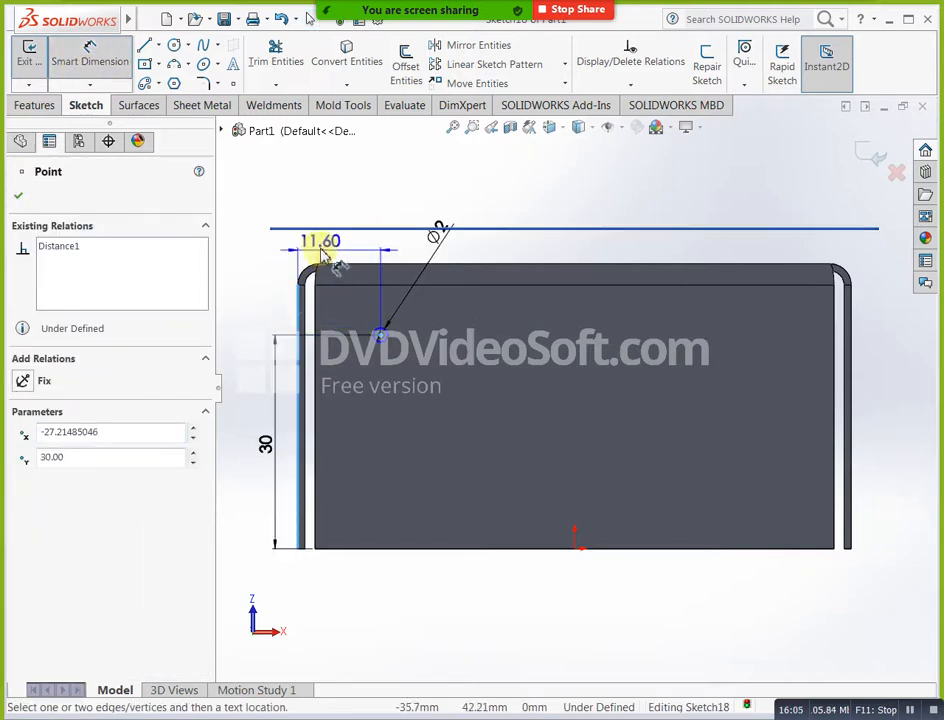
left_click(261, 266)
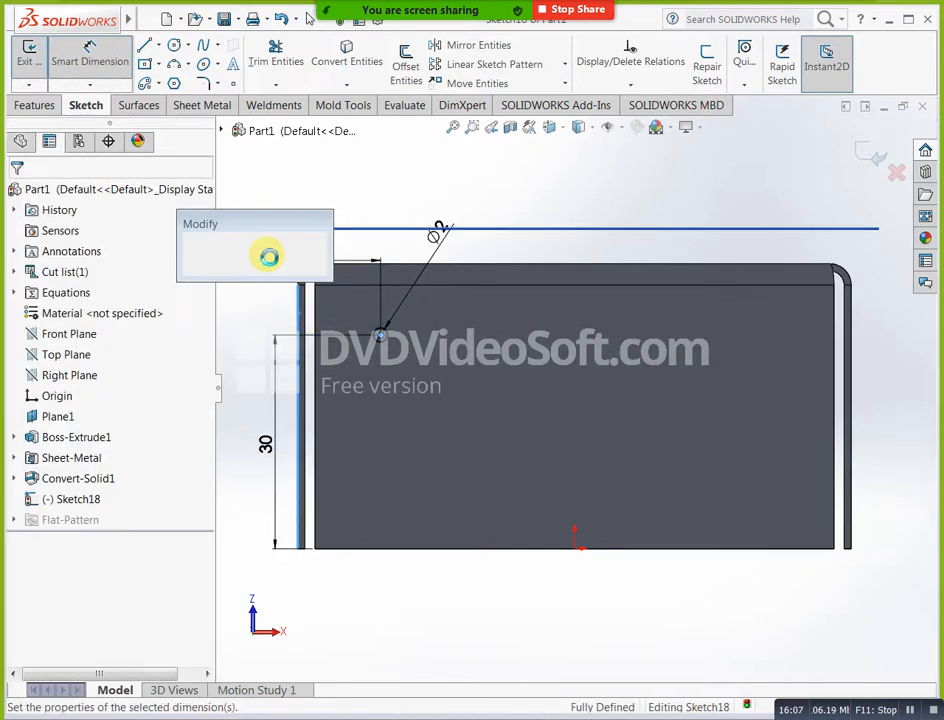
type("10")
key("Return")
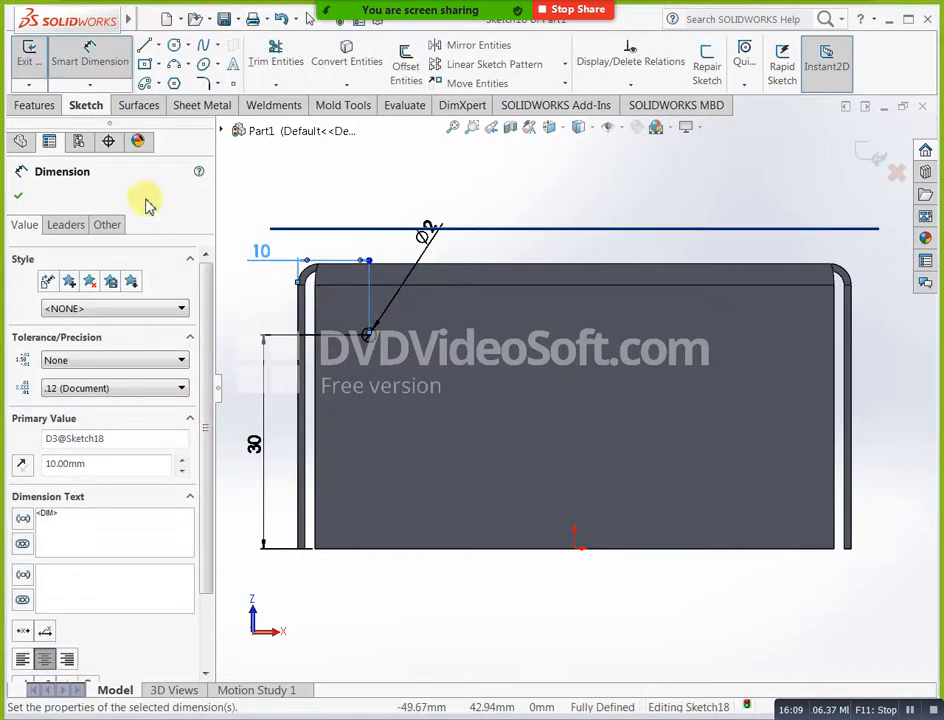
left_click(18, 196)
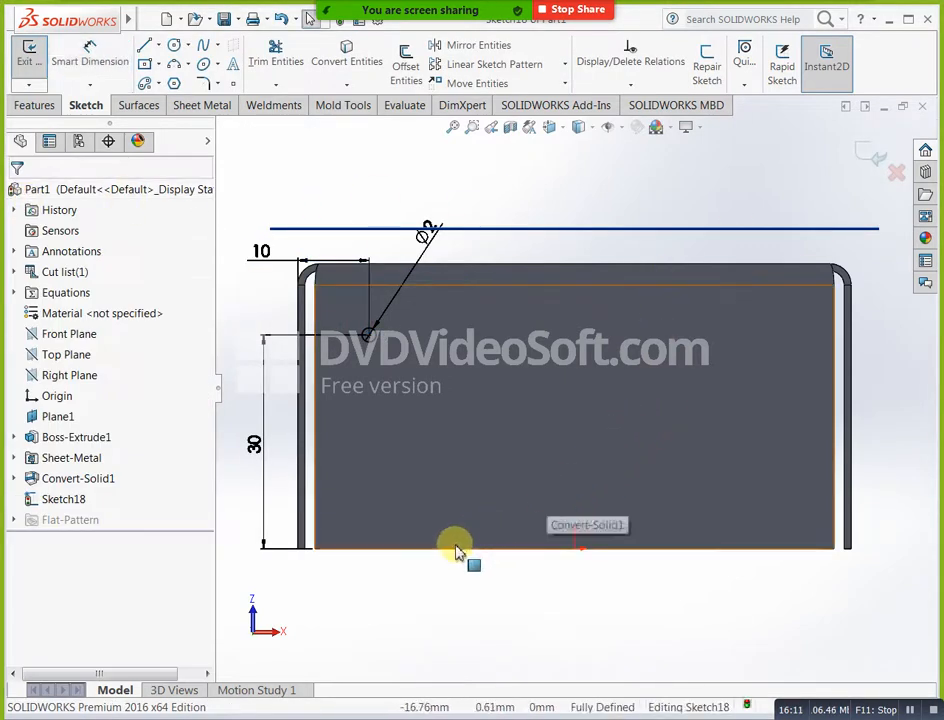
left_click(873, 152)
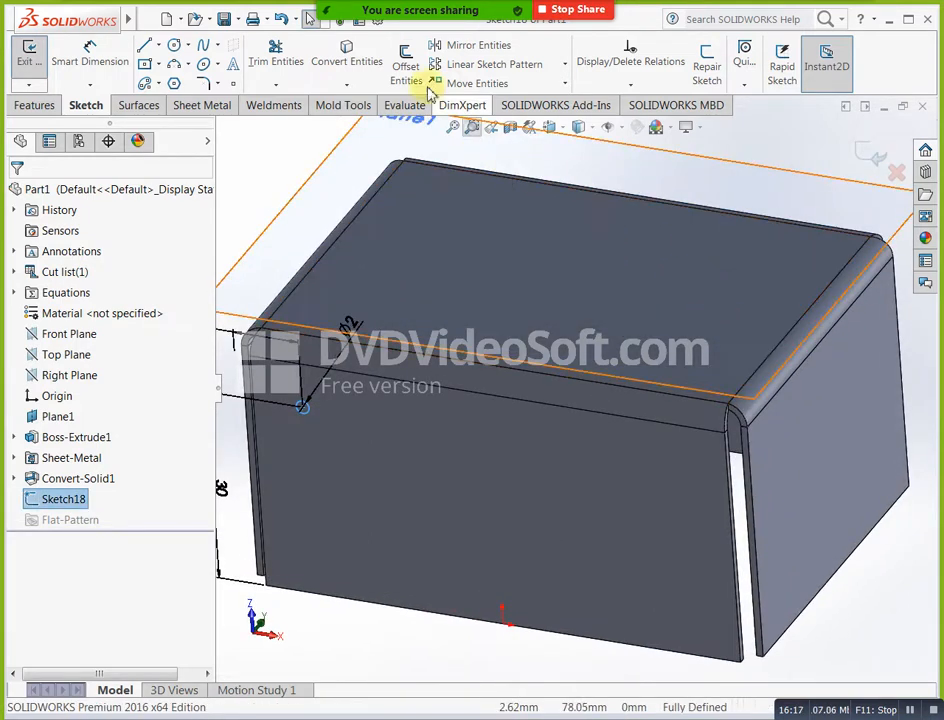
left_click(228, 107)
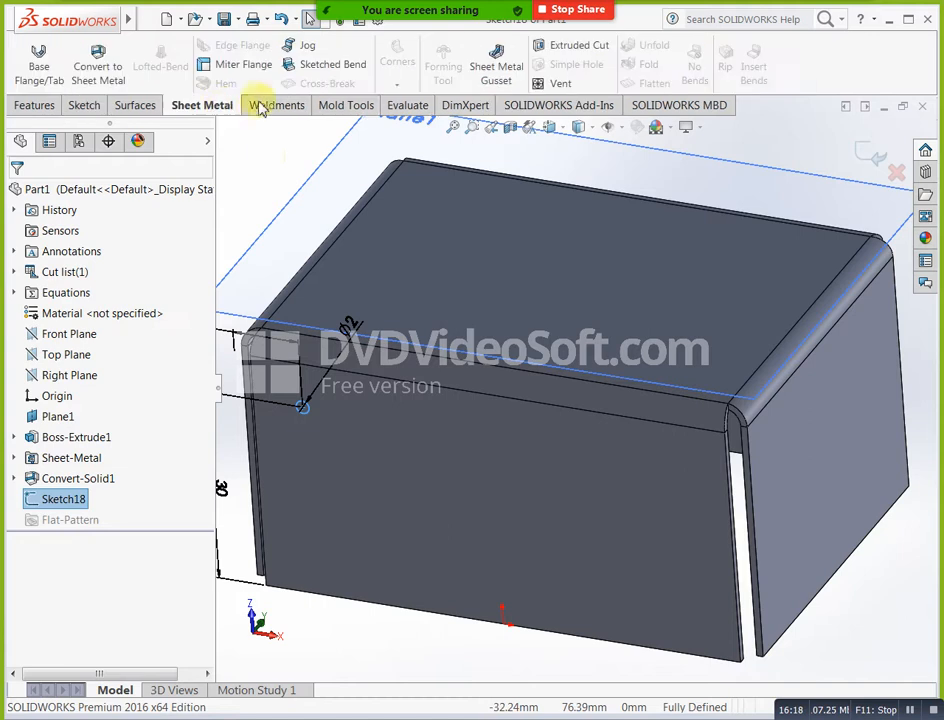
left_click(863, 147)
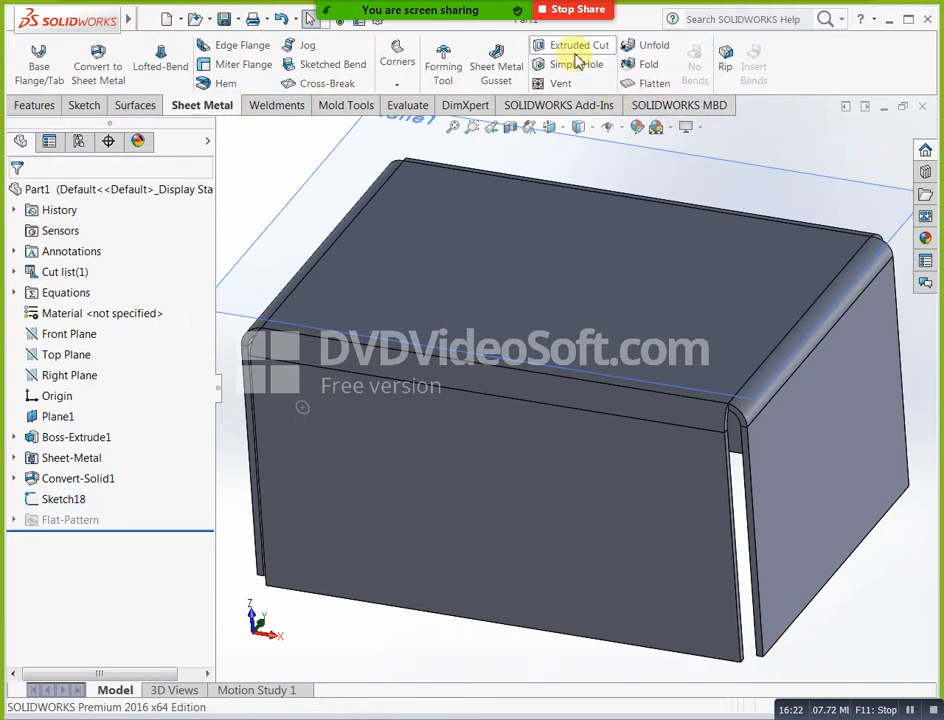
Cut the circle into the wall with a Blind Extruded Cut 1 mm deep.
left_click(576, 55)
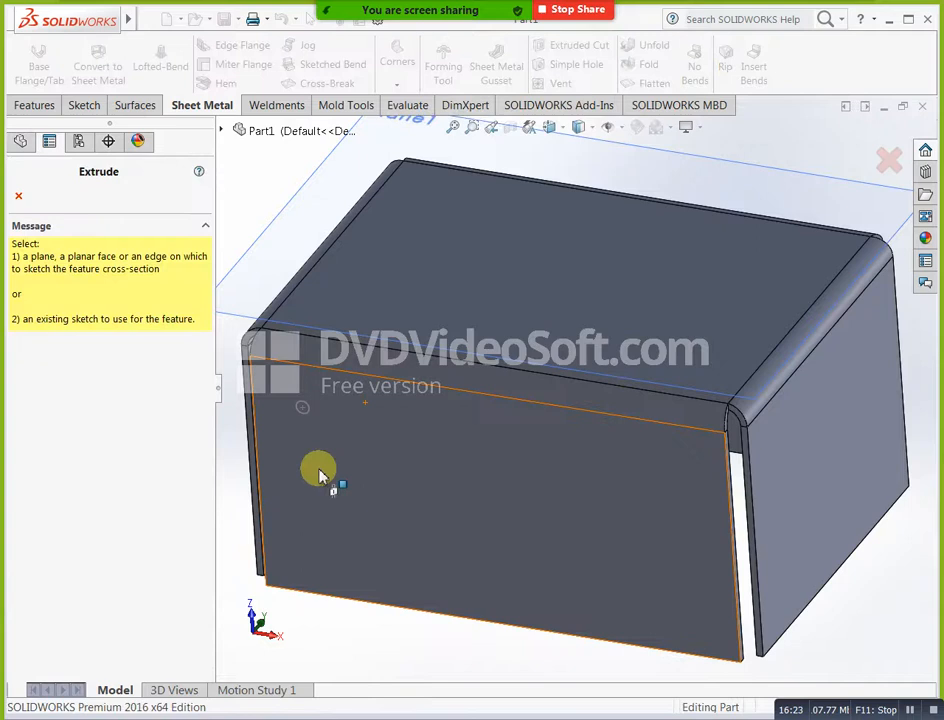
left_click(303, 409)
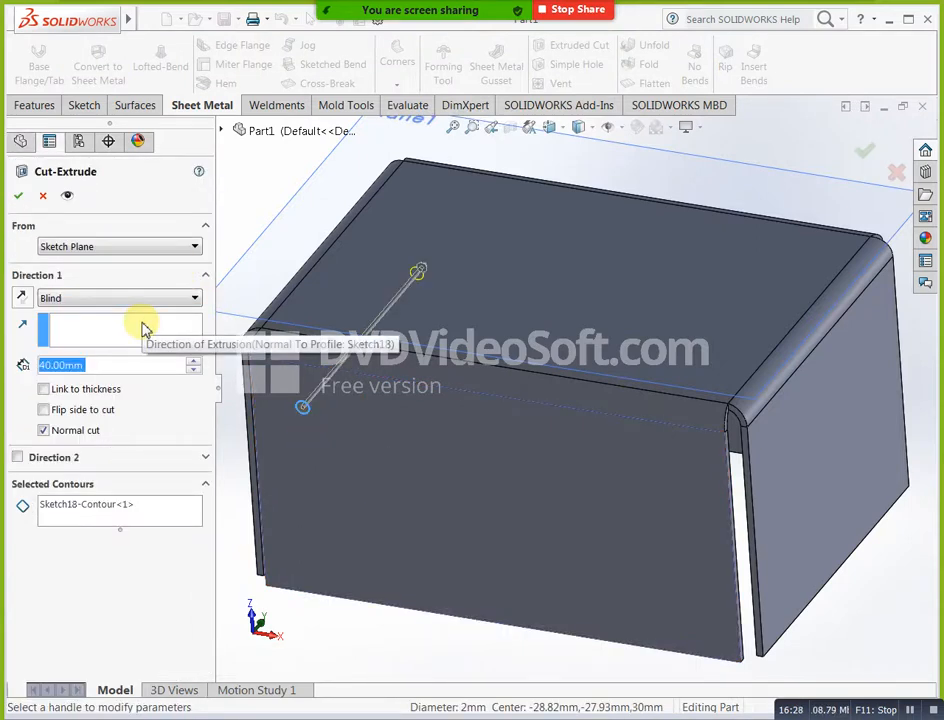
type("5")
key("BackSpace")
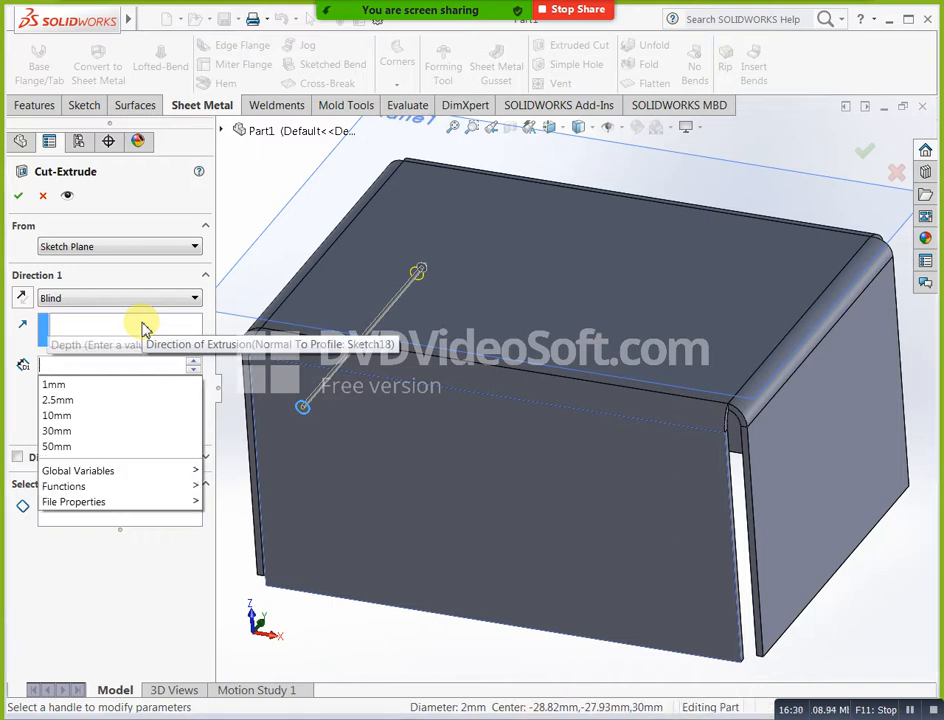
key("Down")
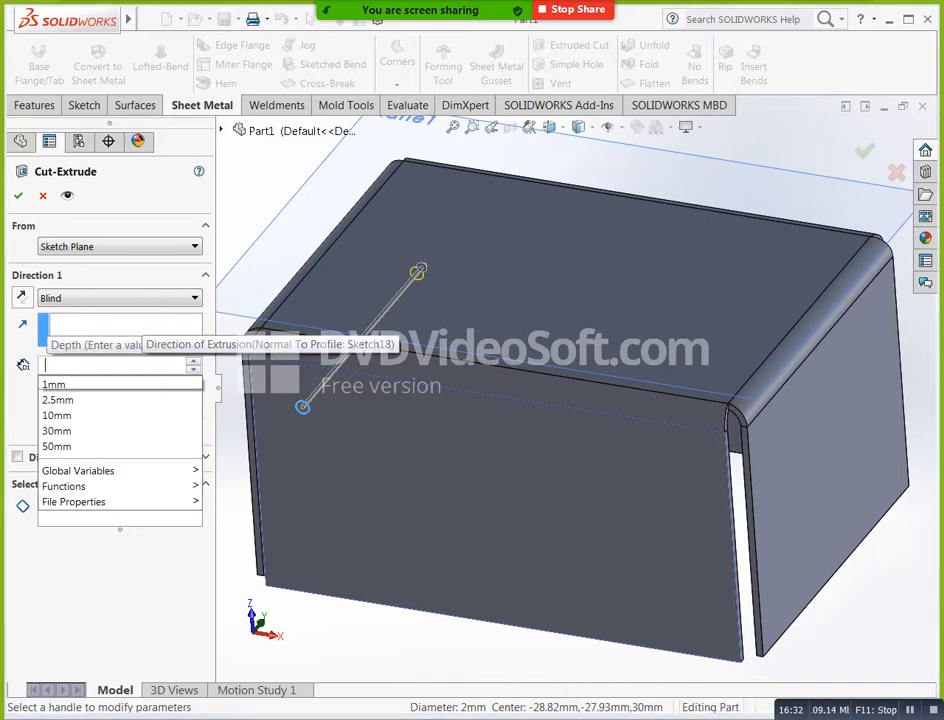
key("Return")
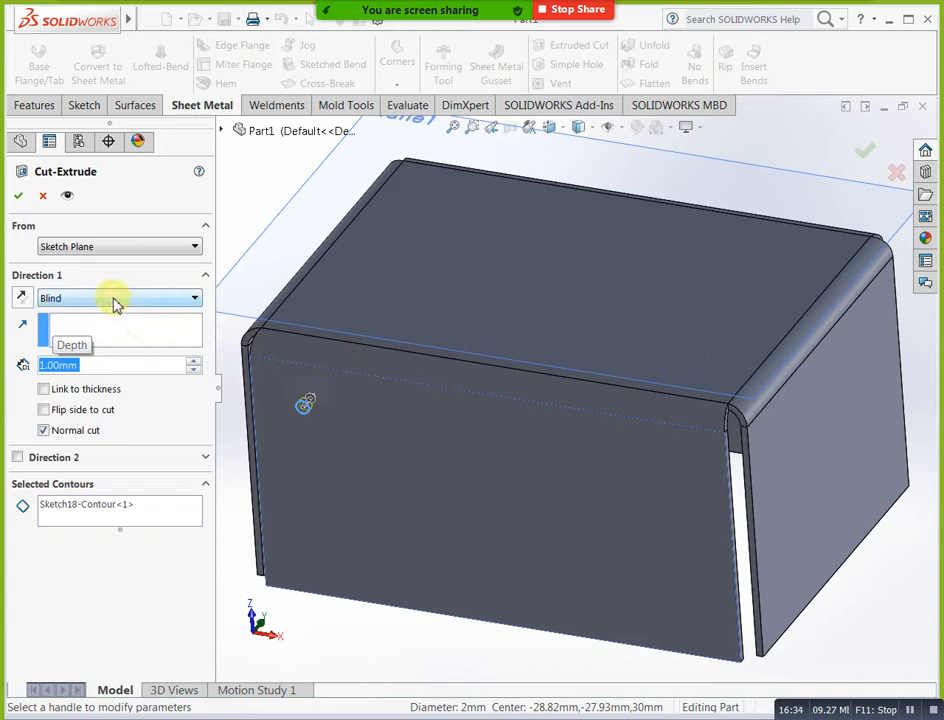
left_click(19, 198)
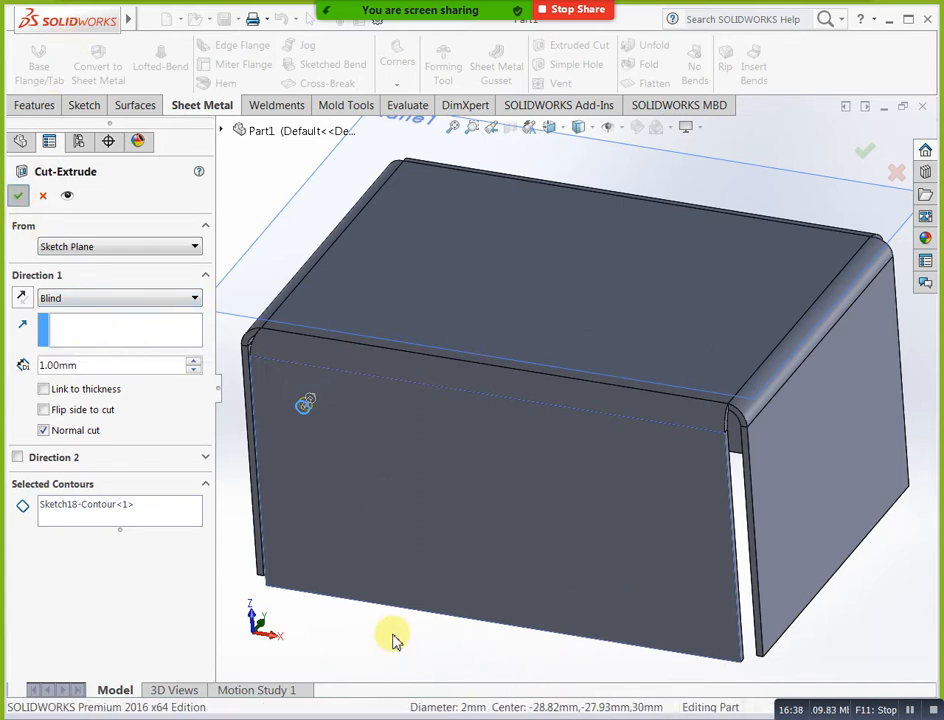
Begin a Linear Pattern with the small round cut in the wall as the feature to repeat.
middle_click_drag(393, 634, 370, 635)
left_click(276, 398)
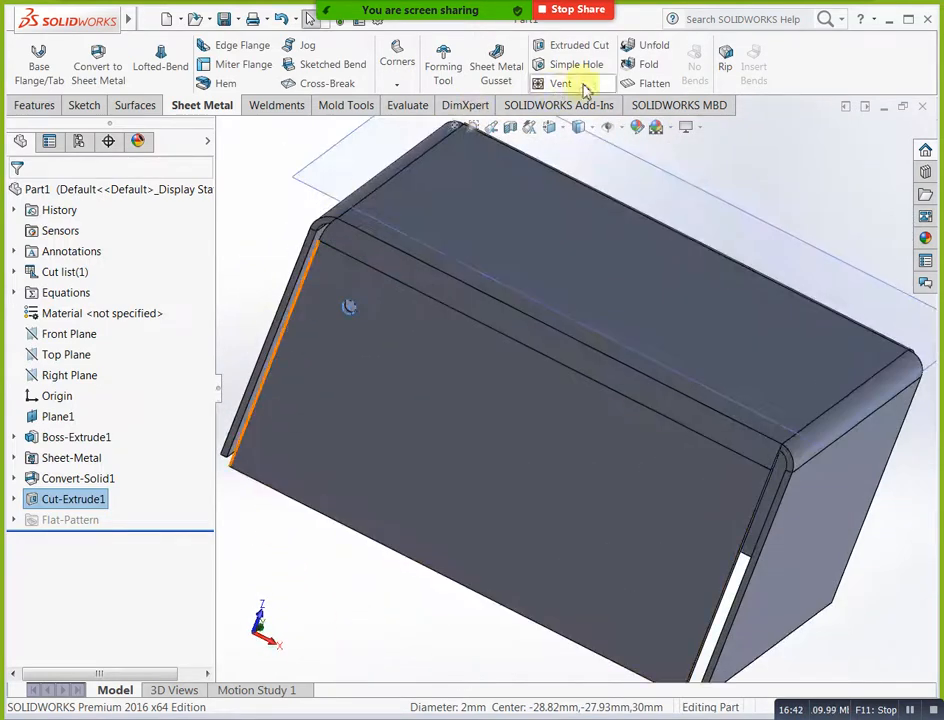
left_click(33, 106)
left_click(550, 85)
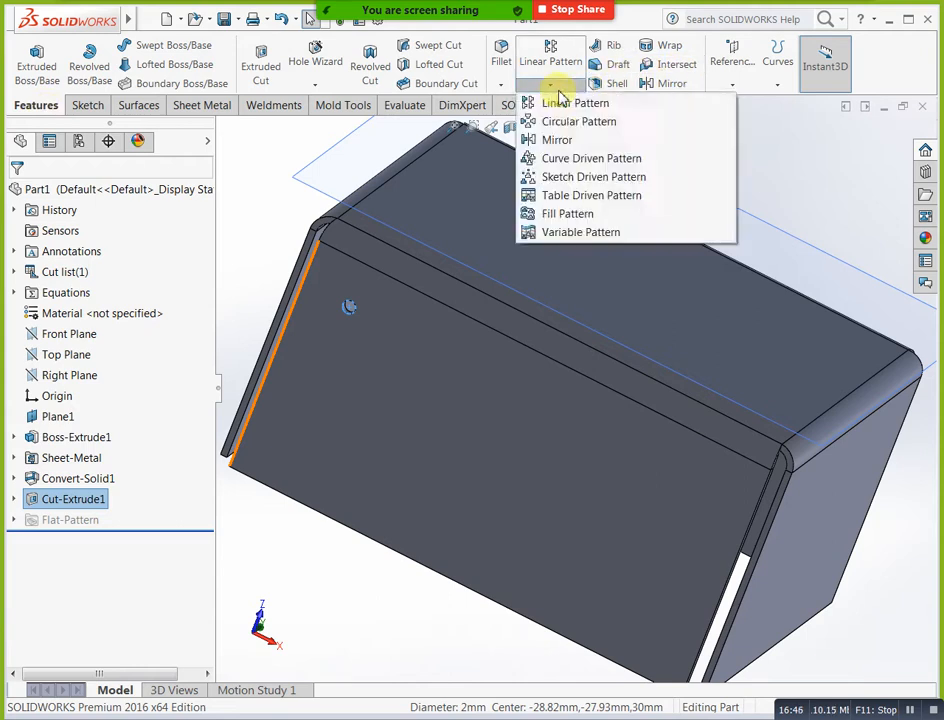
left_click(552, 101)
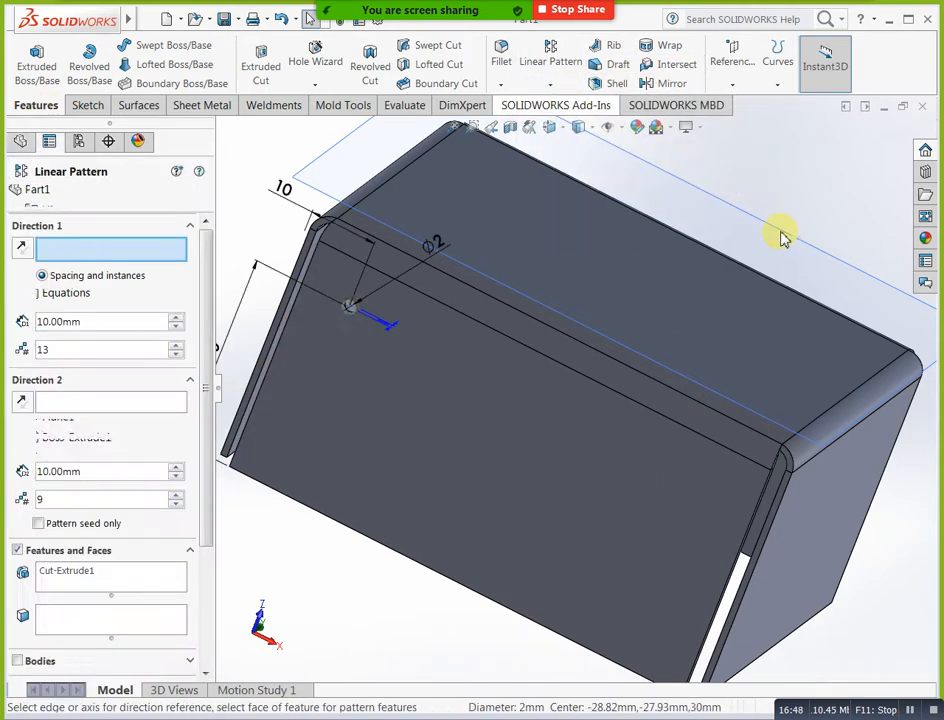
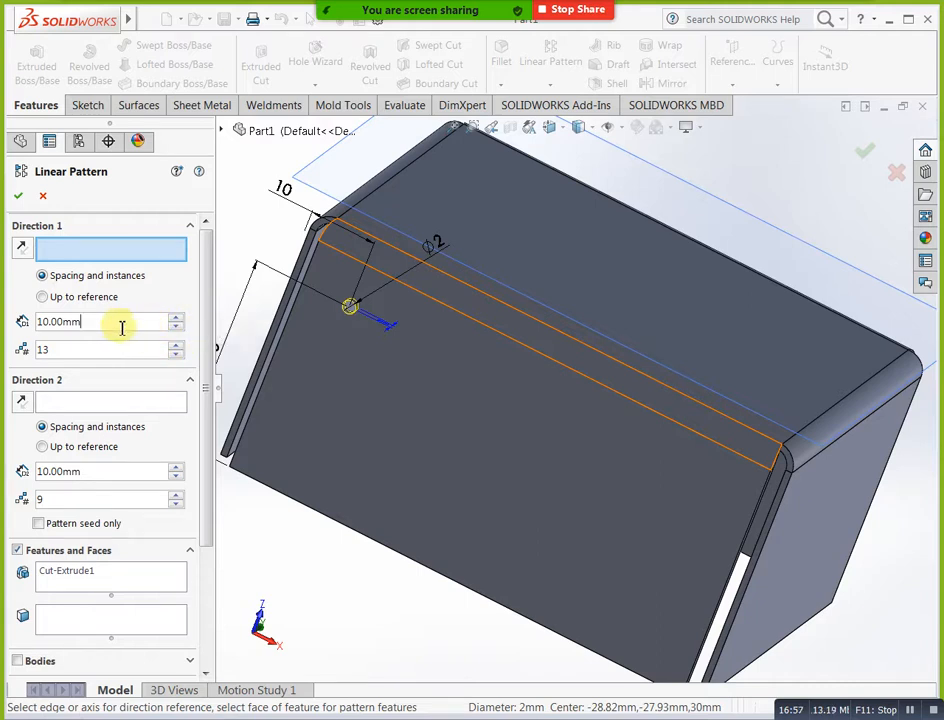
Pattern the hole cut along the perforated face's long free edge with 2 mm spacing and 14 instances.
left_click_drag(121, 327, 4, 327)
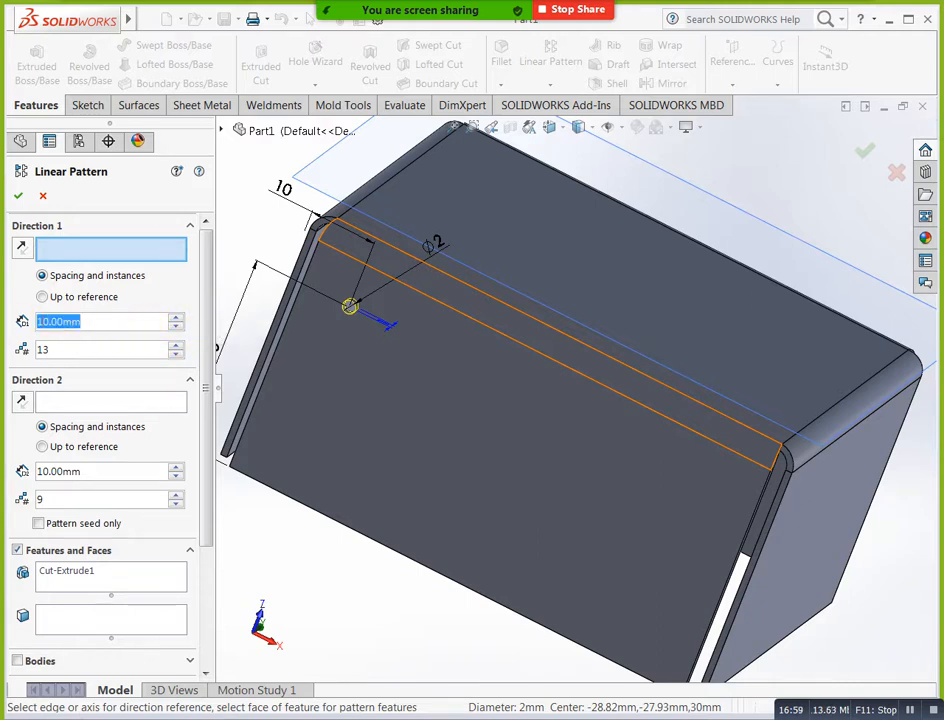
type("2")
key("Return")
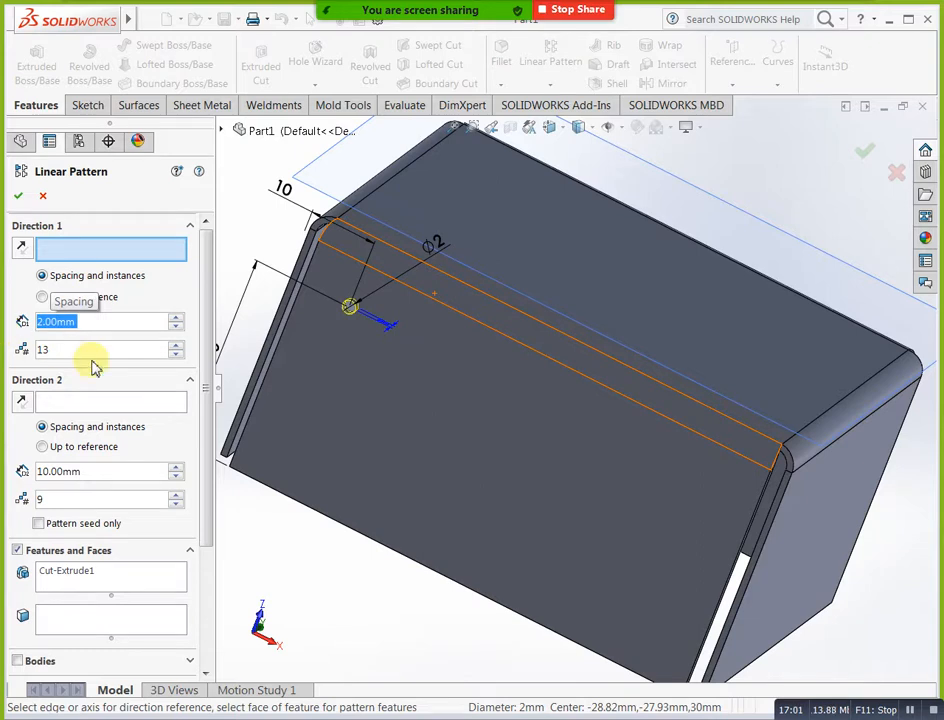
left_click(176, 345)
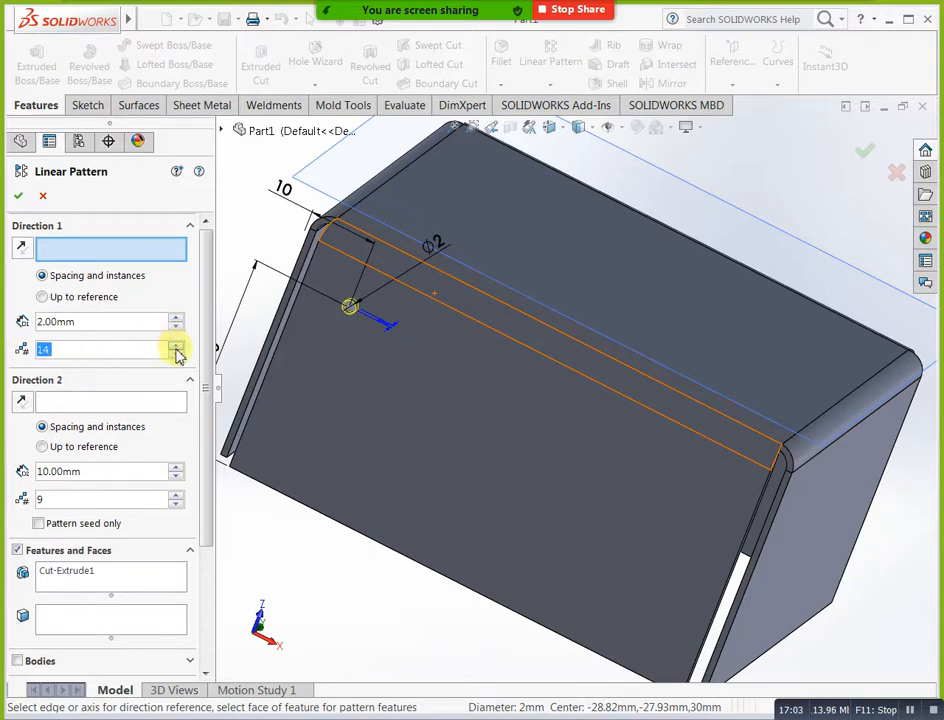
middle_click_drag(432, 449, 365, 413)
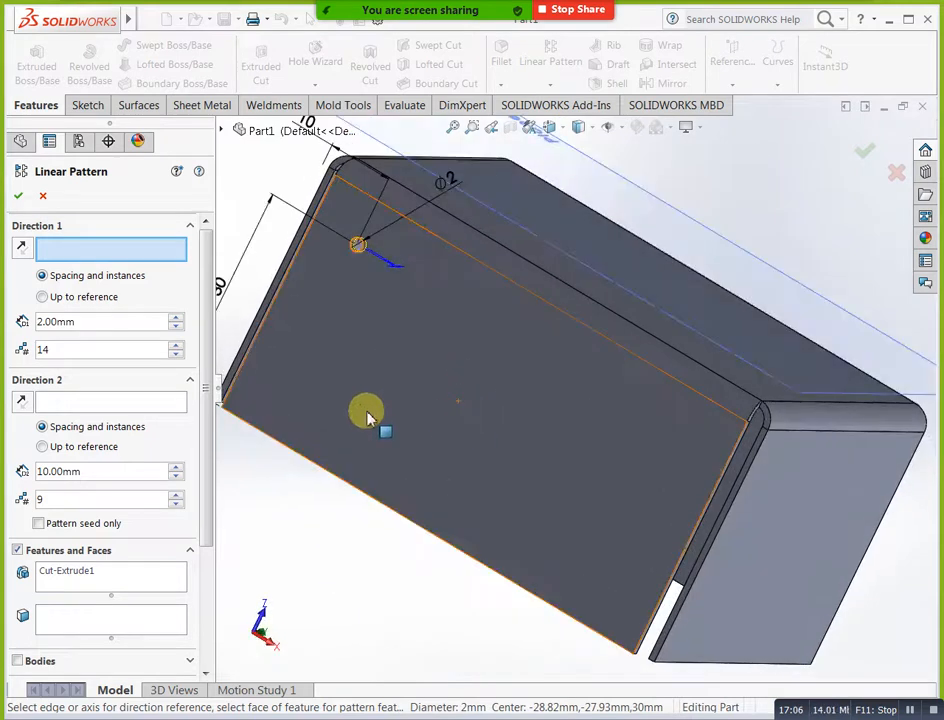
left_click(396, 514)
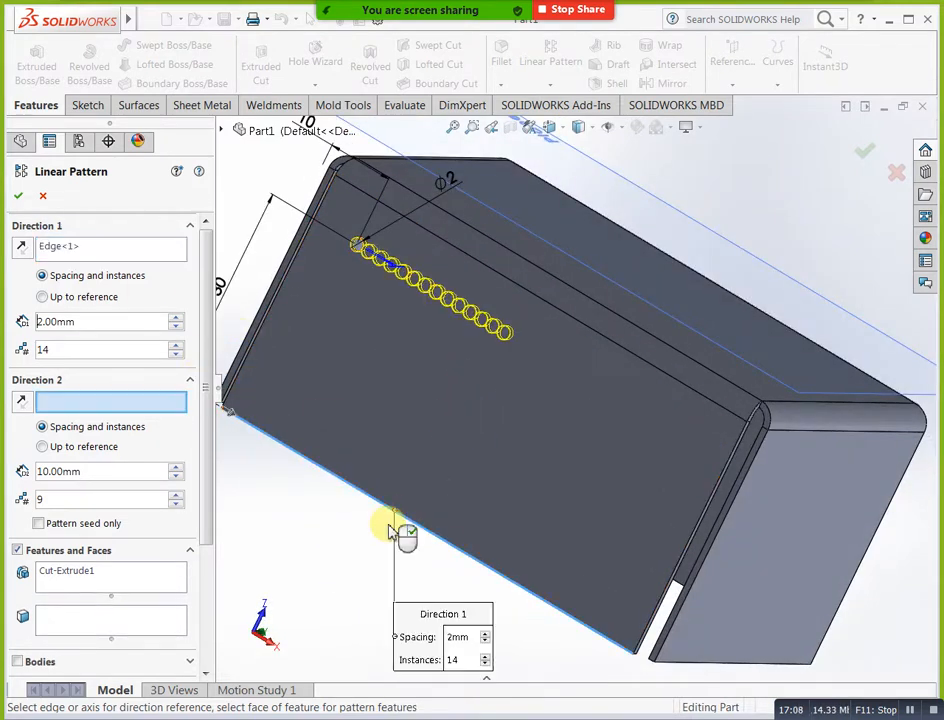
Try 2.5 mm spacing for the first pattern direction, and settle on 3 mm spacing with 6 instances.
left_click(100, 322)
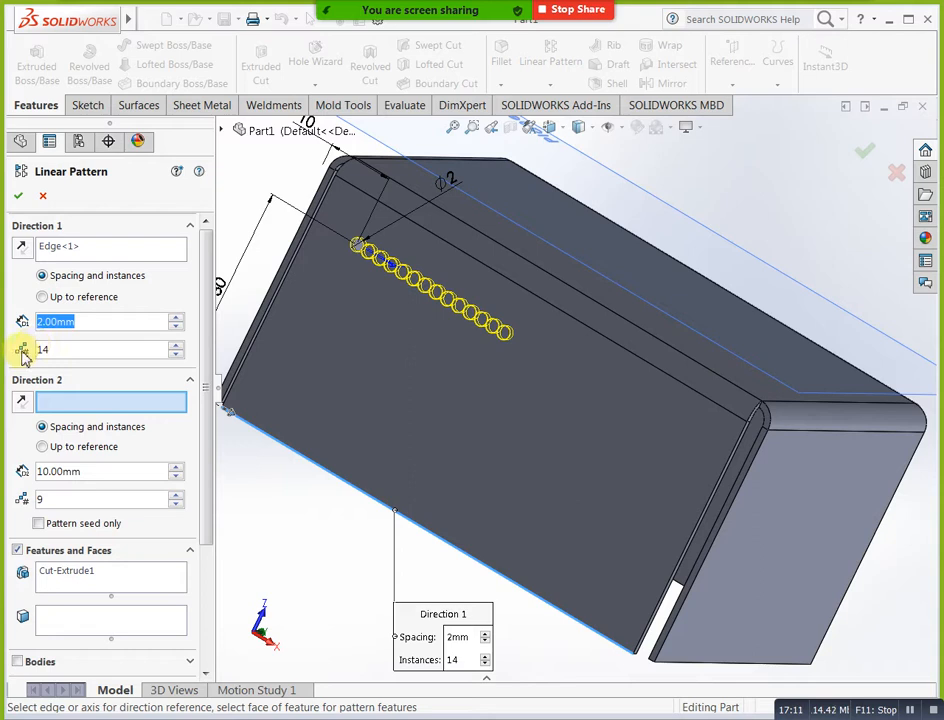
type("2.5")
key("Return")
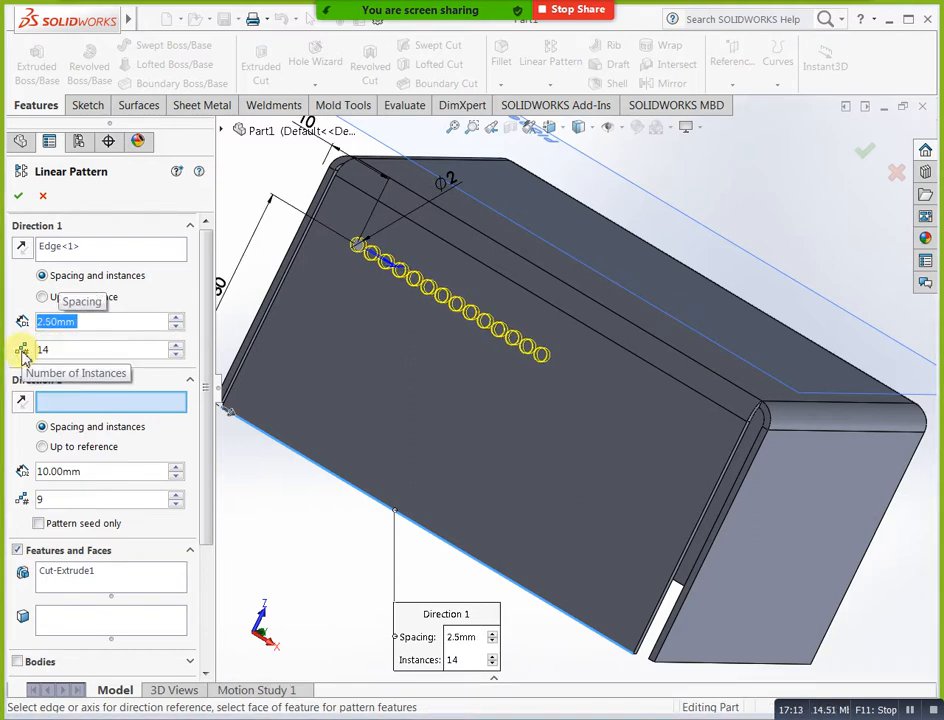
type("3")
key("Return")
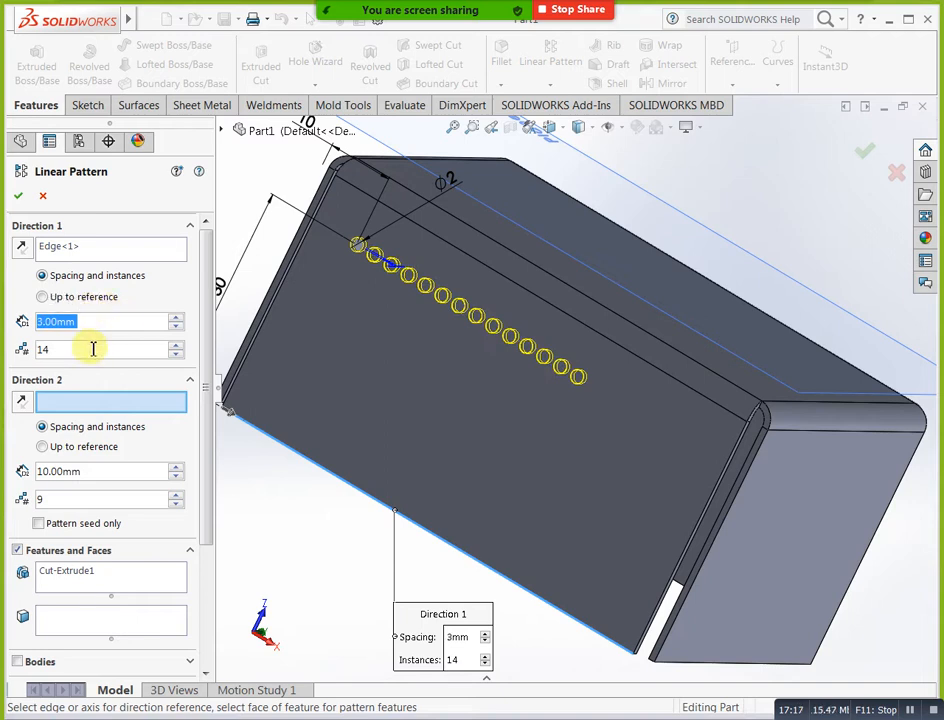
double_click(93, 349)
type("6")
key("Return")
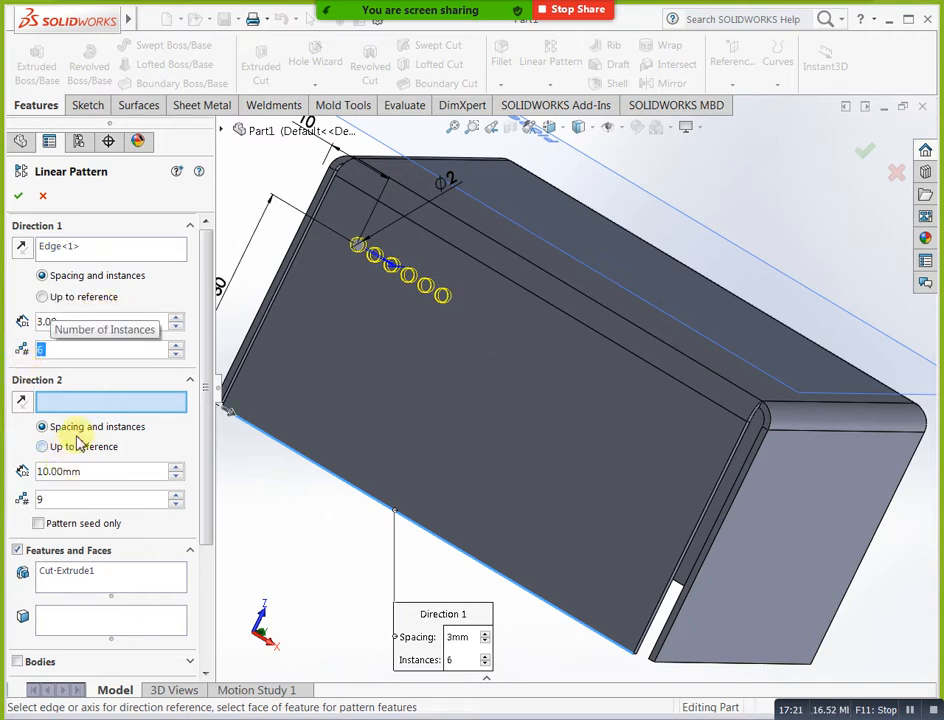
Add a second pattern direction along the face's short side edge, reversed, with 3 mm spacing, and complete the linear pattern.
left_click(266, 330)
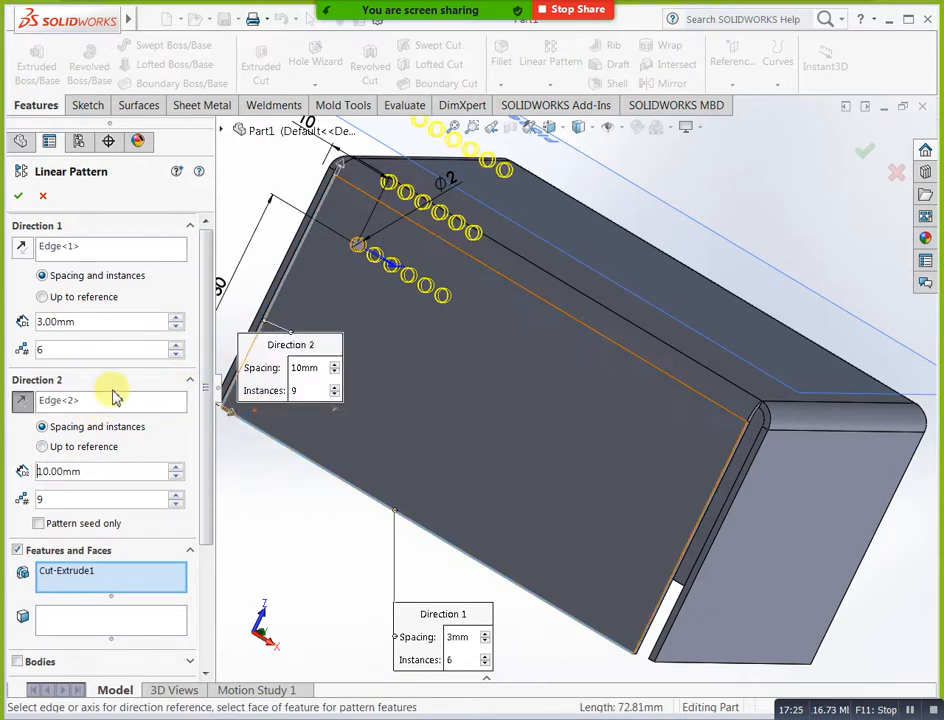
left_click(22, 401)
left_click(46, 470)
type("3")
key("Return")
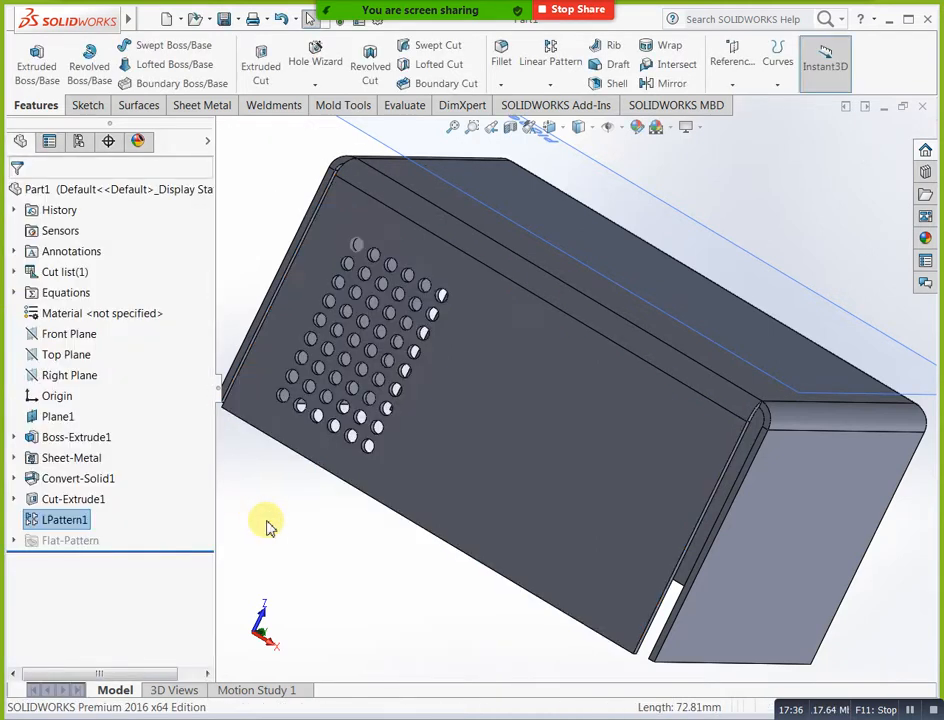
Edit the hole pattern so that its second direction has 6 instances.
right_click(63, 519)
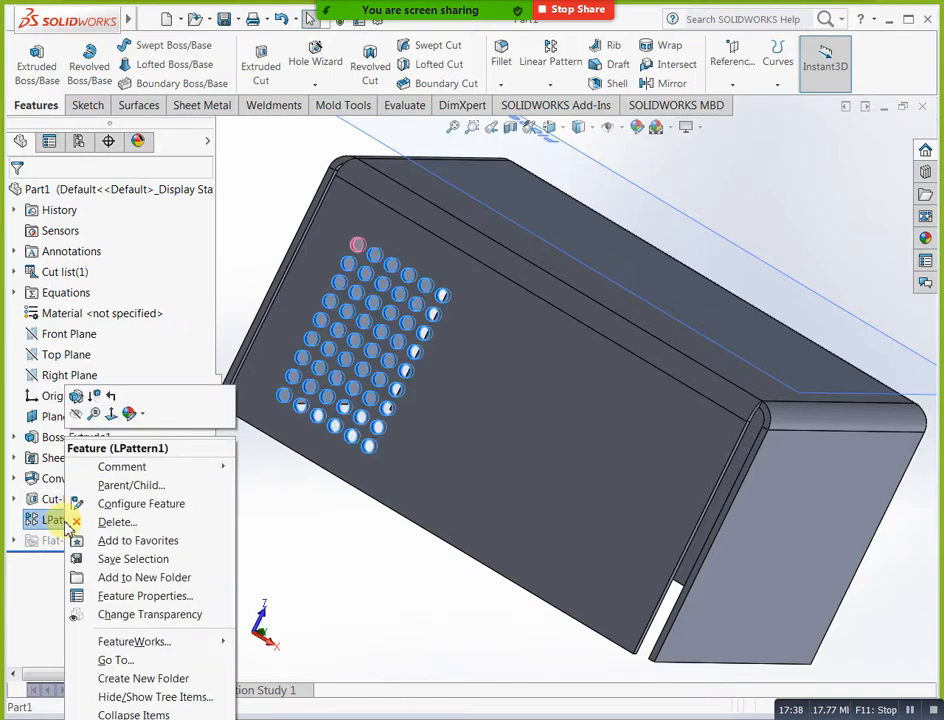
left_click(91, 413)
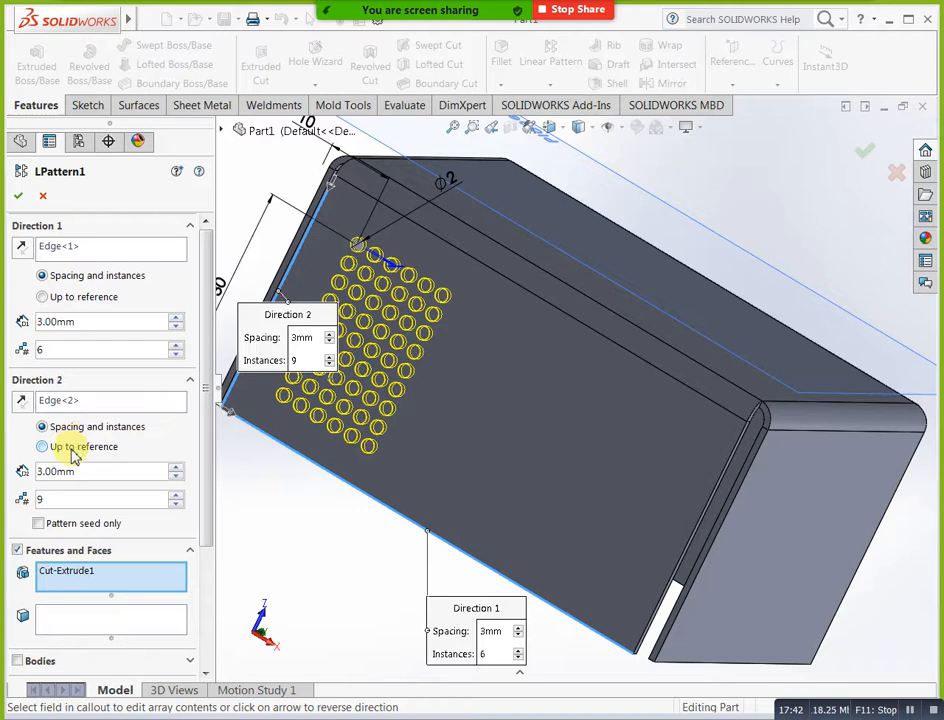
double_click(61, 497)
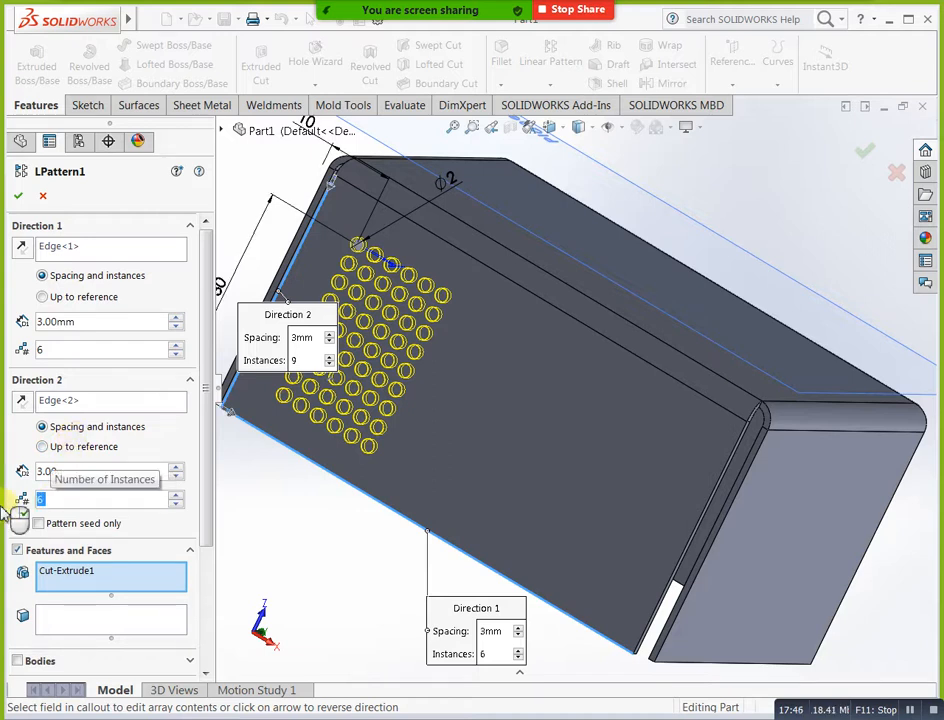
type("6")
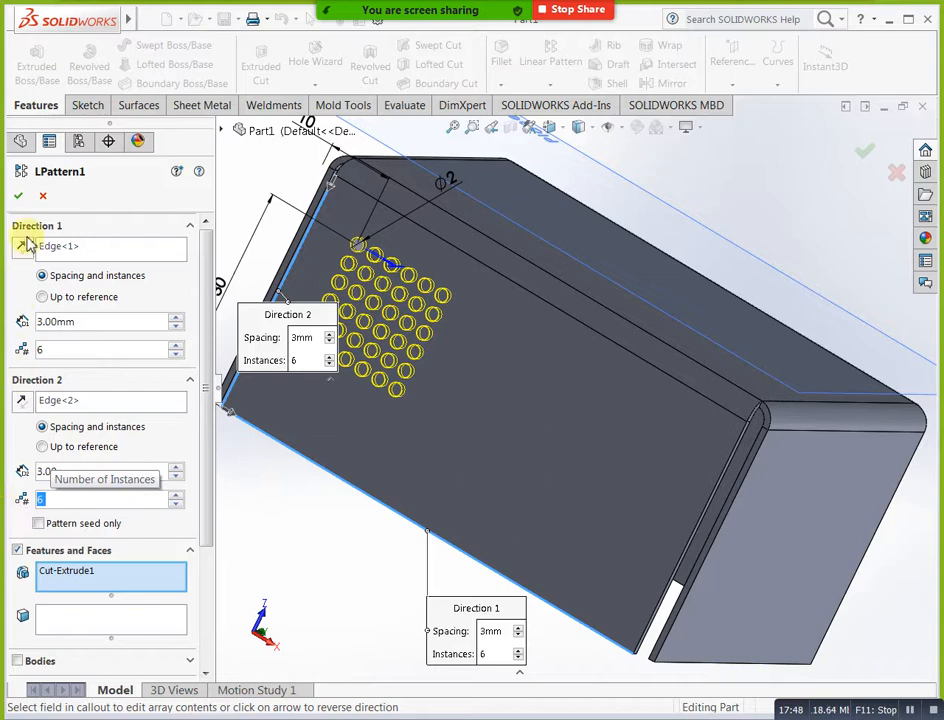
left_click(16, 199)
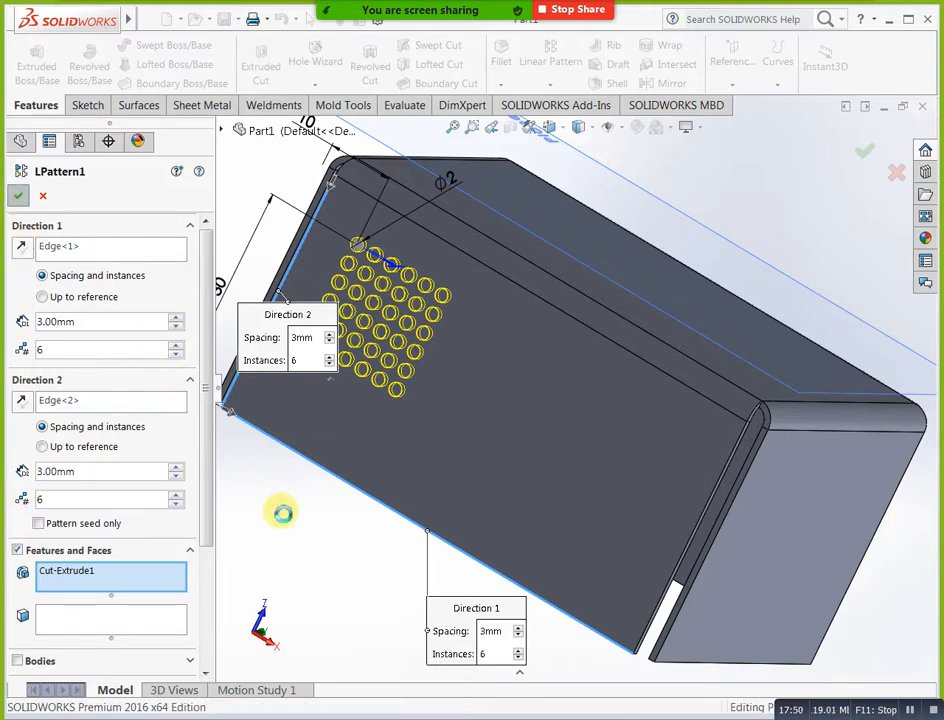
Start a sketch on the perforated face and draw a circle about 19.4 mm in diameter beside the hole grid.
middle_click_drag(289, 531, 552, 434)
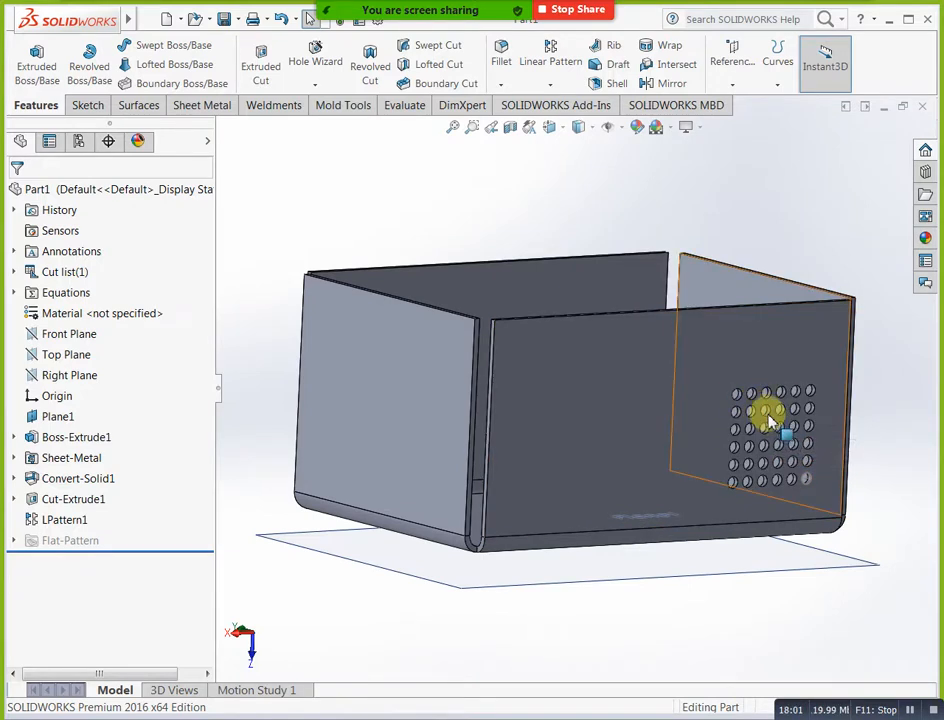
mouse_move(586, 547)
middle_mouse_down()
mouse_move(668, 518)
mouse_move(624, 564)
mouse_move(609, 520)
mouse_move(569, 527)
mouse_move(573, 535)
middle_mouse_up()
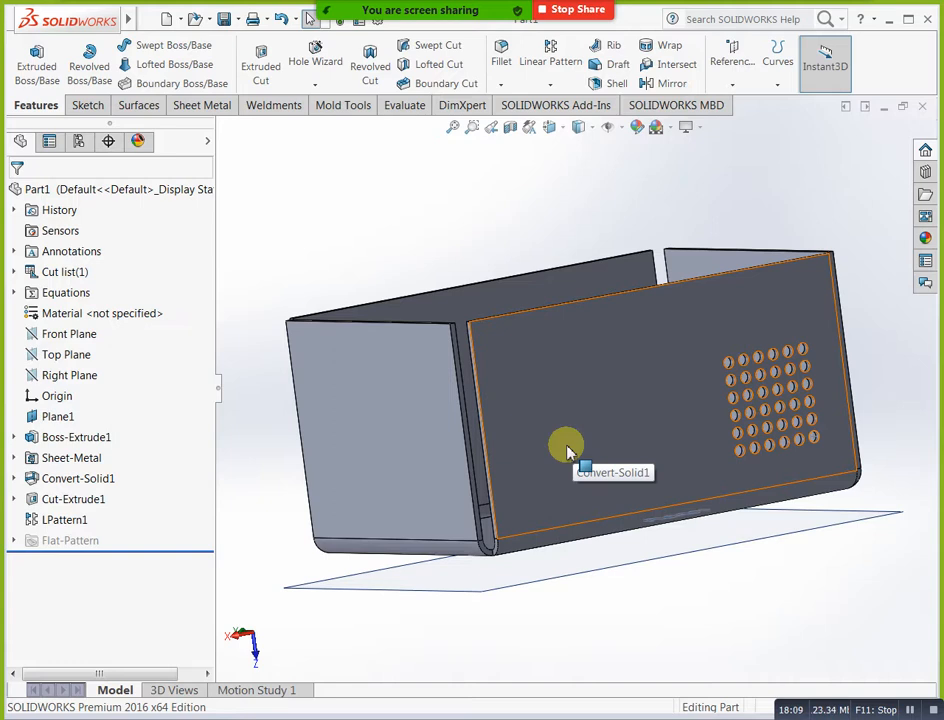
left_click(600, 380)
left_click(657, 338)
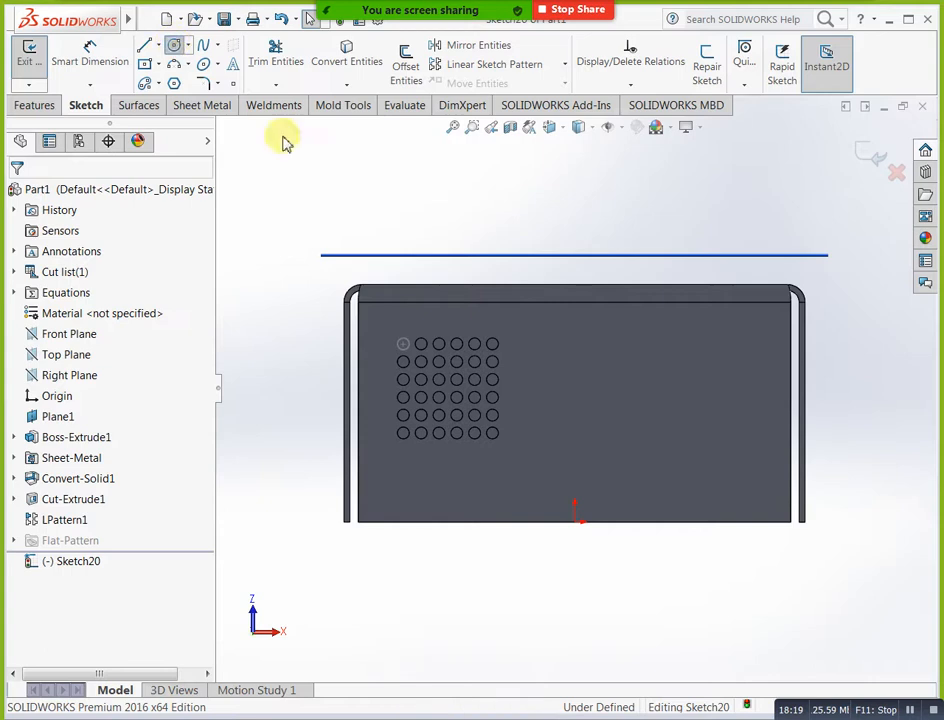
left_click(174, 45)
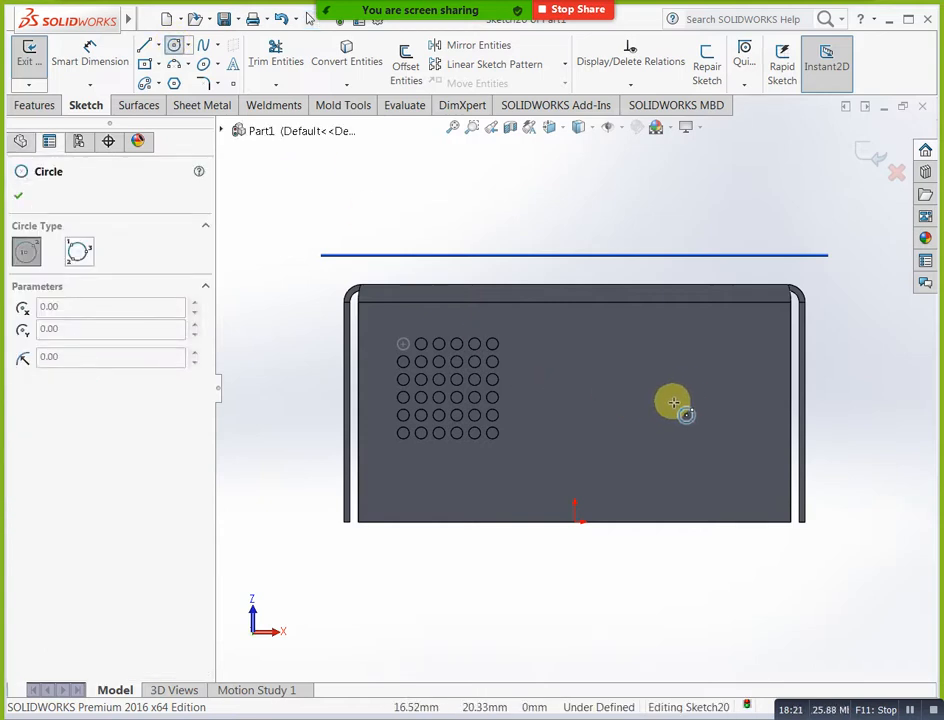
left_click(672, 399)
left_click(690, 347)
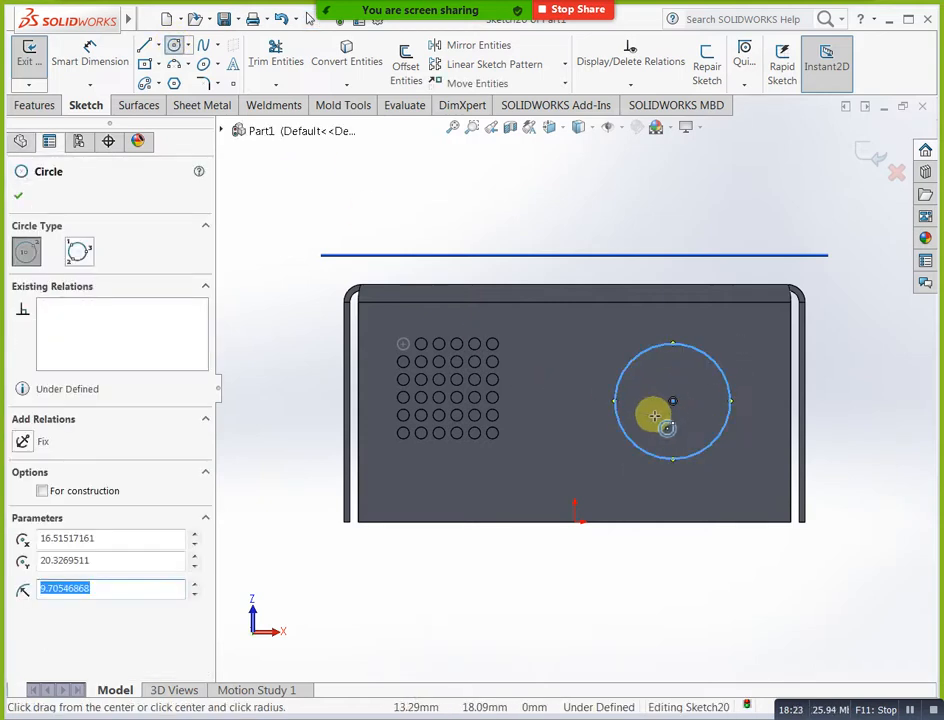
Dimension the circle's diameter as 20 mm.
left_click(100, 50)
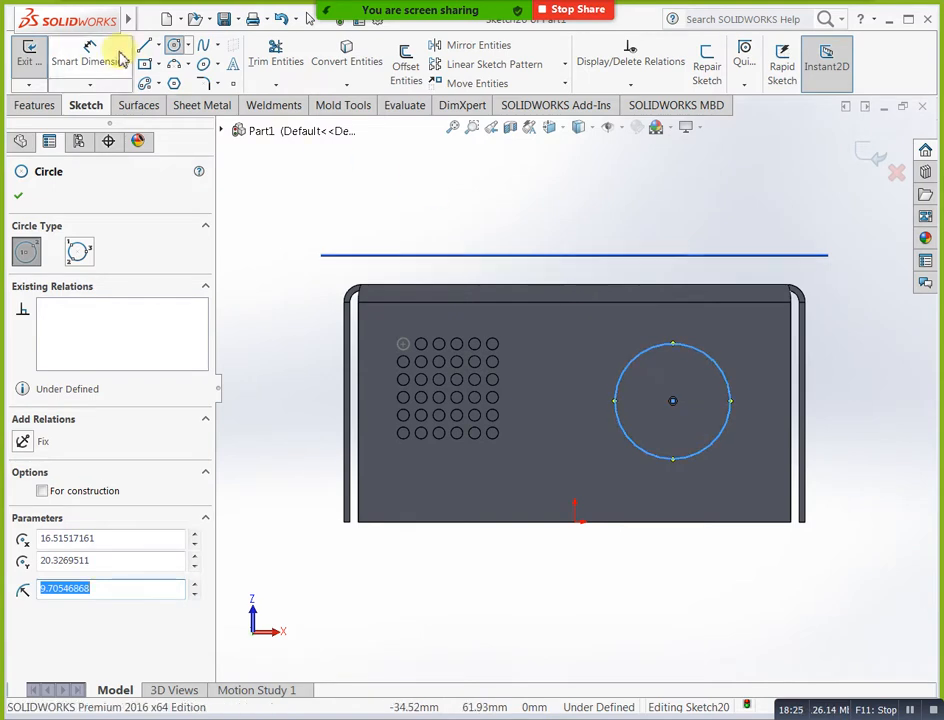
left_click(754, 328)
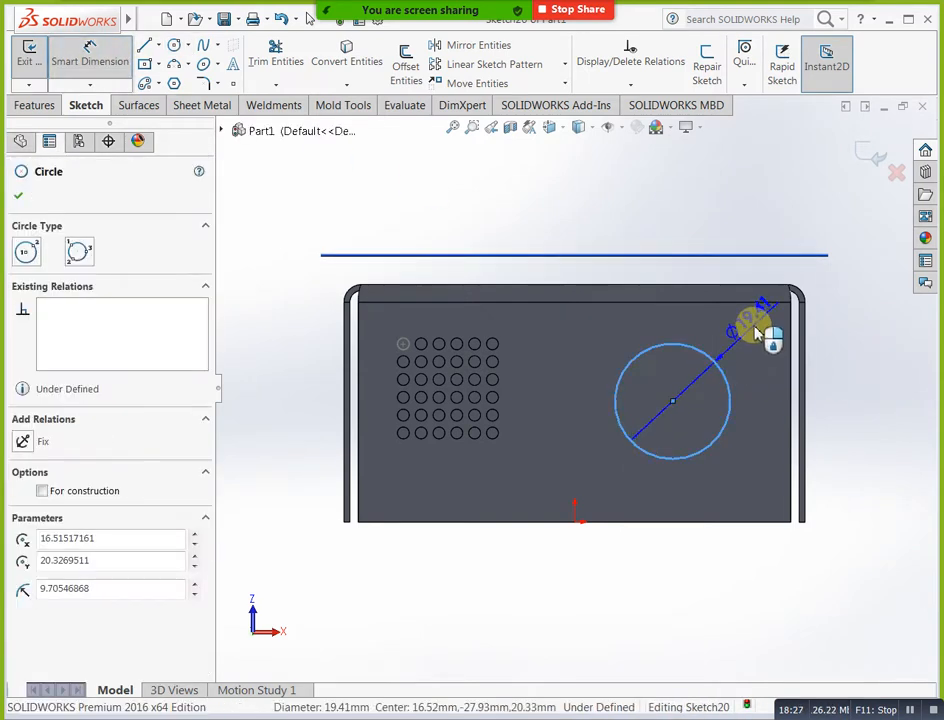
left_click(760, 333)
type("20")
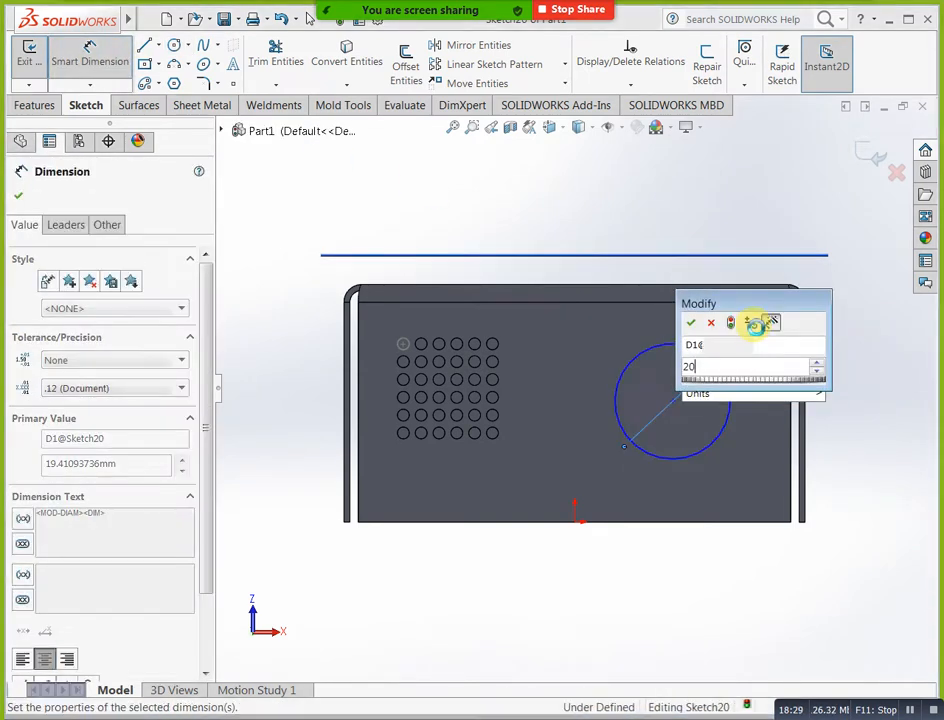
key("Return")
Dimension the circle's centre 20 mm from the face's long free edge.
left_click(660, 521)
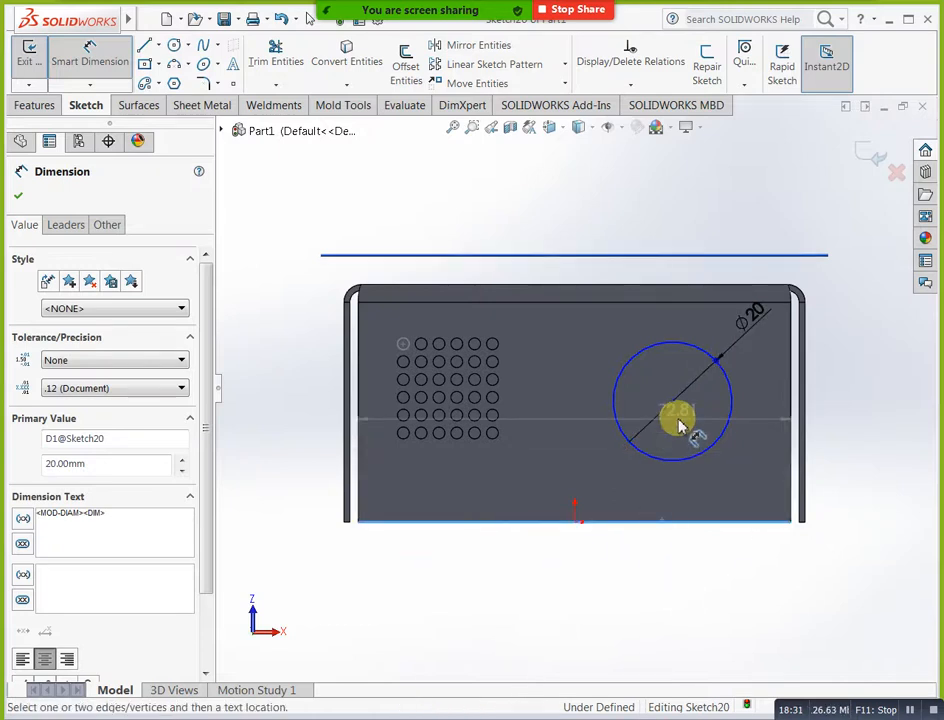
left_click(675, 403)
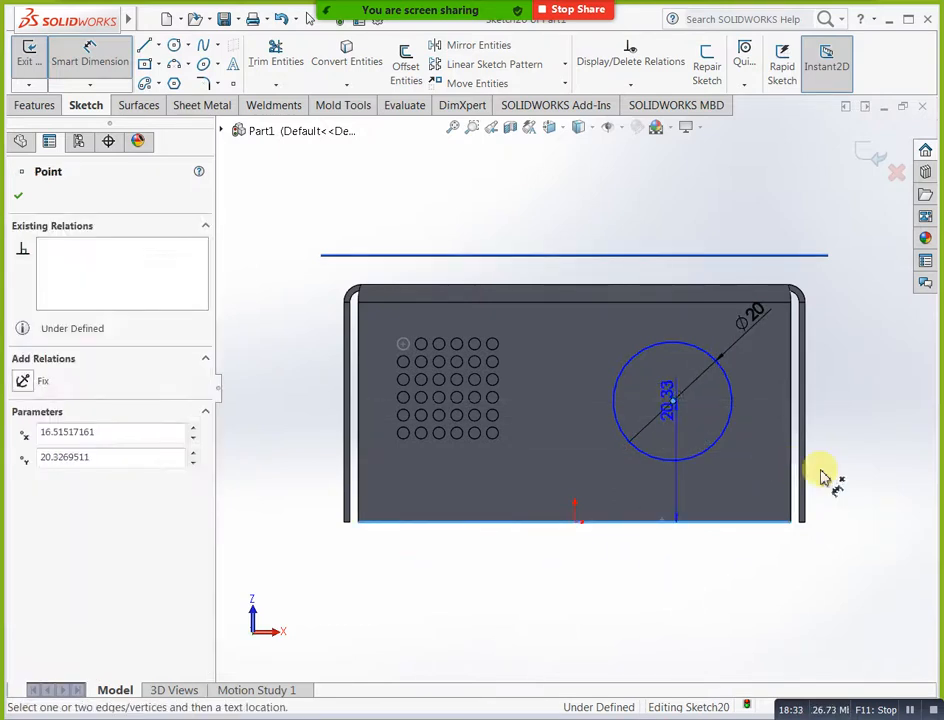
left_click(878, 478)
type("2")
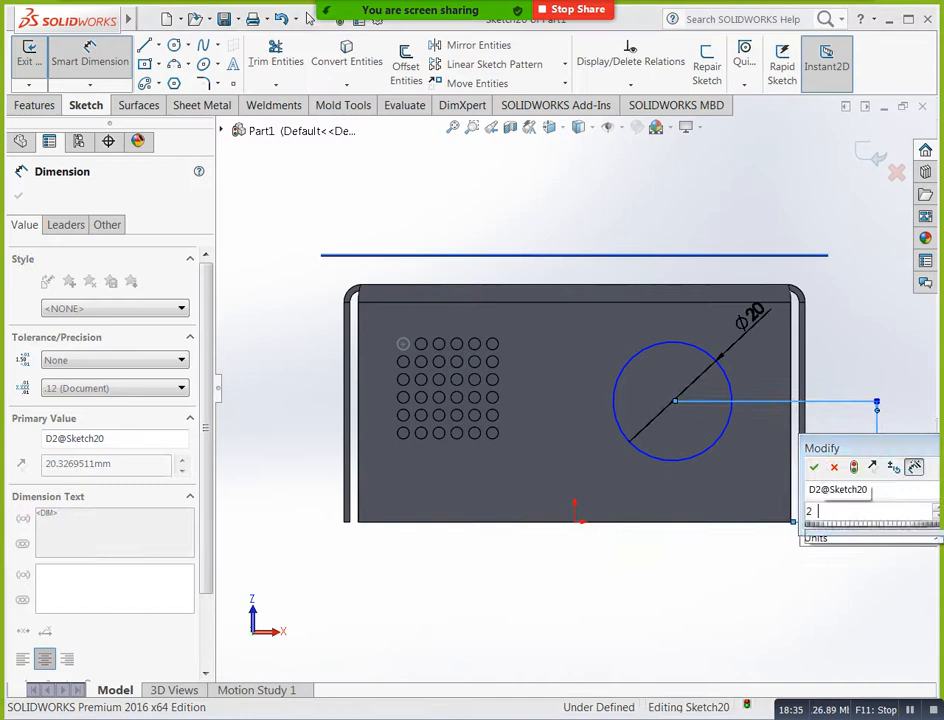
type("0")
key("Return")
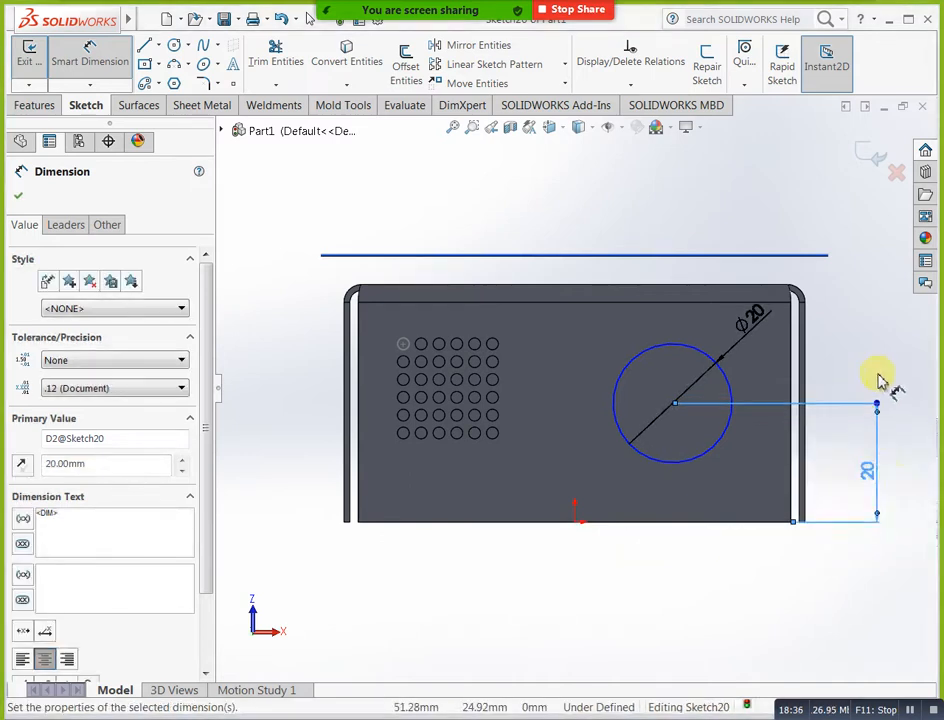
left_click(855, 374)
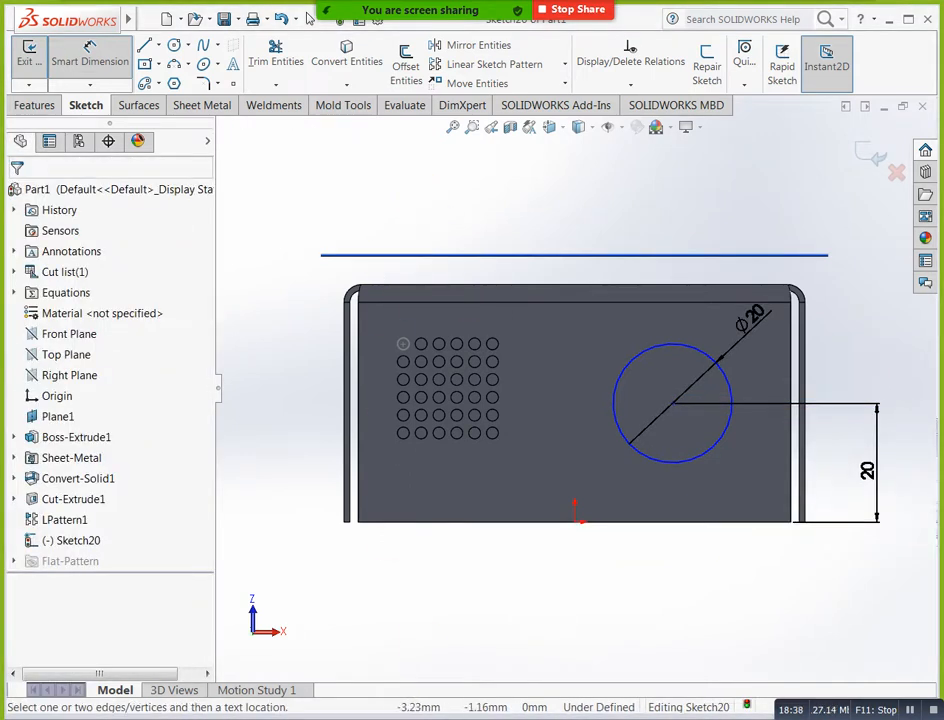
Offset the 20 mm circle inward by 1 mm in one direction only, using a reversed offset.
left_click(174, 45)
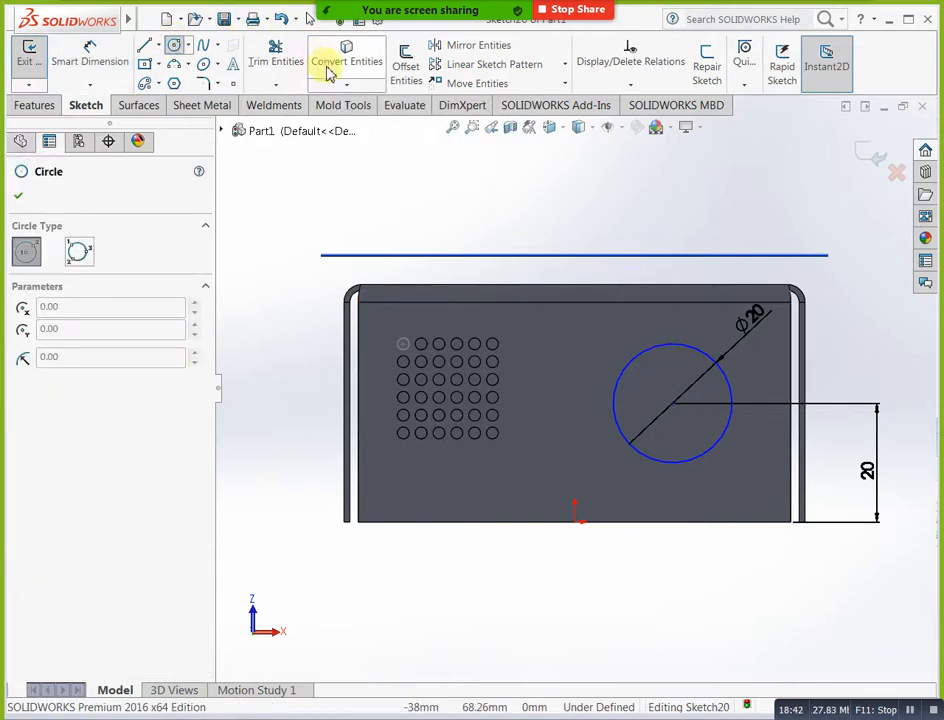
left_click(408, 66)
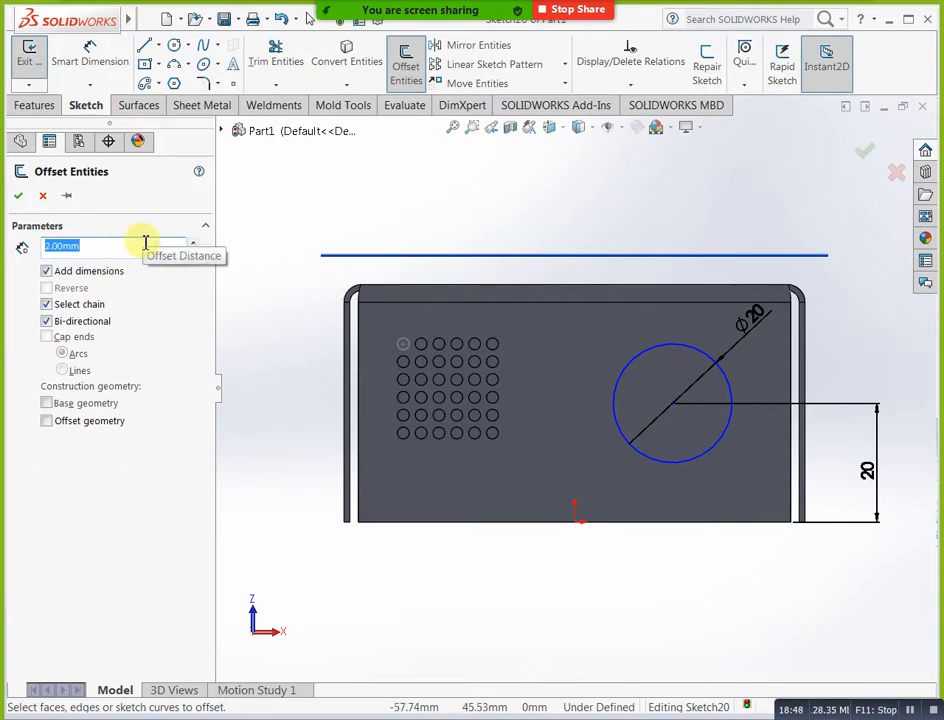
left_click(687, 354)
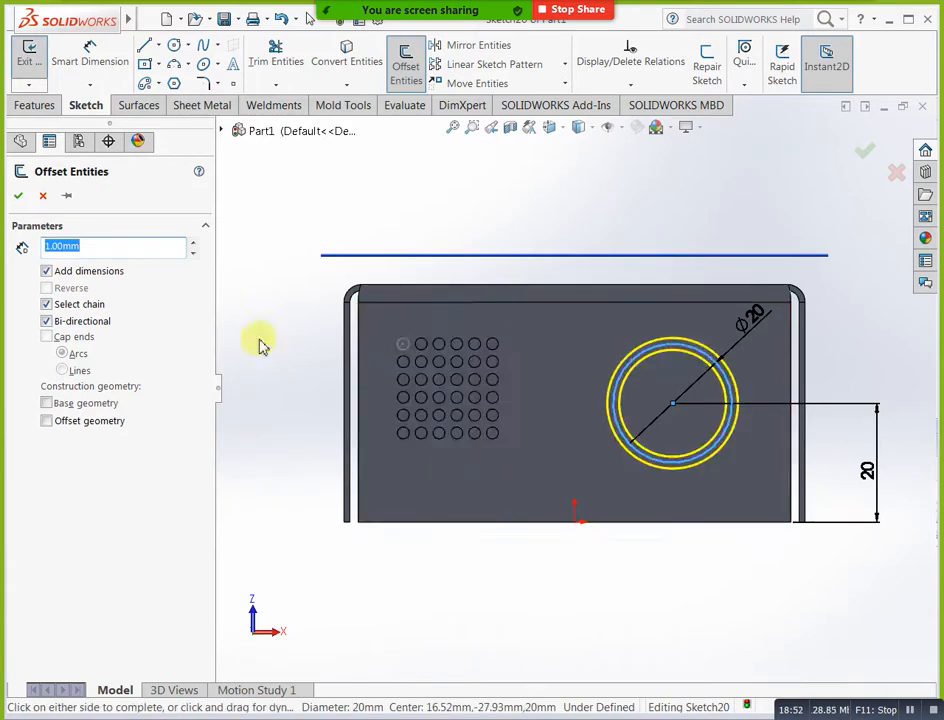
left_click(46, 321)
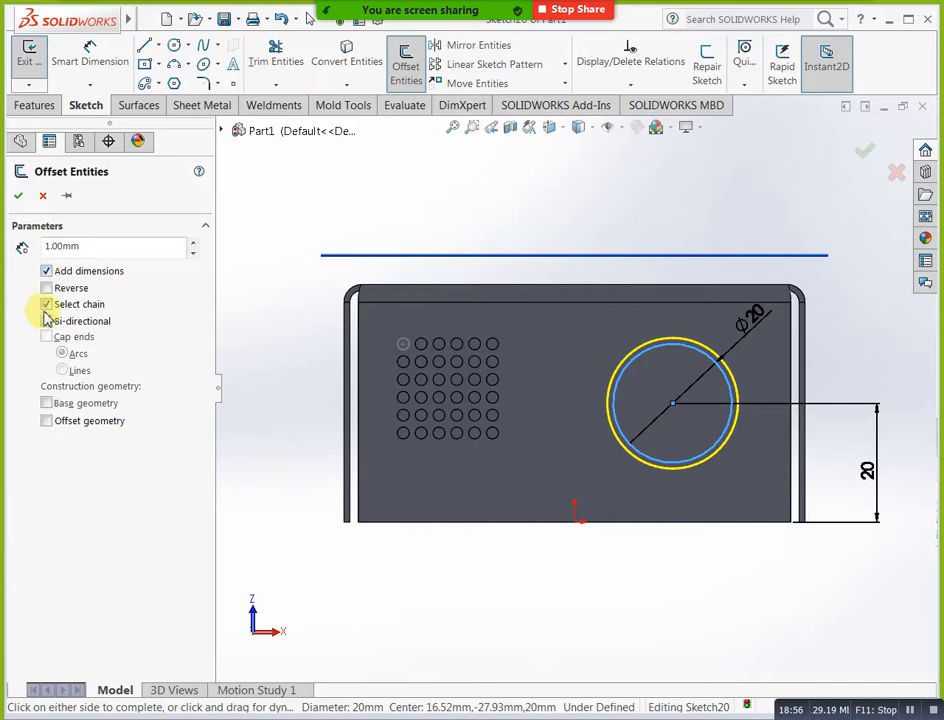
left_click(46, 288)
left_click(46, 304)
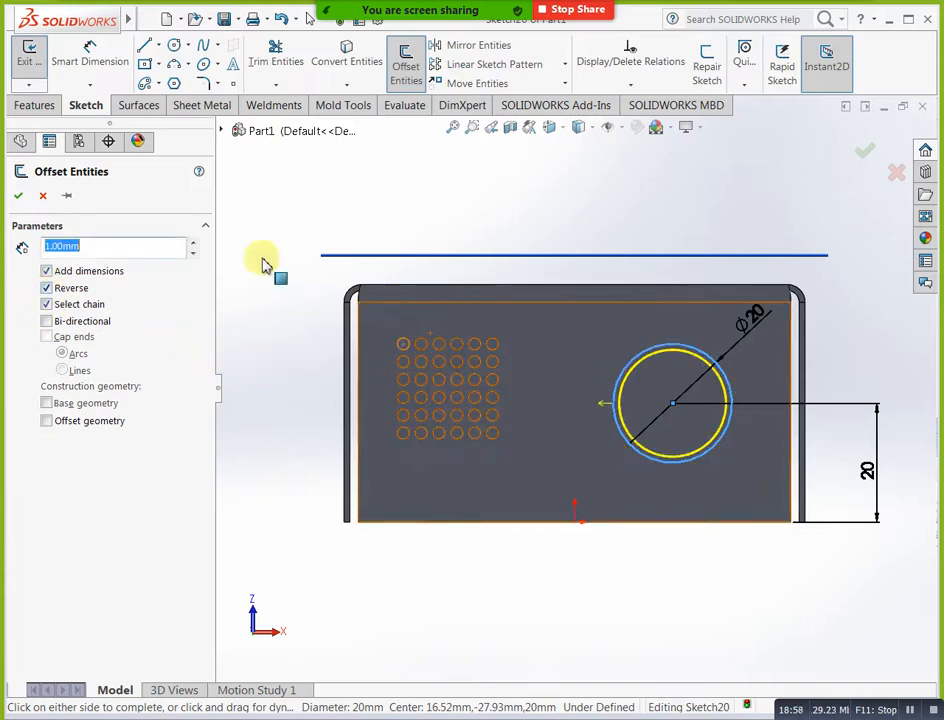
left_click(20, 197)
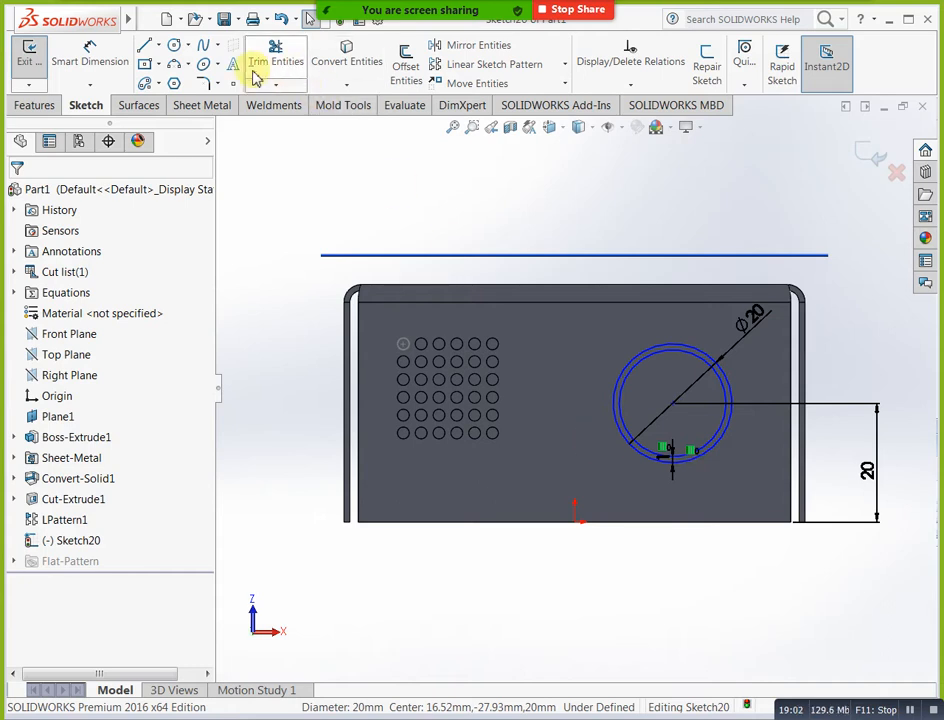
Offset the inner circle of the ring inward by 3 mm using a reversed offset.
left_click(405, 62)
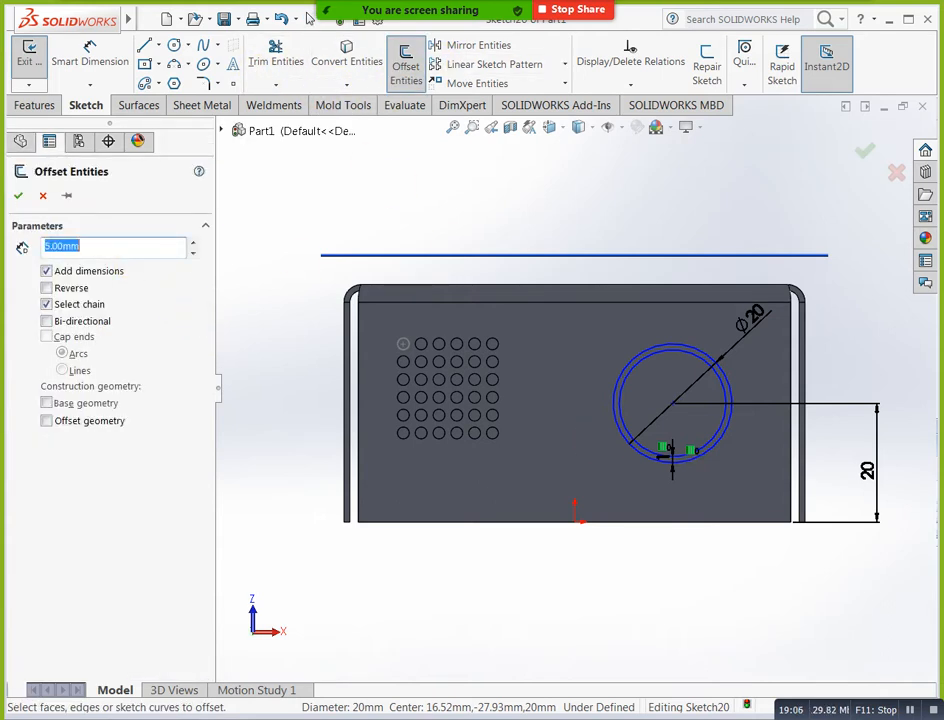
left_click(692, 360)
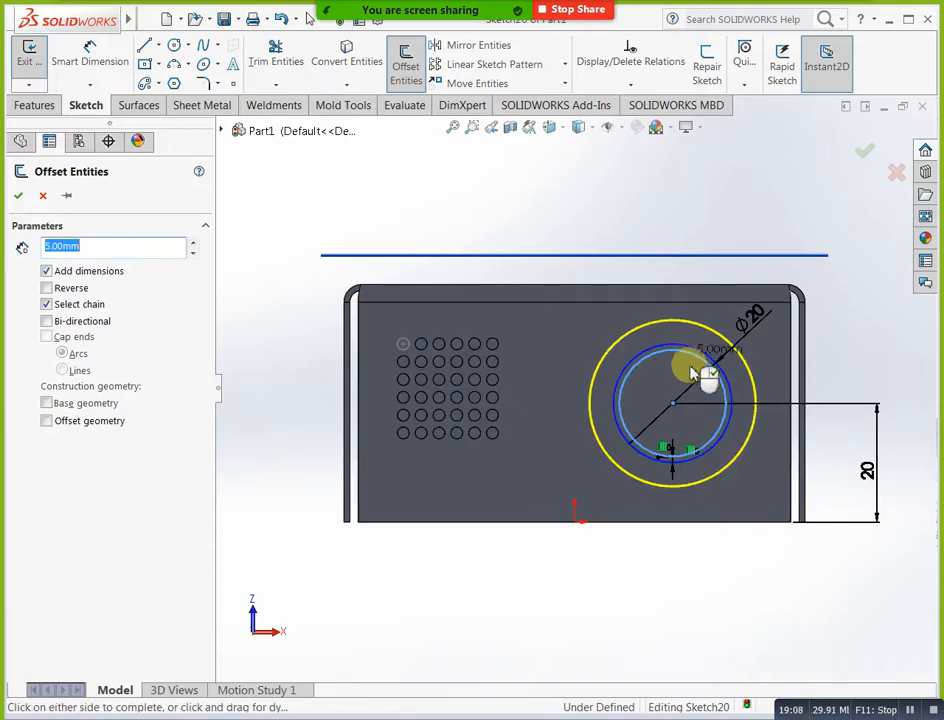
left_click(47, 295)
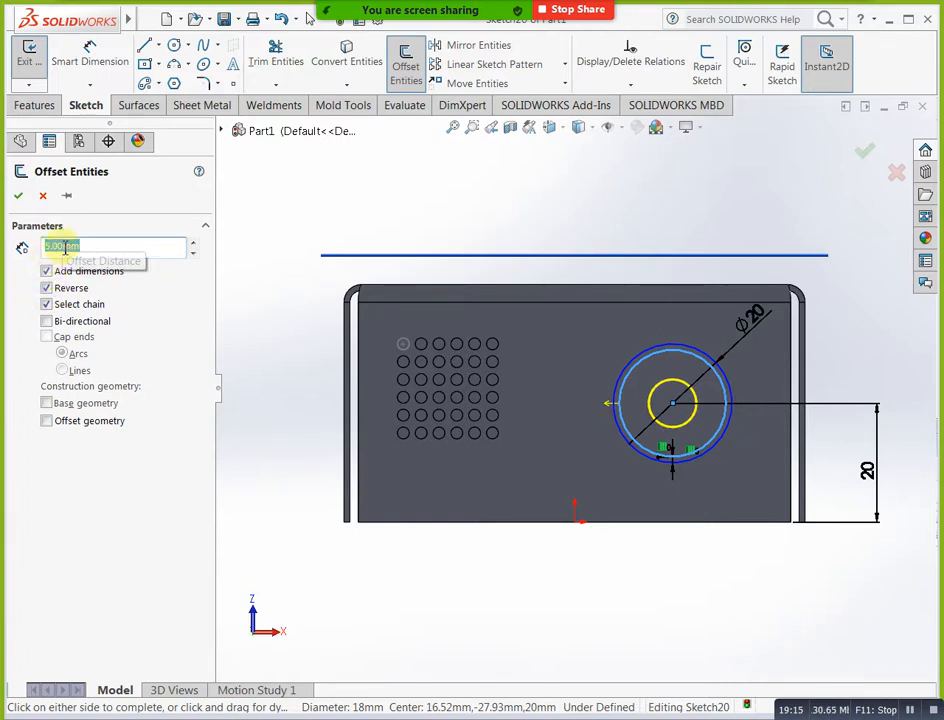
type("3")
key("Return")
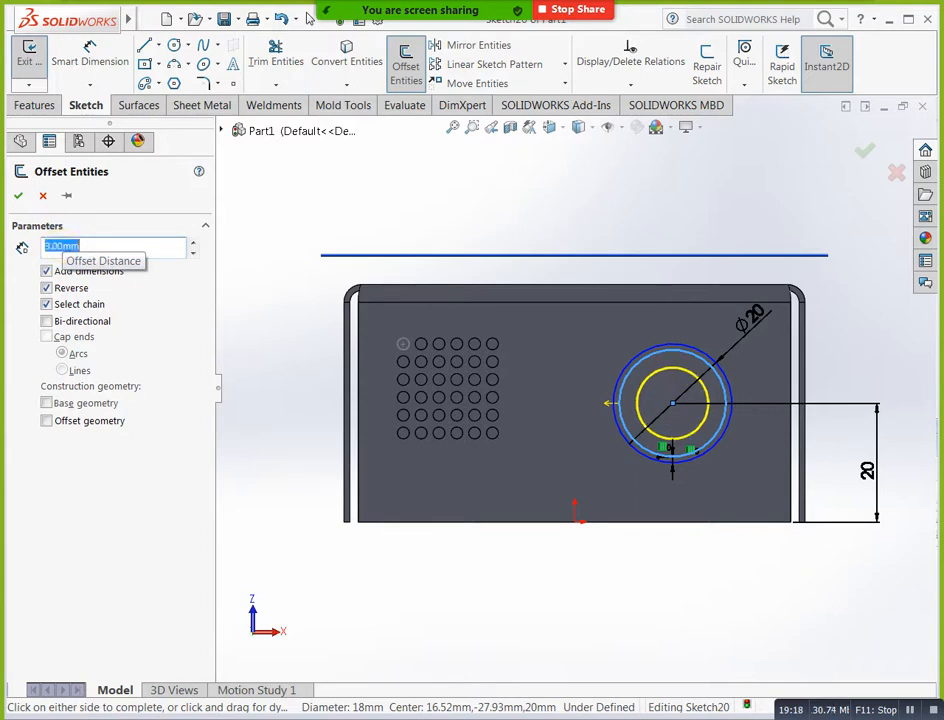
left_click(20, 195)
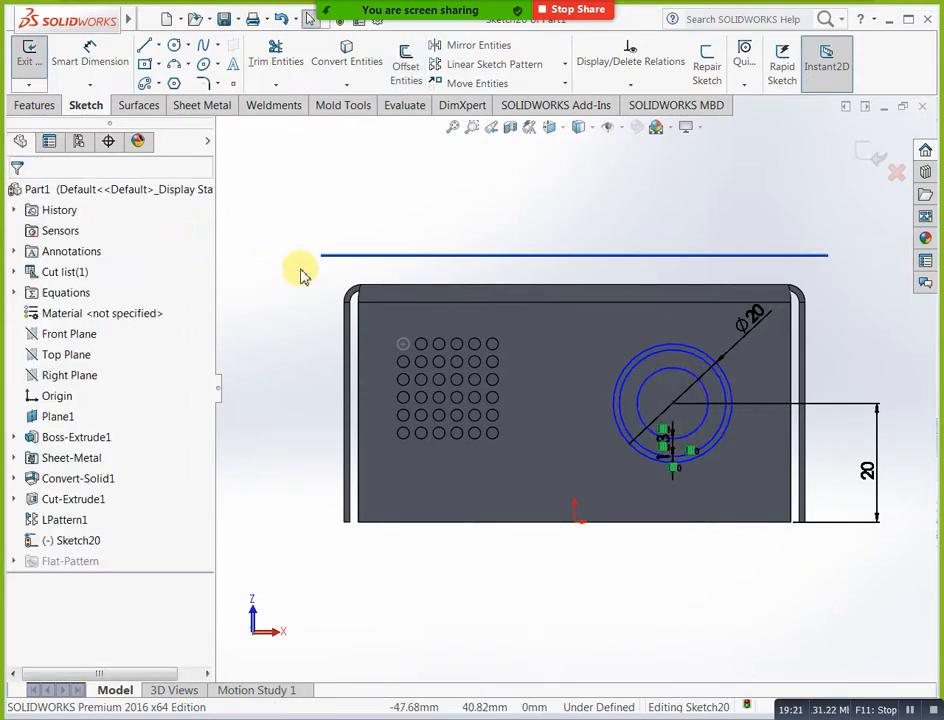
Examine the existing relations and size parameters of the 20 mm circle and the first circle offset inside it.
scroll(727, 396, "down", 1)
scroll(720, 385, "down", 2)
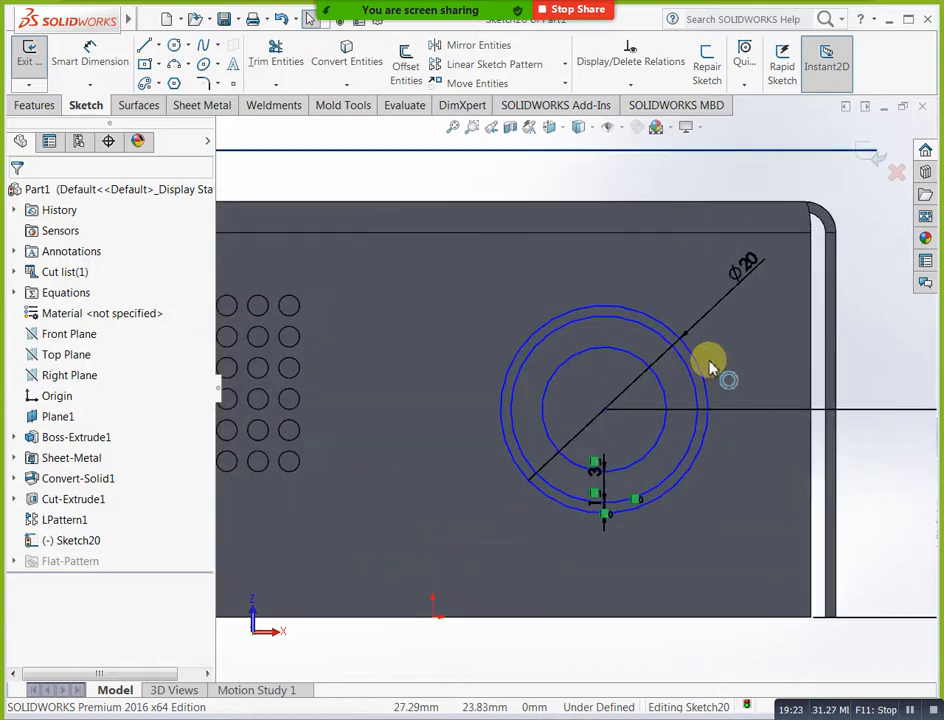
left_click(649, 310)
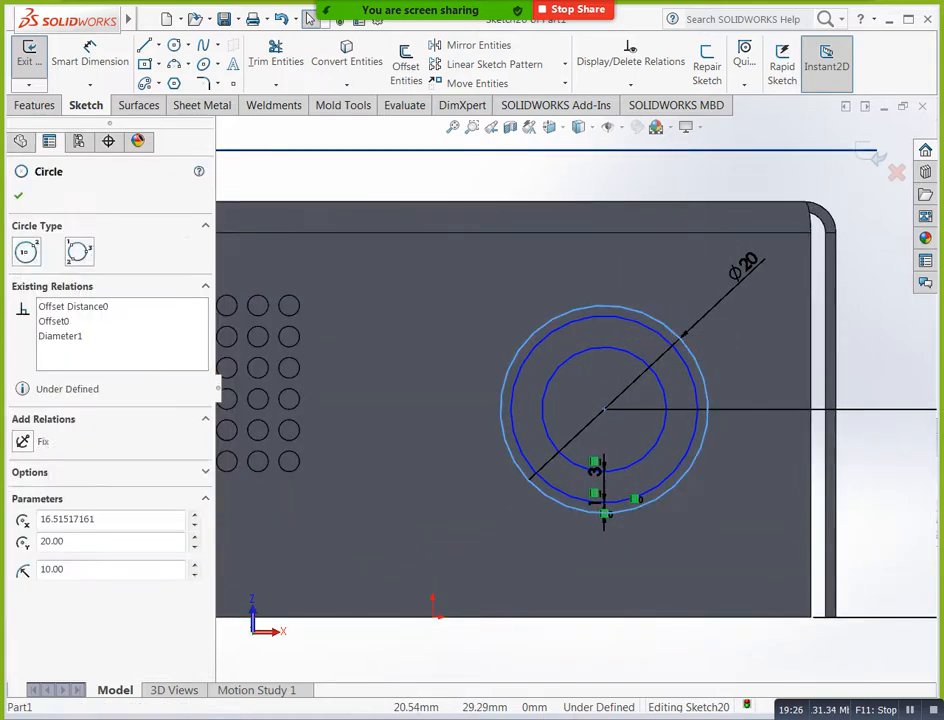
left_click(638, 290)
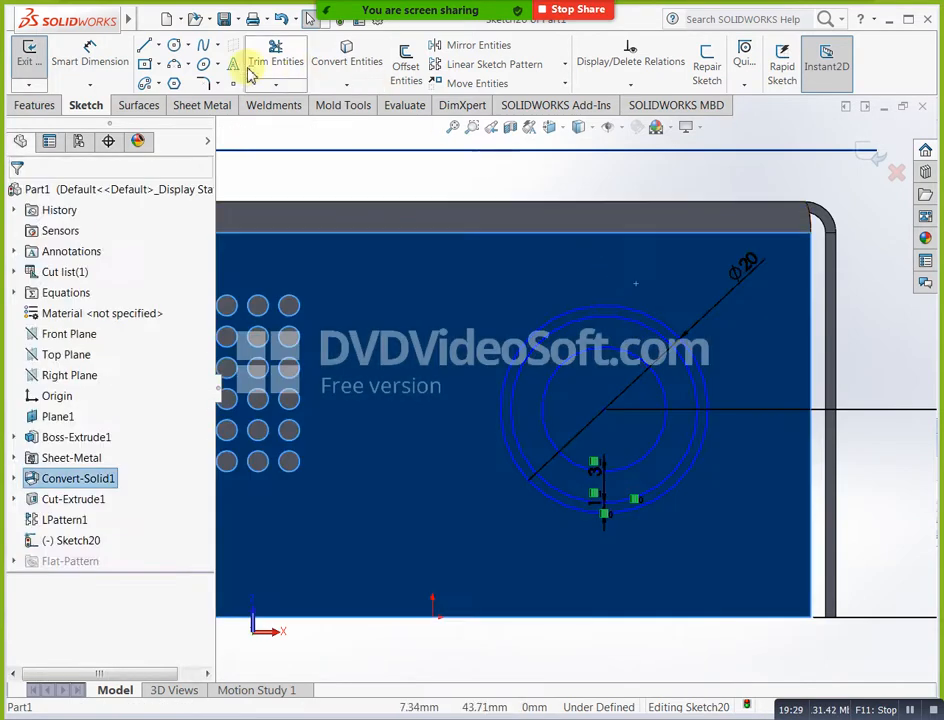
left_click(90, 52)
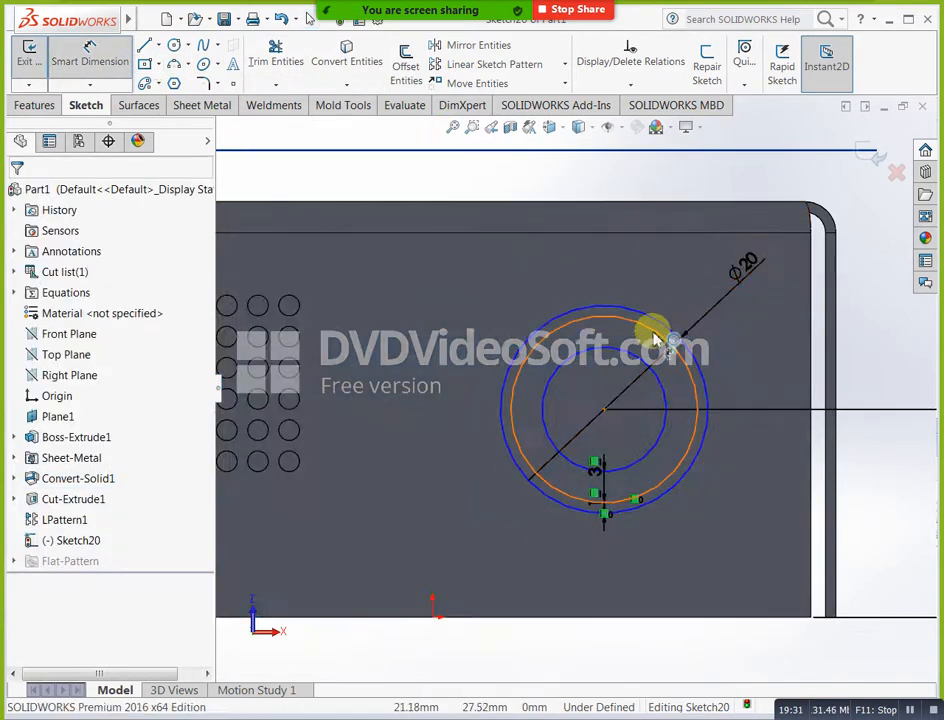
left_click(656, 328)
key("Escape")
key("Escape")
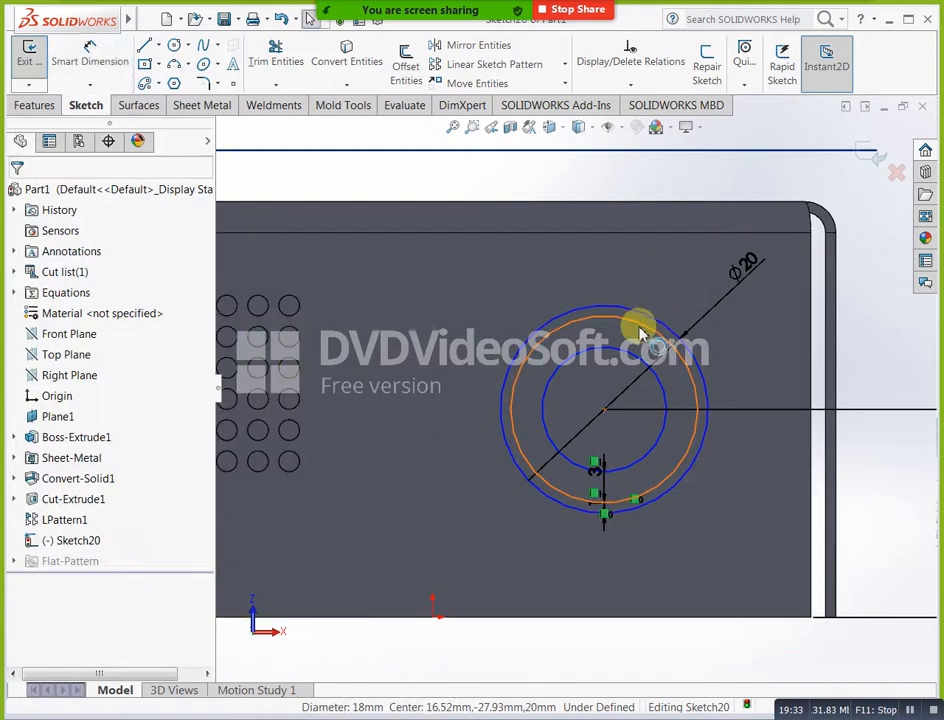
left_click(638, 329)
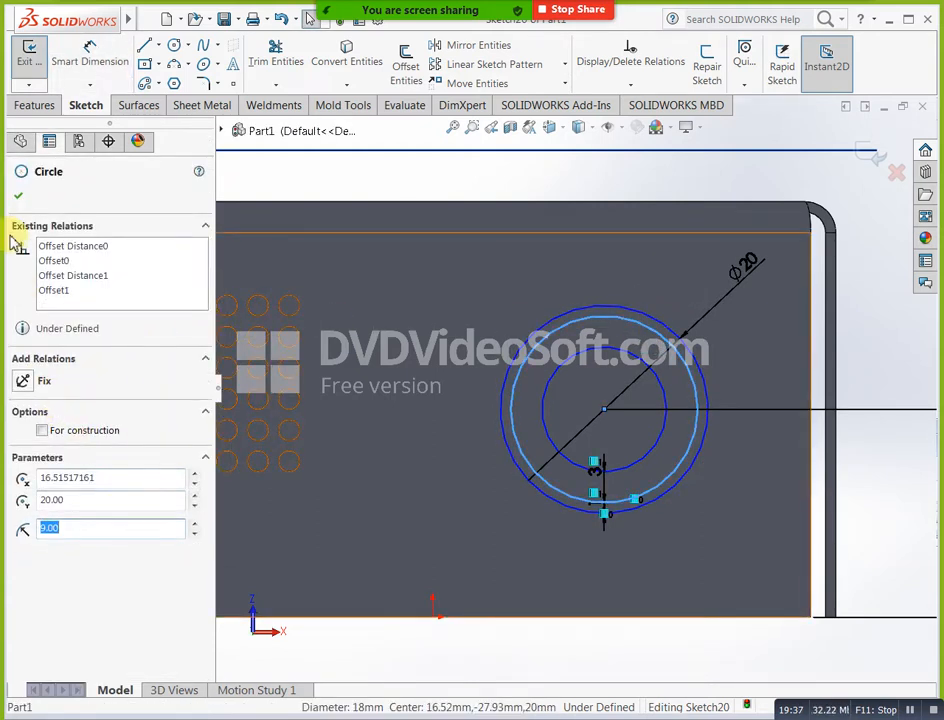
left_click(18, 199)
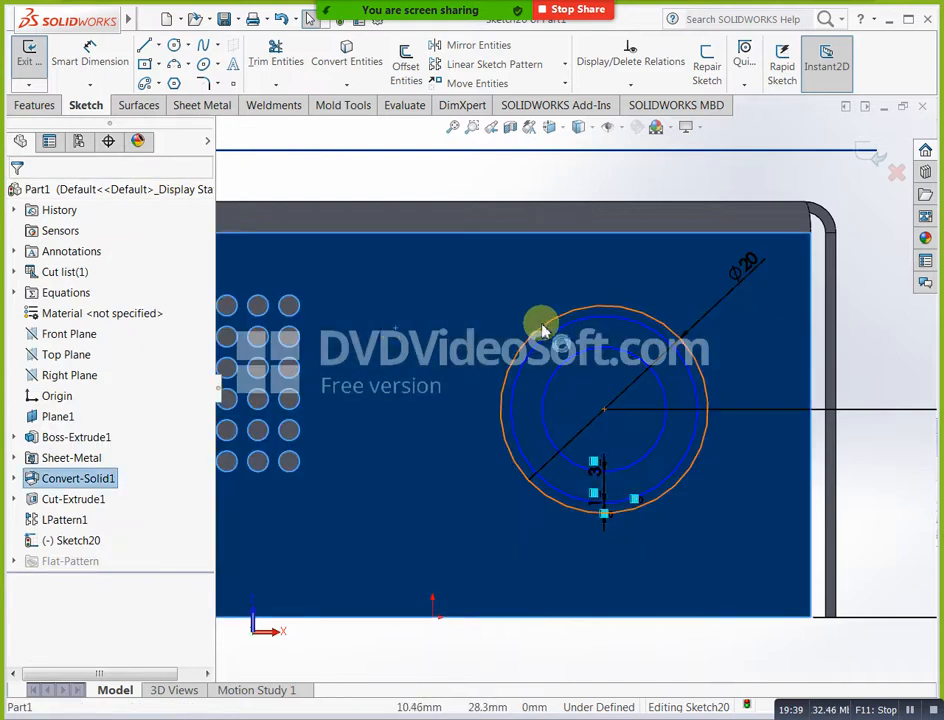
Try to dimension the diameter of the middle circle.
left_click(449, 283)
scroll(446, 301, "up", 2)
left_click(92, 58)
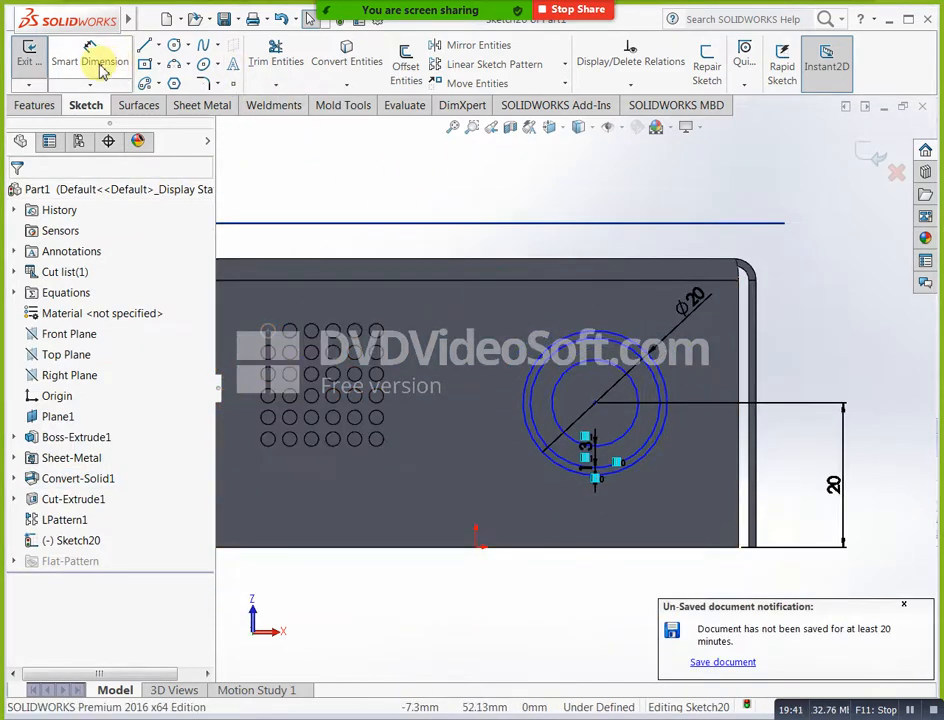
left_click(660, 385)
left_click(788, 350)
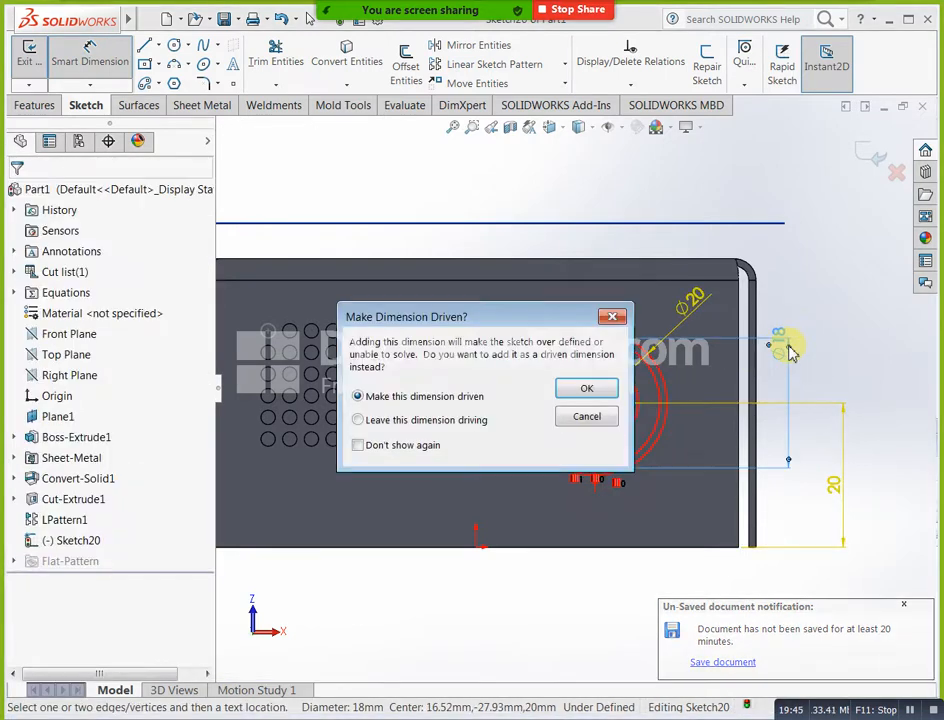
key("Escape")
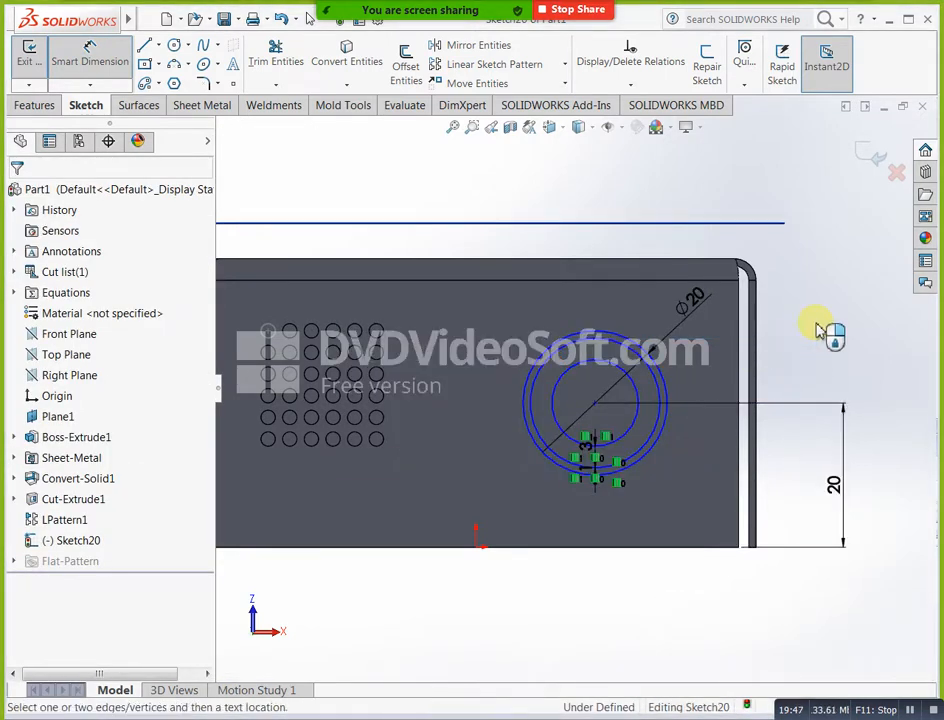
key("Escape")
Delete the 1 mm and 3 mm offset dimensions between the concentric circles.
scroll(657, 403, "down", 4)
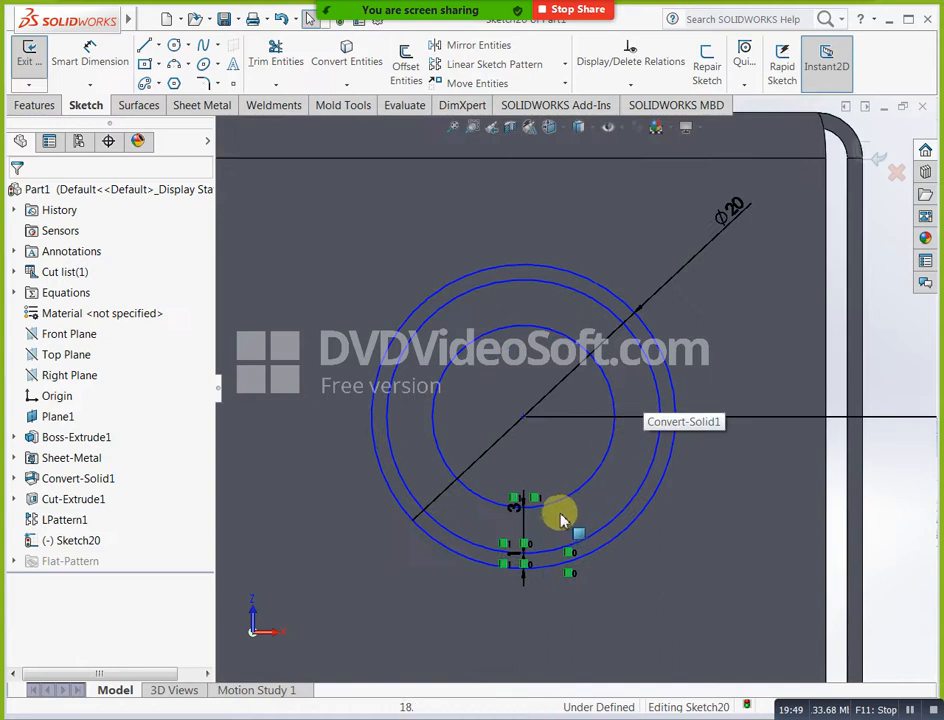
left_click(524, 519)
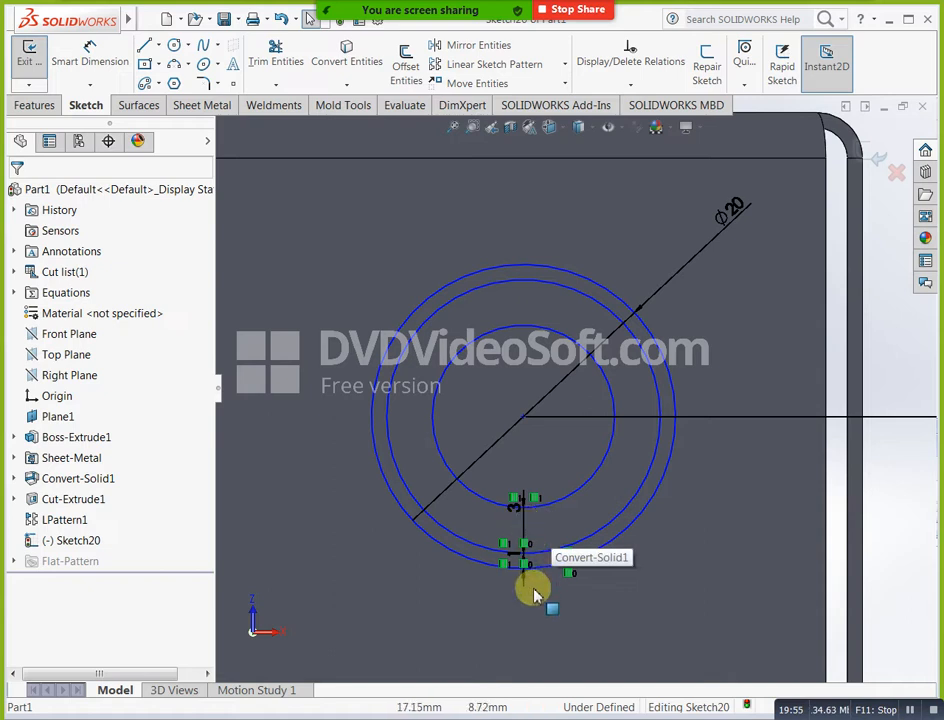
left_click(524, 581)
left_click(532, 603)
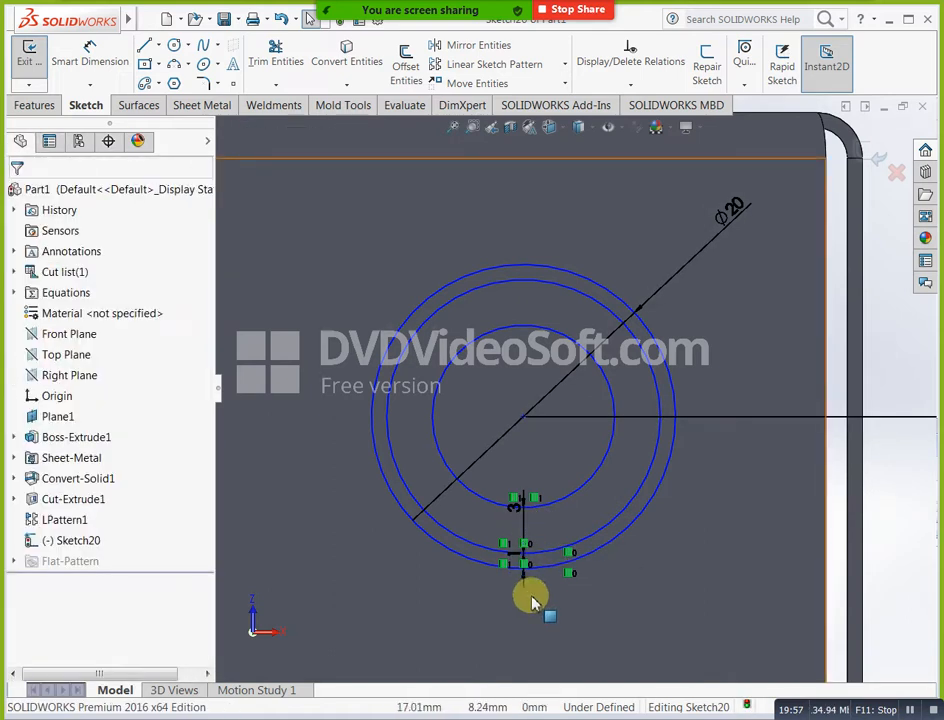
left_click(525, 583)
key("Delete")
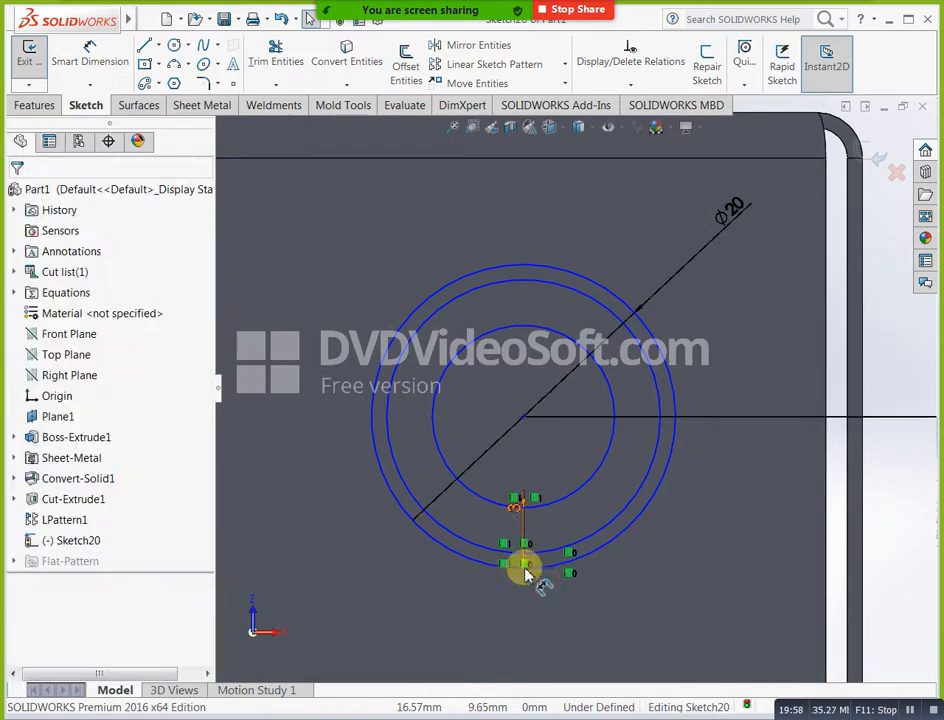
left_click(514, 506)
key("Delete")
scroll(551, 527, "down", 2)
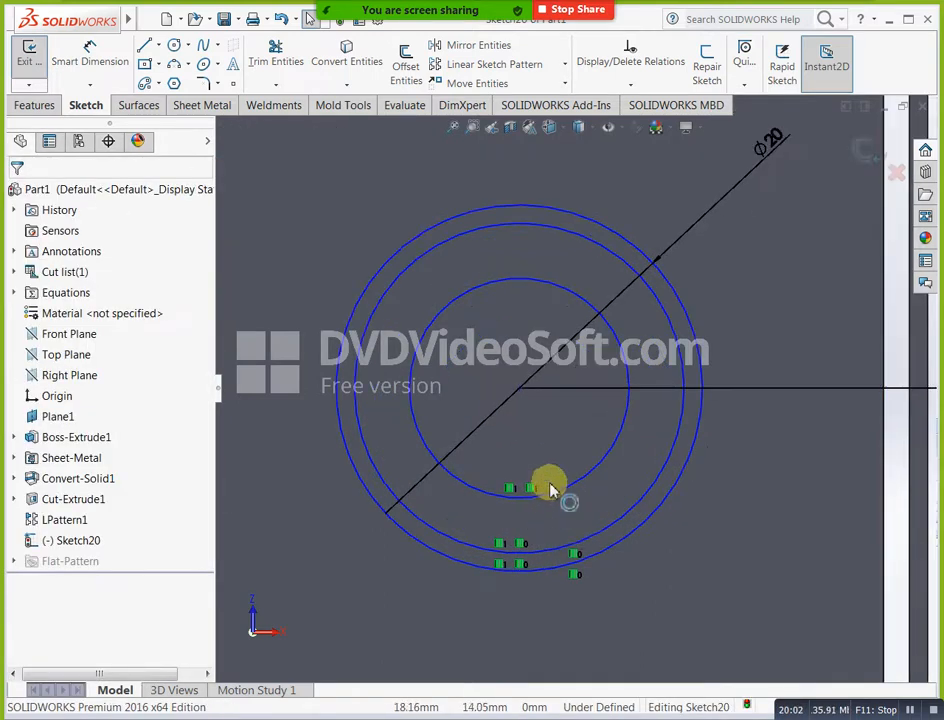
Offset the innermost circle outward by 1 mm in one direction.
left_click(402, 63)
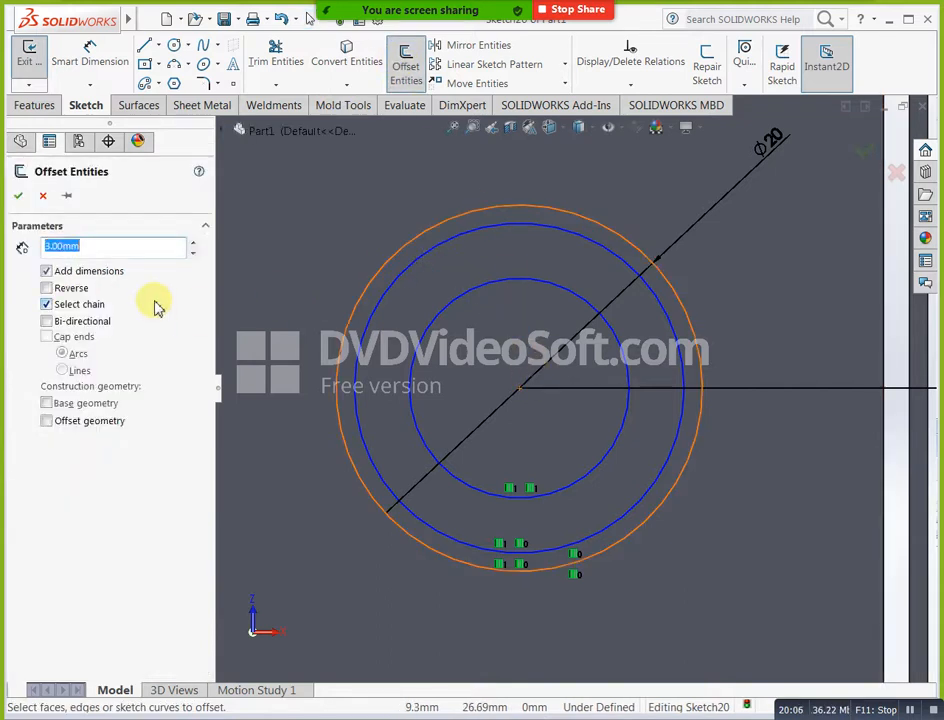
left_click(508, 283)
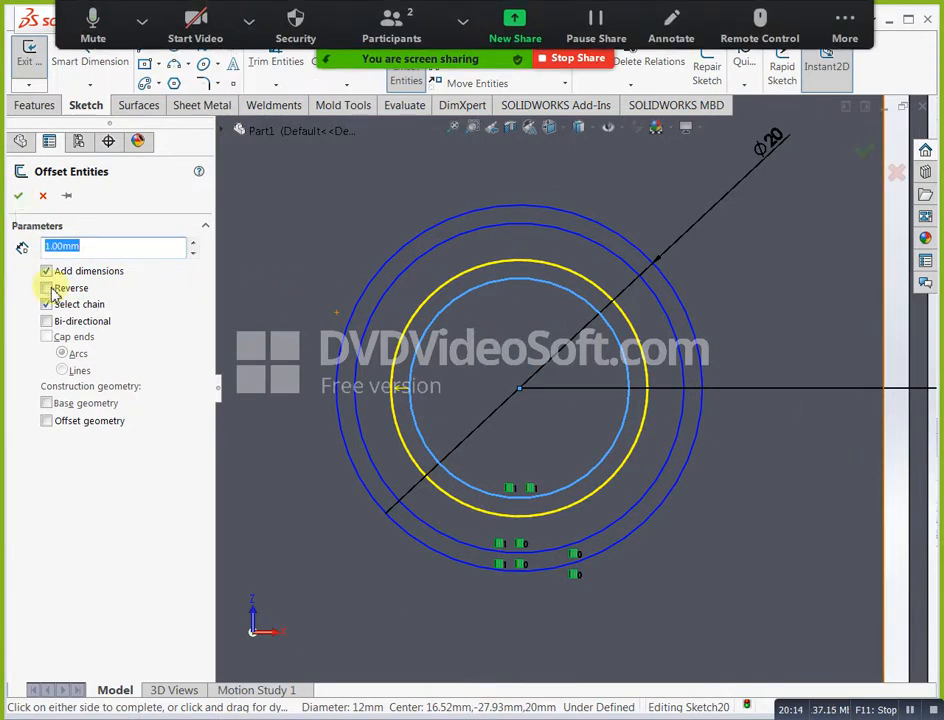
left_click(18, 197)
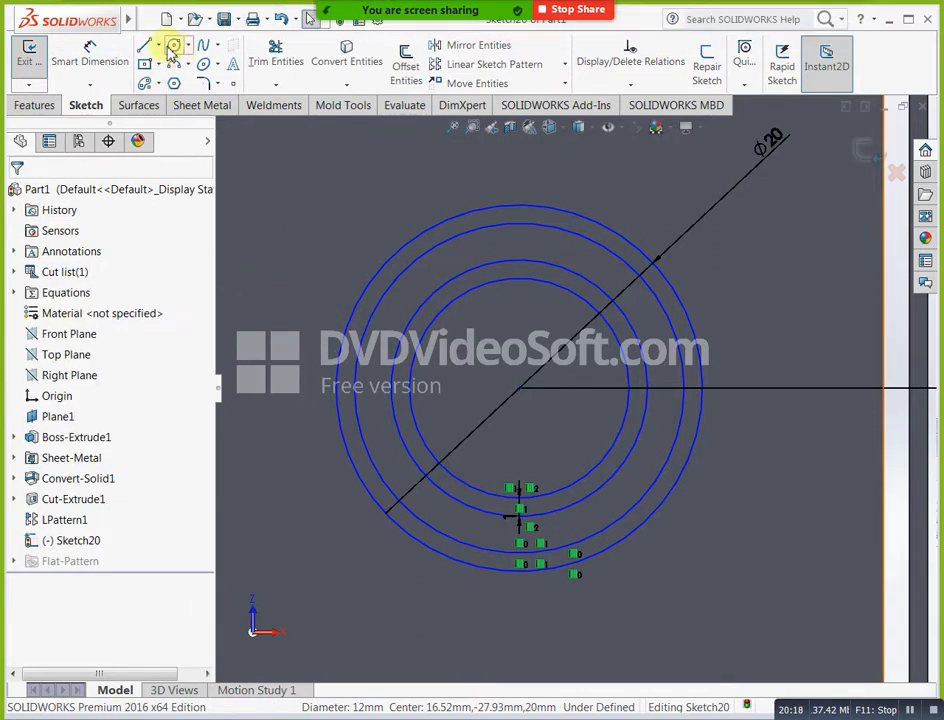
Draw a circle about 5 mm in diameter at the common centre of the concentric circles.
left_click(174, 45)
left_click(521, 386)
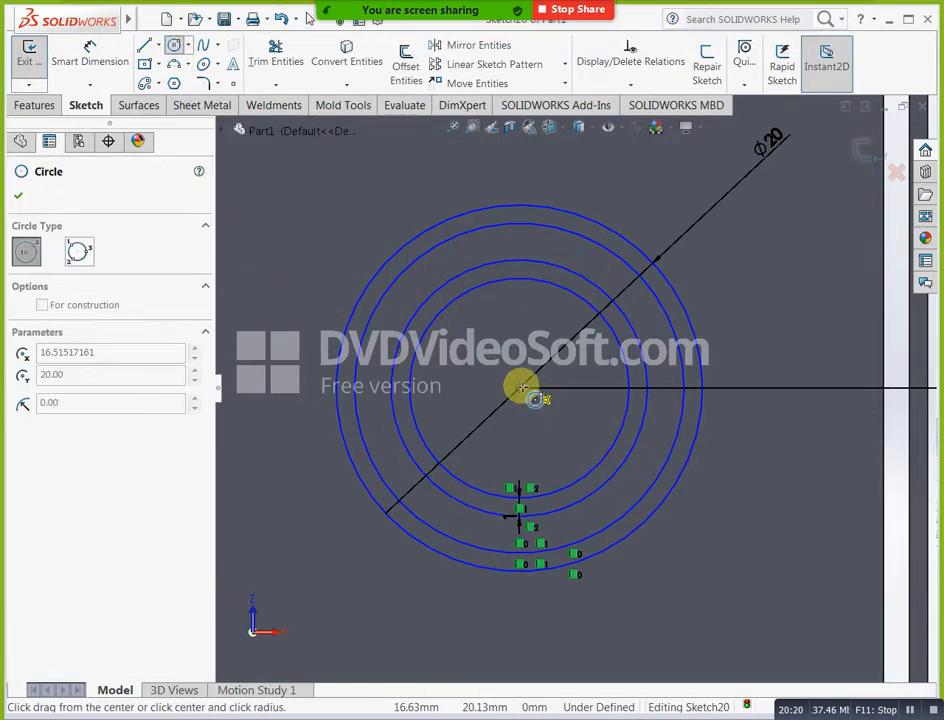
left_click(527, 347)
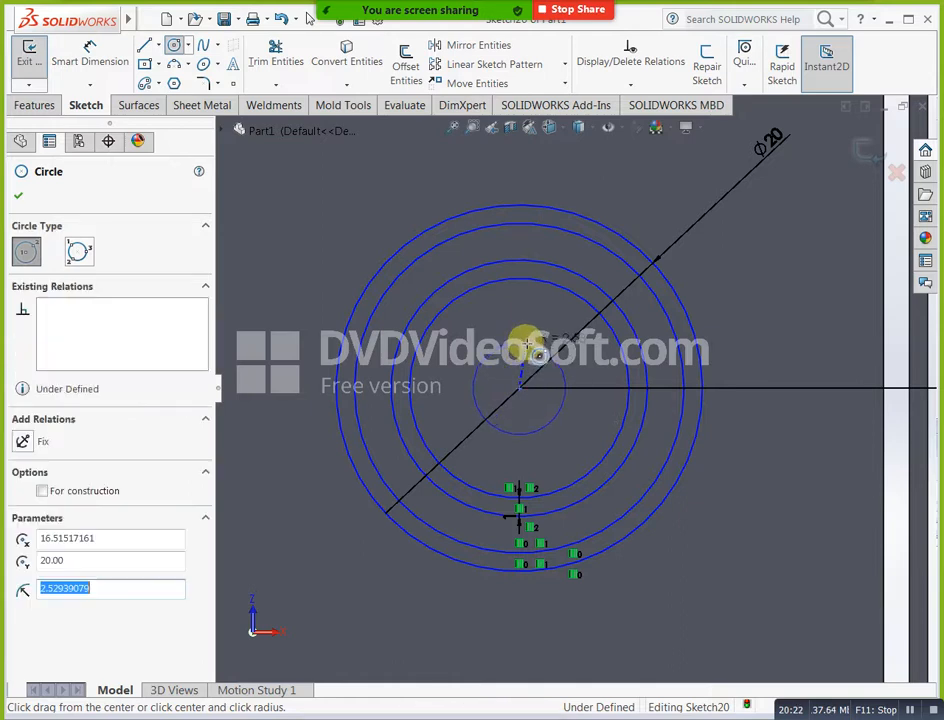
key("Escape")
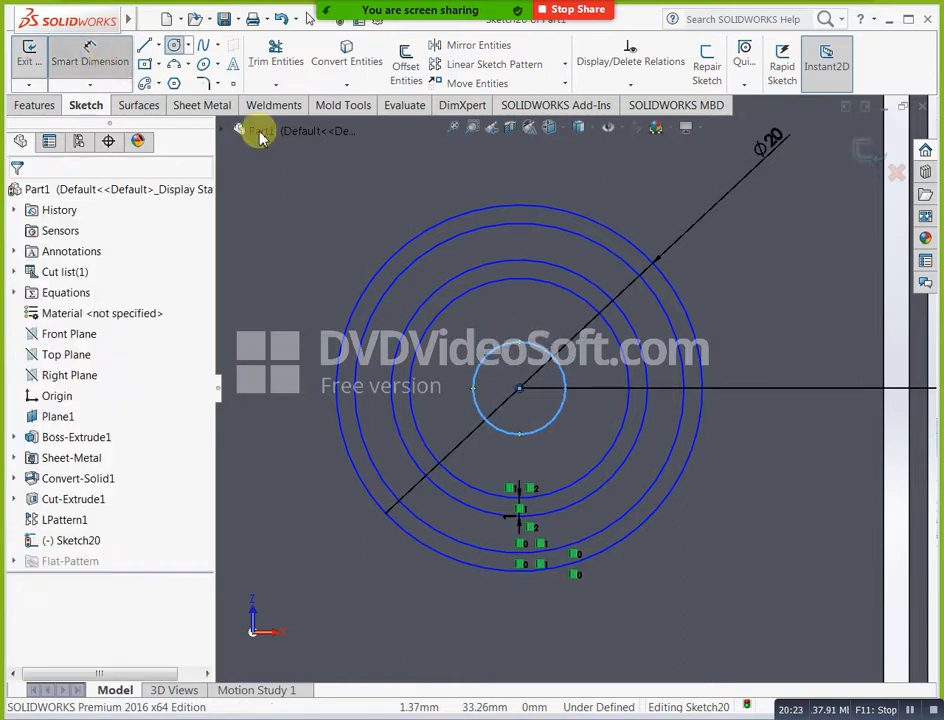
Dimension the new innermost circle's diameter as 5 mm.
left_click(553, 362)
left_click(778, 352)
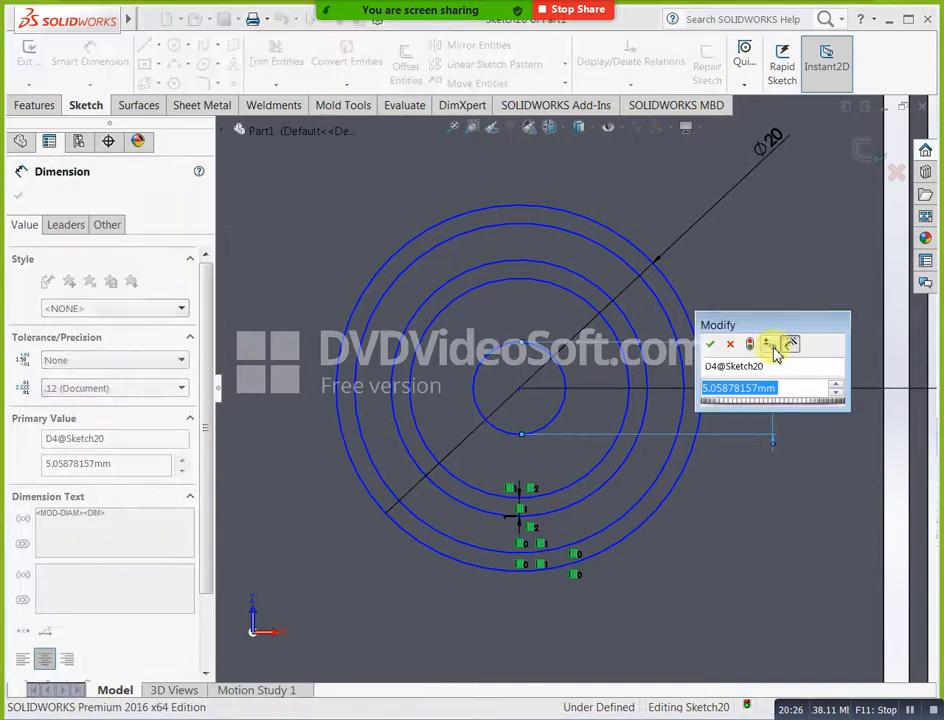
type("5")
key("Return")
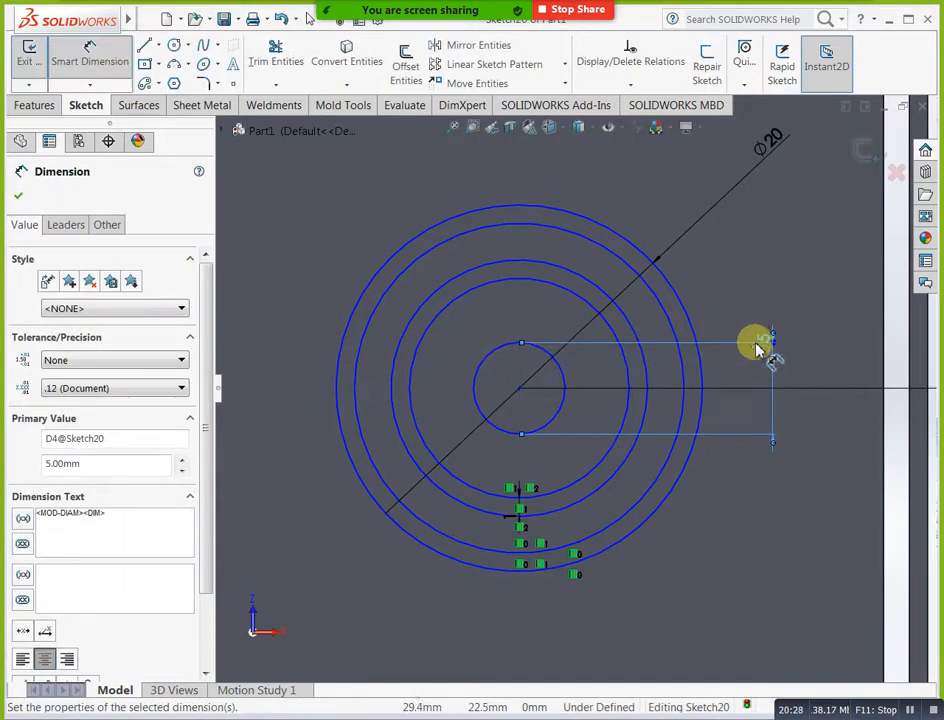
Change the innermost circle's diameter dimension to 6 mm.
double_click(760, 344)
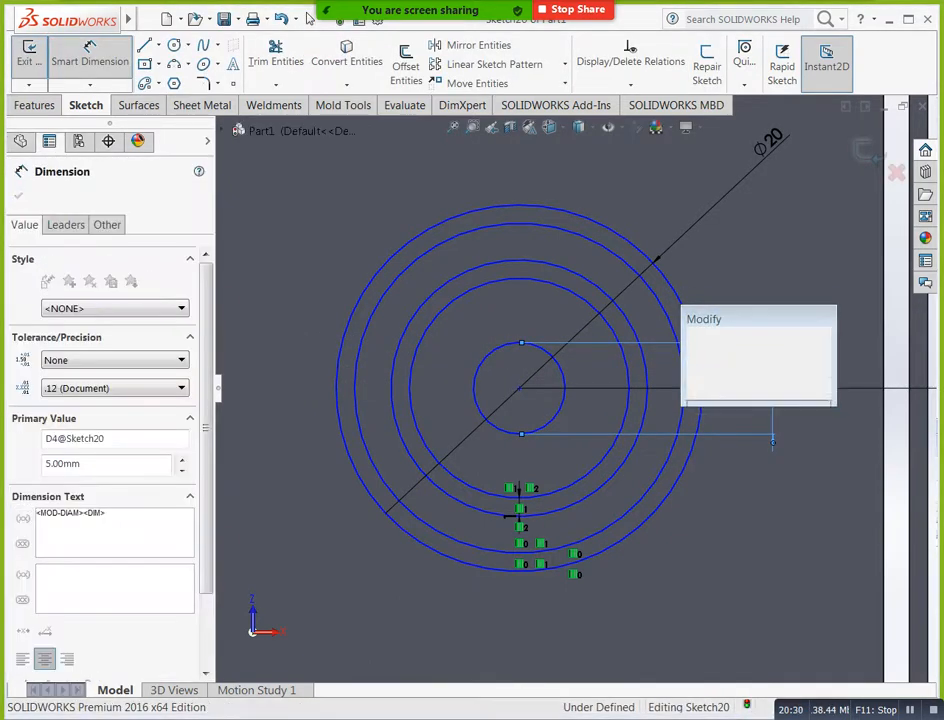
type("6")
key("Return")
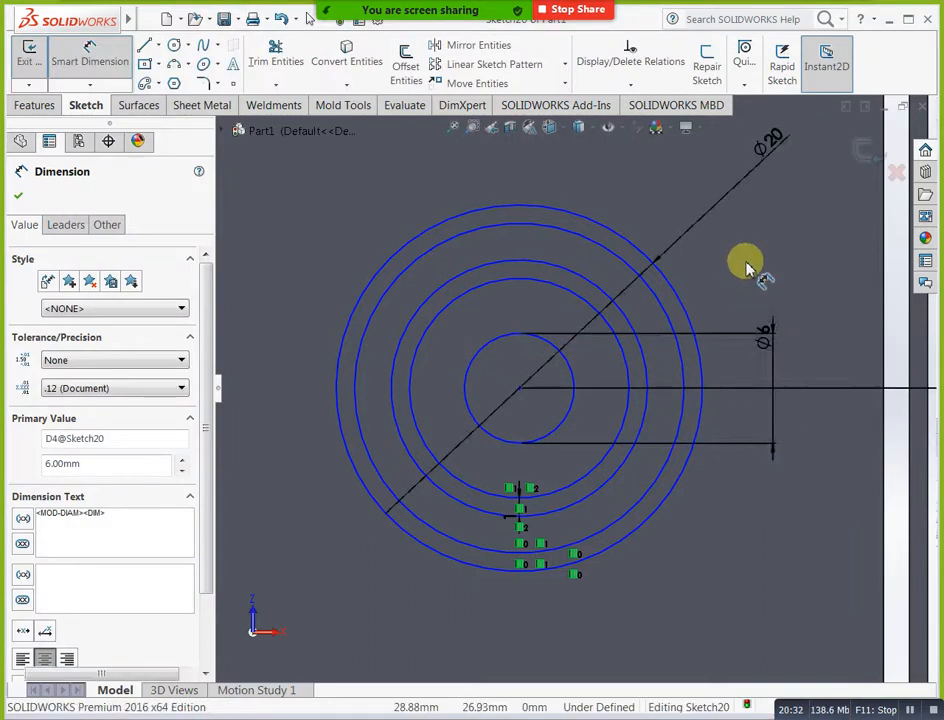
left_click(745, 265)
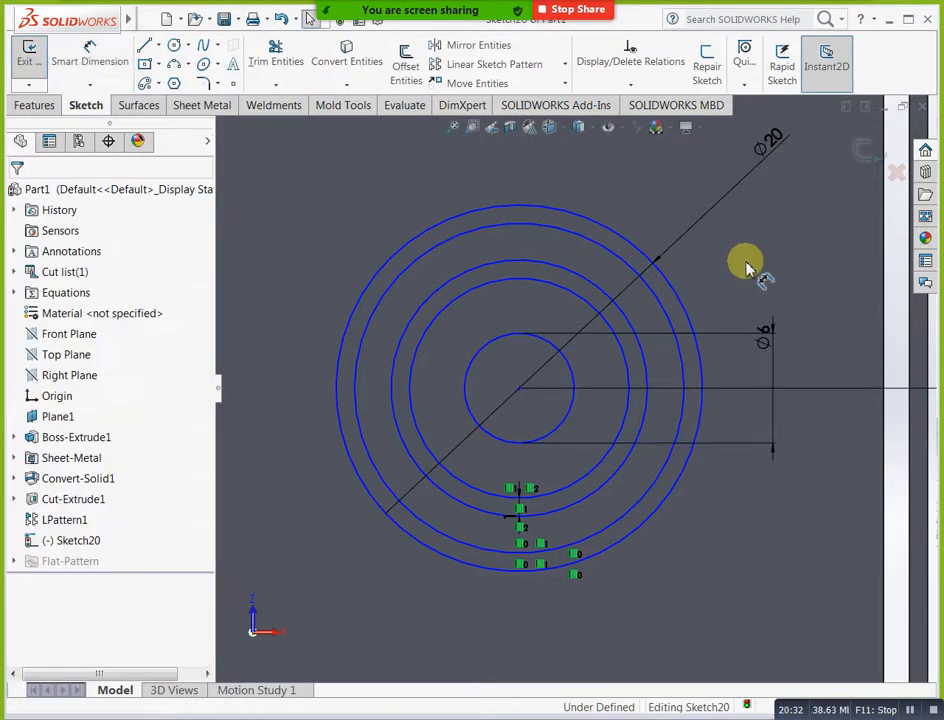
Offset the 6 mm circle outward by 1 mm to form the inner ring.
left_click(424, 64)
left_click(499, 344)
left_click(18, 196)
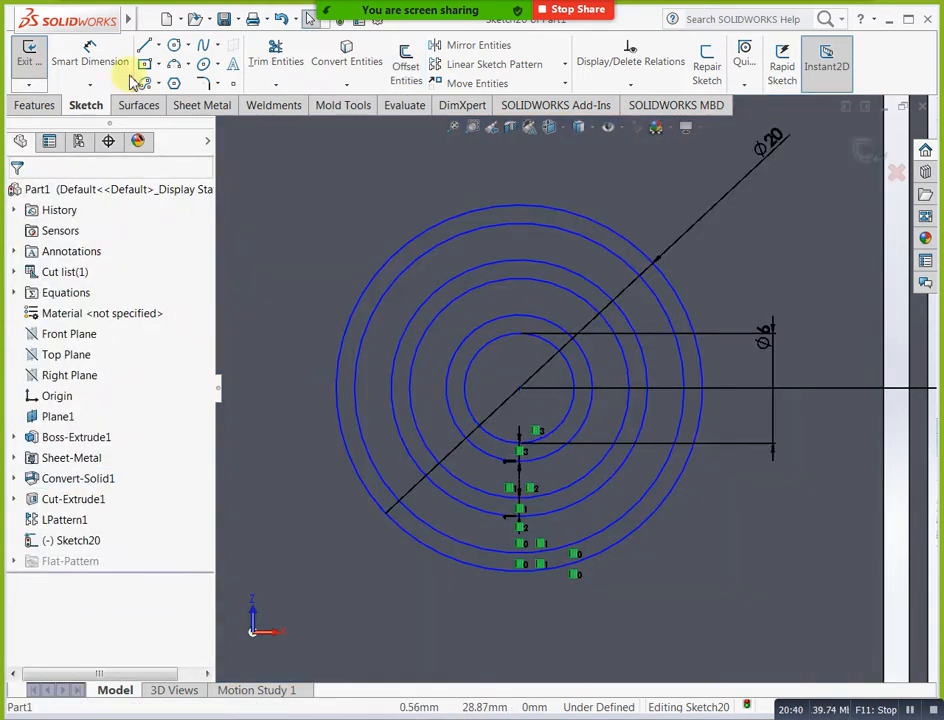
Draw a slanted line about 11.6 mm long from the circles' common centre up and right past the outermost circle.
left_click(145, 45)
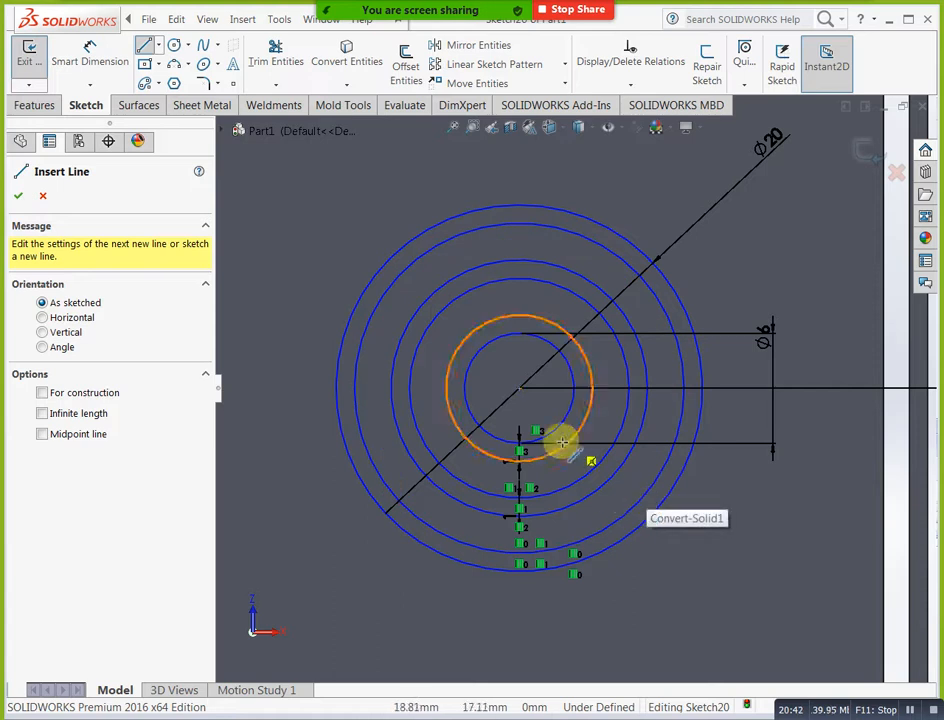
left_click(519, 387)
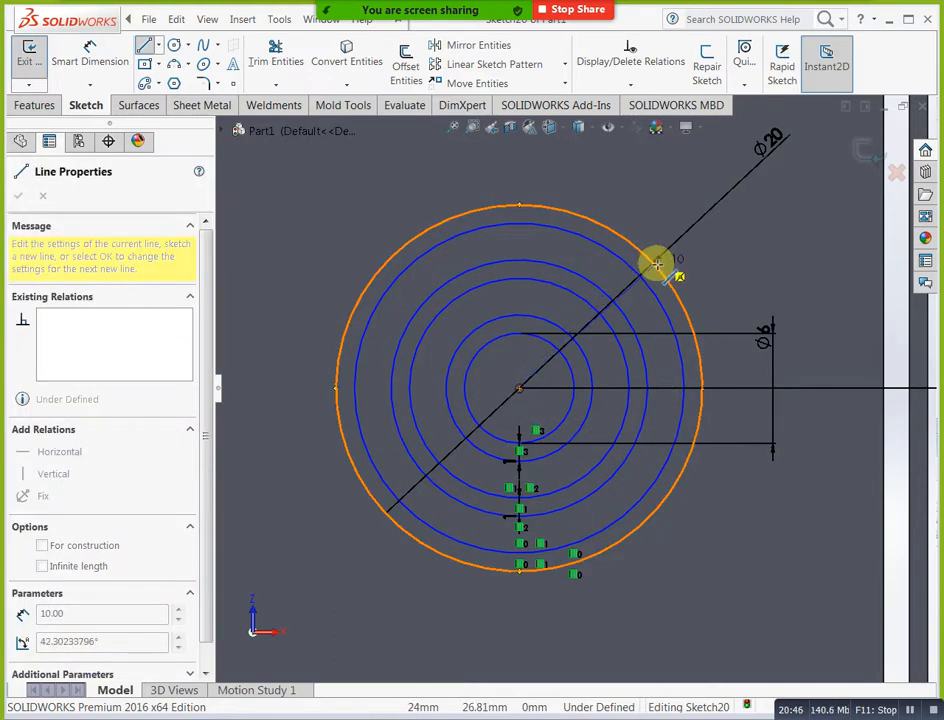
left_click(653, 221)
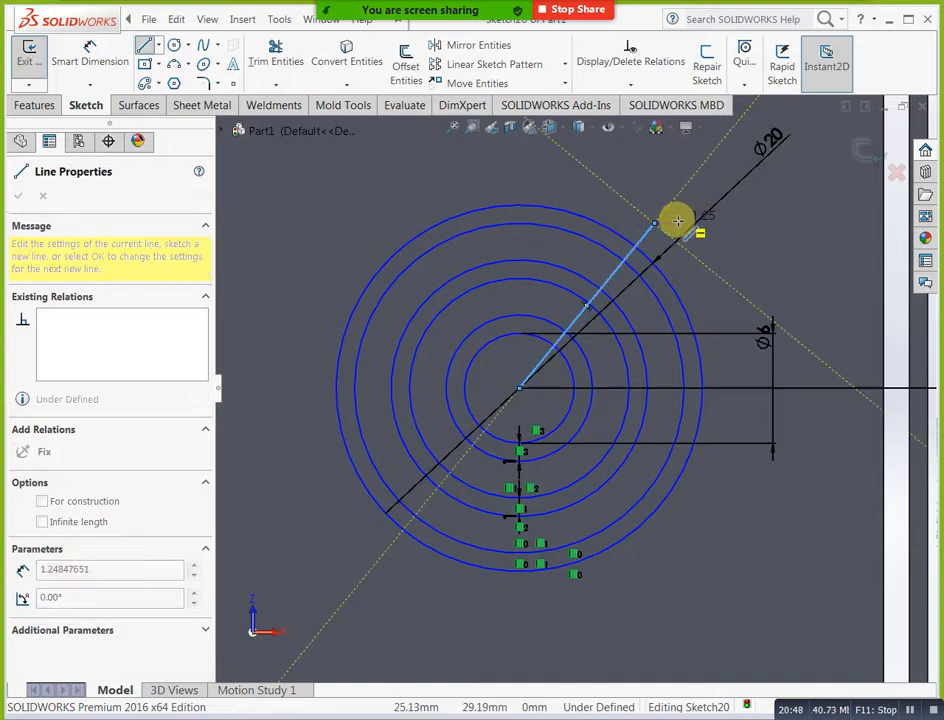
key("Escape")
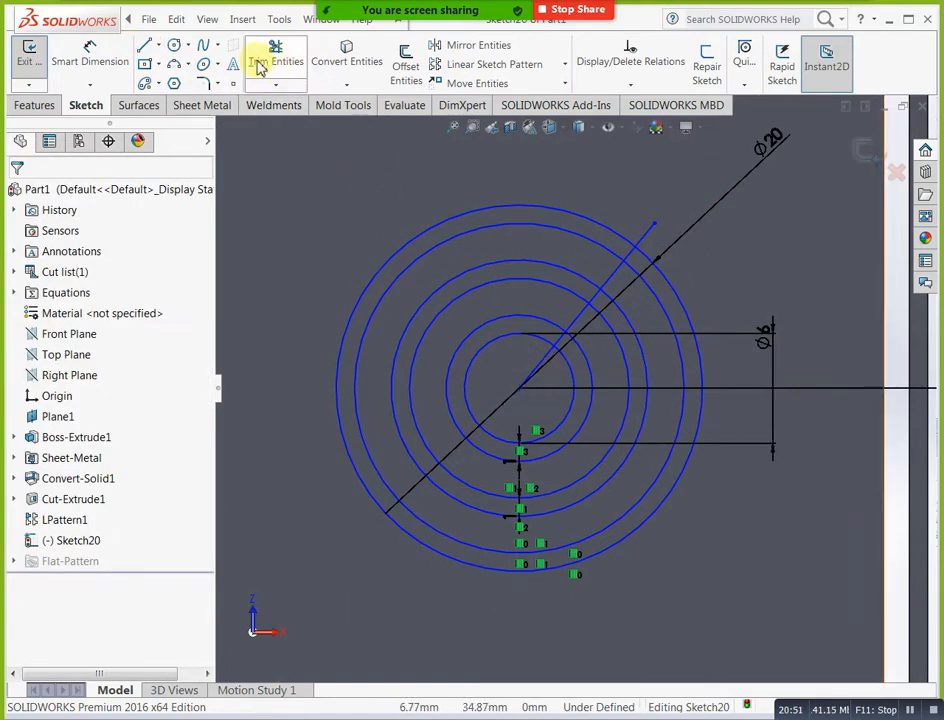
Draw a horizontal line about 12.7 mm long from the circles' common centre rightward past the outermost circle.
left_click(144, 46)
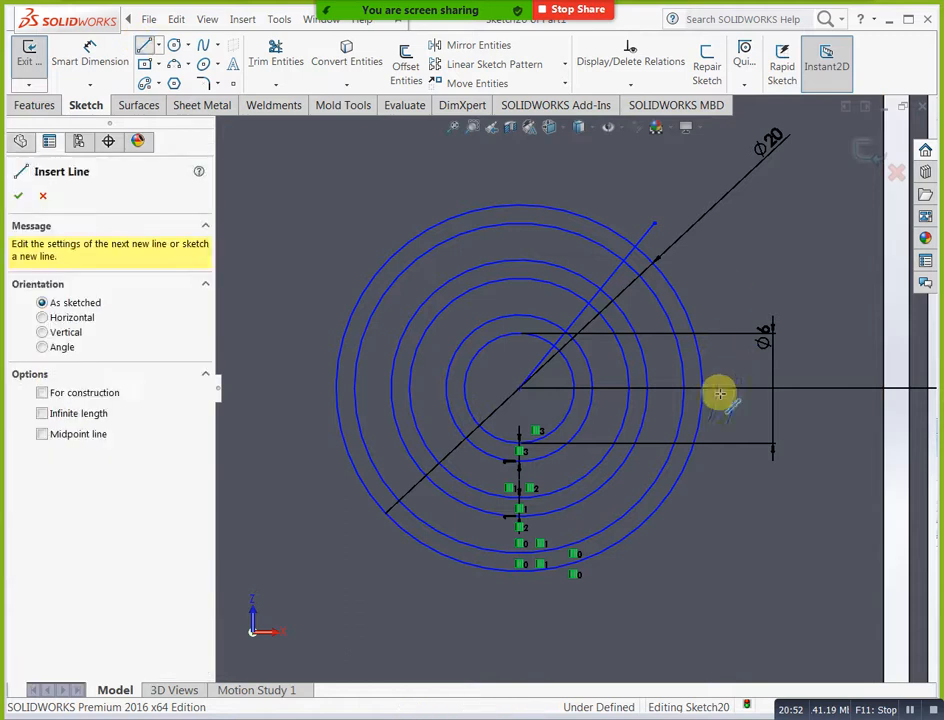
left_click(521, 389)
left_click(752, 390)
key("Escape")
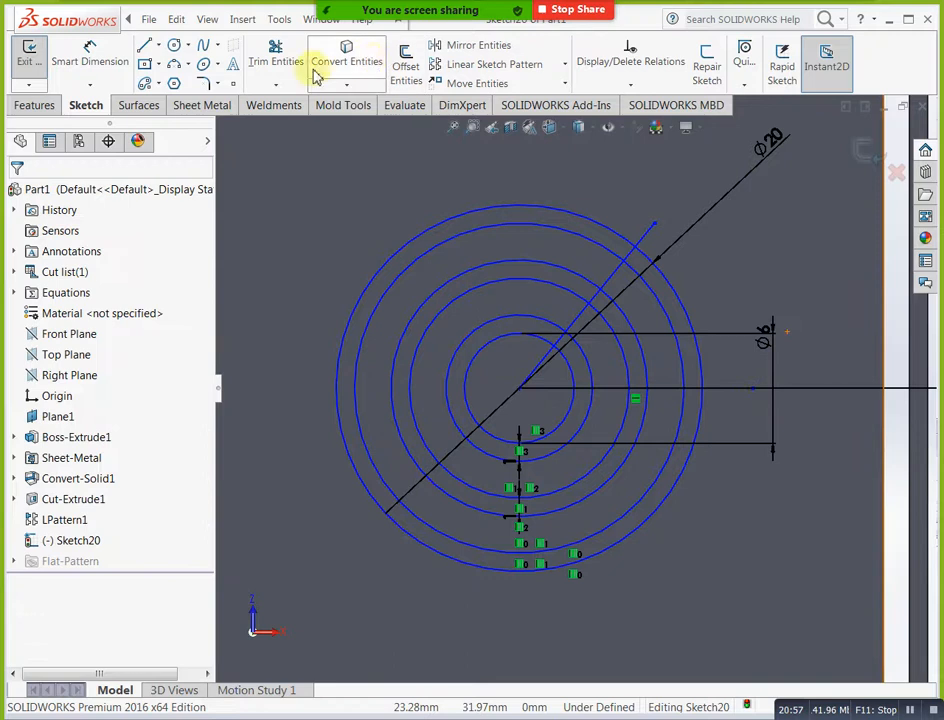
Dimension the angle between the horizontal line and the slanted line as 45°.
left_click(89, 56)
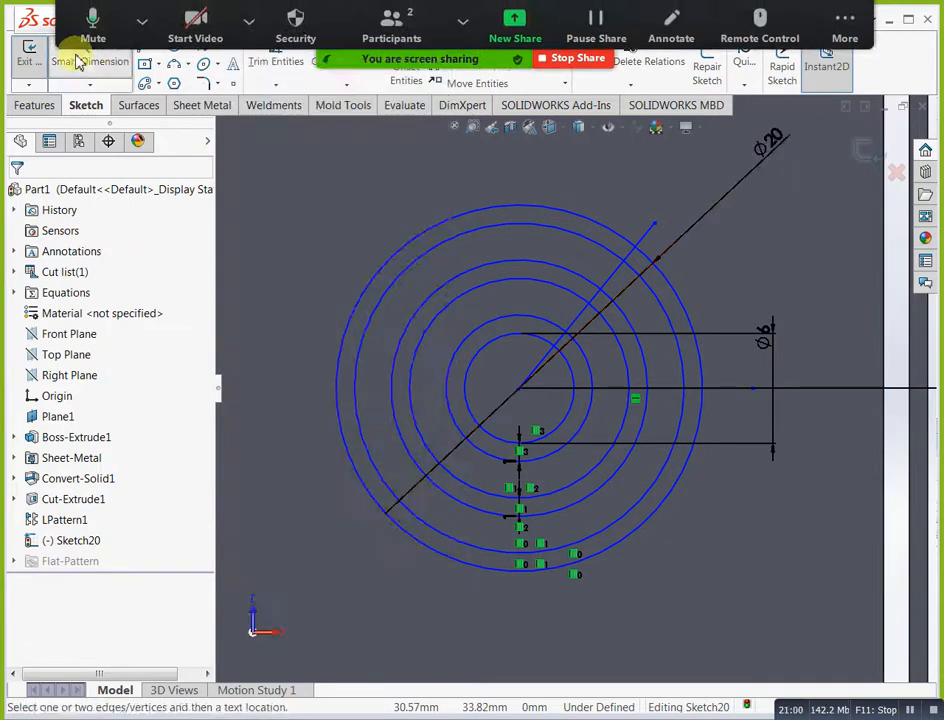
left_click(662, 394)
left_click(611, 276)
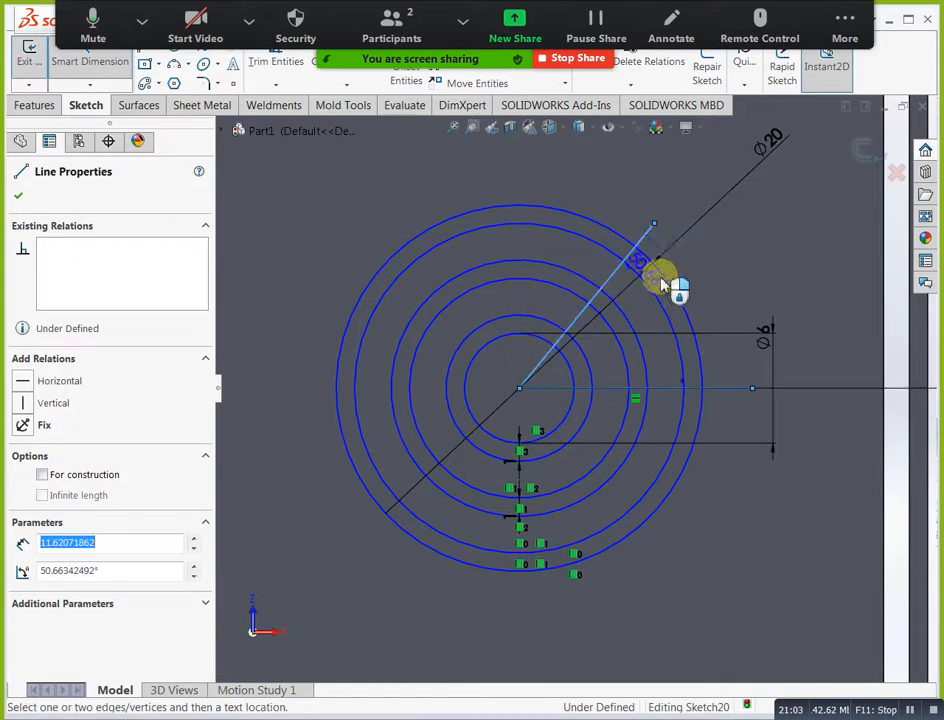
left_click(700, 280)
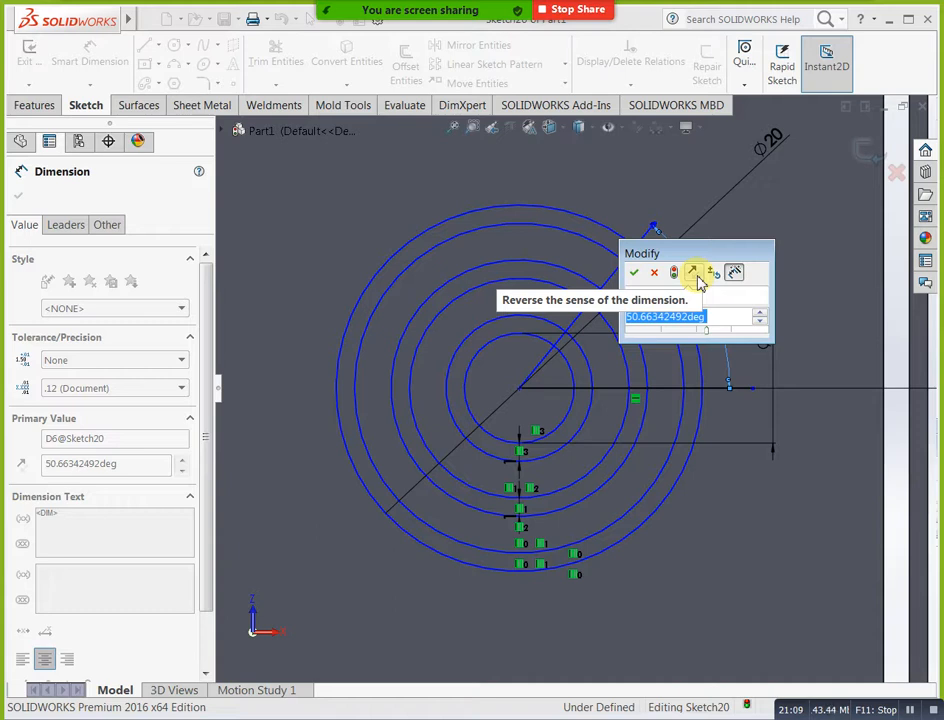
type("45")
key("Return")
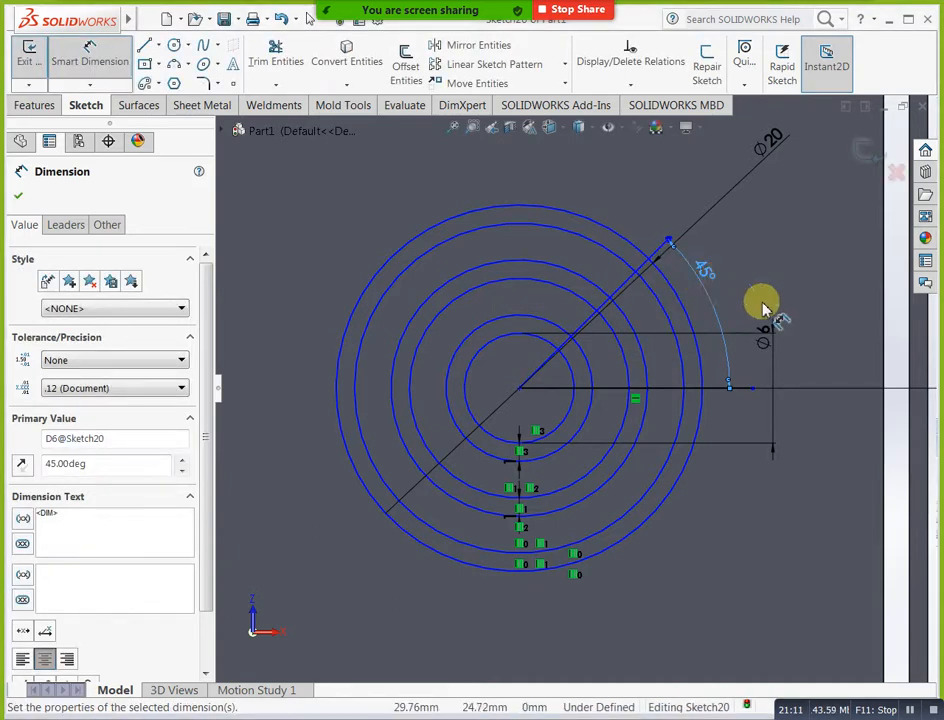
key("Escape")
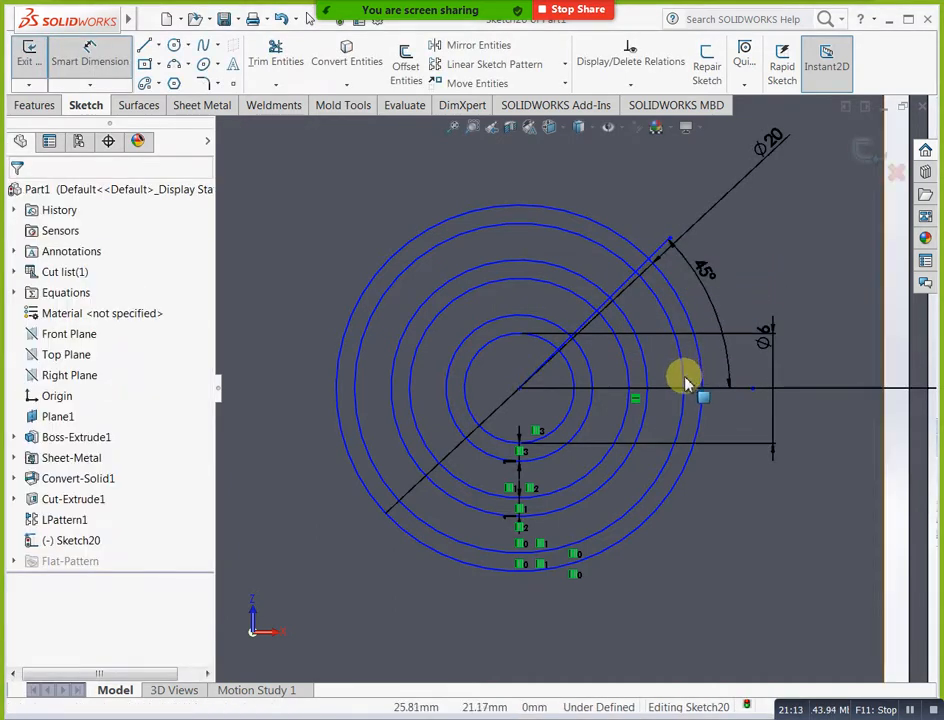
key("Escape")
left_click(676, 396)
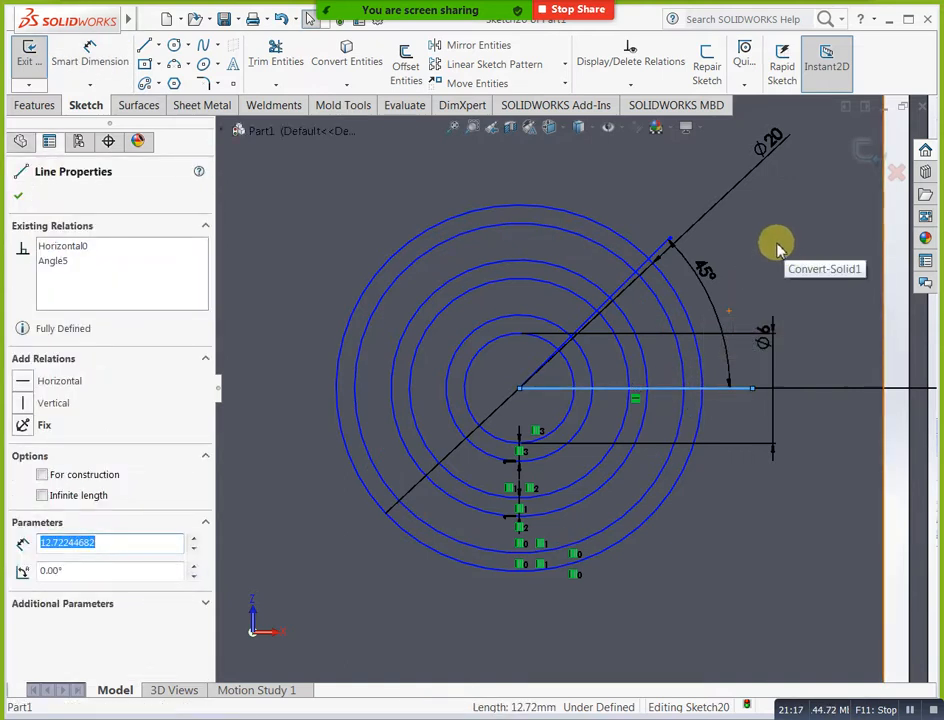
left_click(776, 245)
key("Escape")
left_click(650, 220)
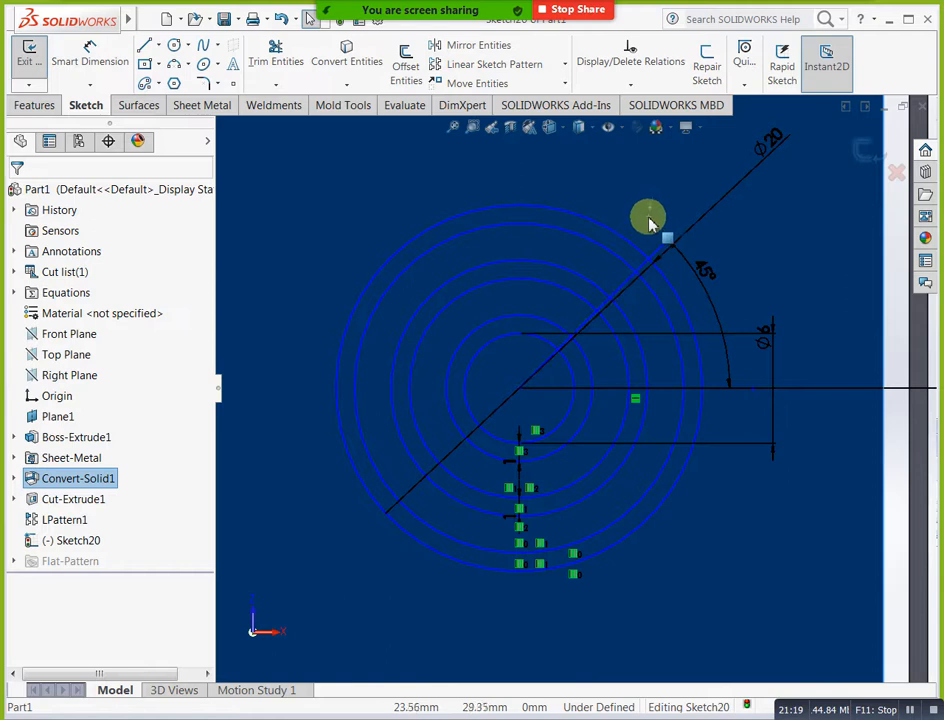
key("Escape")
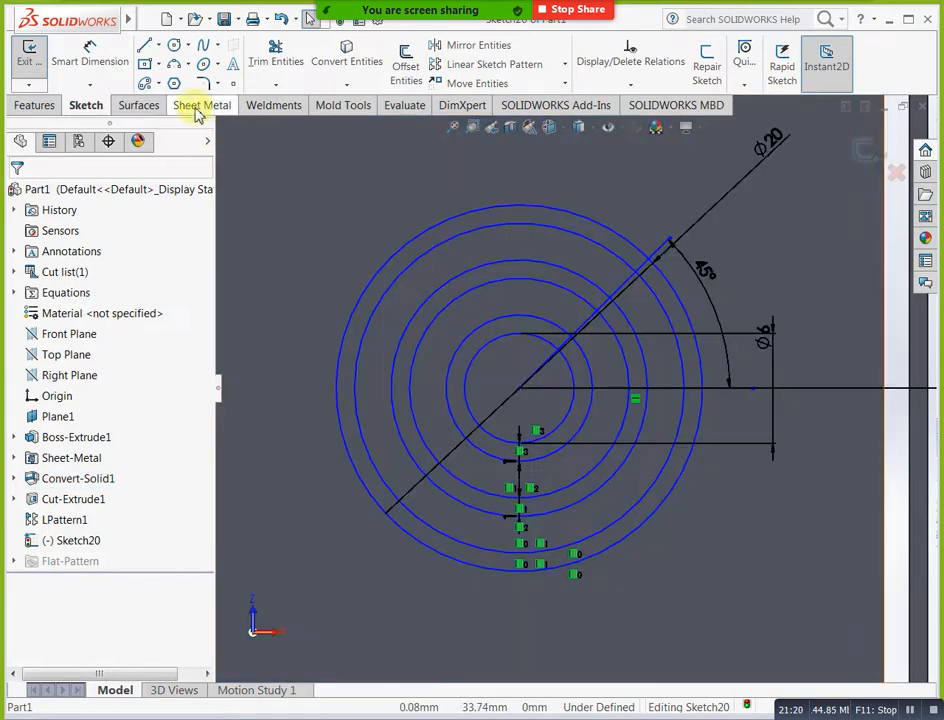
Draw a vertical centerline from the circles' common centre upward past the outermost circle.
left_click(157, 46)
left_click(162, 80)
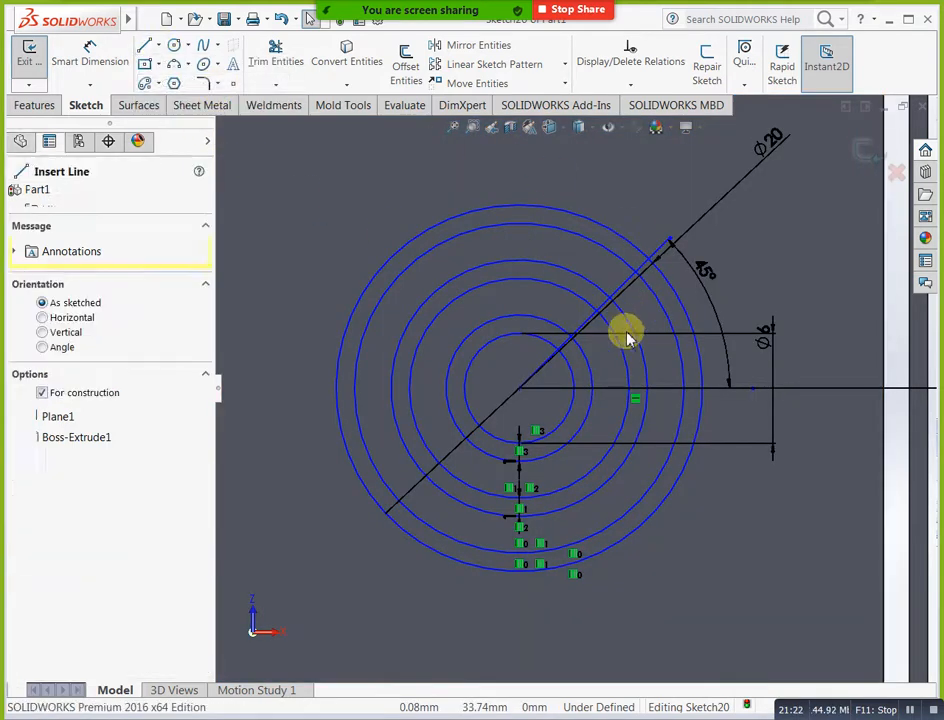
left_click(517, 389)
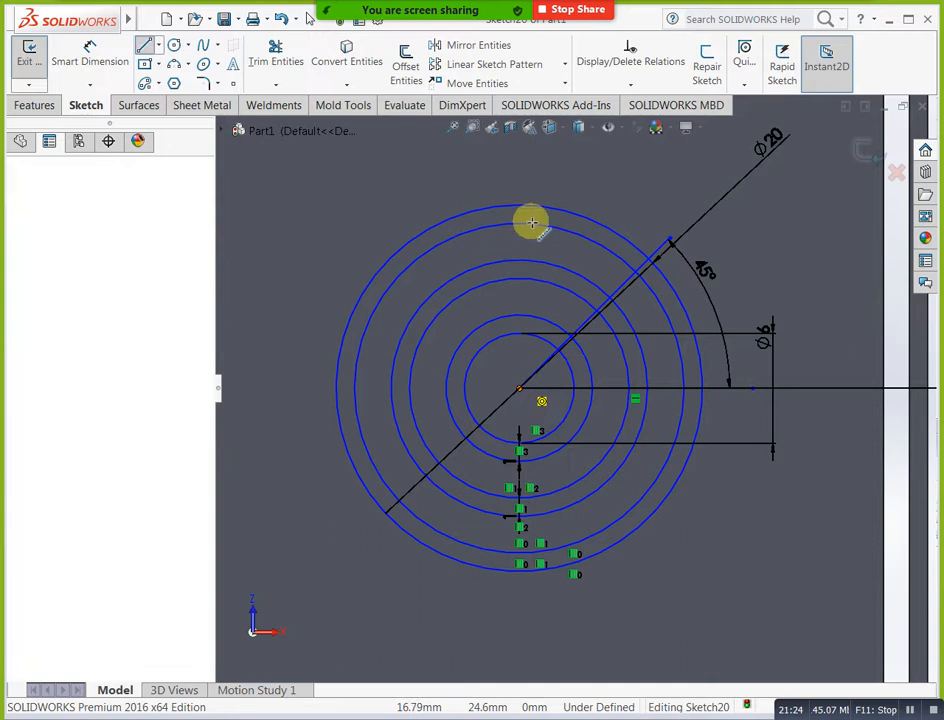
left_click(517, 166)
key("Escape")
key("Escape")
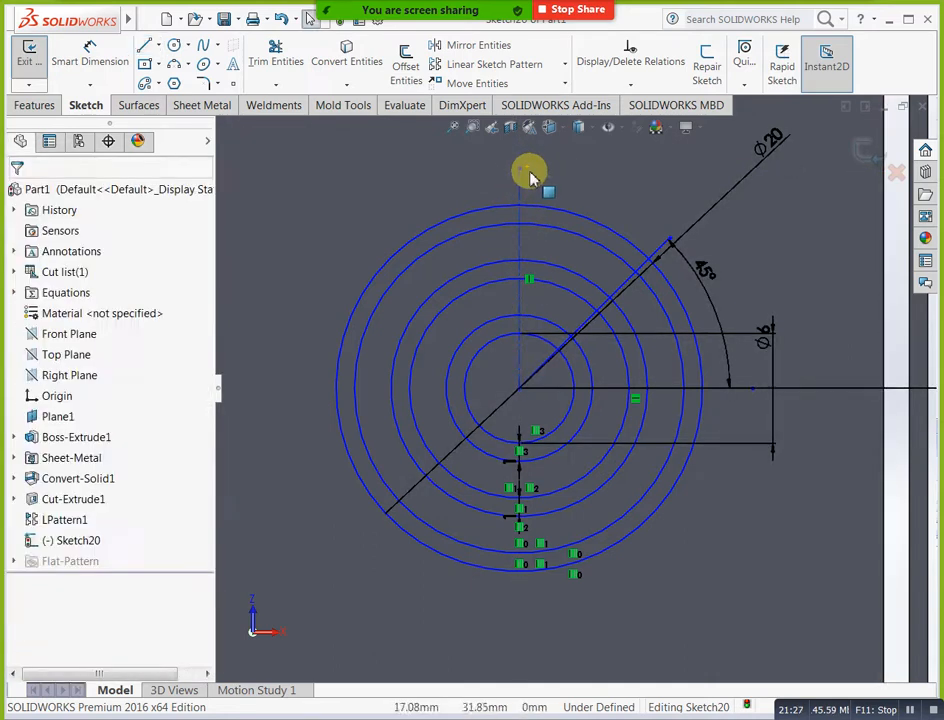
Mirror the 45° line about the vertical centerline, keeping the original line.
left_click(662, 248)
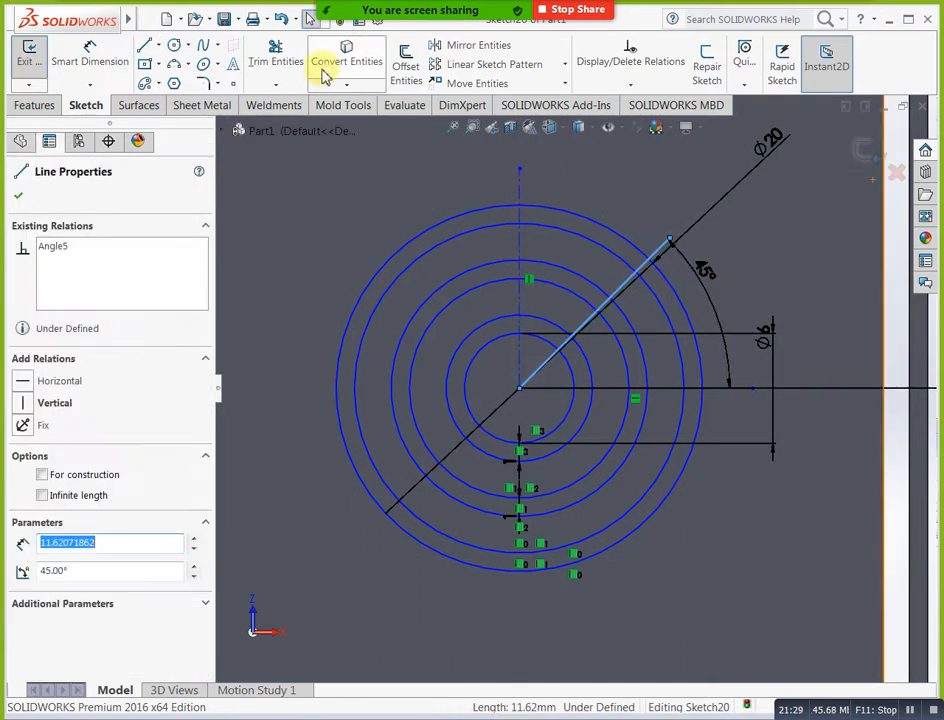
left_click(462, 57)
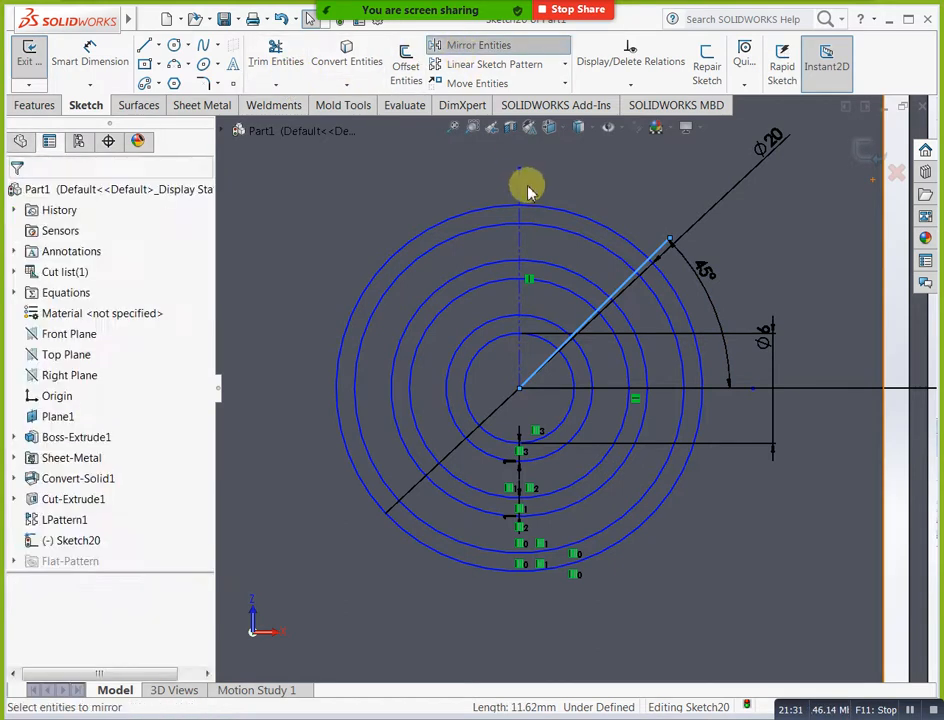
left_click(519, 181)
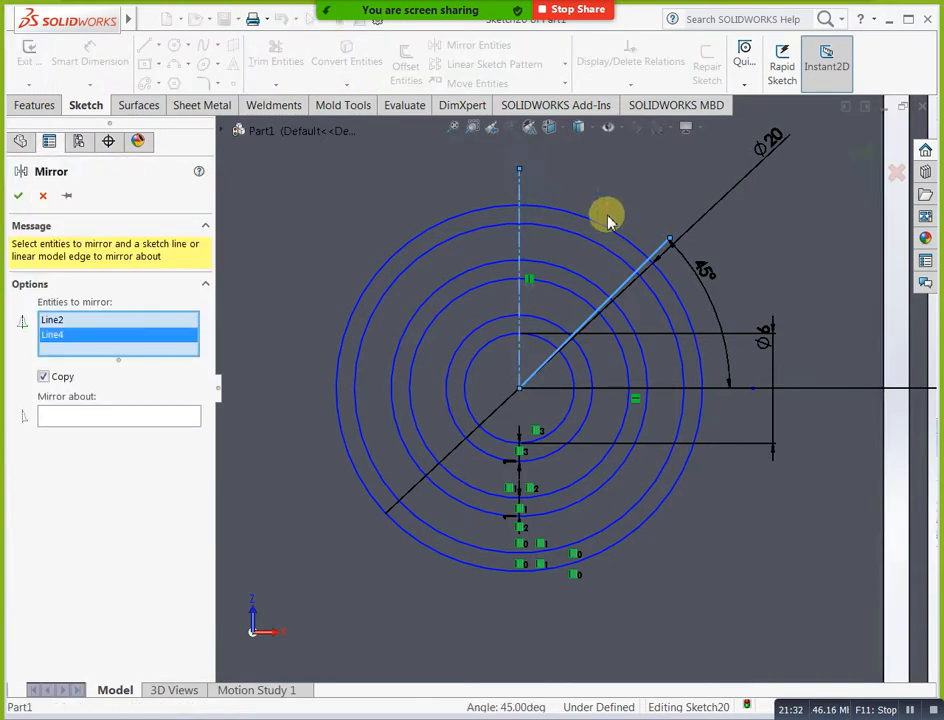
right_click(170, 345)
left_click(198, 371)
left_click(191, 408)
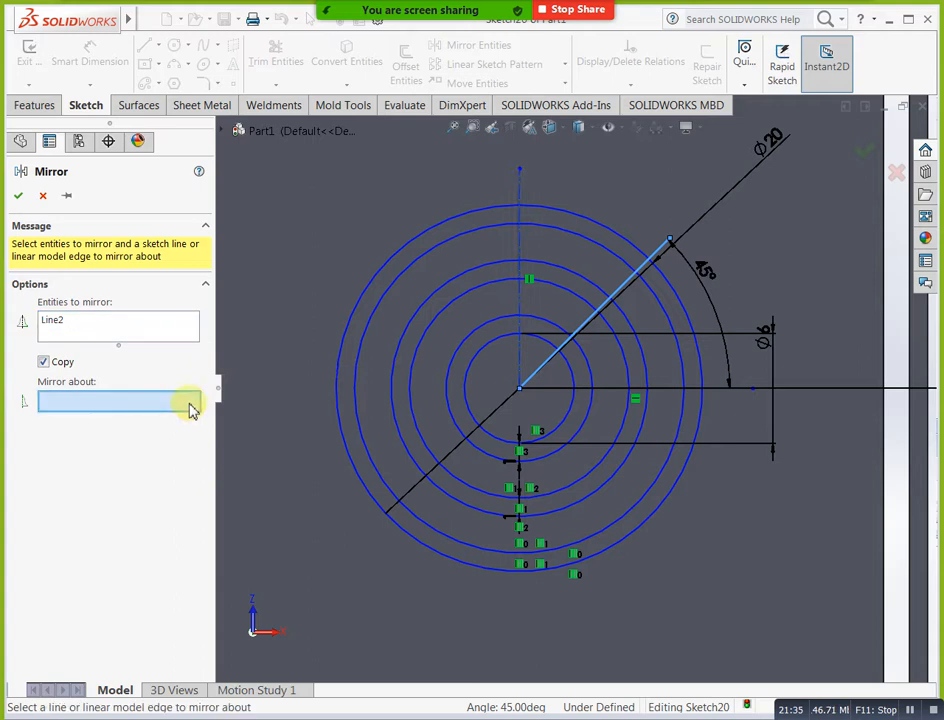
left_click(519, 198)
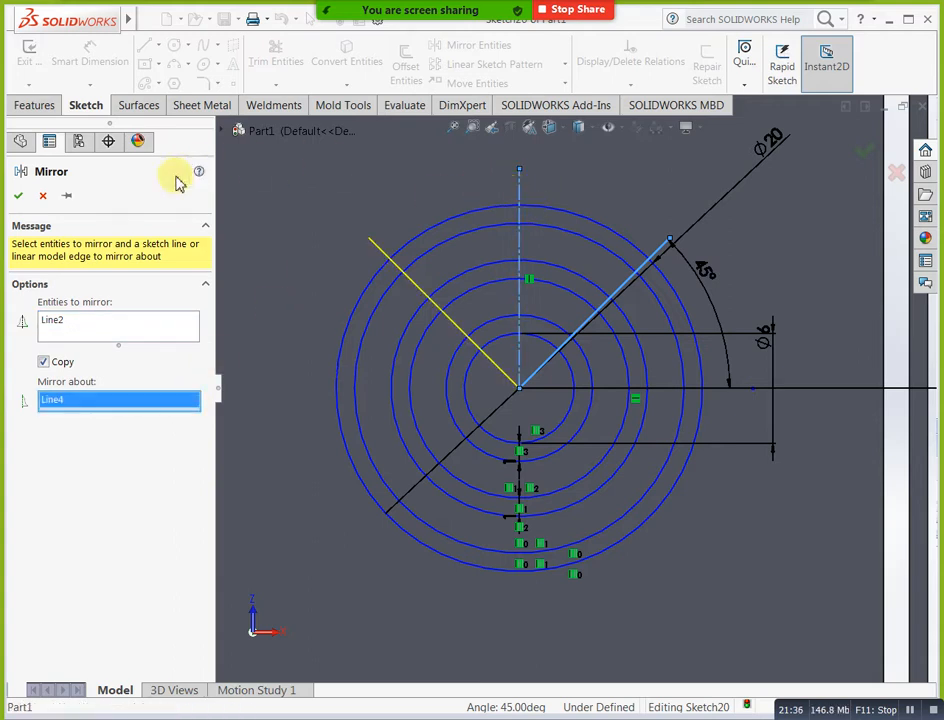
left_click(20, 196)
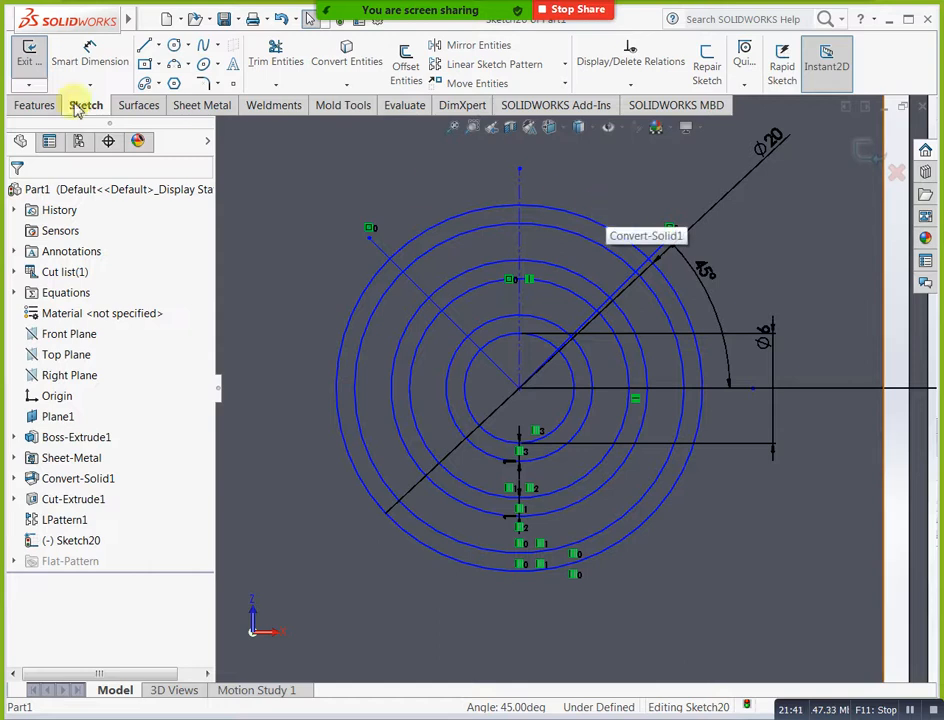
Offset both slanted lines bi-directionally by 0.5 mm to form the edges of two spokes.
left_click(420, 70)
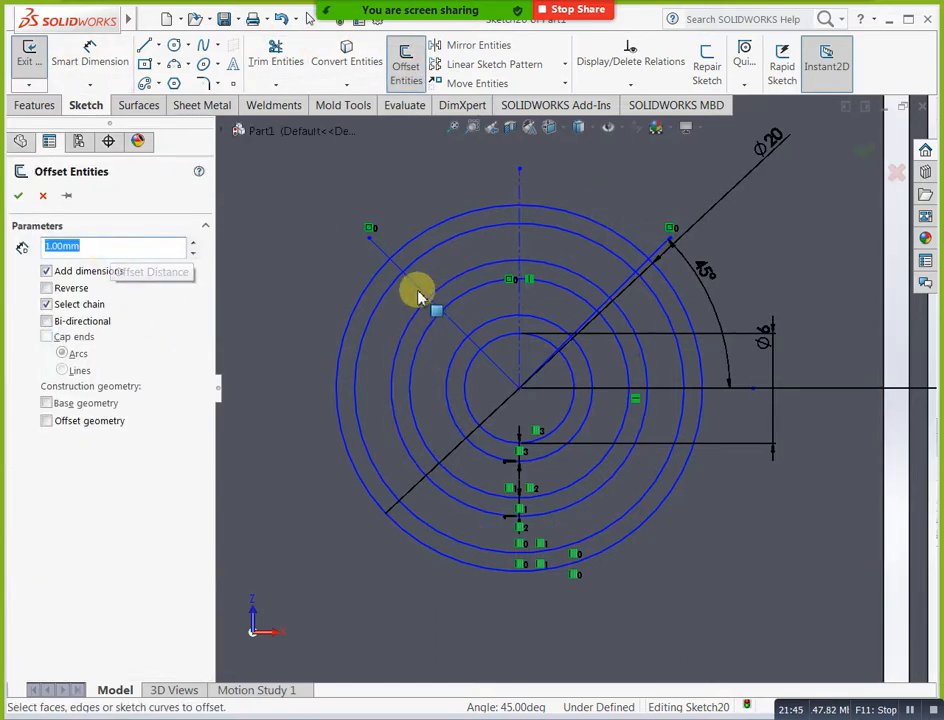
left_click(412, 325)
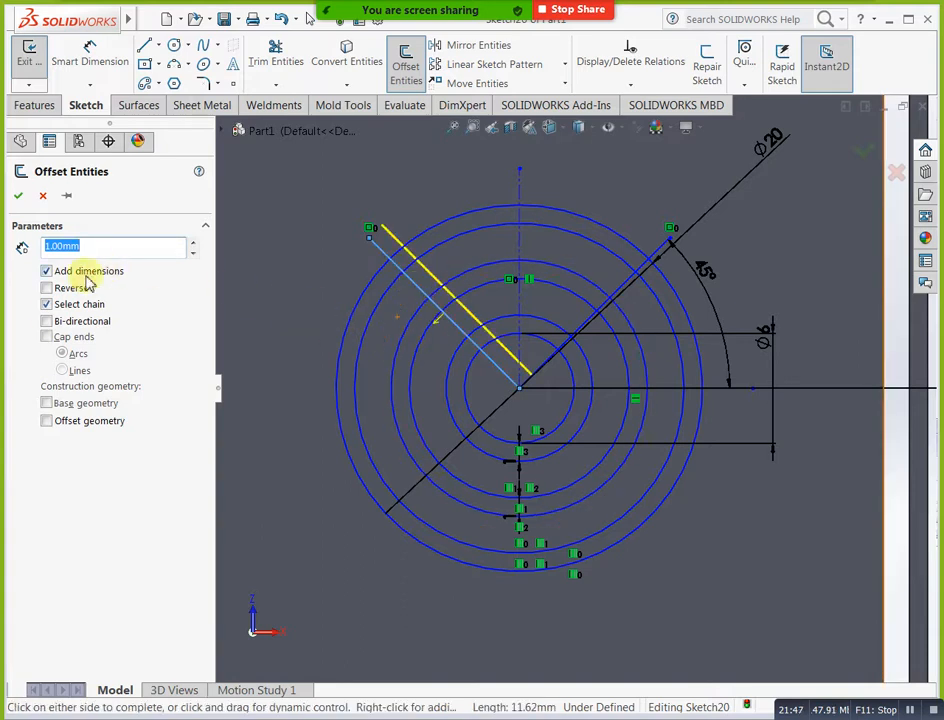
left_click(47, 321)
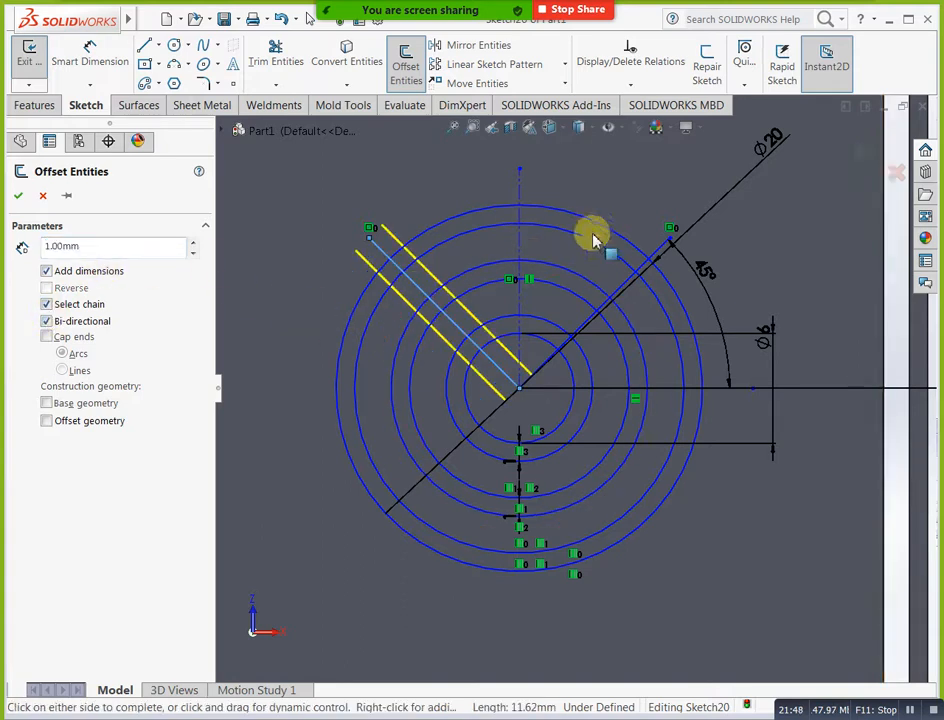
left_click(627, 287)
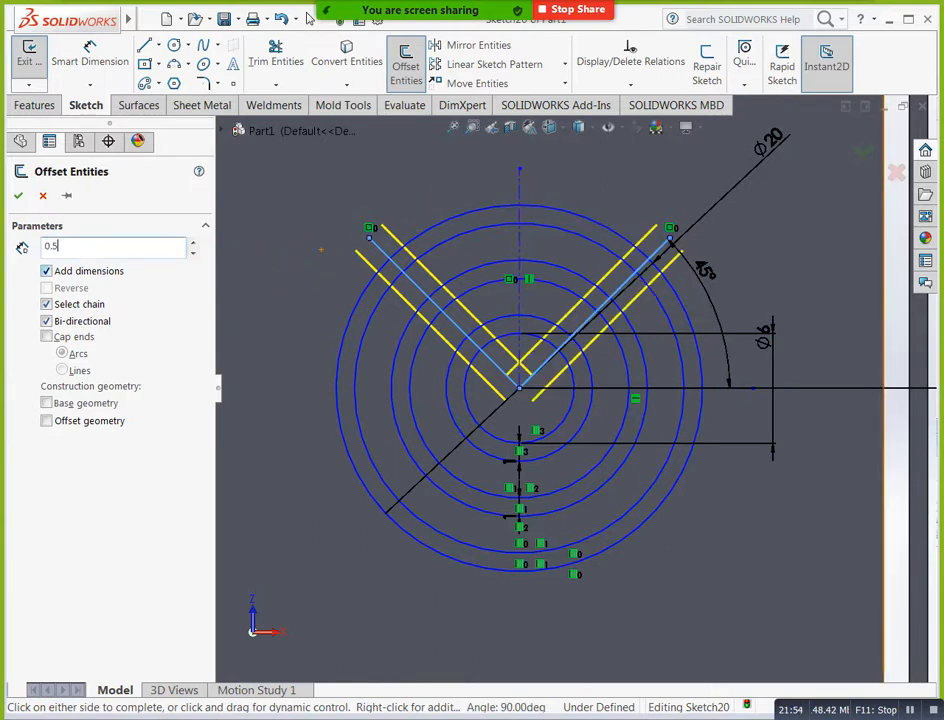
key("Return")
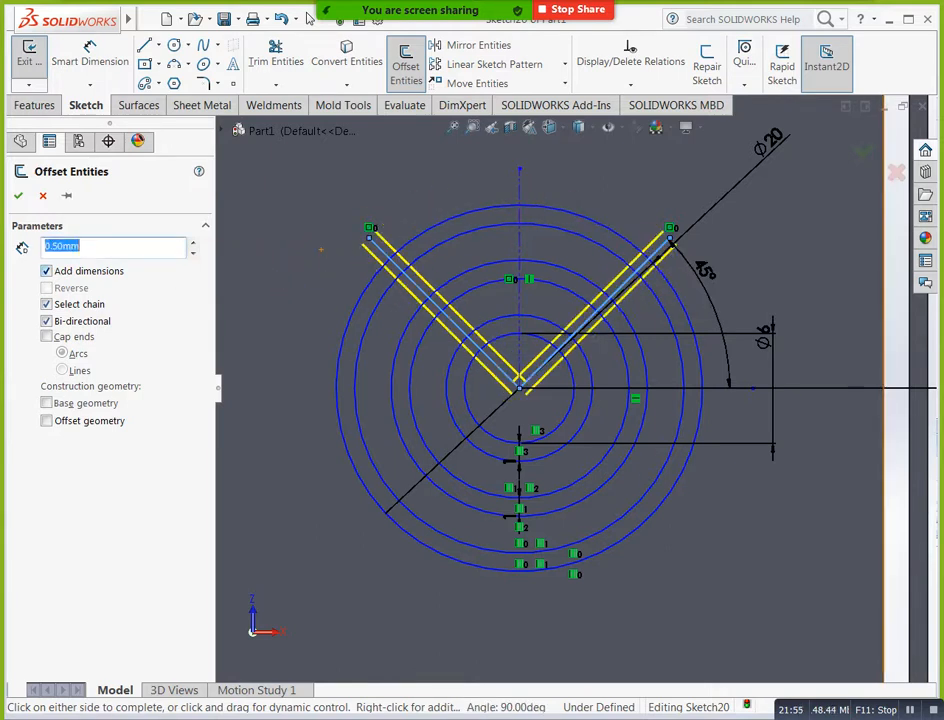
left_click(17, 194)
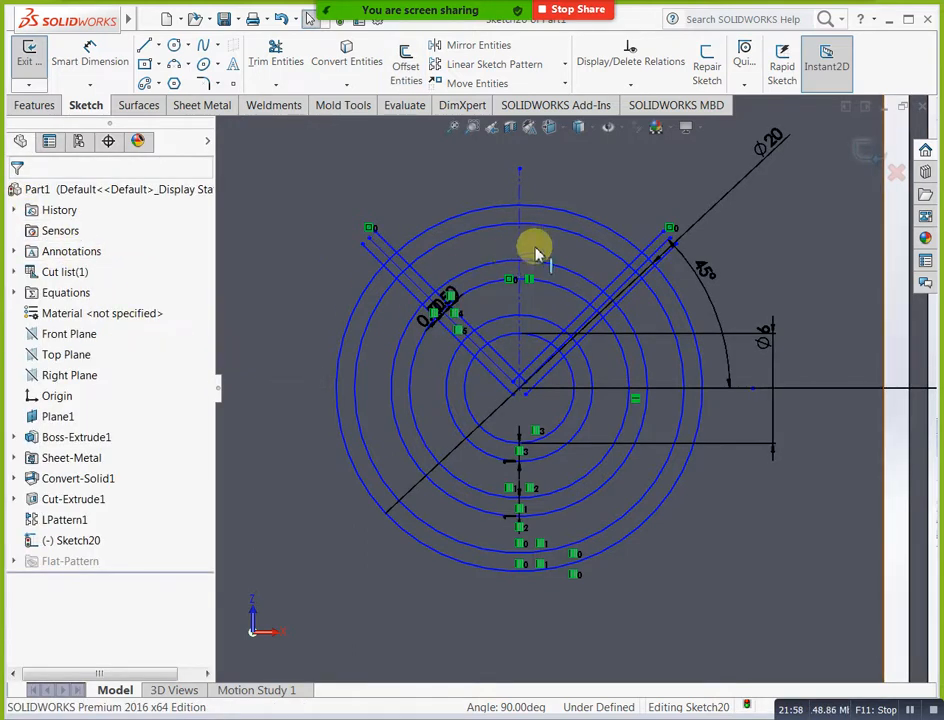
Trim to closest the overlapping ends of the two upper spoke edges where they cross above the circles' centre.
scroll(560, 240, "down", 2)
left_click(297, 68)
scroll(300, 265, "down", 2)
scroll(652, 623, "down", 2)
scroll(554, 494, "down", 2)
scroll(556, 470, "down", 2)
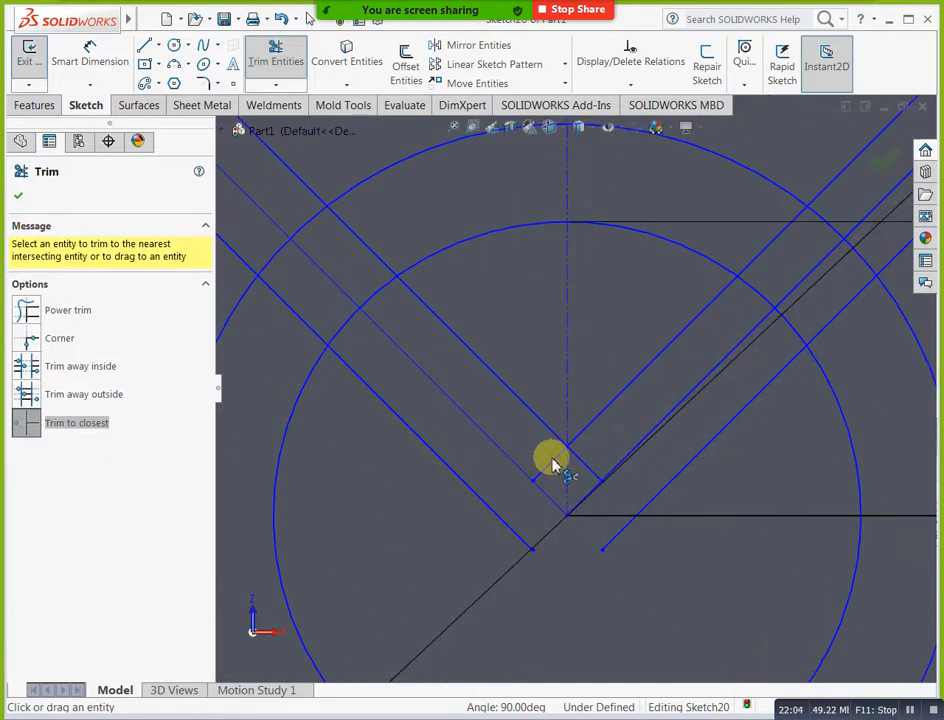
left_click(552, 463)
left_click(583, 462)
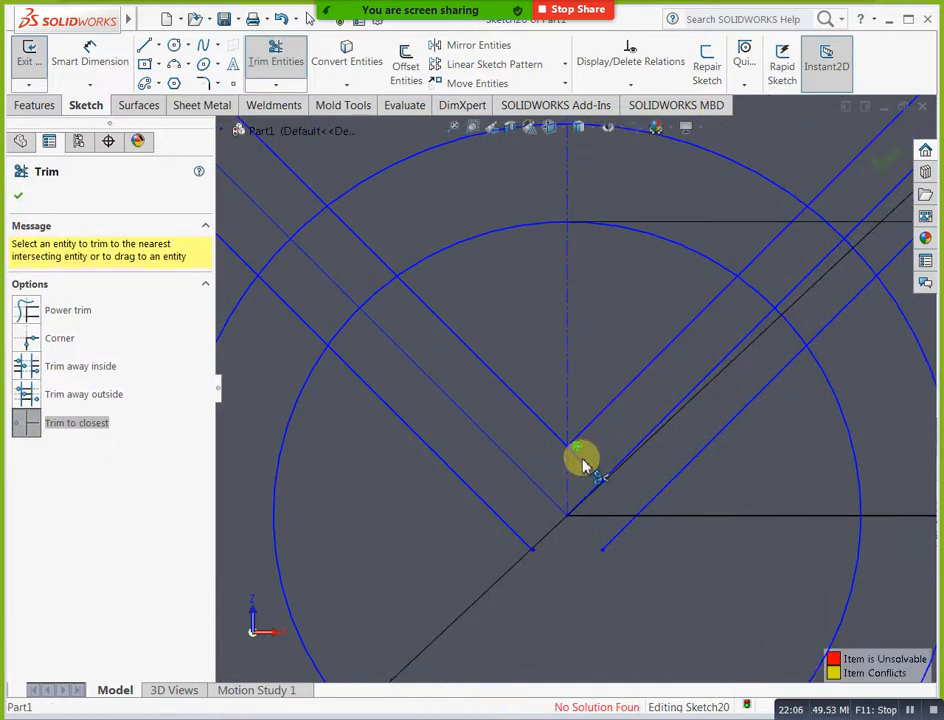
Trim to closest the segments of the five outer circles that lie between the edges of the upper-left spoke.
scroll(565, 472, "up", 3)
scroll(425, 315, "down", 3)
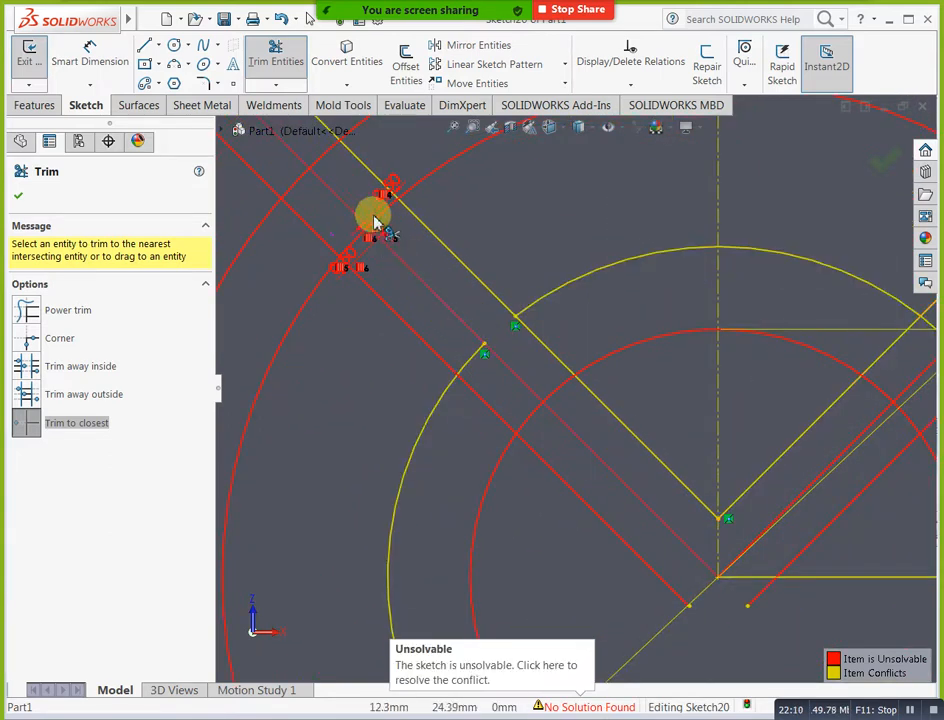
scroll(370, 215, "up", 1)
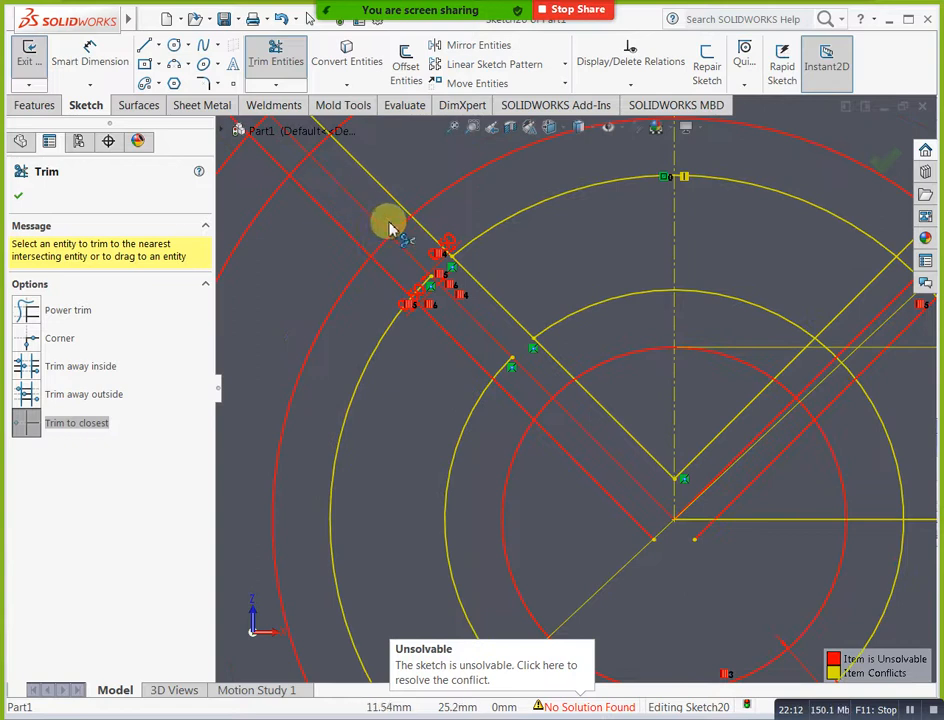
scroll(375, 222, "up", 2)
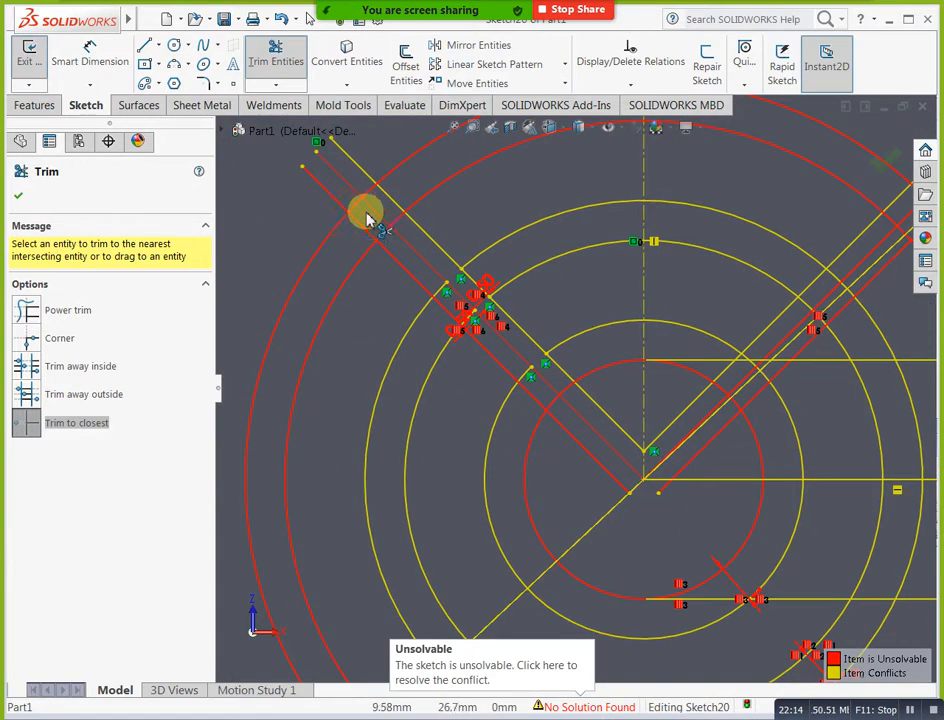
left_click(370, 202)
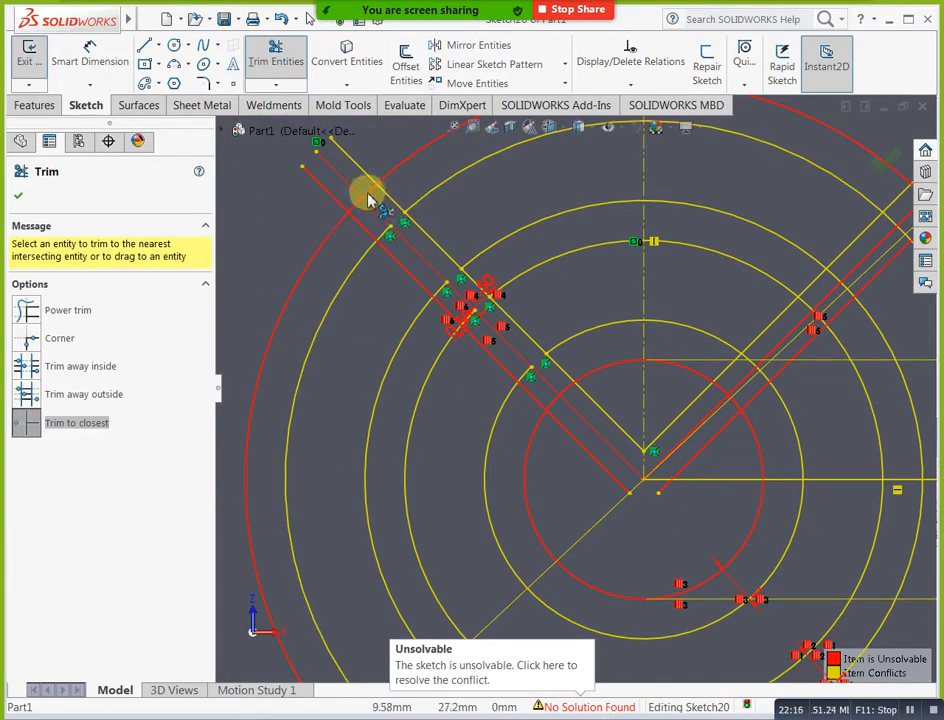
left_click(371, 240)
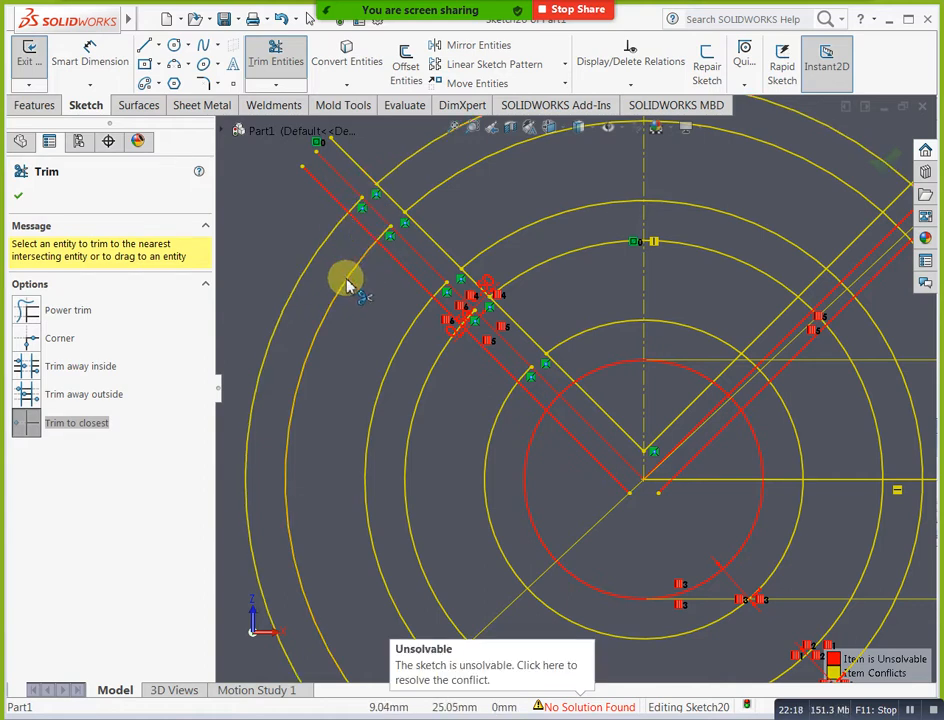
Trim the five outer circles between the upper-right spoke's edges and remove the upper spoke-edge ends beyond the outermost circle.
scroll(575, 300, "up", 2)
scroll(866, 266, "down", 1)
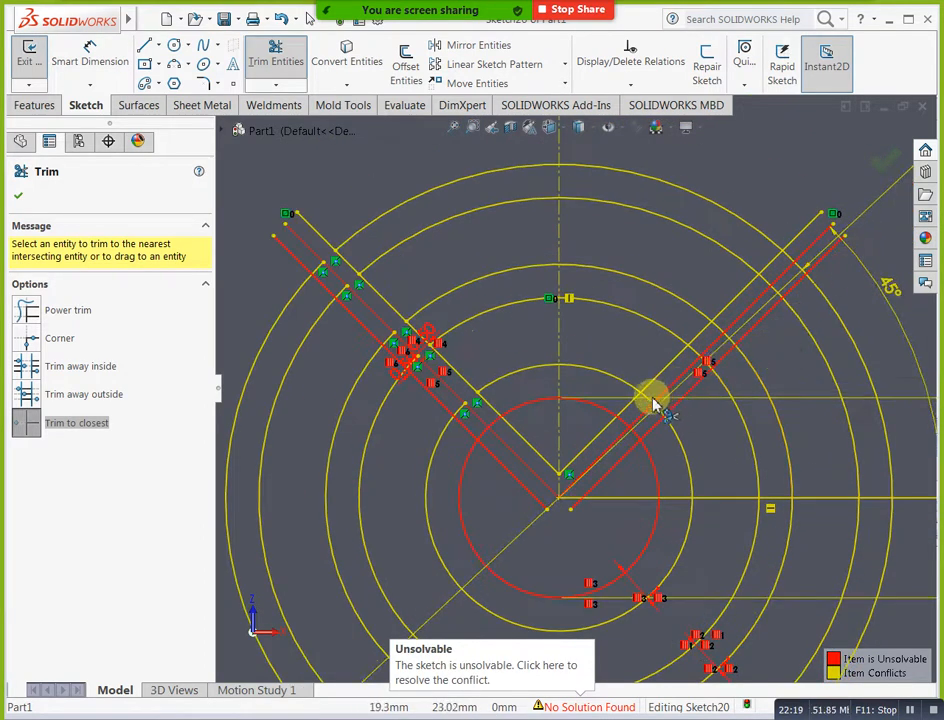
left_click(689, 358)
left_click(706, 341)
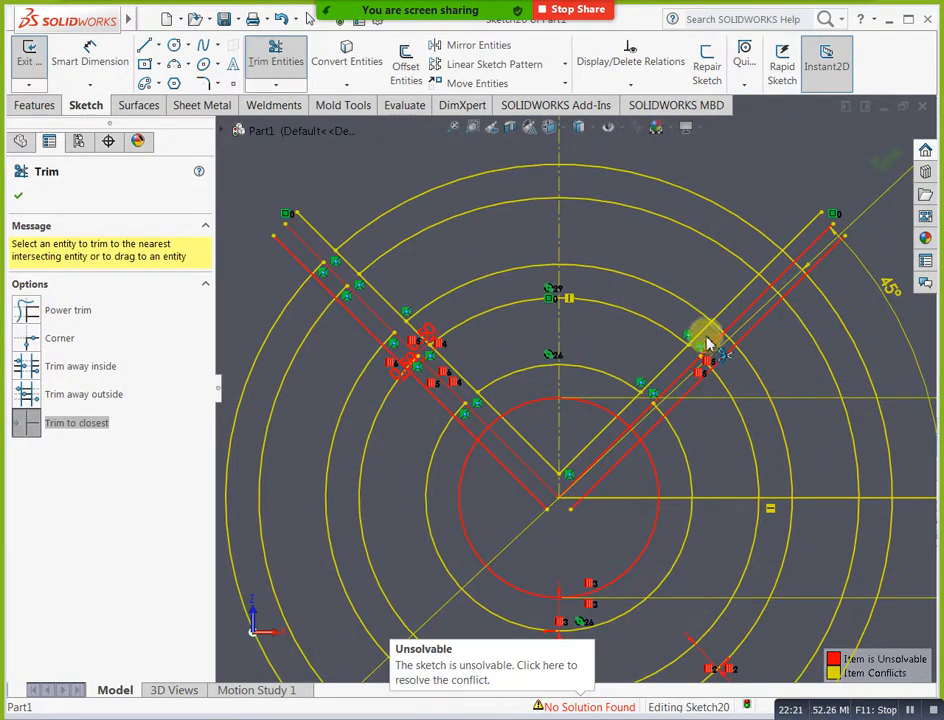
left_click(758, 303)
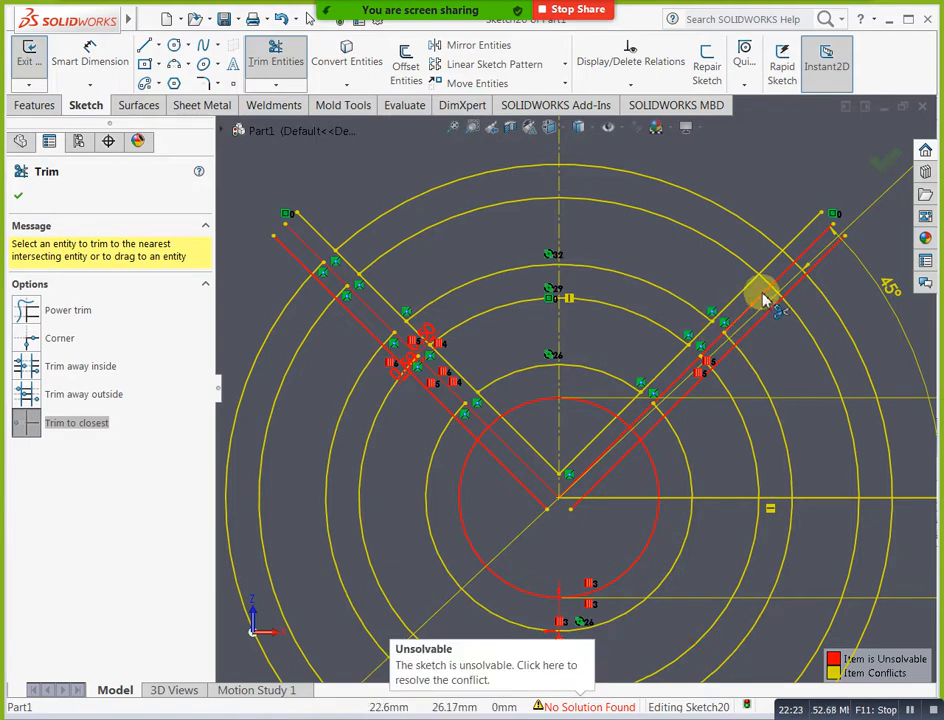
left_click(787, 270)
left_click(798, 245)
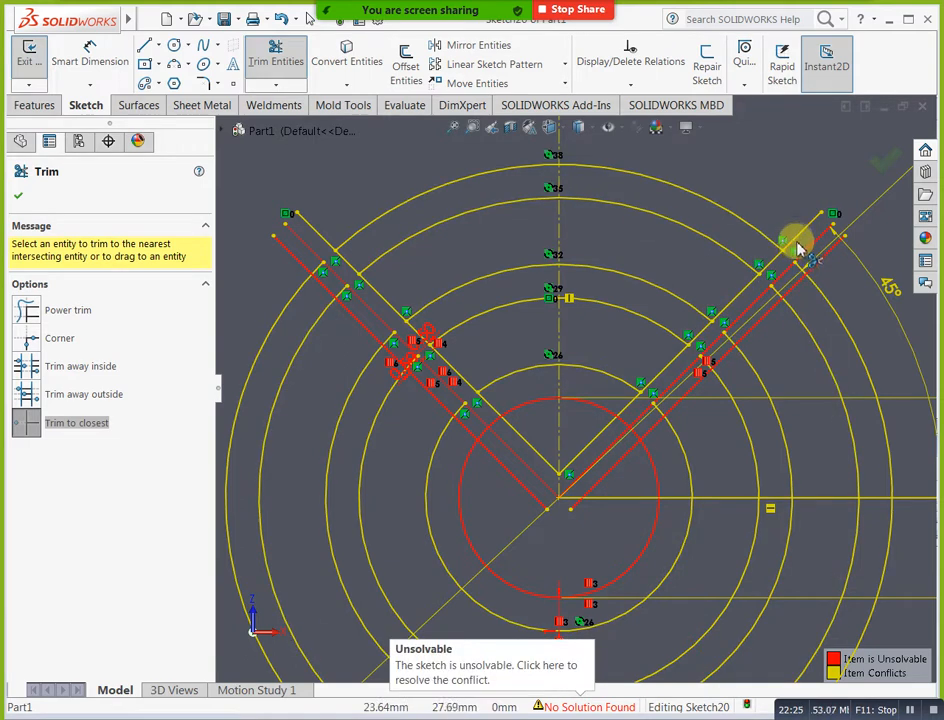
left_click(297, 218)
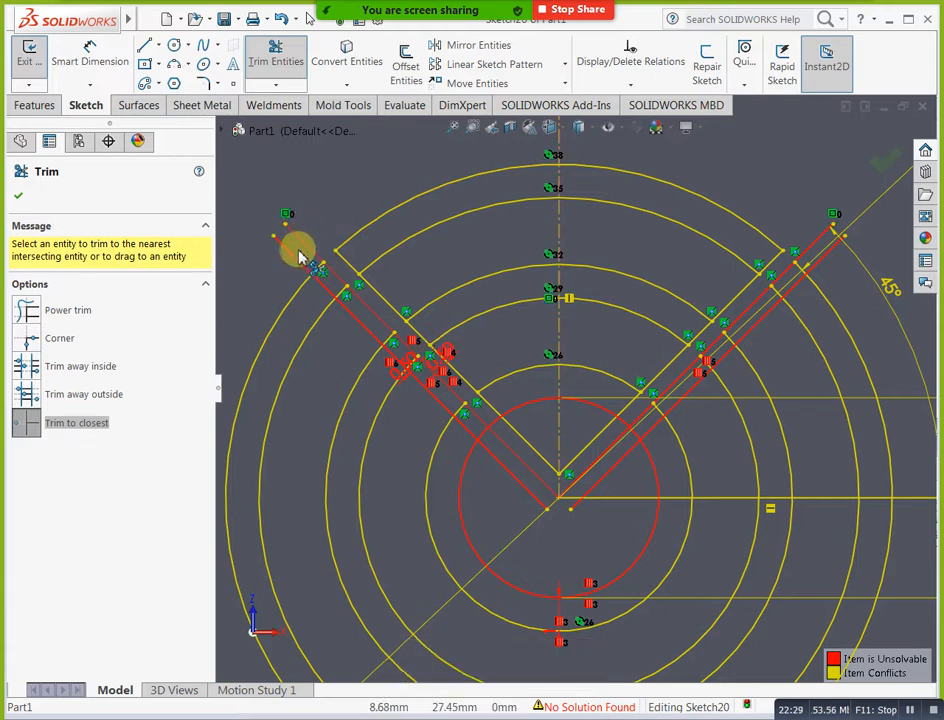
Delete the middle line and lower edge line of both slanted spokes, confirming removal of their associated dimensions.
key("Escape")
left_click(307, 247)
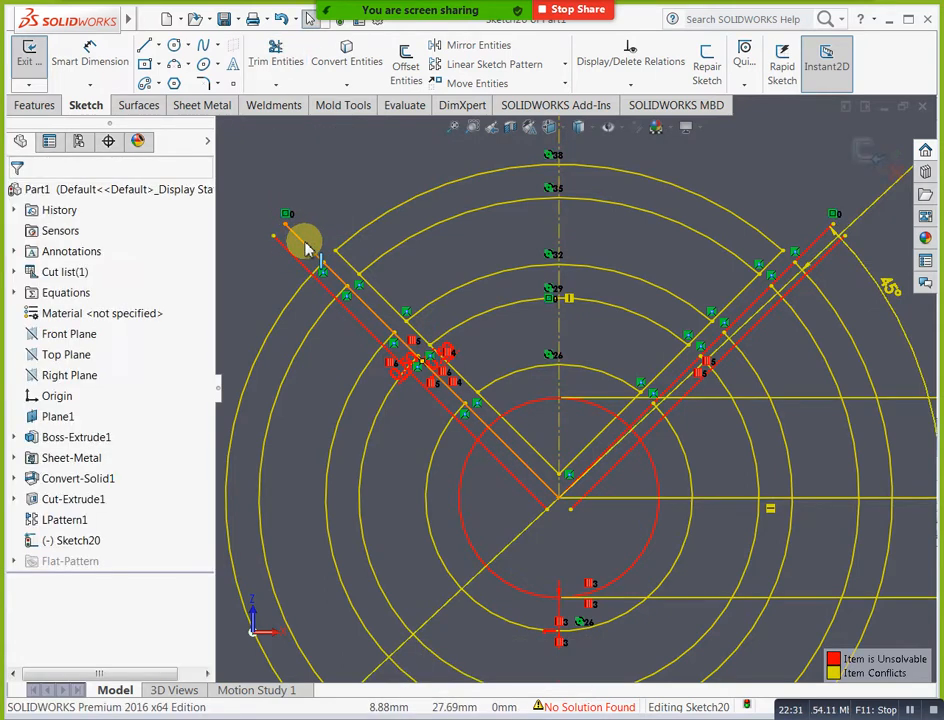
key("Delete")
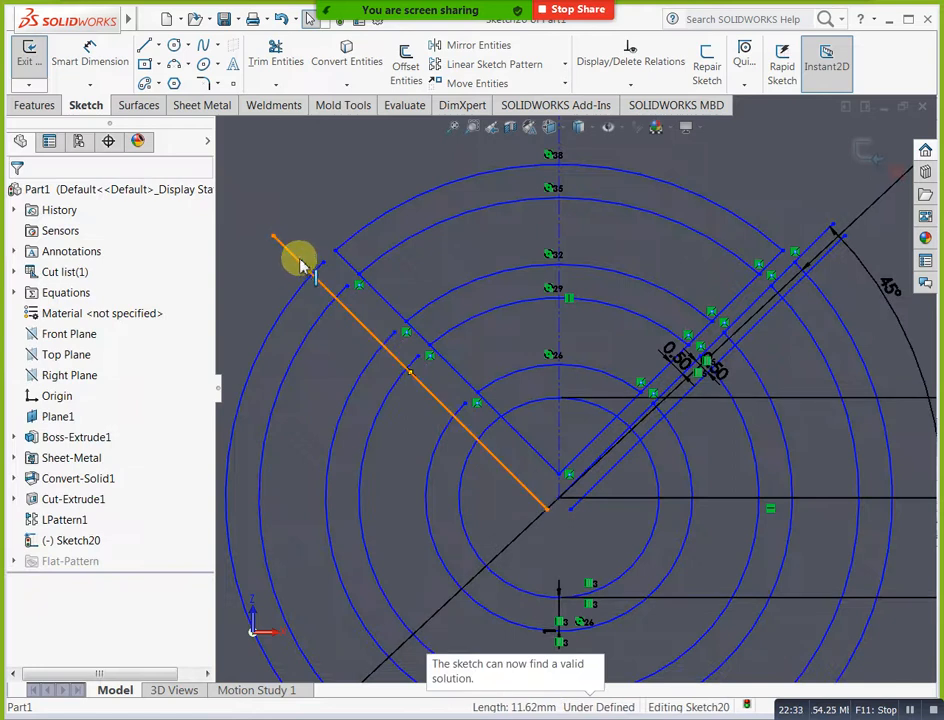
left_click(392, 372)
key("Delete")
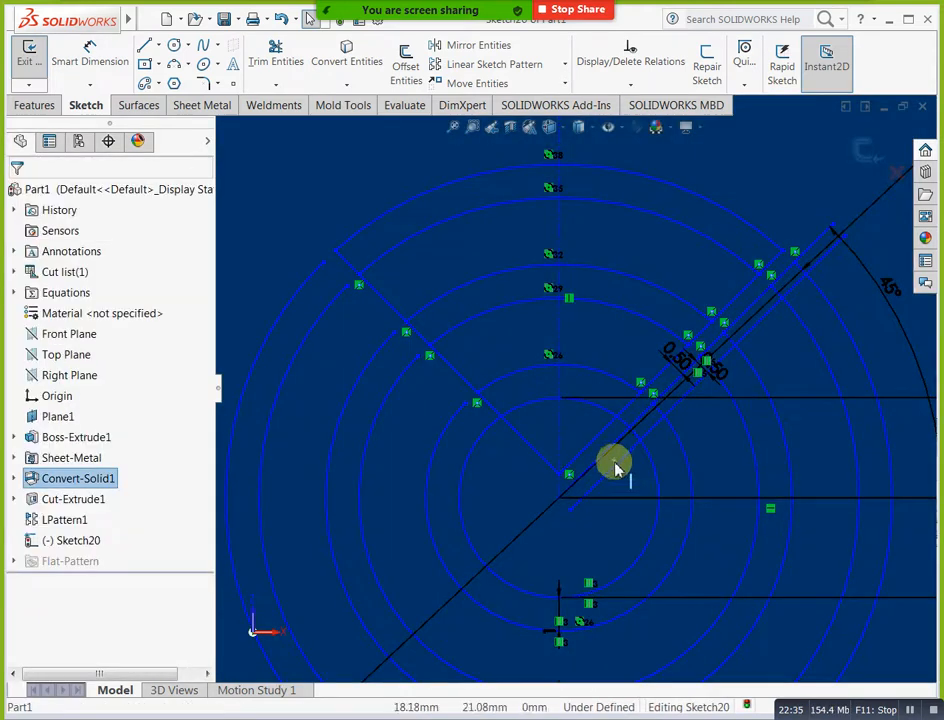
left_click(618, 467)
mouse_move(615, 459)
left_mouse_down()
mouse_move(621, 442)
mouse_move(607, 457)
left_mouse_up()
key("Delete")
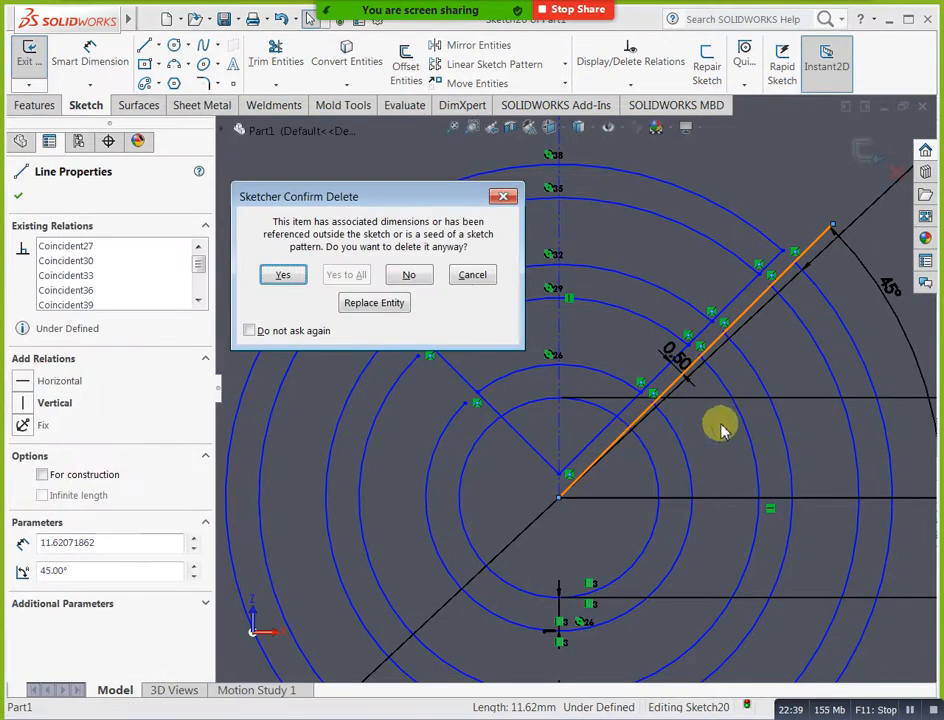
left_click(288, 275)
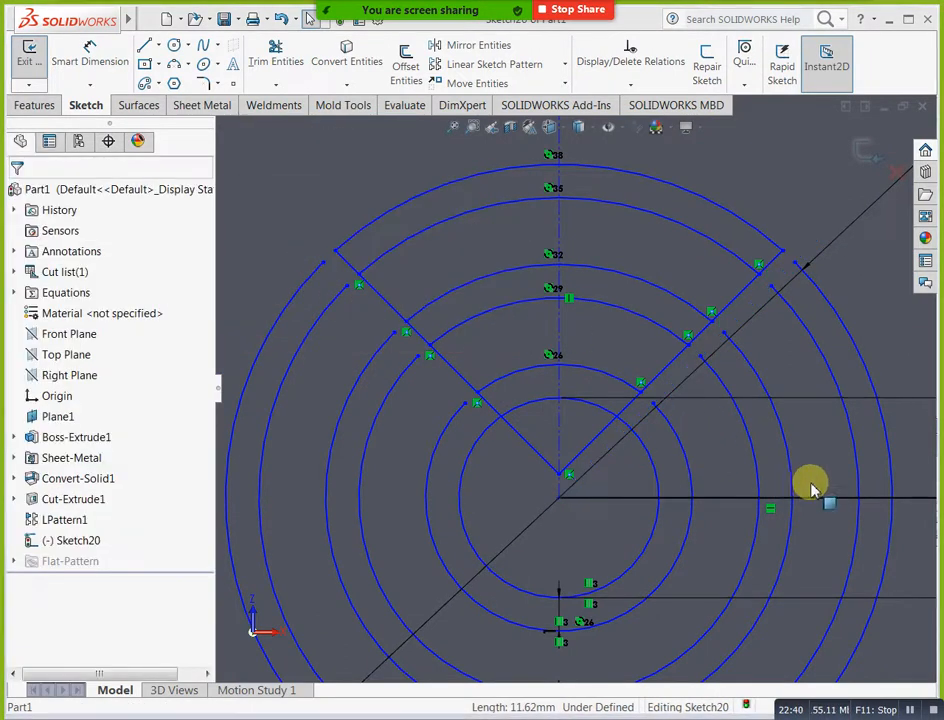
Delete the large 270° arcs of the four outer circles, keeping their upper sector arcs.
left_click(834, 348)
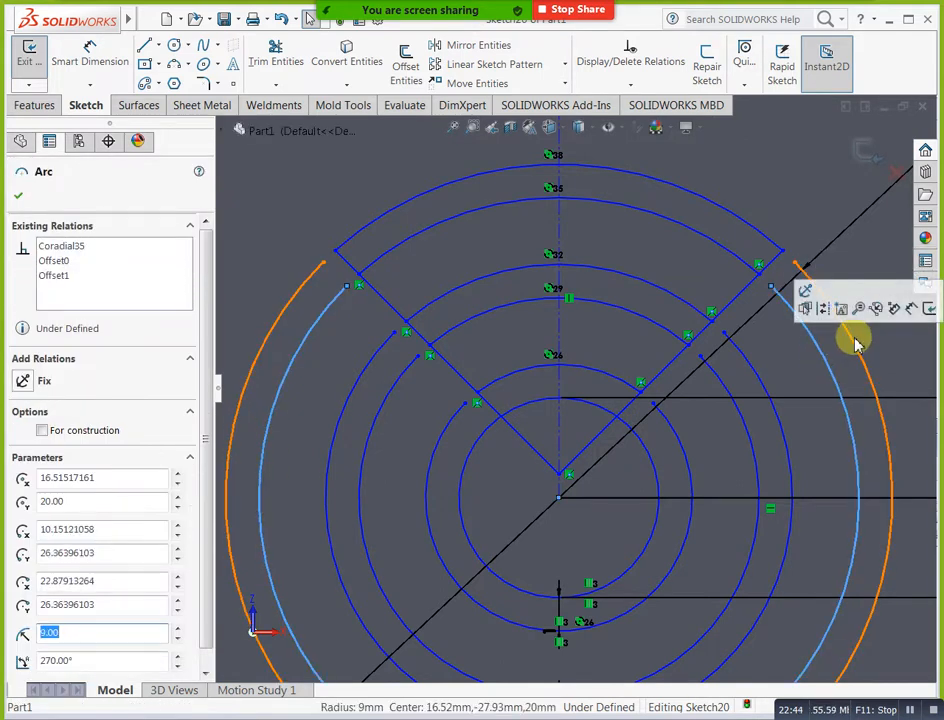
left_click(855, 347)
key("Delete")
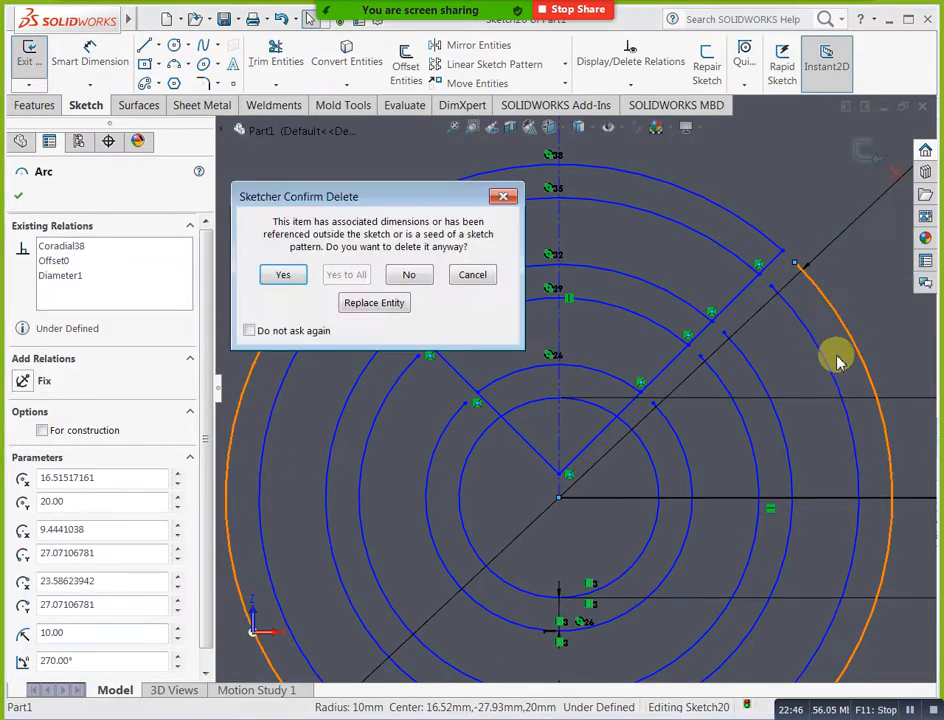
left_click(270, 276)
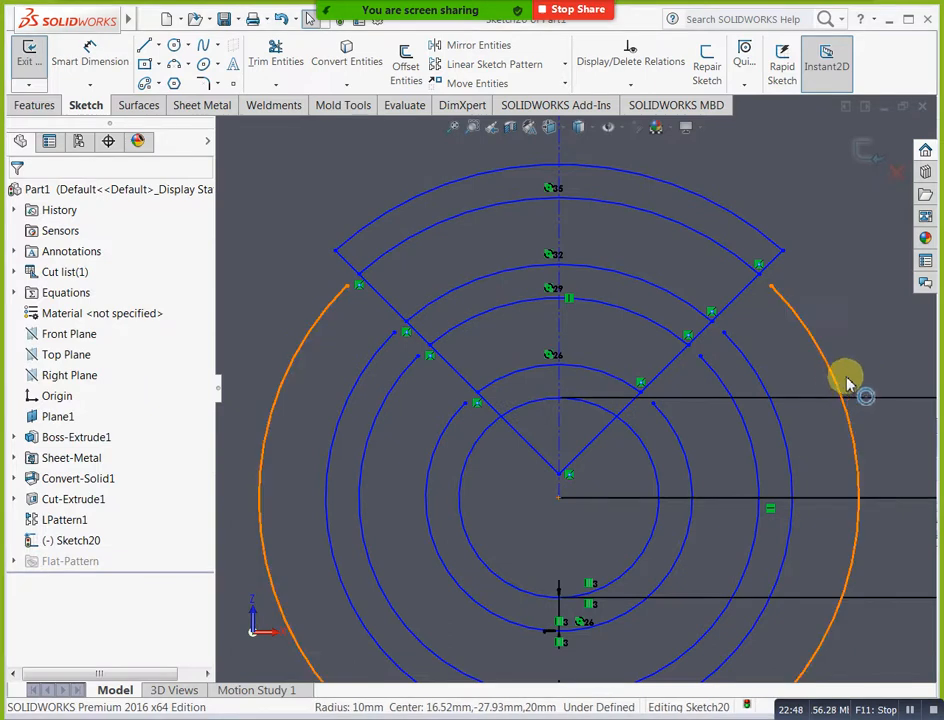
left_click_drag(791, 410, 640, 462)
key("Delete")
left_click(713, 445)
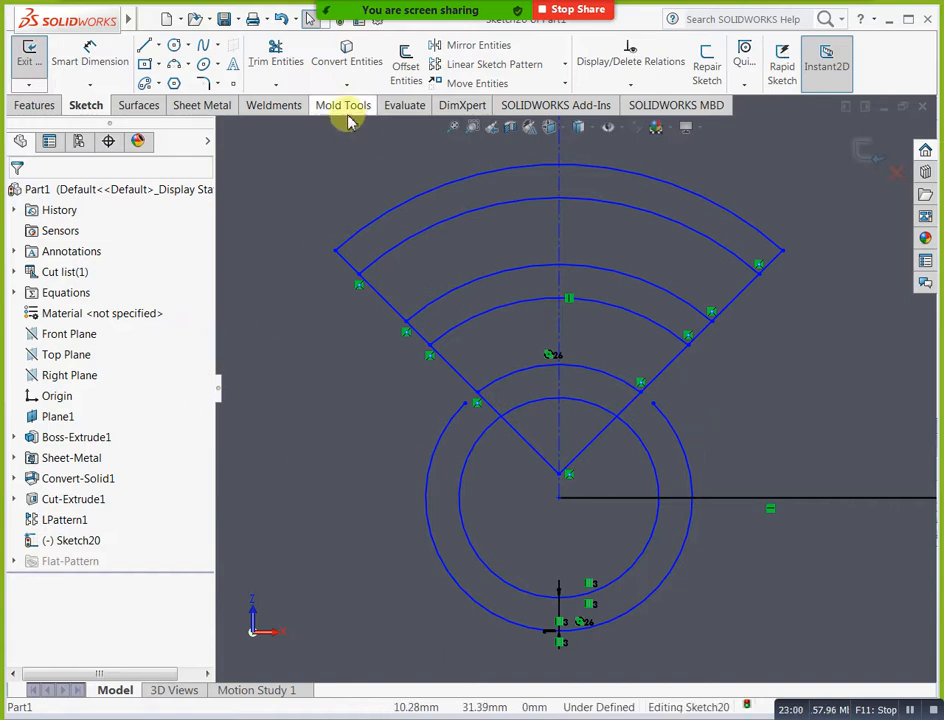
Trim the lower part of the innermost circle and the spoke lines inside it and between the rings, leaving three closed arc slots.
left_click(288, 68)
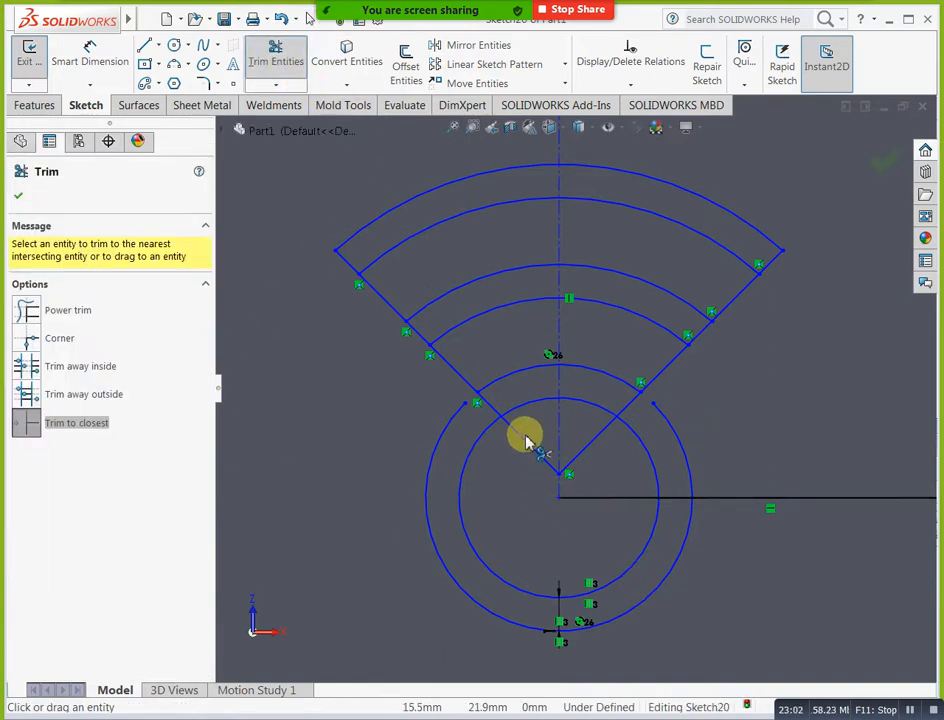
left_click(592, 449)
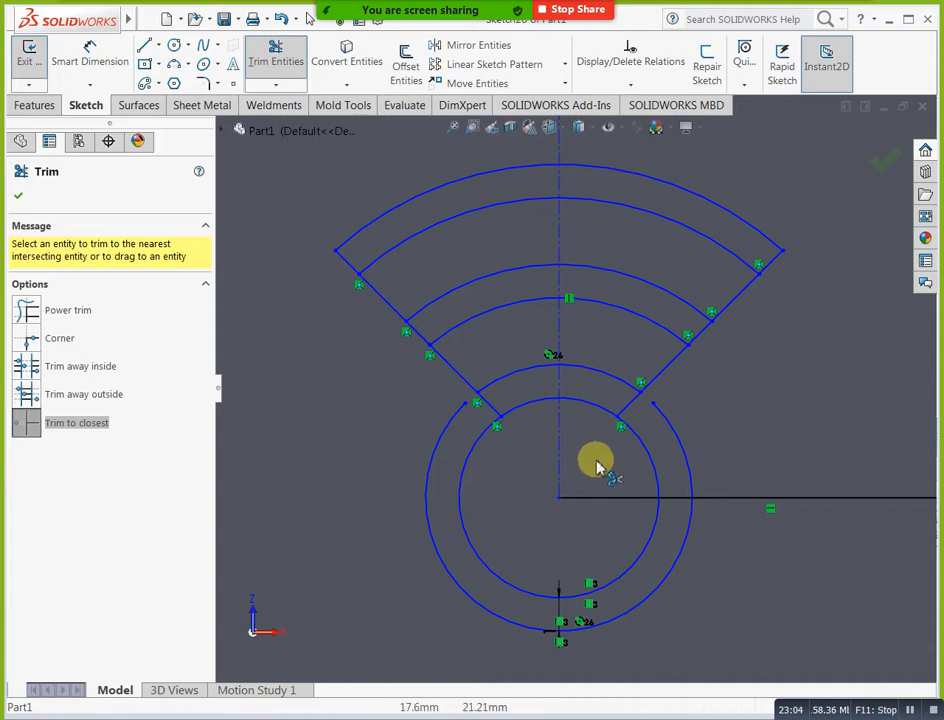
mouse_move(596, 472)
left_mouse_down()
mouse_move(483, 438)
mouse_move(531, 501)
mouse_move(655, 487)
mouse_move(660, 387)
mouse_move(725, 300)
left_mouse_up()
left_click(738, 303)
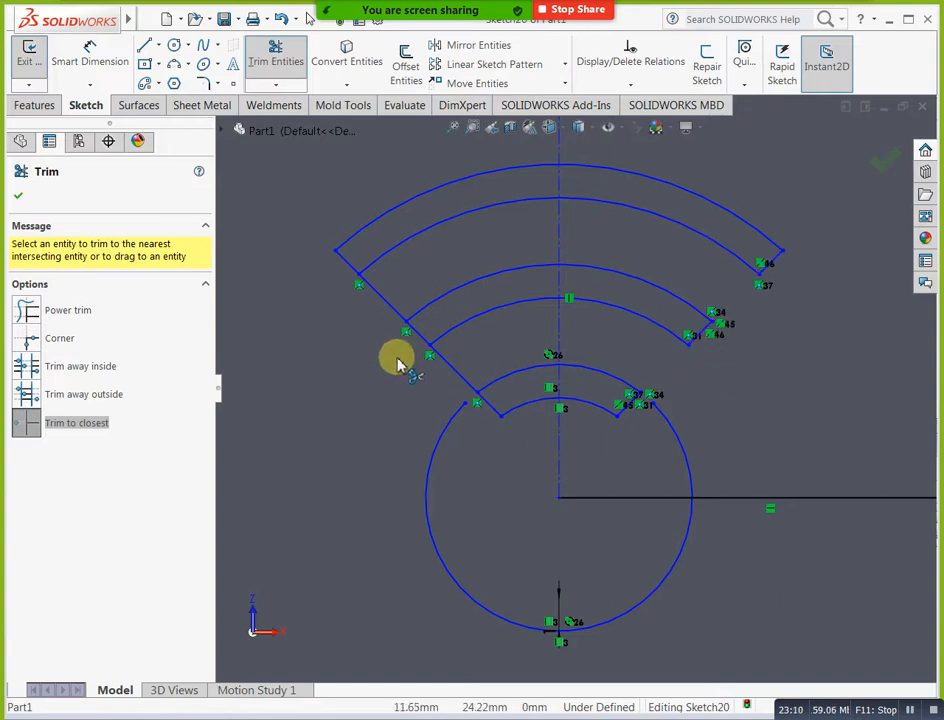
mouse_move(450, 365)
left_mouse_down()
mouse_move(405, 308)
mouse_move(379, 299)
mouse_move(400, 392)
left_mouse_up()
key("Escape")
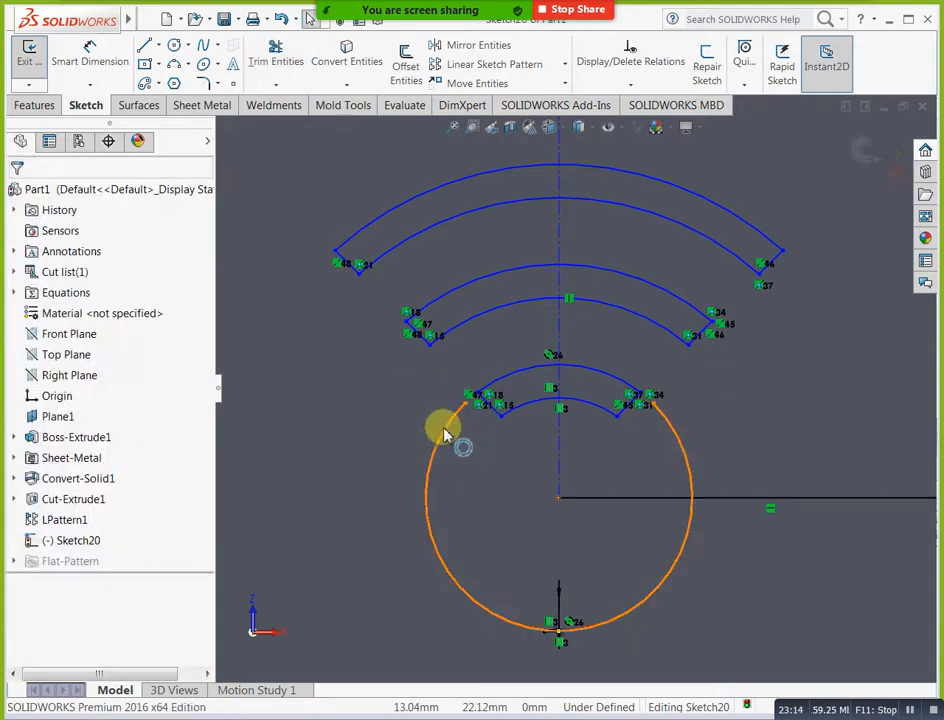
Delete the remaining 4 mm radius arc and the vertical centerline, and exit the sketch.
left_click(444, 434)
key("Delete")
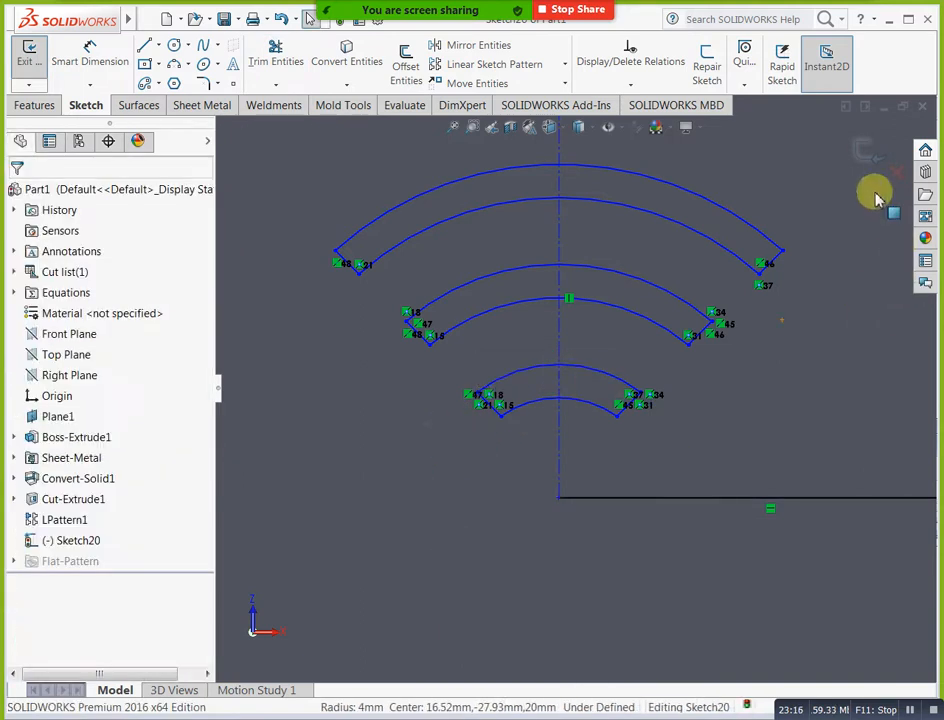
left_click(623, 498)
key("Escape")
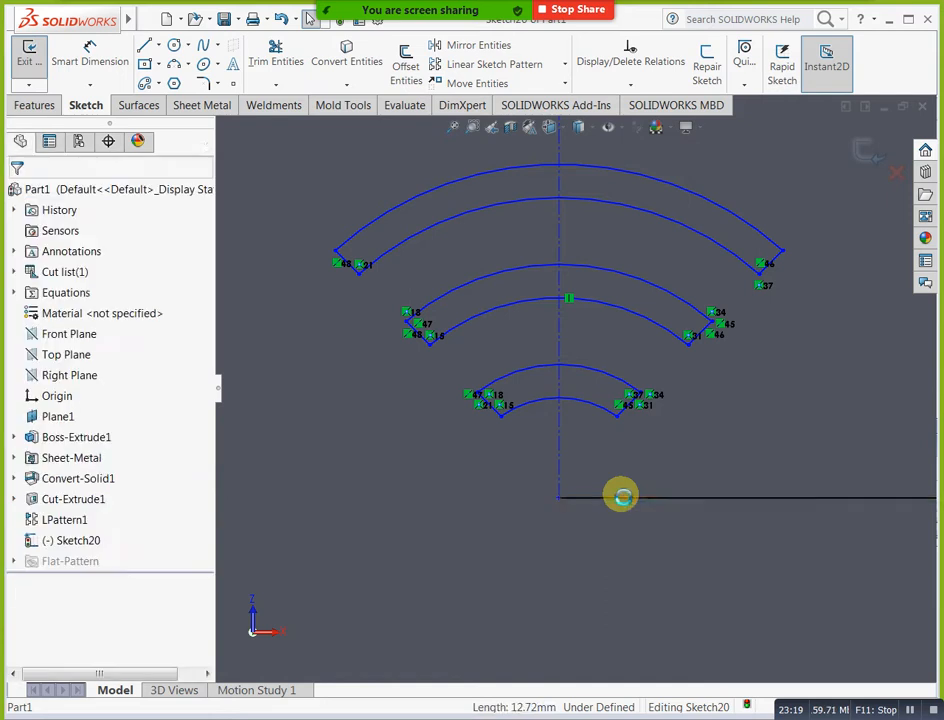
key("Delete")
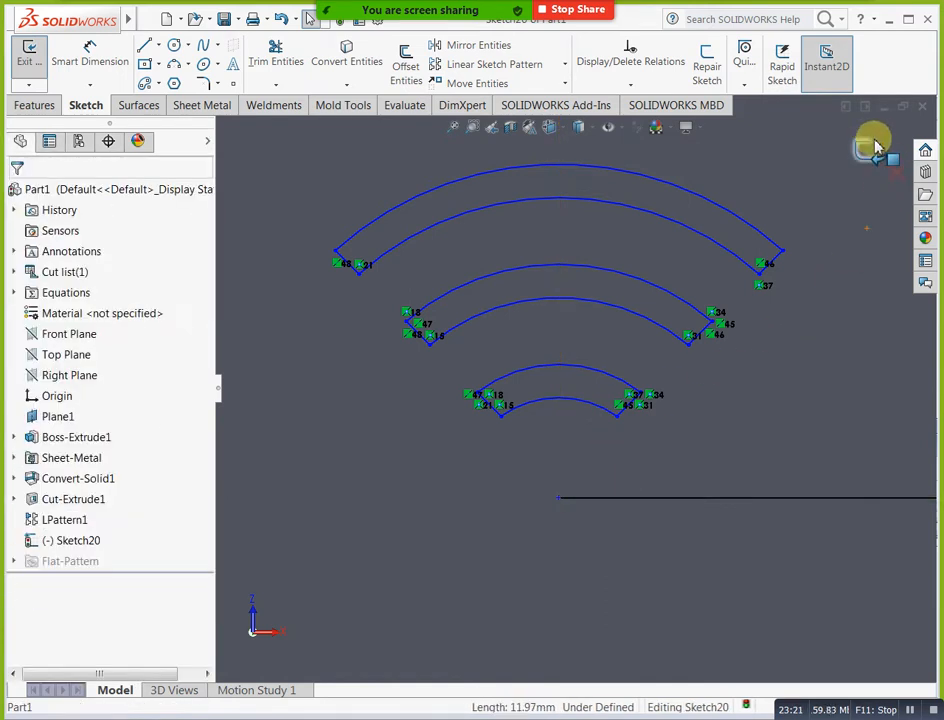
left_click(864, 152)
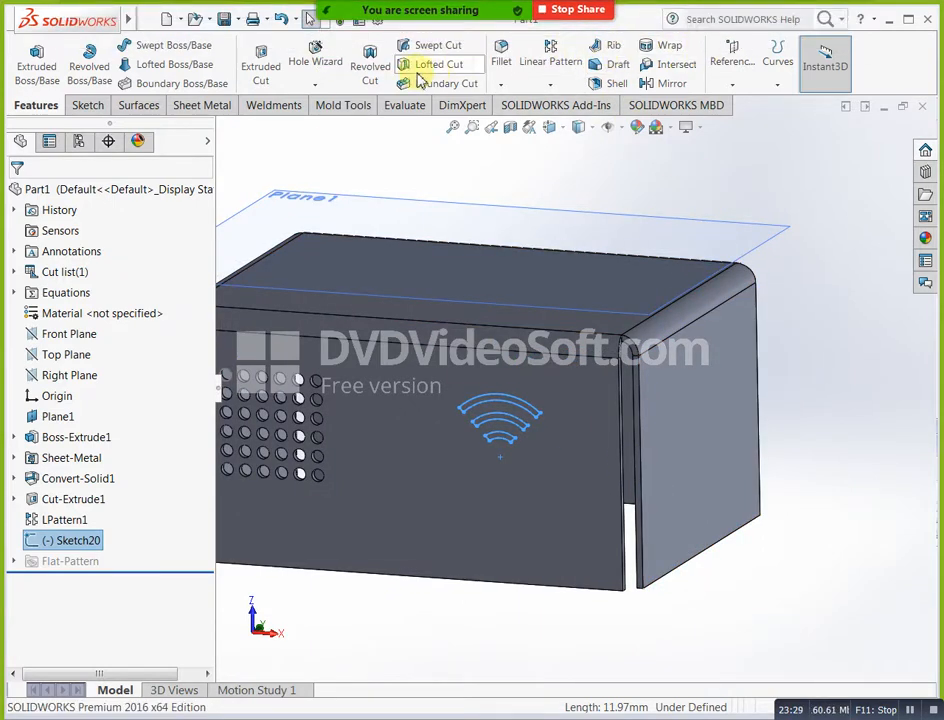
Cut the three arc slots into the box face with a Blind extruded cut 1 mm deep, using Normal cut.
left_click(203, 106)
left_click(566, 48)
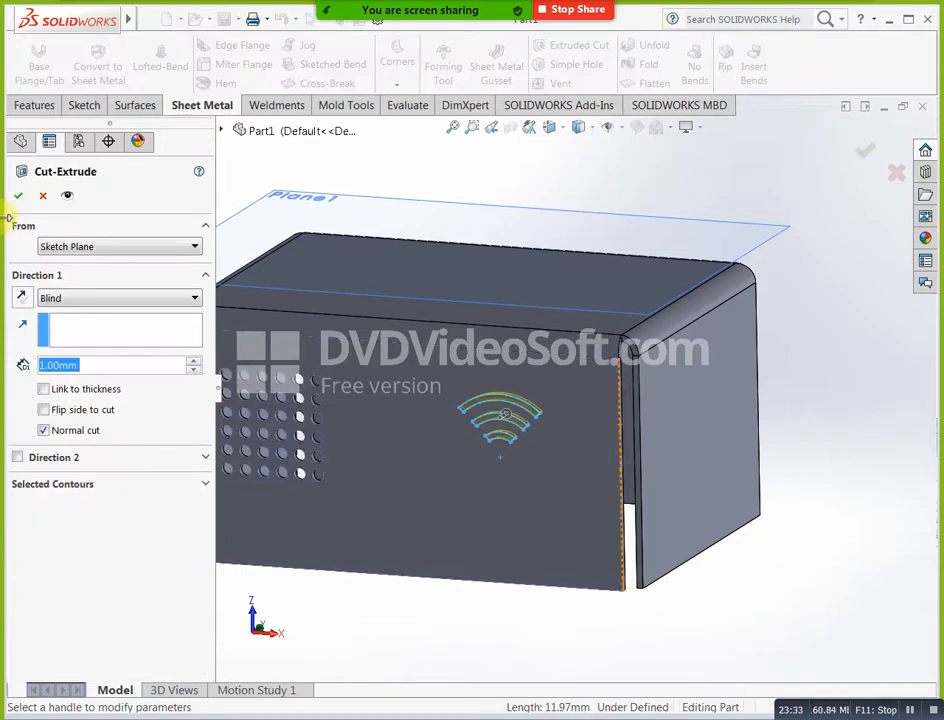
left_click(17, 198)
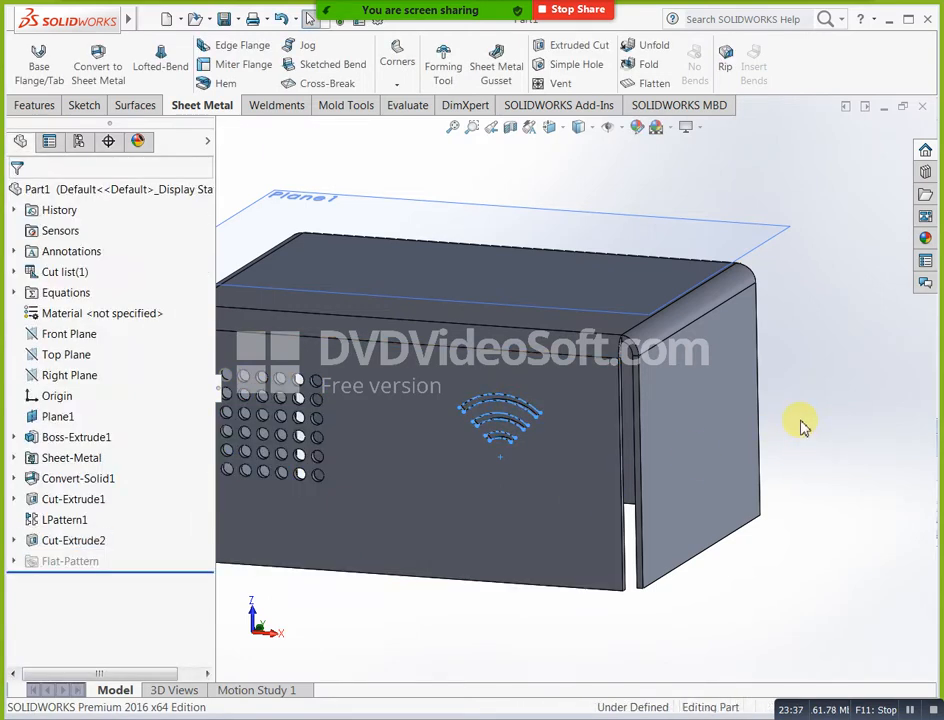
Circular-pattern the arc-slot cut about the innermost slot's arc edge, with 90° spacing and 6 instances.
middle_click_drag(803, 421, 786, 457)
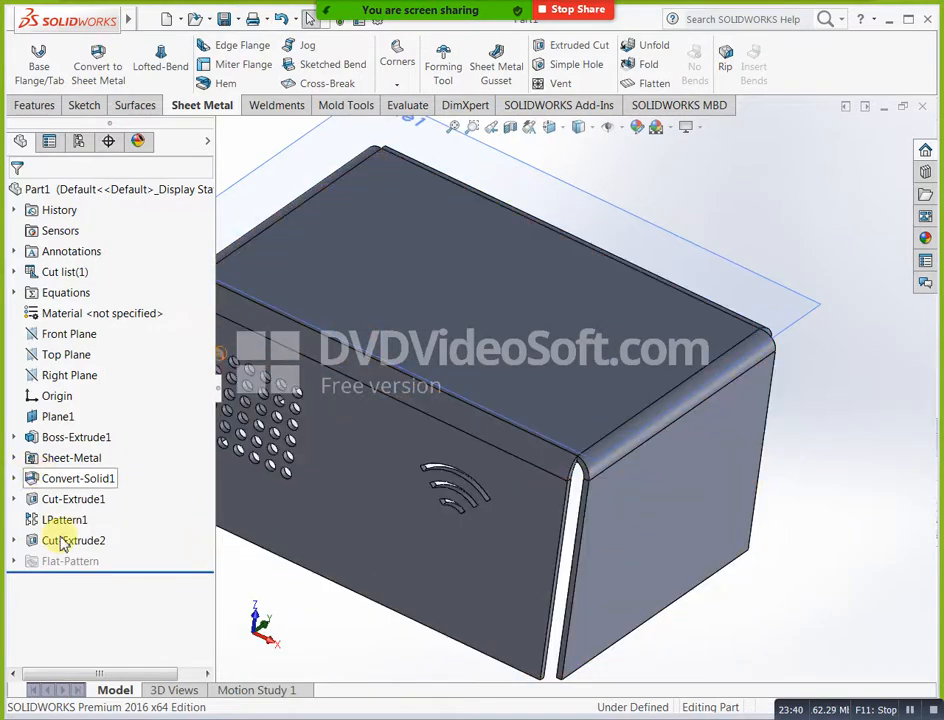
left_click(66, 540)
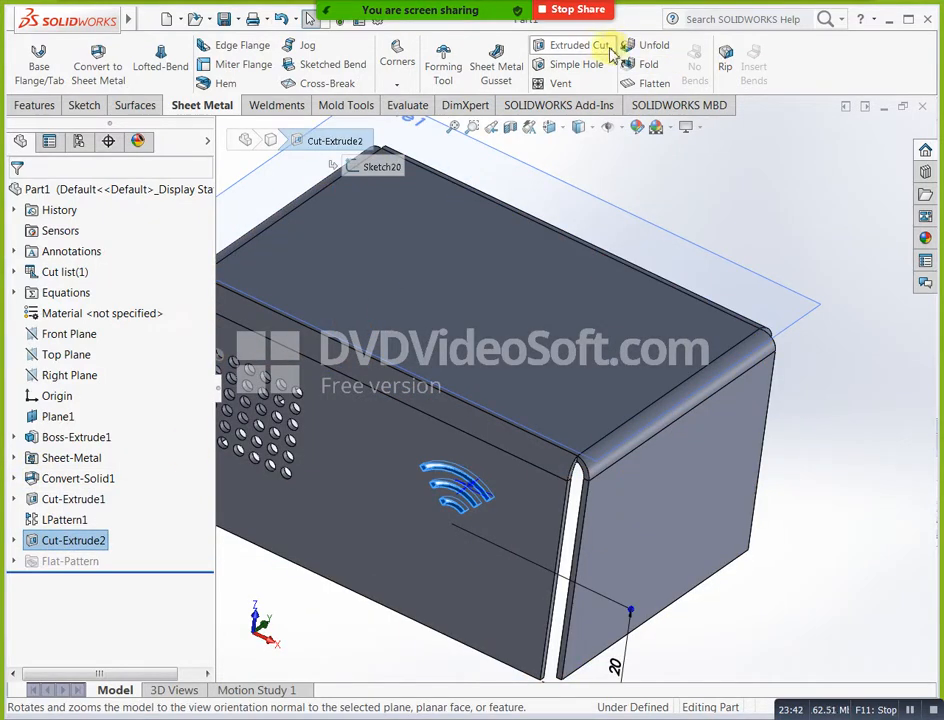
left_click(36, 105)
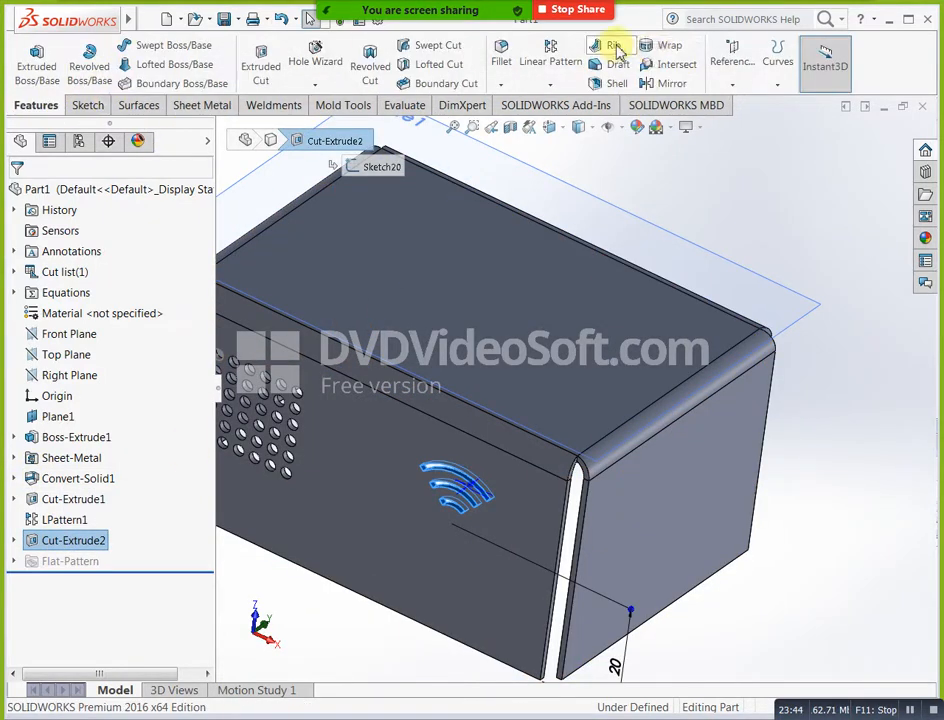
left_click(550, 84)
left_click(588, 124)
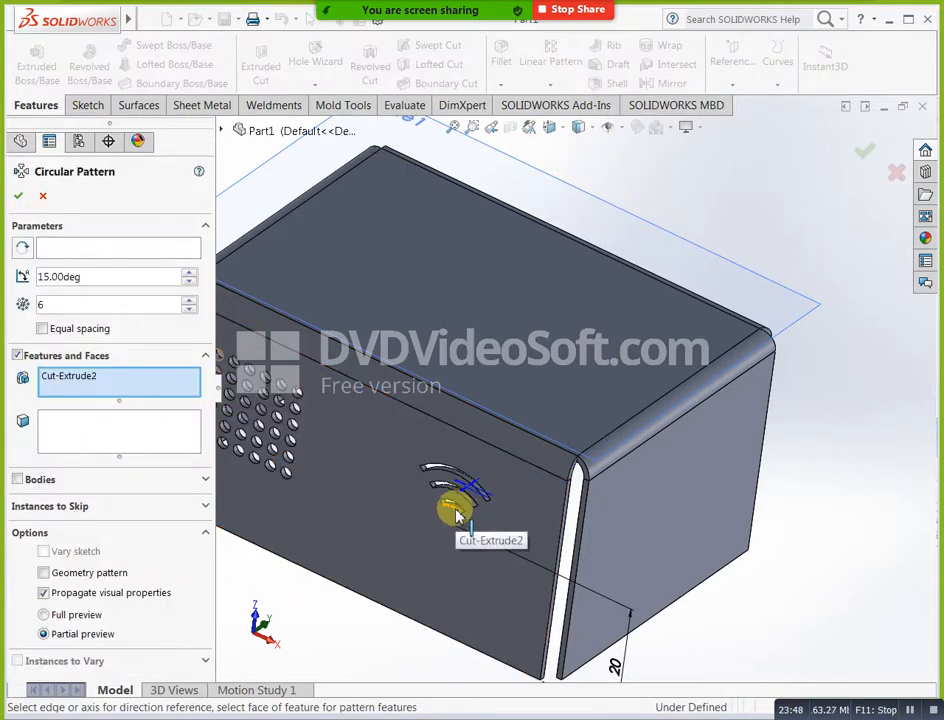
left_click(126, 247)
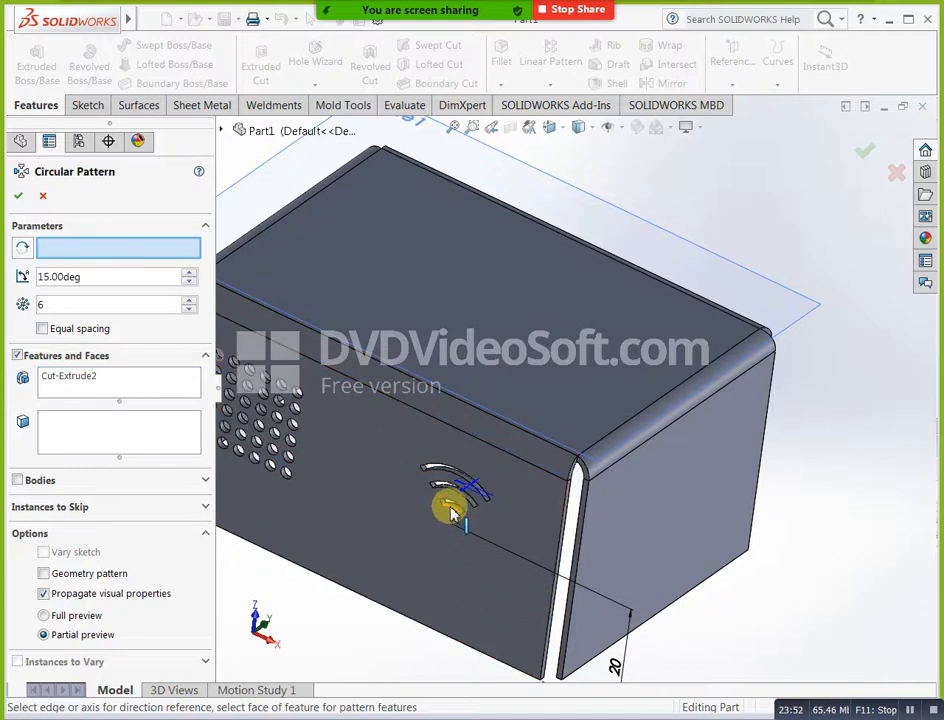
left_click(452, 550)
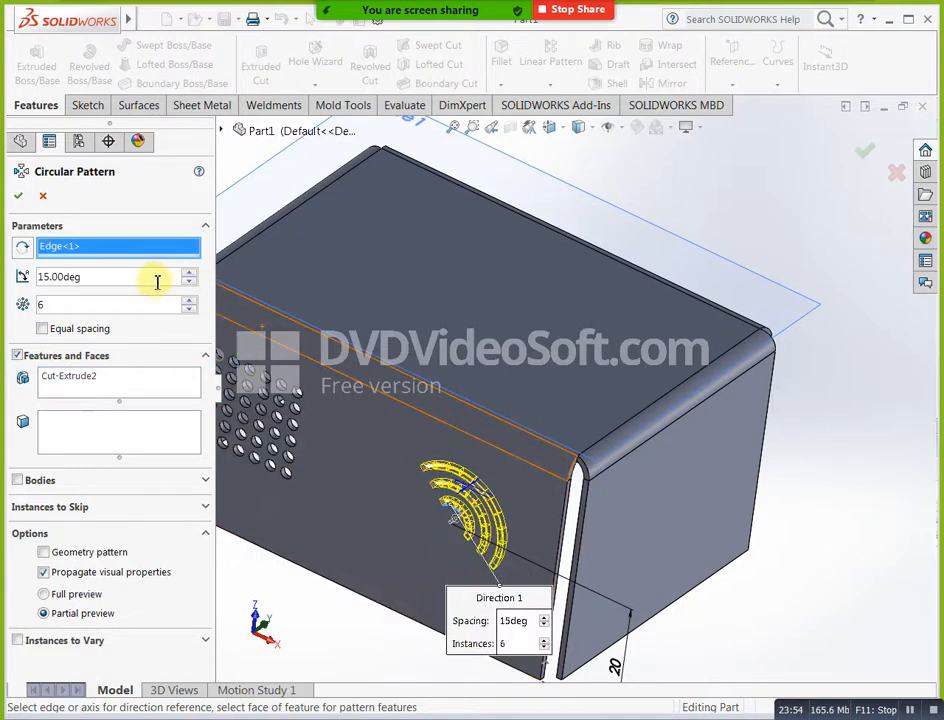
type("90")
key("Return")
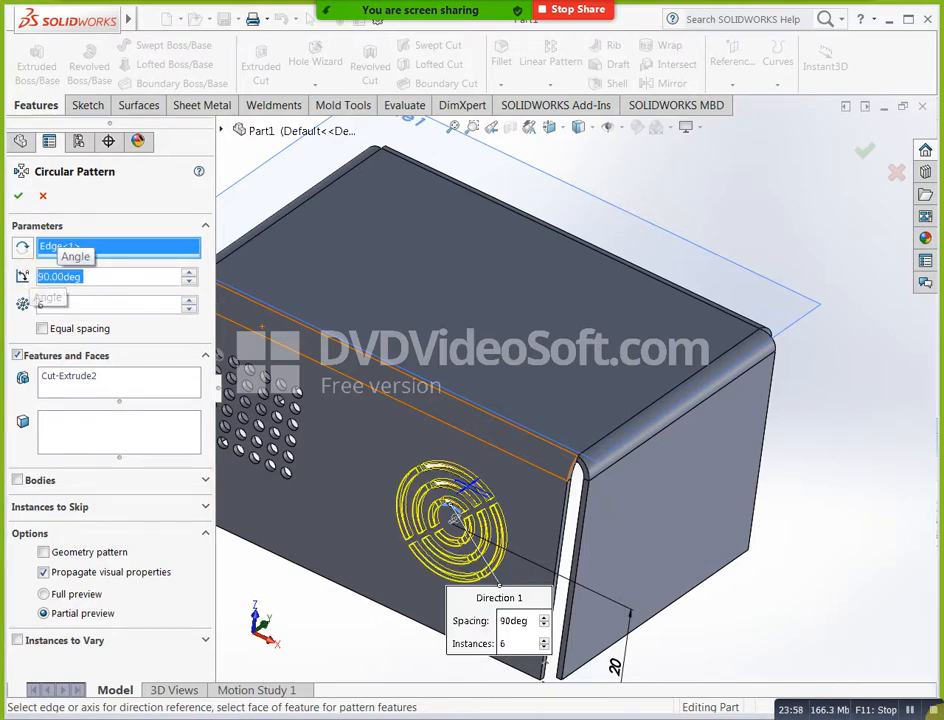
left_click(19, 197)
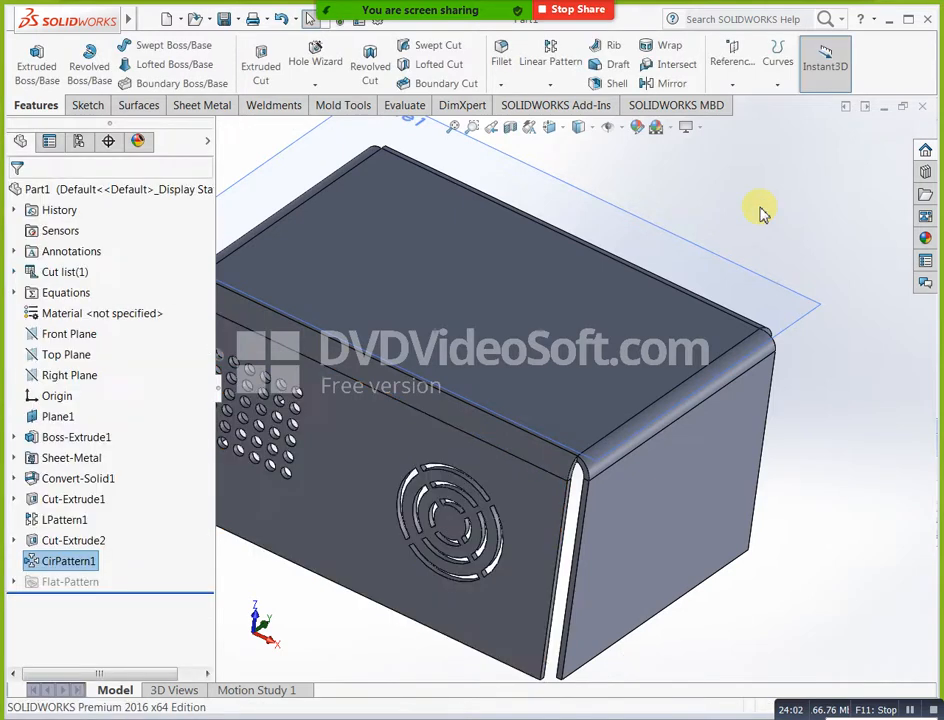
Inspect the circular vent and the hole grid from outside and inside the box.
left_click(763, 214)
scroll(782, 316, "up", 3)
middle_click_drag(675, 465, 722, 462)
scroll(684, 630, "up", 3)
middle_click_drag(684, 630, 664, 640)
scroll(560, 376, "down", 3)
scroll(572, 370, "down", 2)
middle_click_drag(784, 379, 674, 360)
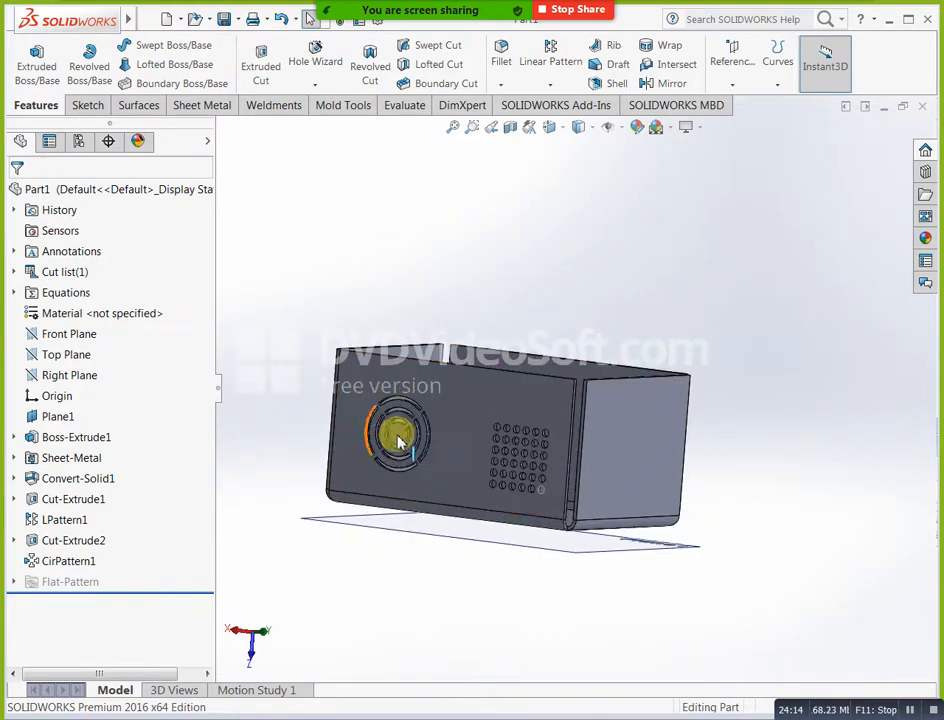
scroll(415, 432, "down", 4)
scroll(484, 400, "down", 2)
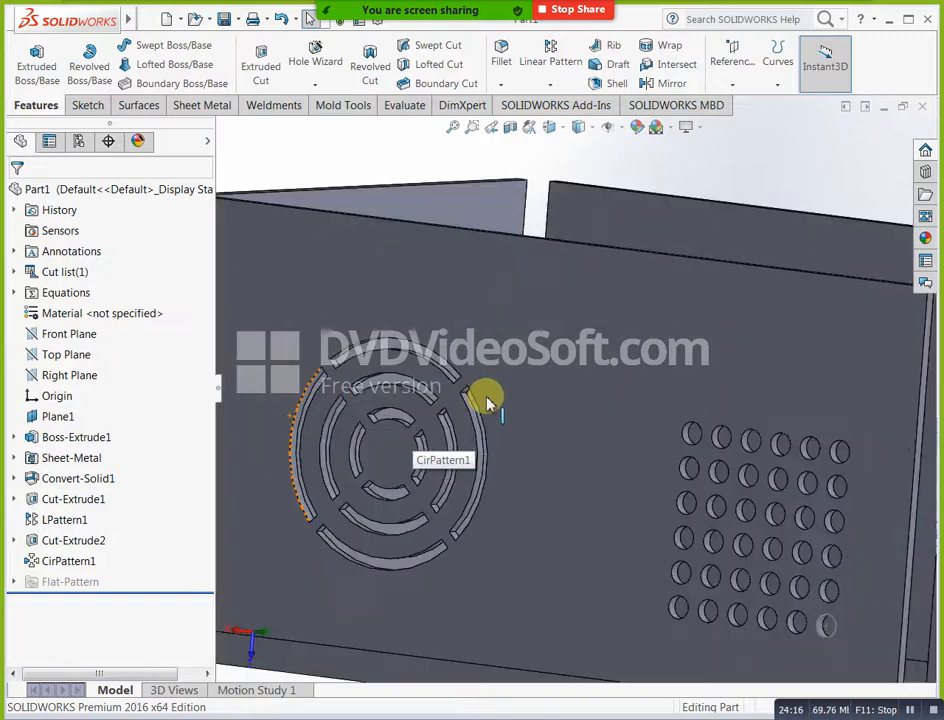
scroll(358, 432, "down", 3)
scroll(424, 415, "up", 5)
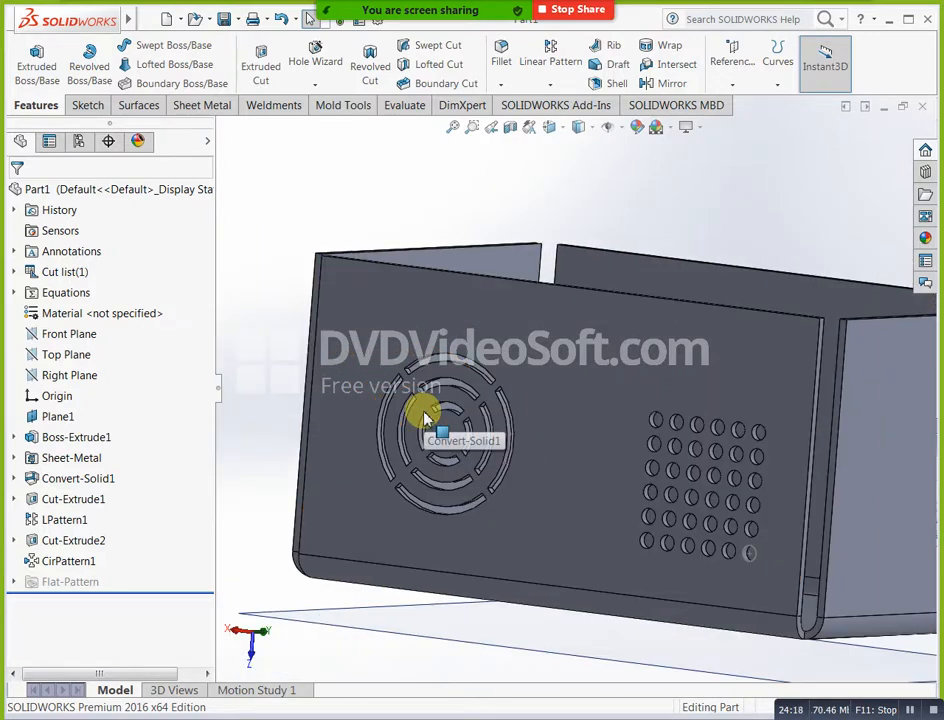
middle_click_drag(603, 263, 545, 390)
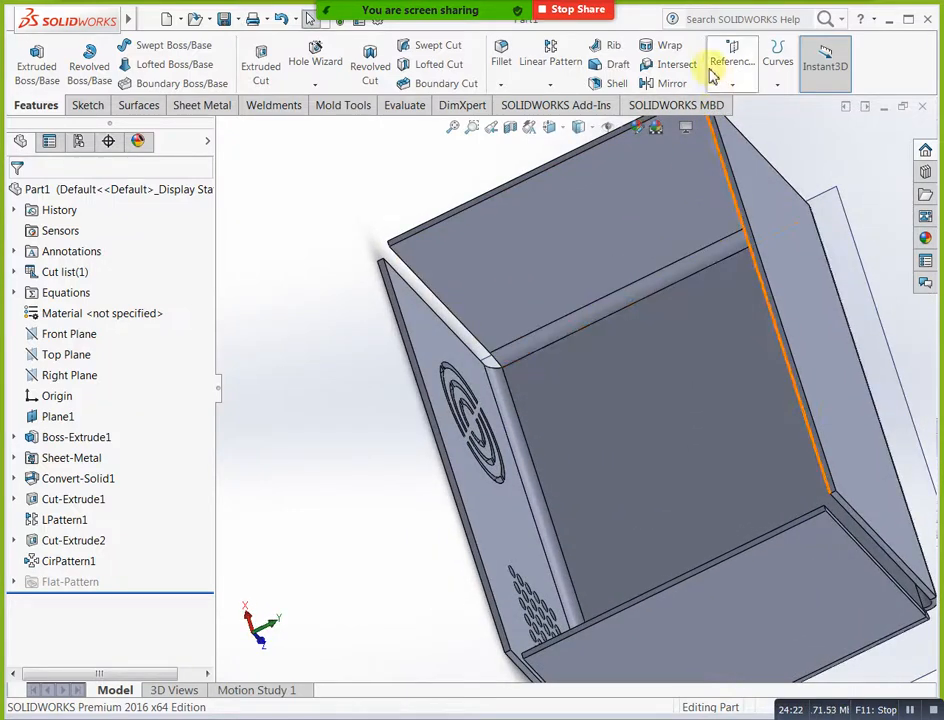
Flatten the sheet-metal box to examine its flat pattern with the cutouts, and return it to the folded state.
left_click(203, 107)
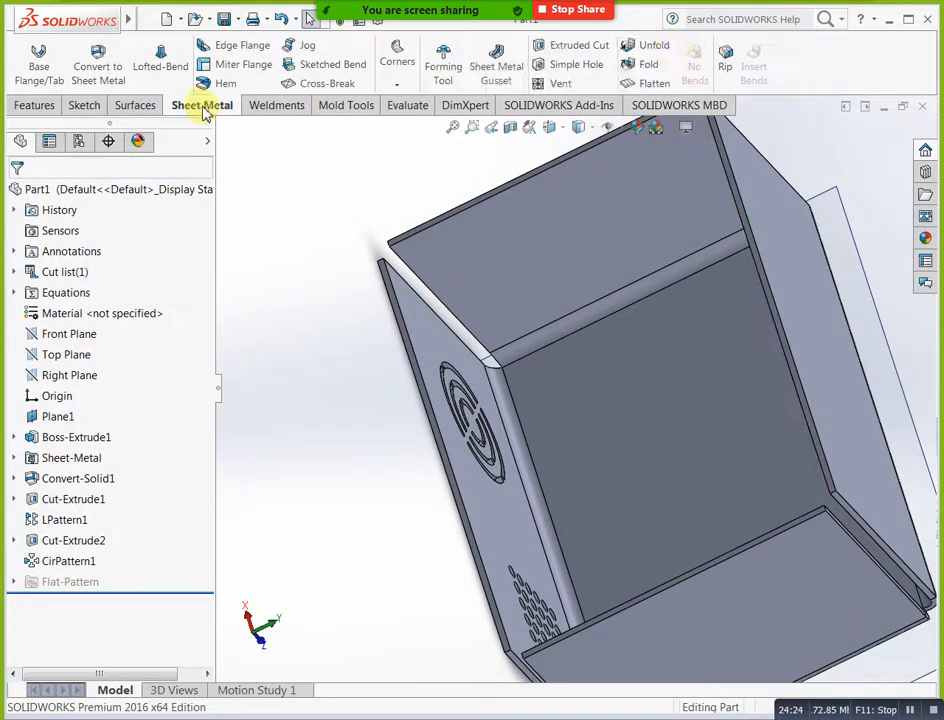
left_click(651, 84)
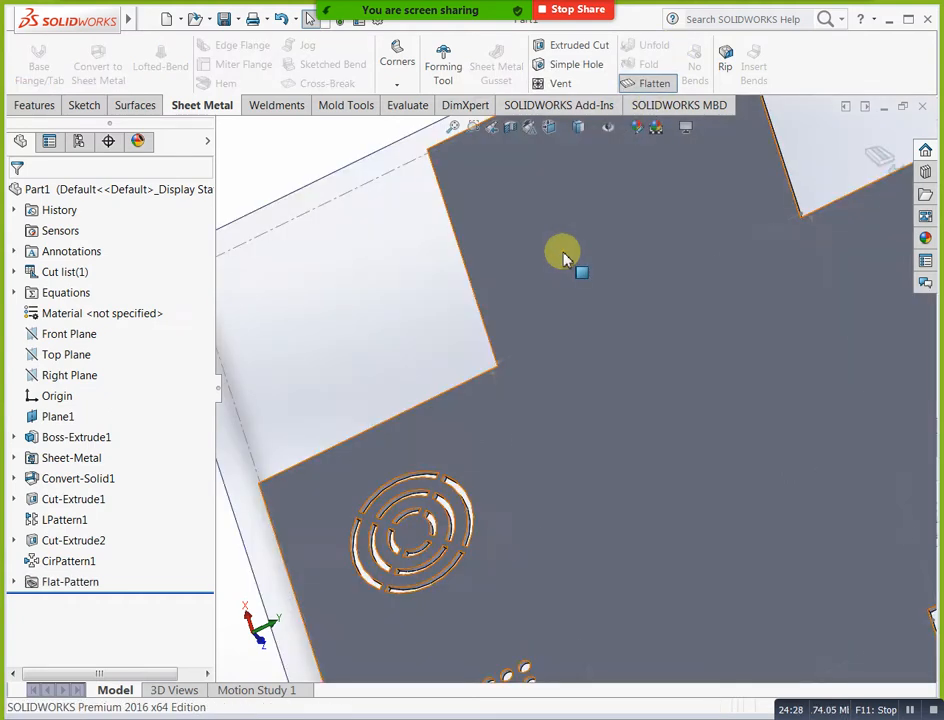
left_click(362, 316)
scroll(362, 316, "up", 5)
middle_click_drag(557, 440, 678, 348)
left_click(830, 408)
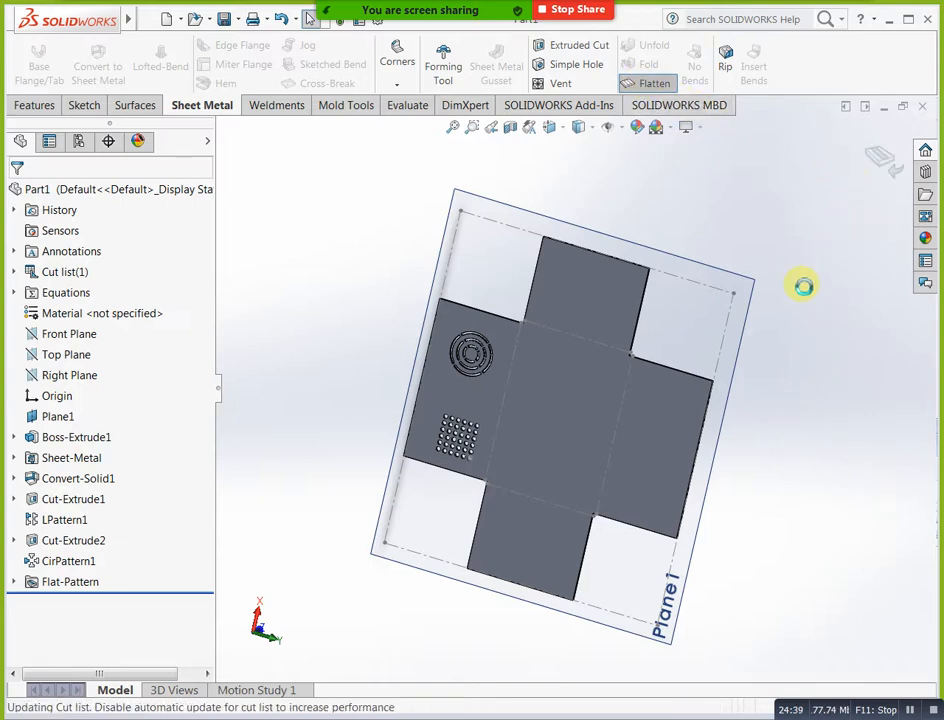
middle_click_drag(800, 300, 481, 248)
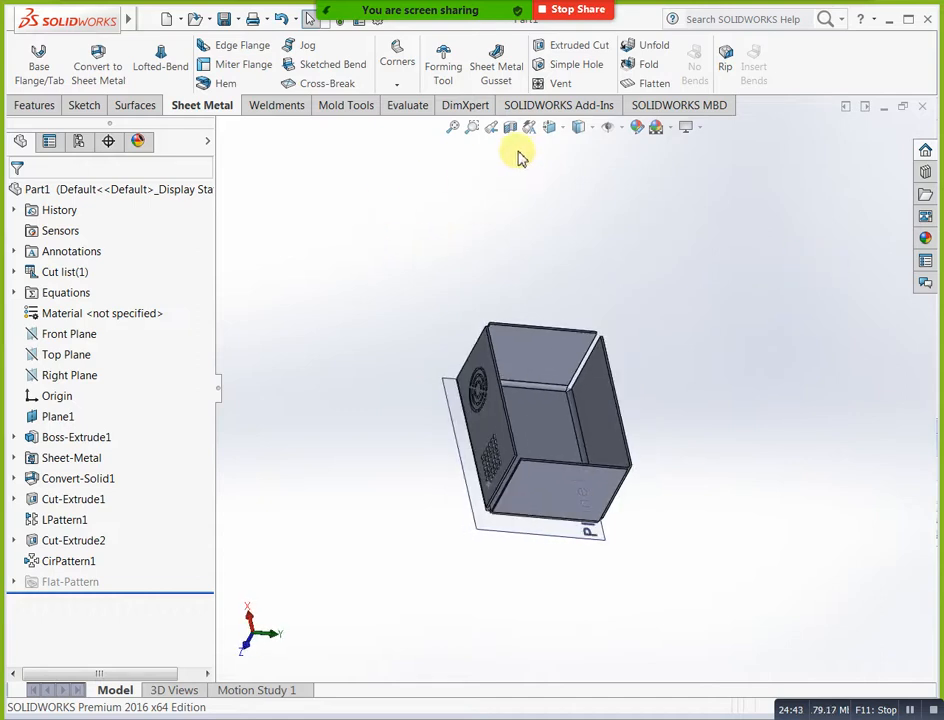
left_click(563, 68)
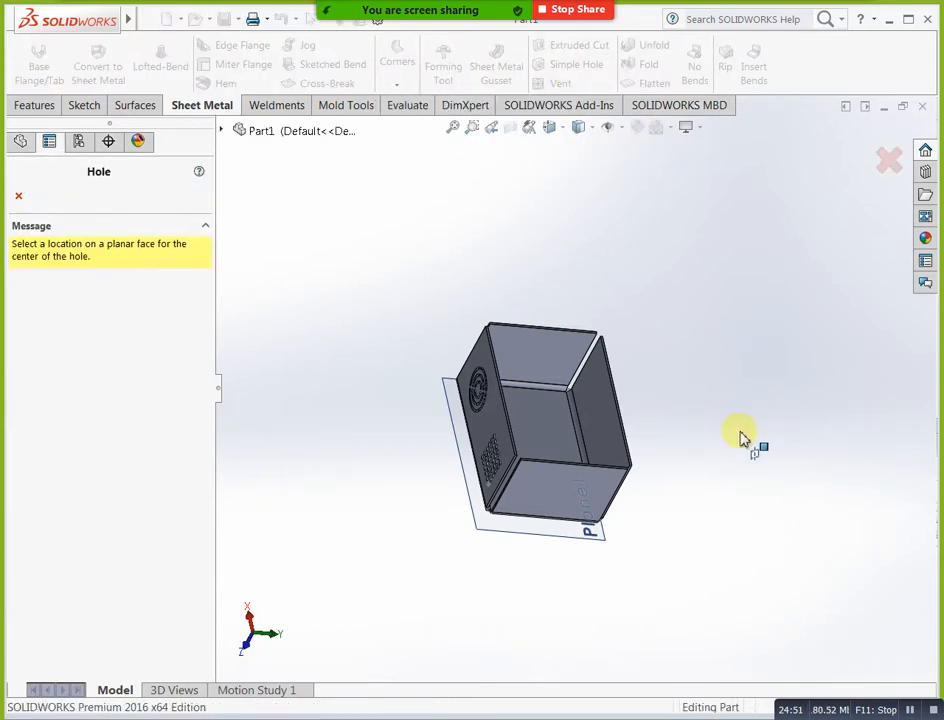
left_click(557, 500)
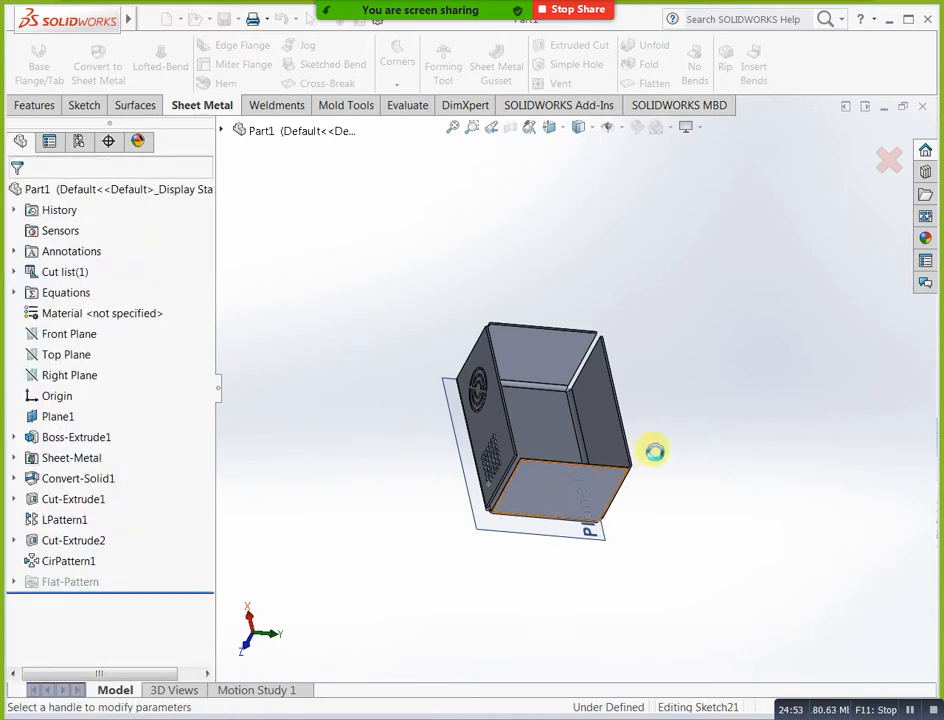
middle_click_drag(668, 397, 638, 362)
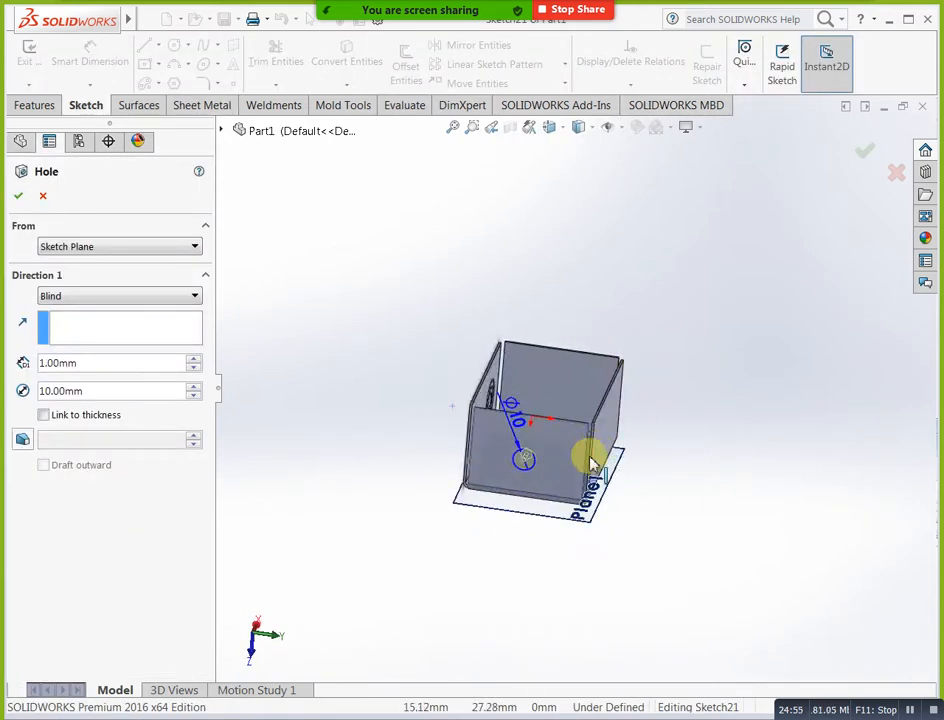
scroll(596, 457, "down", 5)
left_click(163, 298)
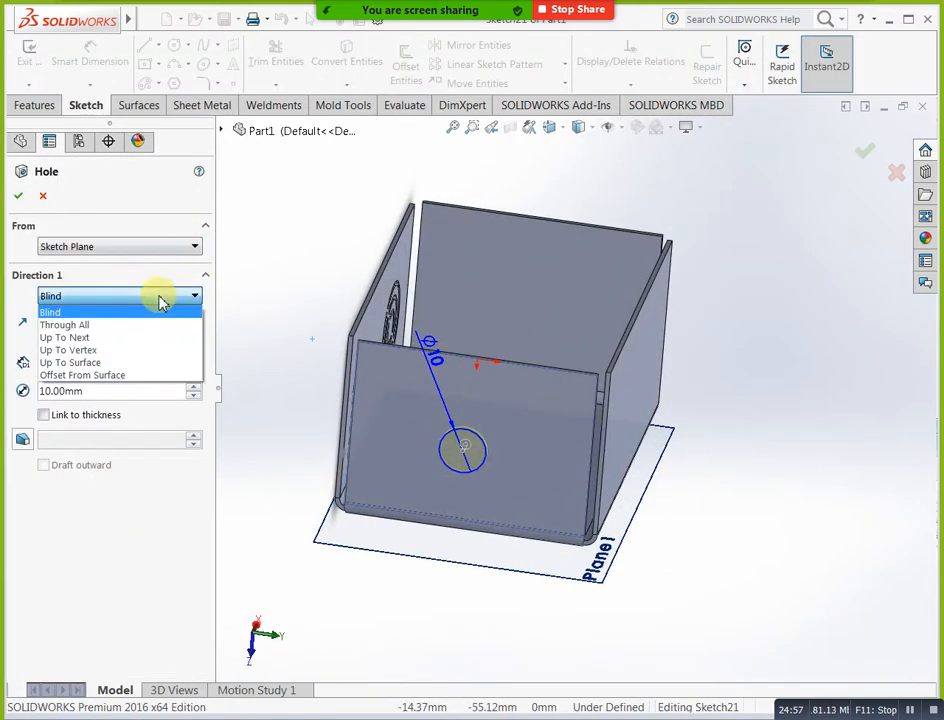
left_click(160, 313)
left_click(175, 246)
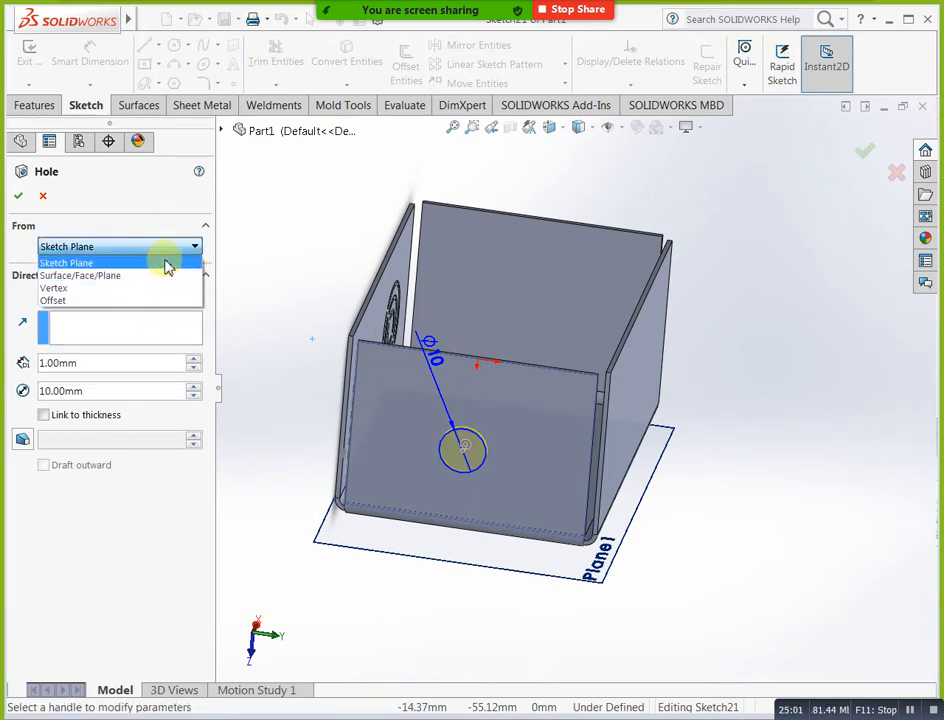
left_click(172, 260)
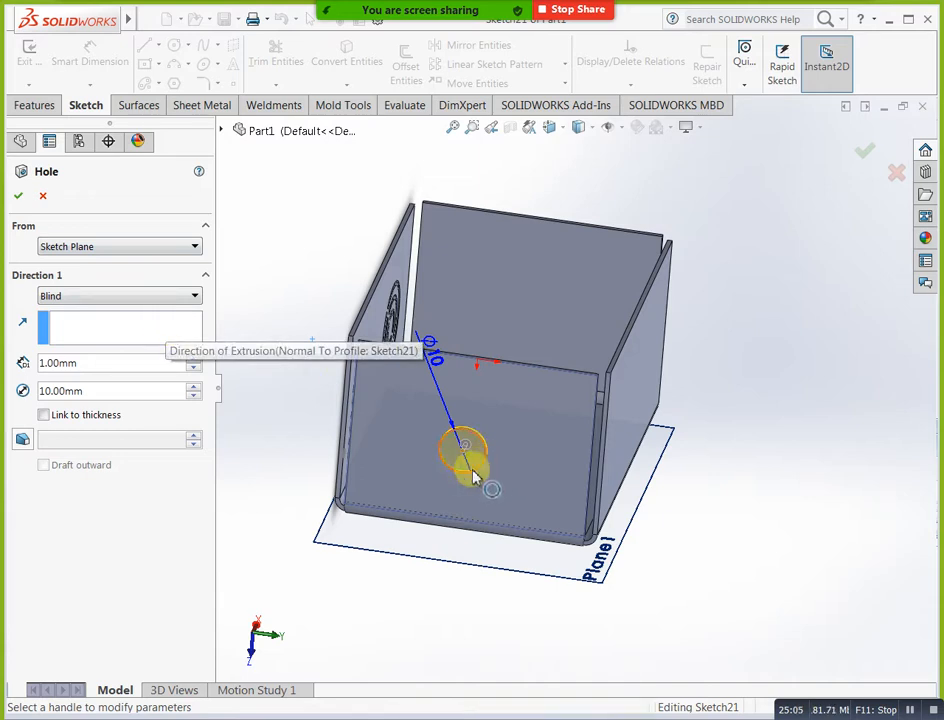
middle_click_drag(480, 480, 432, 499)
scroll(432, 489, "down", 5)
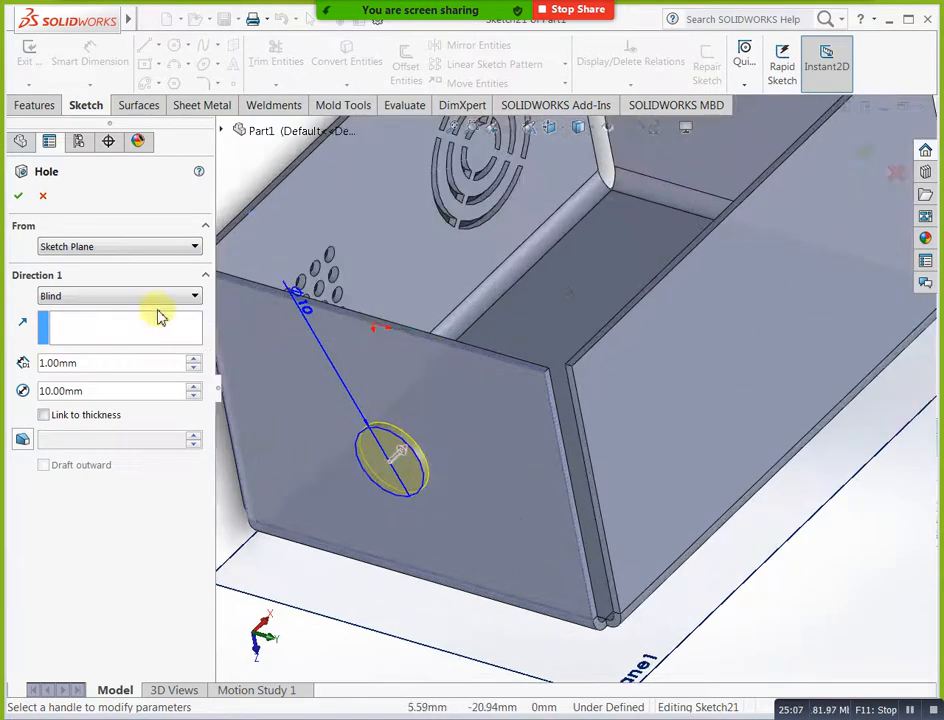
left_click(39, 197)
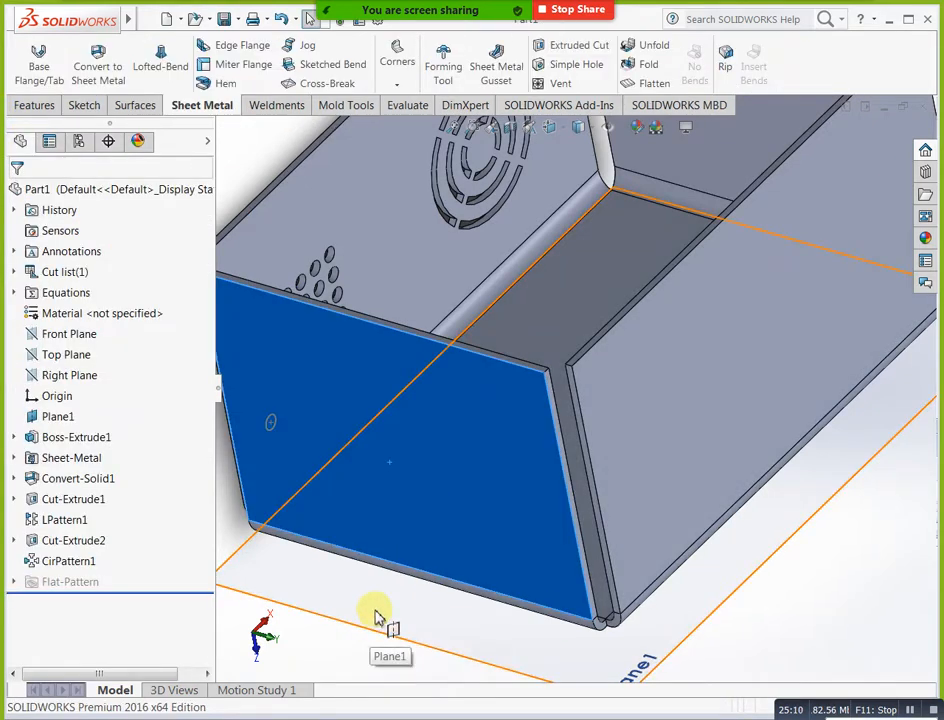
Set up a Hole Wizard countersink hole with ISO standard, type CTSK Flat ISO 7046-1 and size M1.6.
left_click(378, 617)
scroll(381, 611, "up", 6)
middle_click_drag(417, 552, 459, 524)
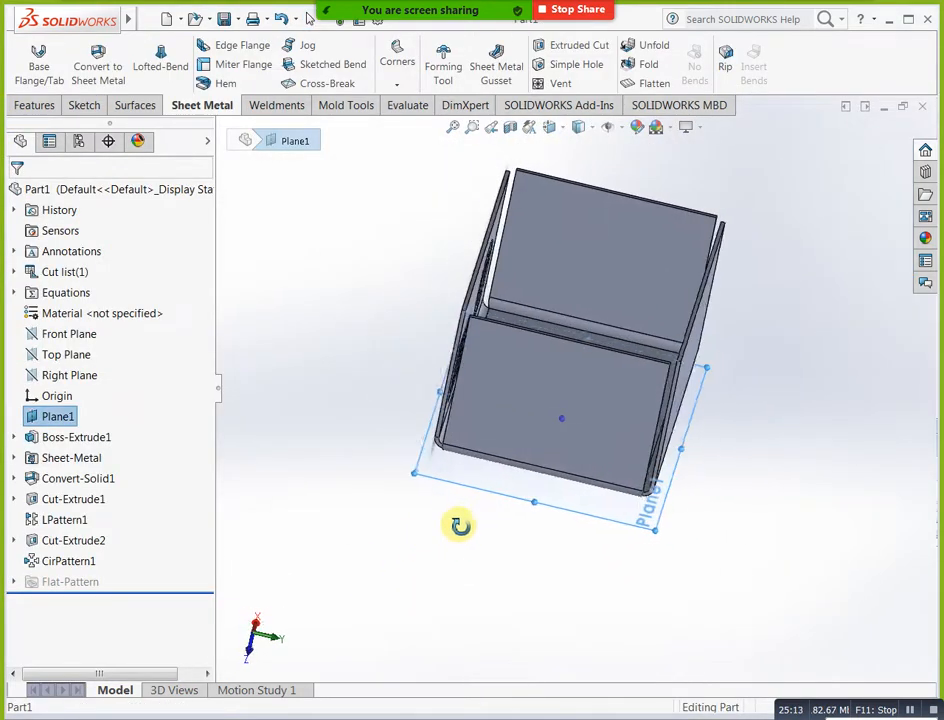
left_click(20, 105)
left_click(315, 57)
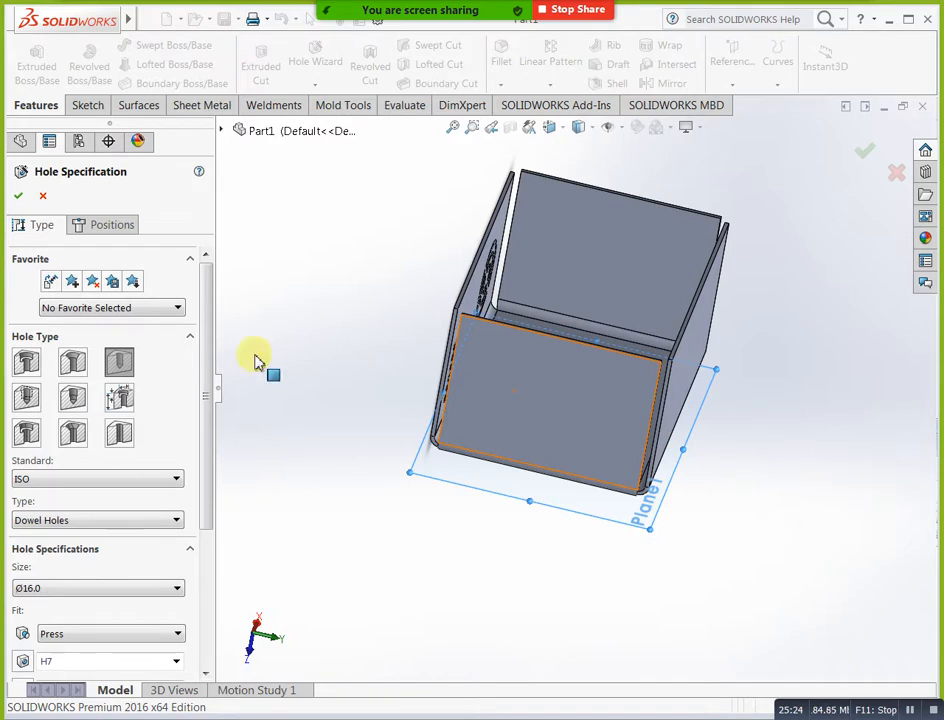
left_click(75, 367)
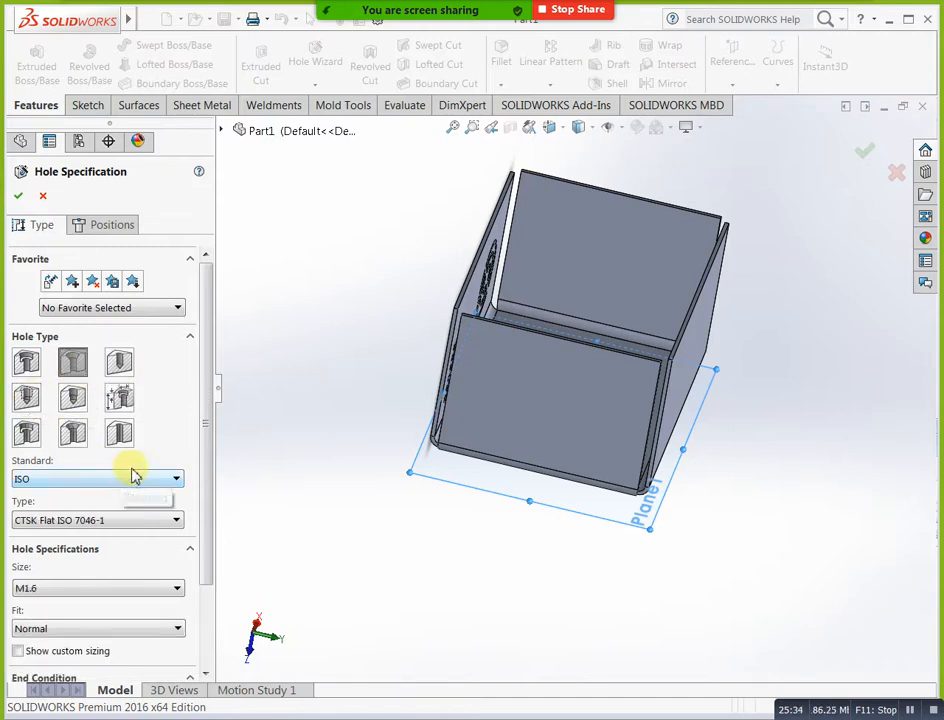
left_click_drag(200, 497, 204, 565)
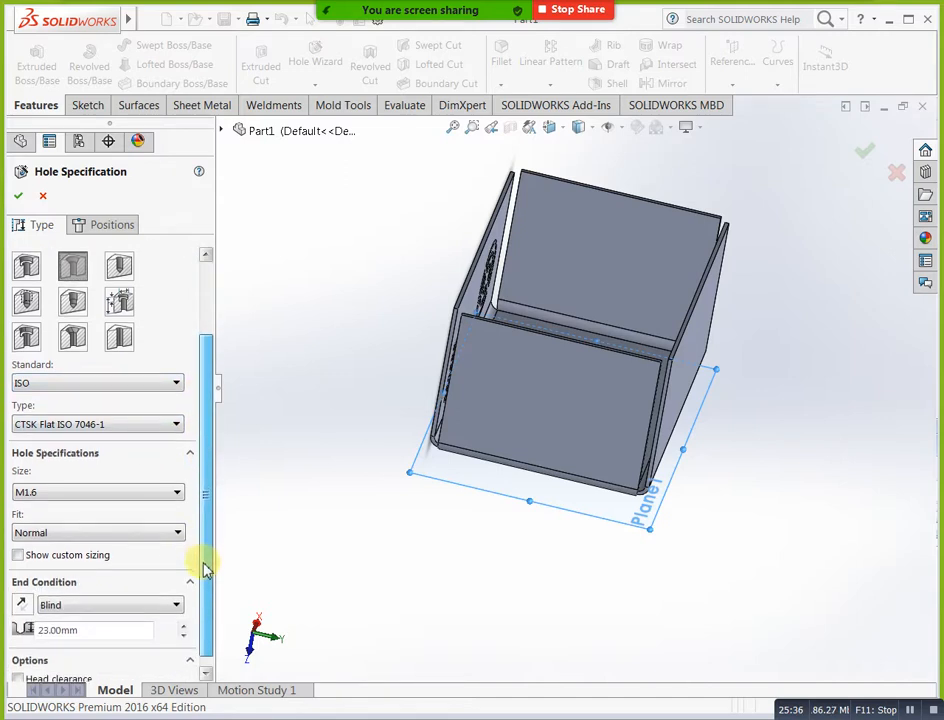
left_click(142, 428)
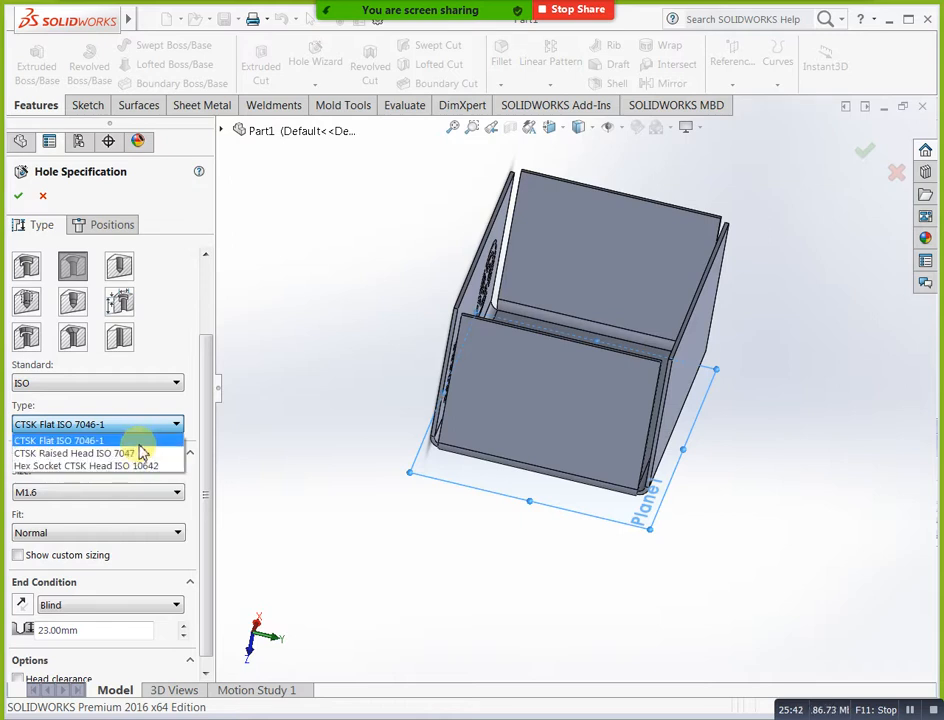
left_click(140, 446)
left_click(151, 424)
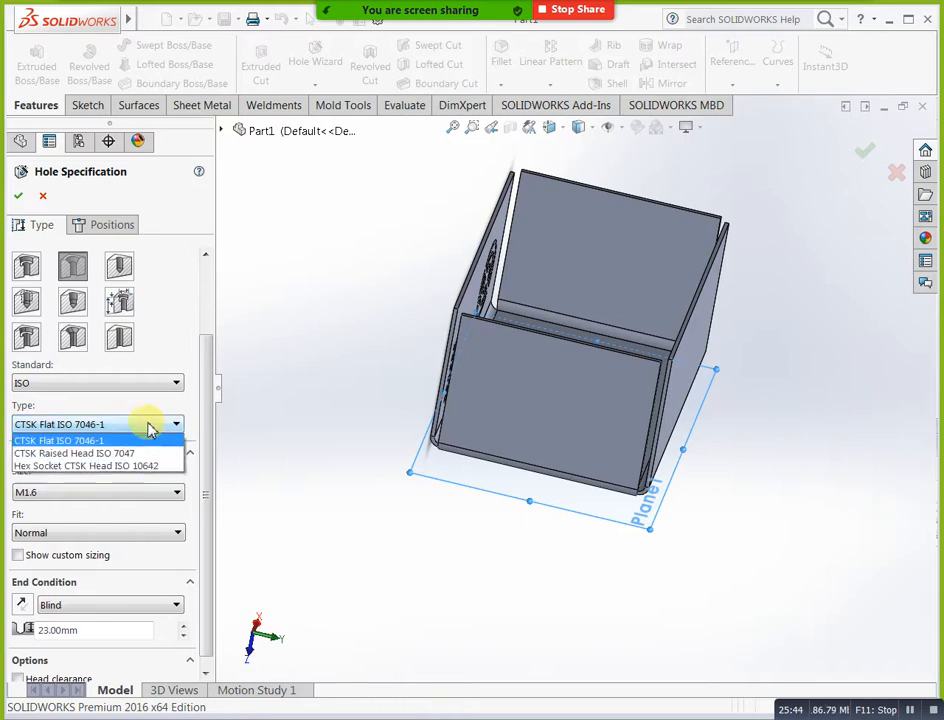
left_click(152, 427)
left_click(157, 493)
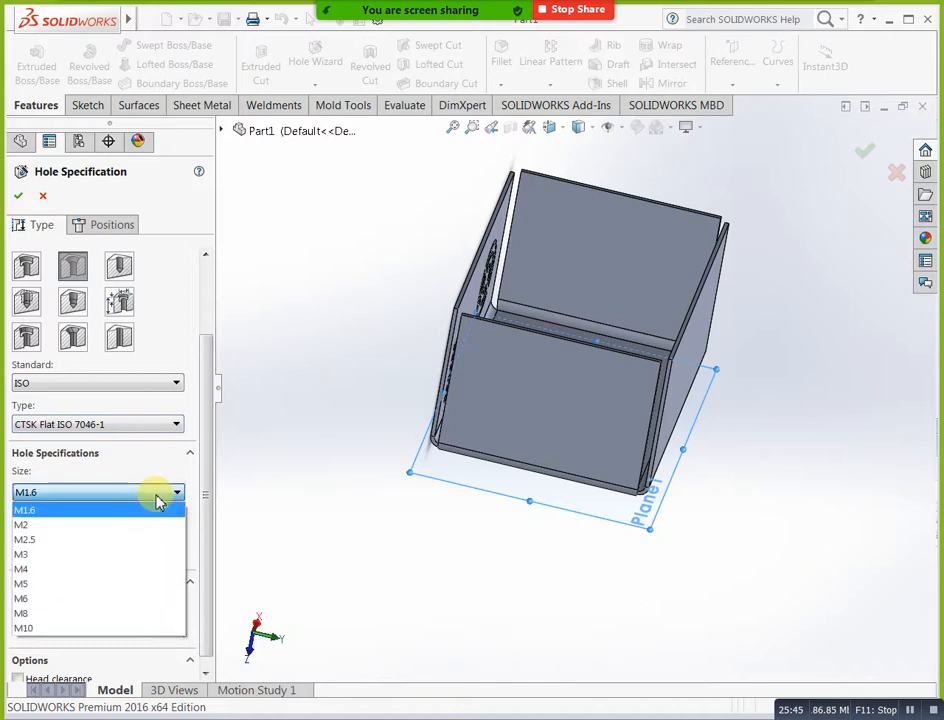
left_click(101, 513)
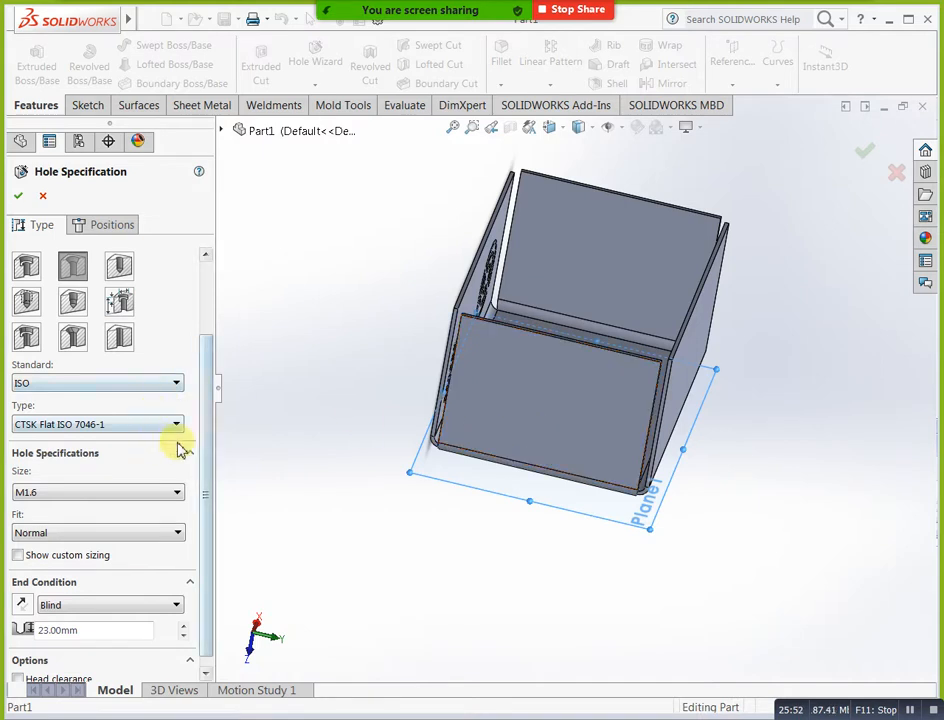
left_click(122, 226)
left_click(560, 391)
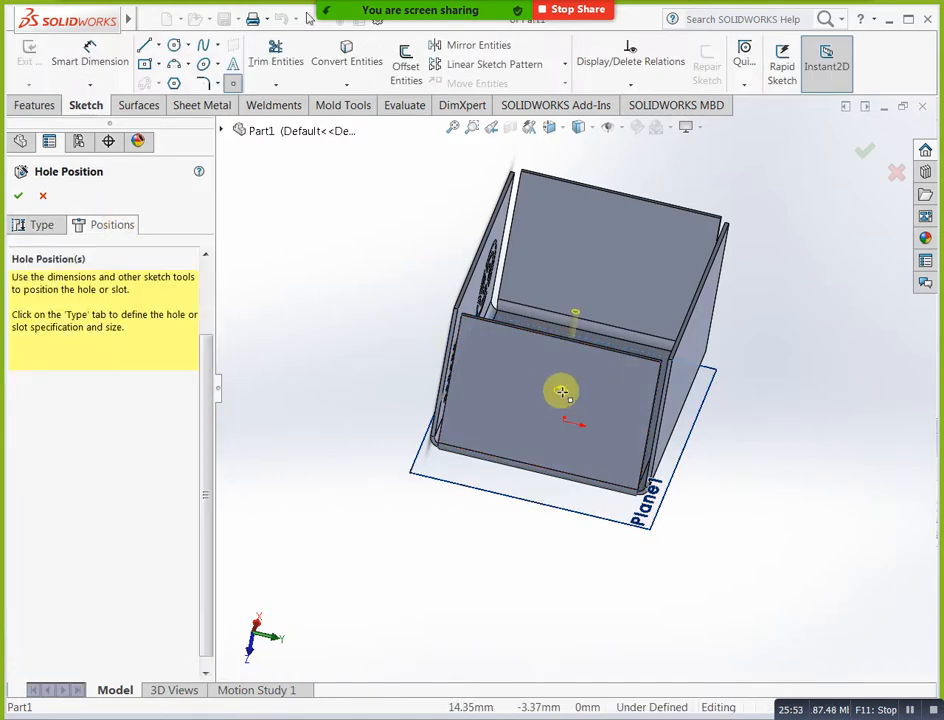
middle_click_drag(553, 437, 597, 466)
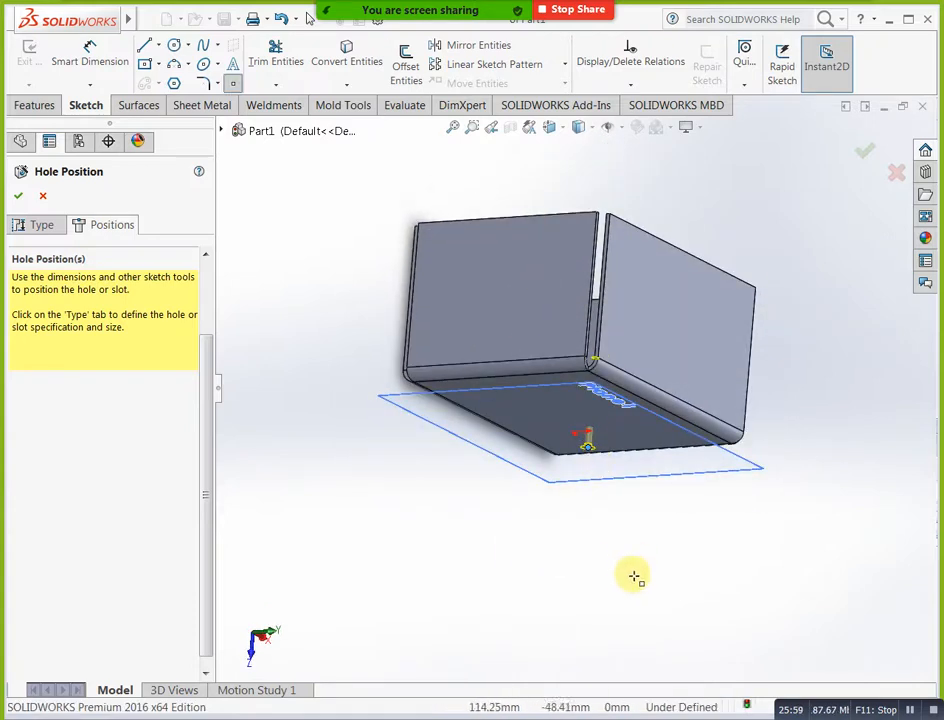
middle_click_drag(533, 333, 544, 400)
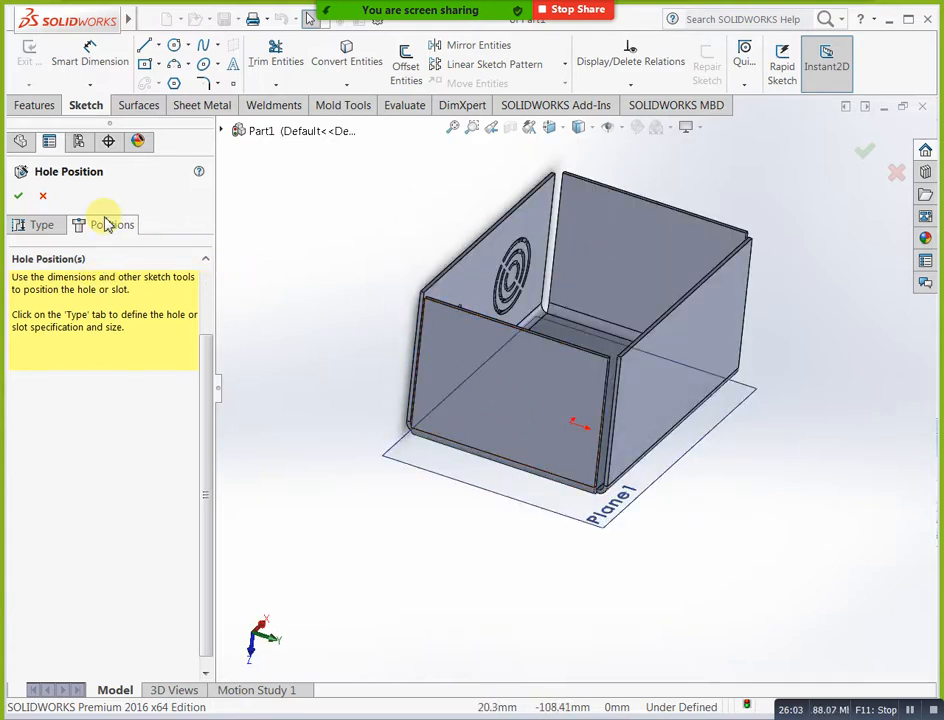
left_click(520, 445)
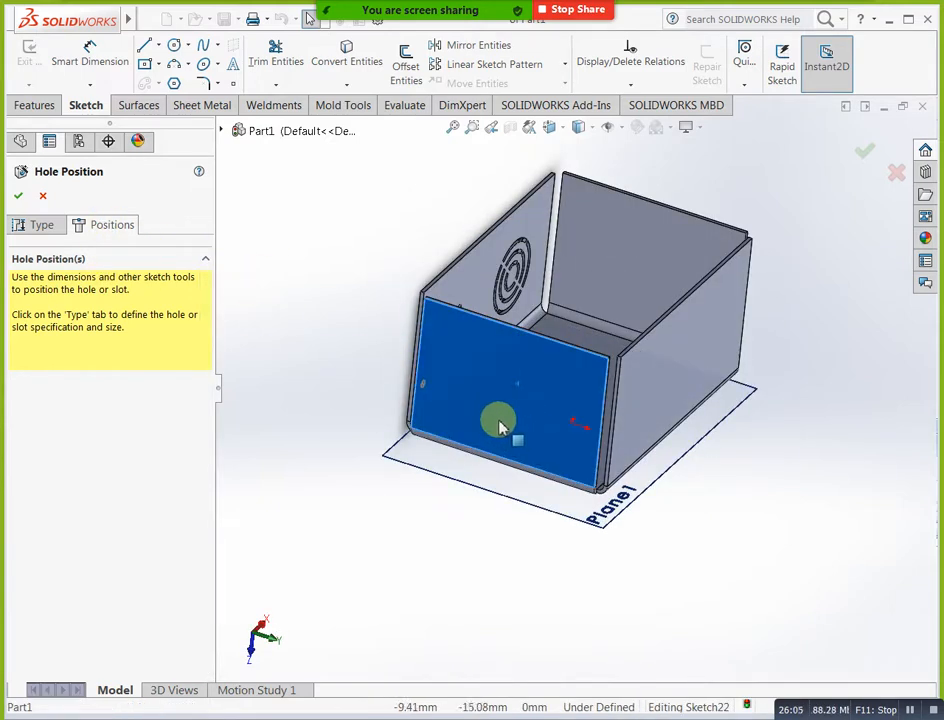
left_click(40, 226)
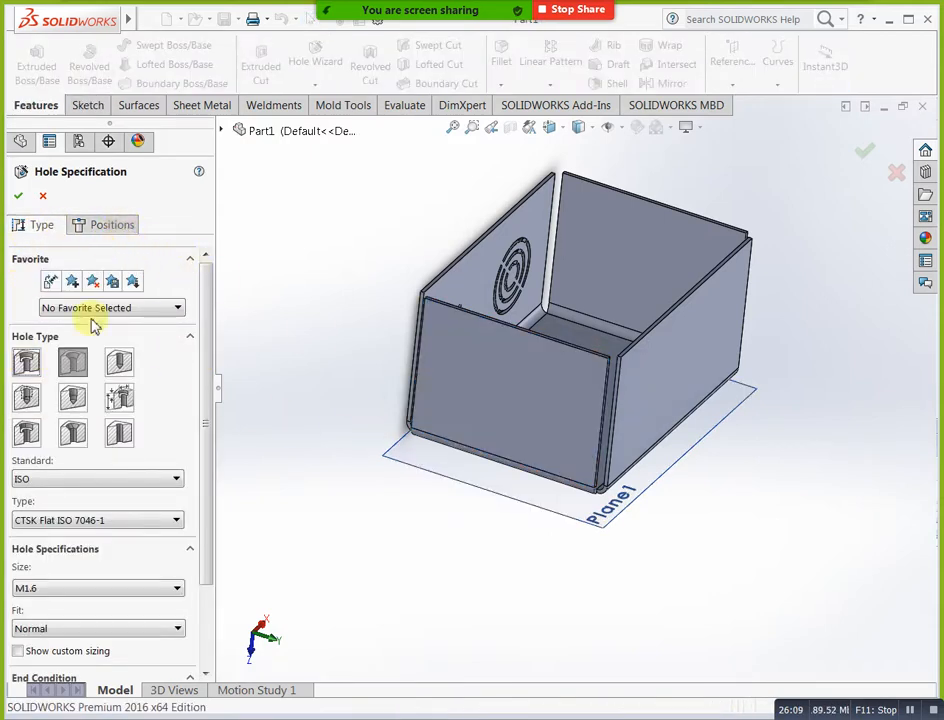
left_click(114, 224)
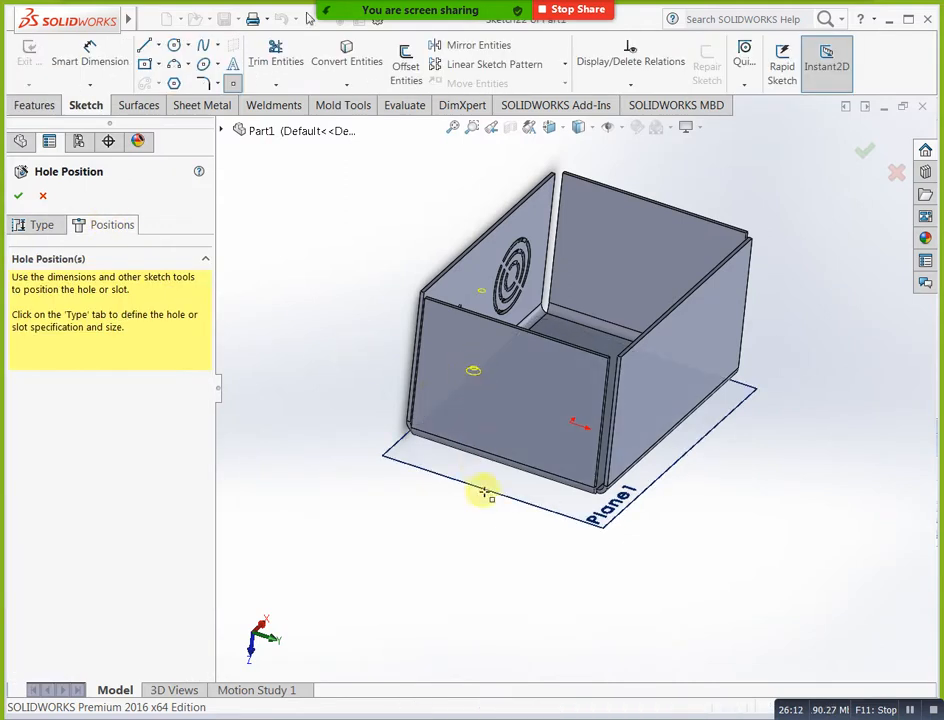
left_click(897, 174)
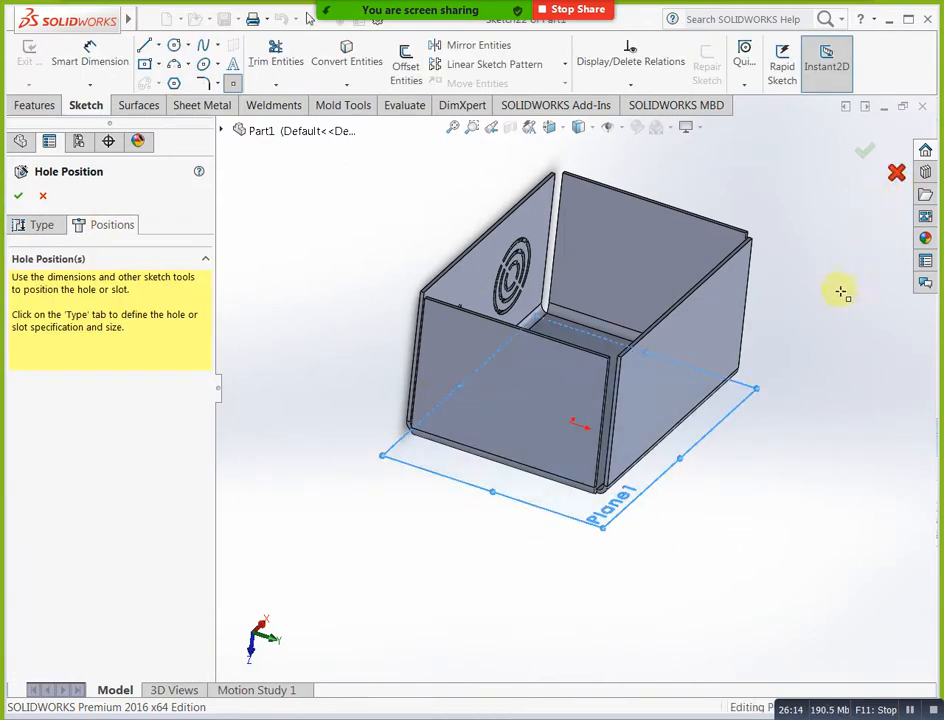
left_click(445, 374)
left_click(481, 324)
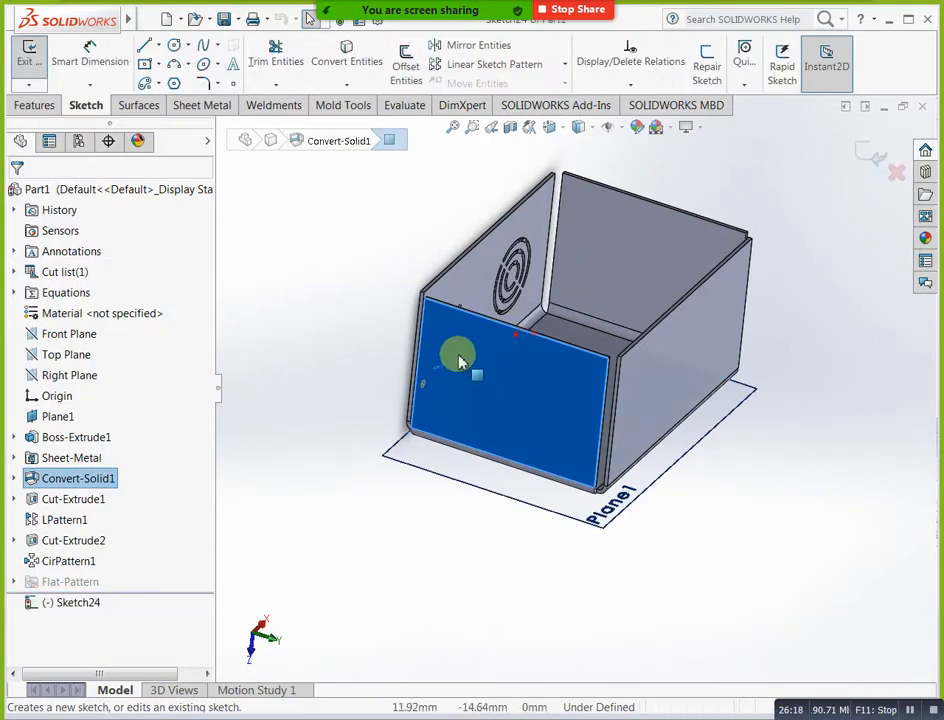
left_click(360, 363)
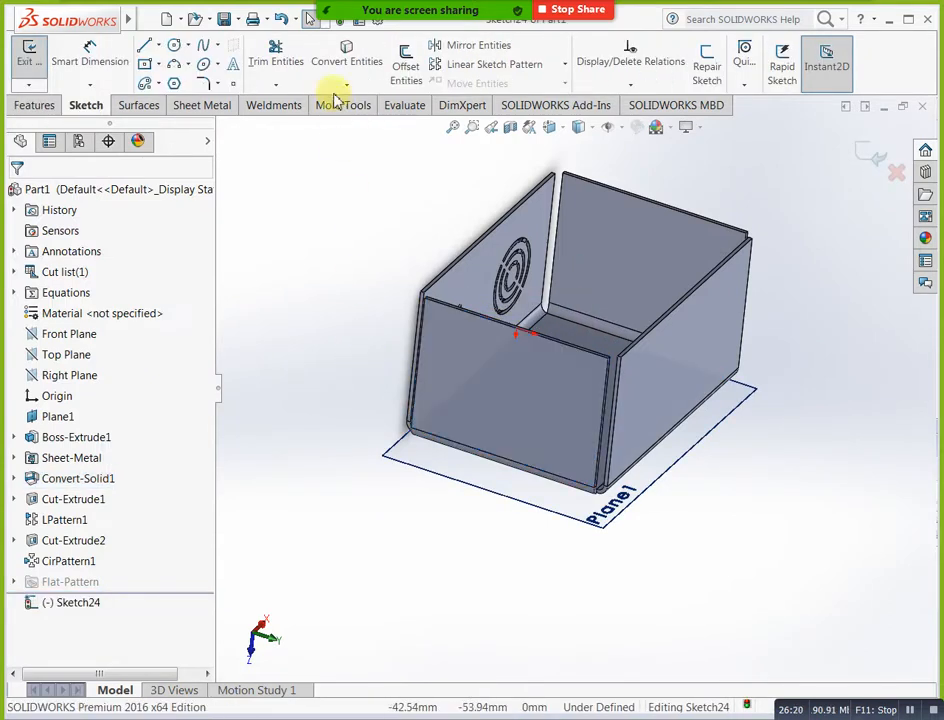
left_click(30, 108)
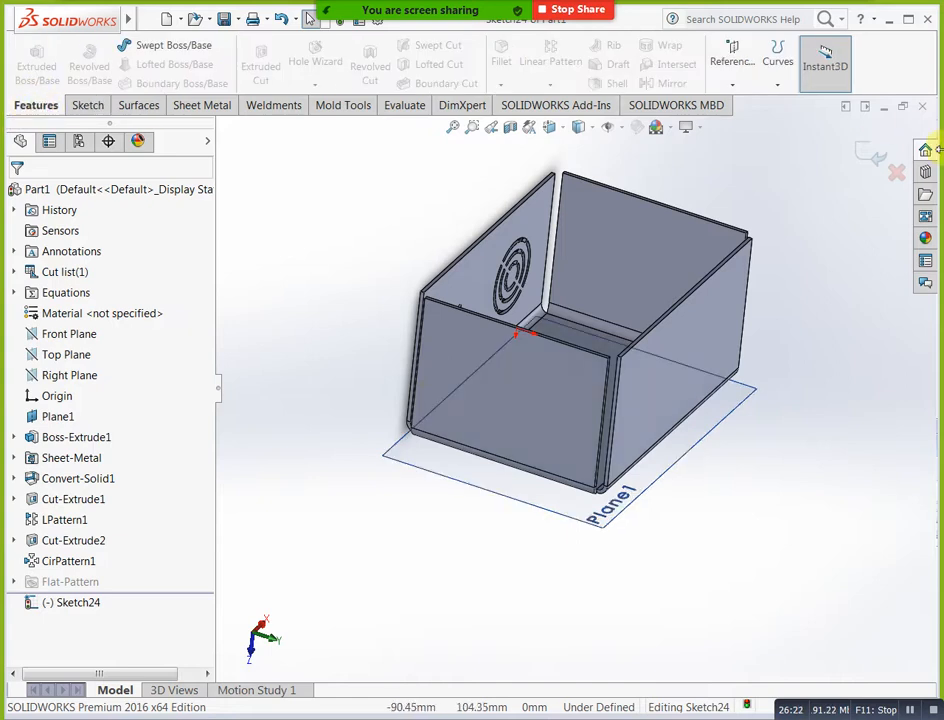
left_click(900, 174)
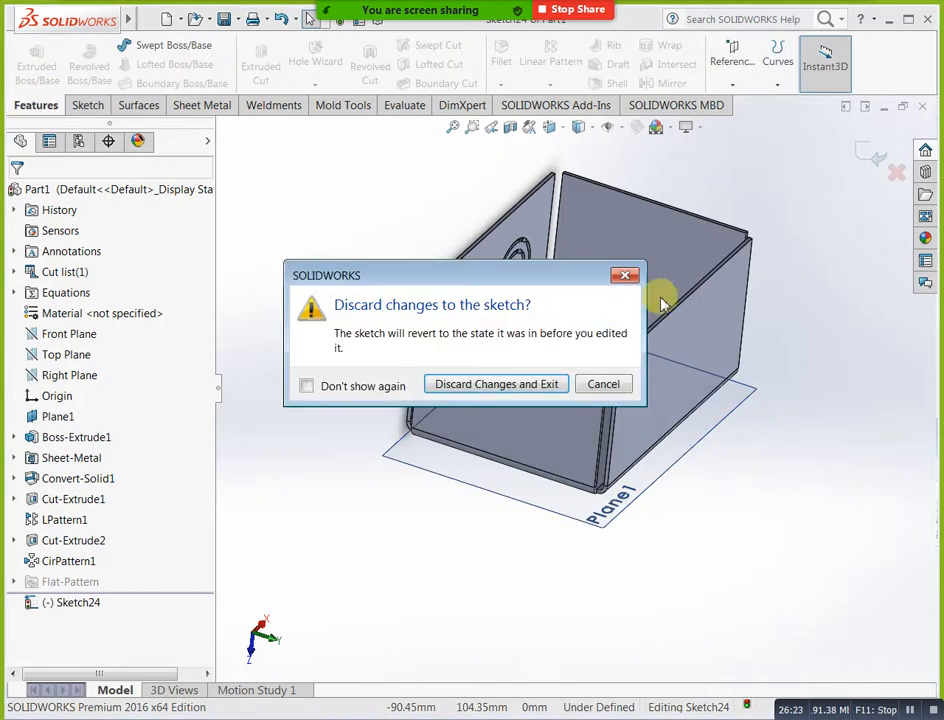
left_click(563, 386)
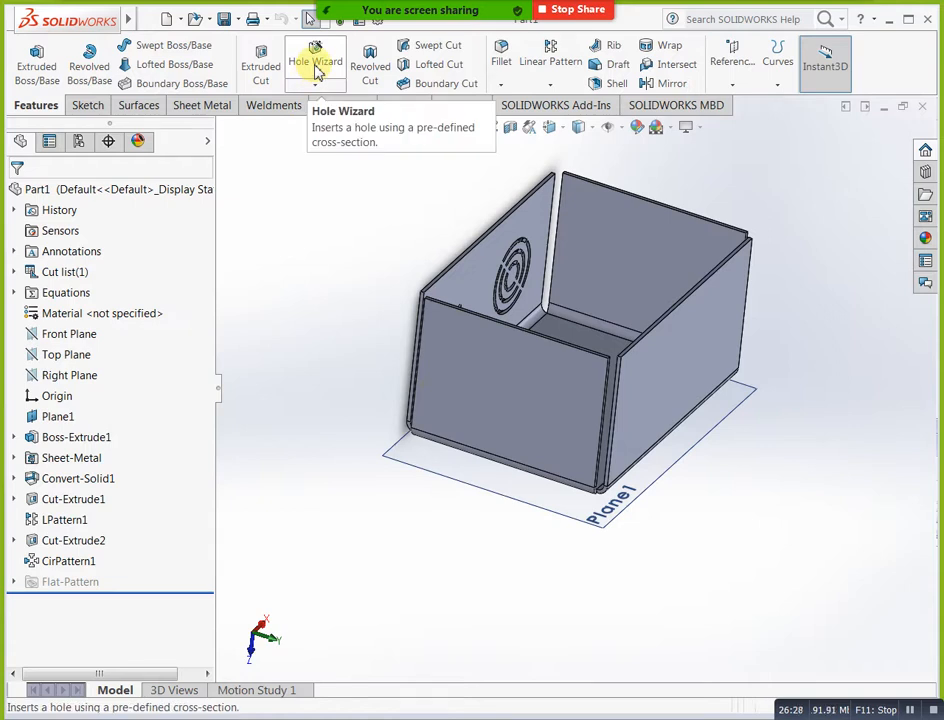
Restart the Hole Wizard with the M1.6 countersink and position one hole near the middle of the box's short outer wall using a 3D sketch.
left_click(316, 68)
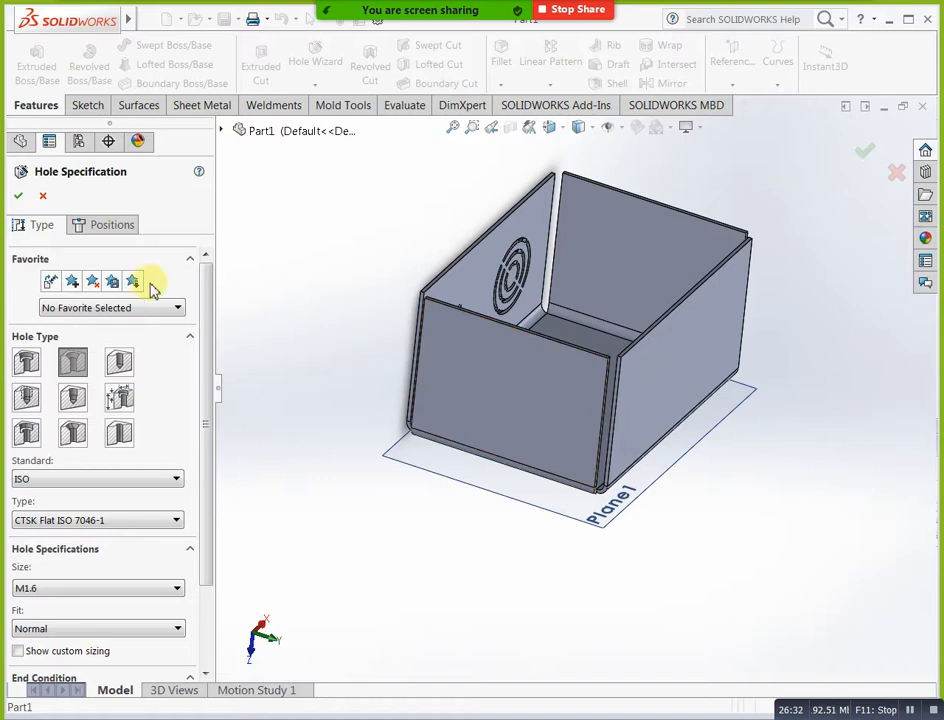
left_click(112, 225)
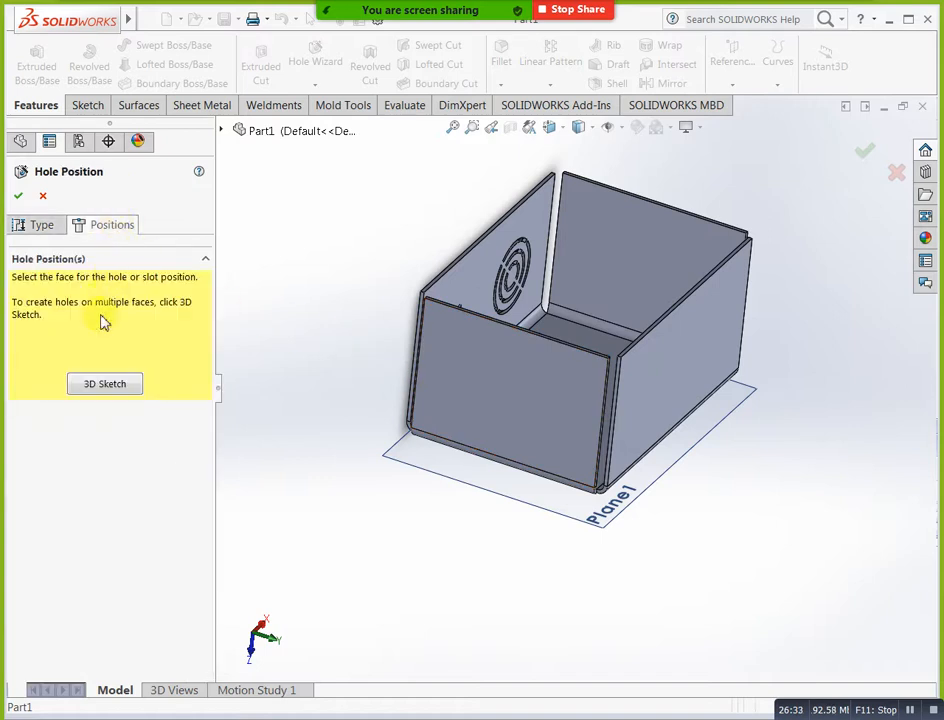
left_click(105, 385)
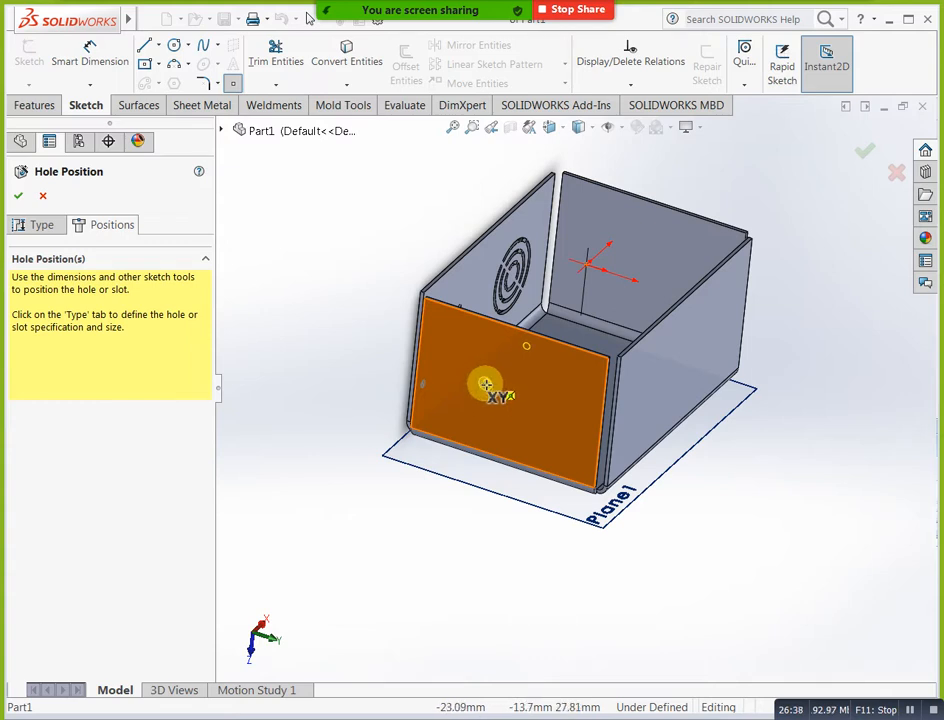
left_click(485, 383)
mouse_move(485, 383)
middle_mouse_down()
mouse_move(485, 495)
mouse_move(442, 537)
mouse_move(405, 624)
mouse_move(423, 535)
mouse_move(478, 424)
middle_mouse_up()
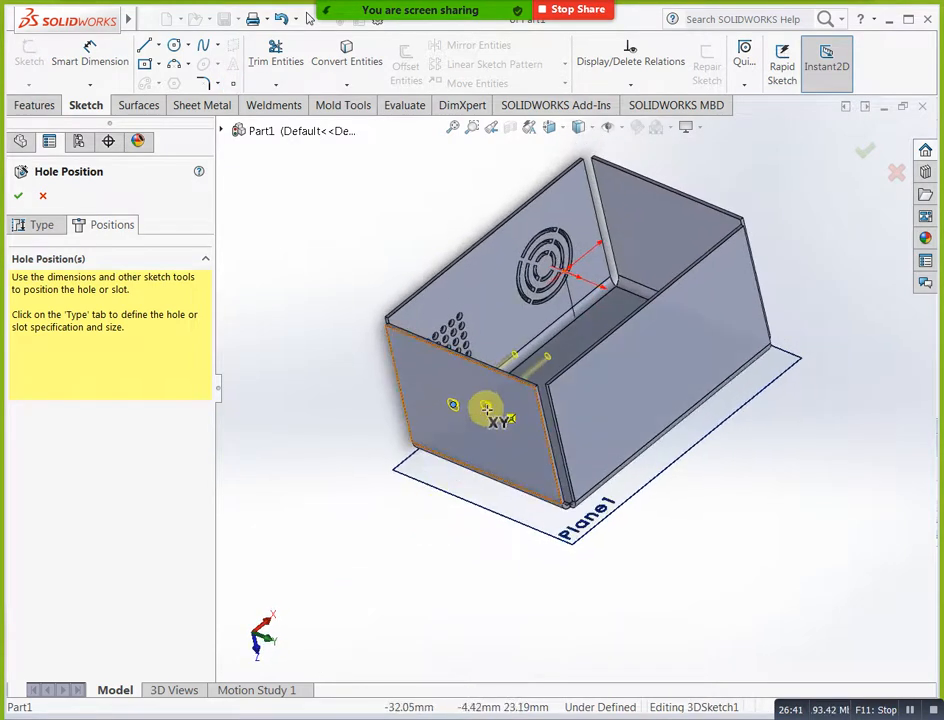
scroll(485, 408, "down", 1)
Keep the countersunk hole's end condition as Blind and create the hole.
left_click(44, 228)
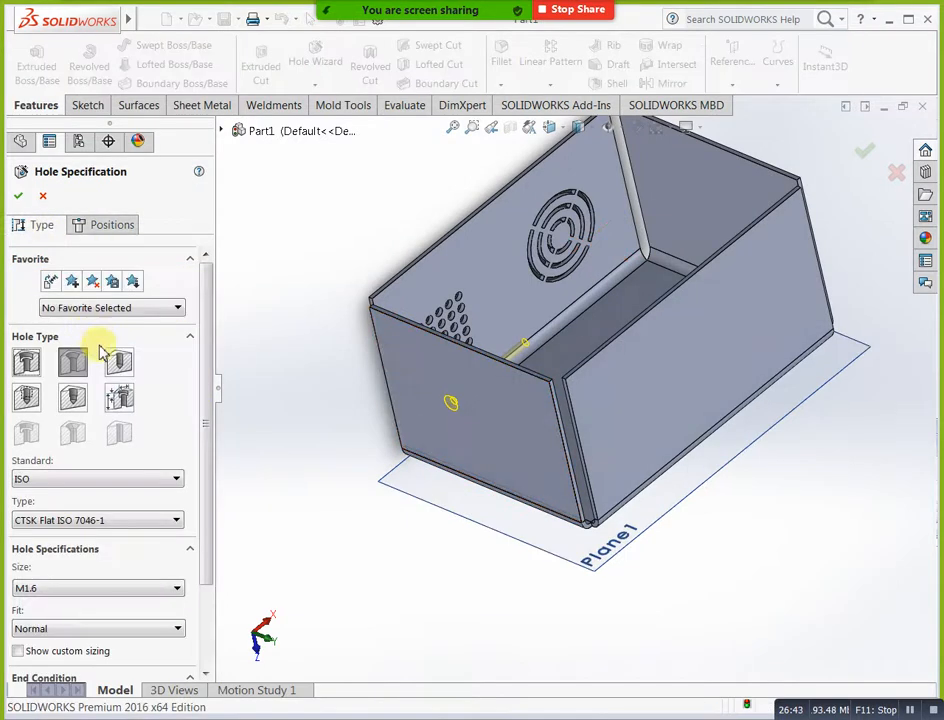
left_click_drag(204, 460, 211, 569)
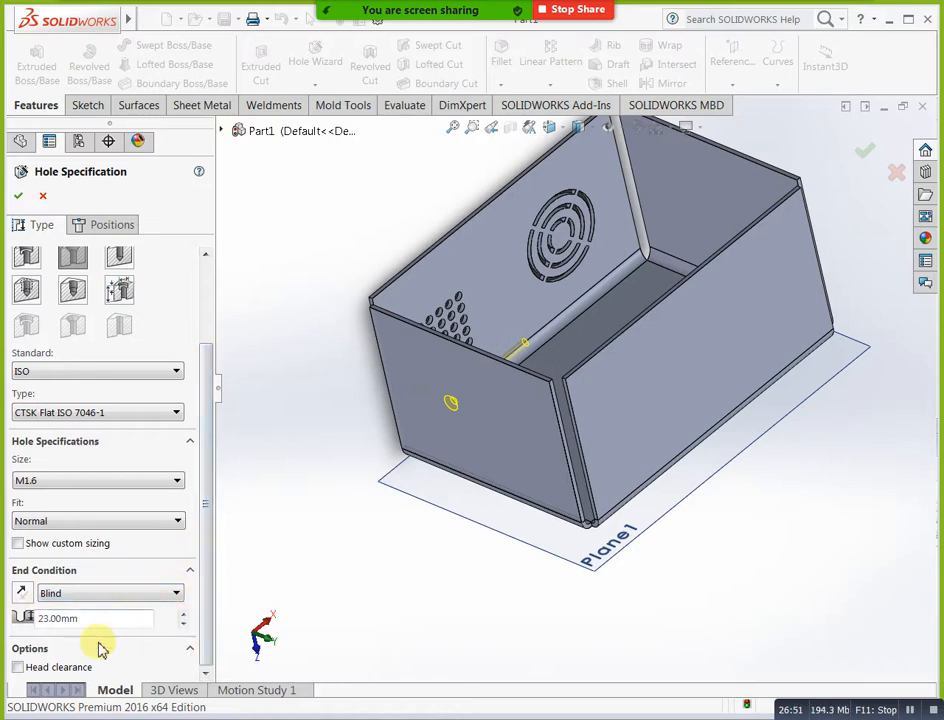
left_click(45, 596)
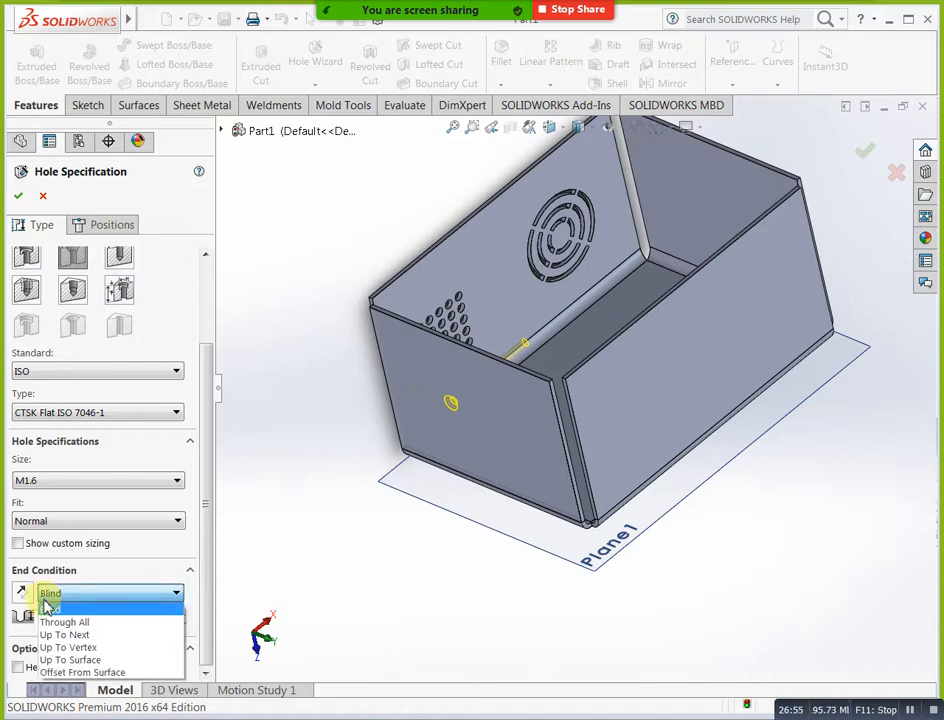
left_click(46, 609)
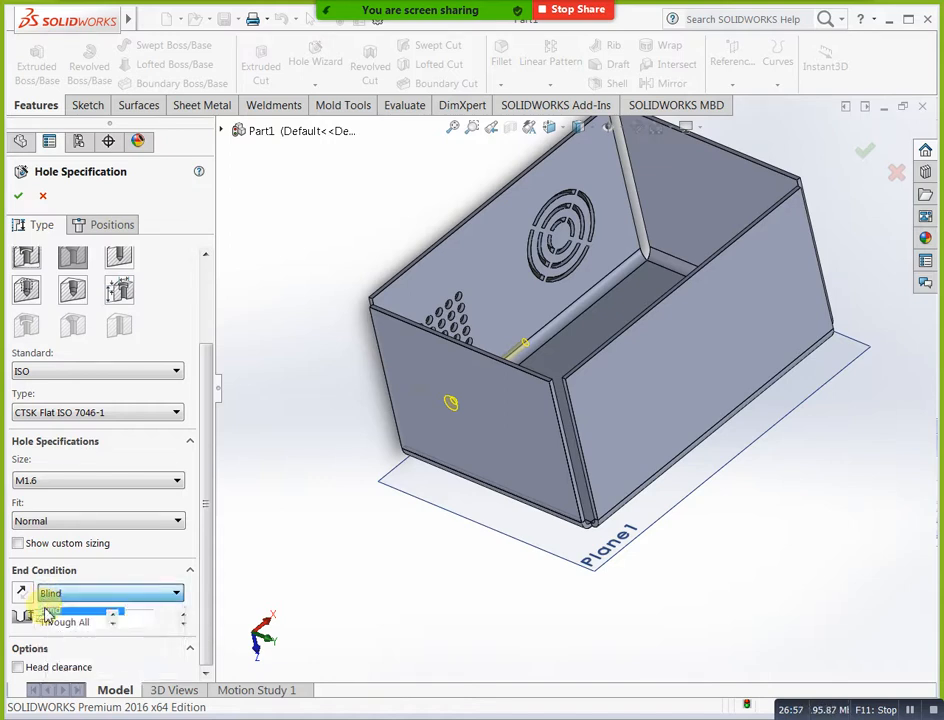
left_click(20, 197)
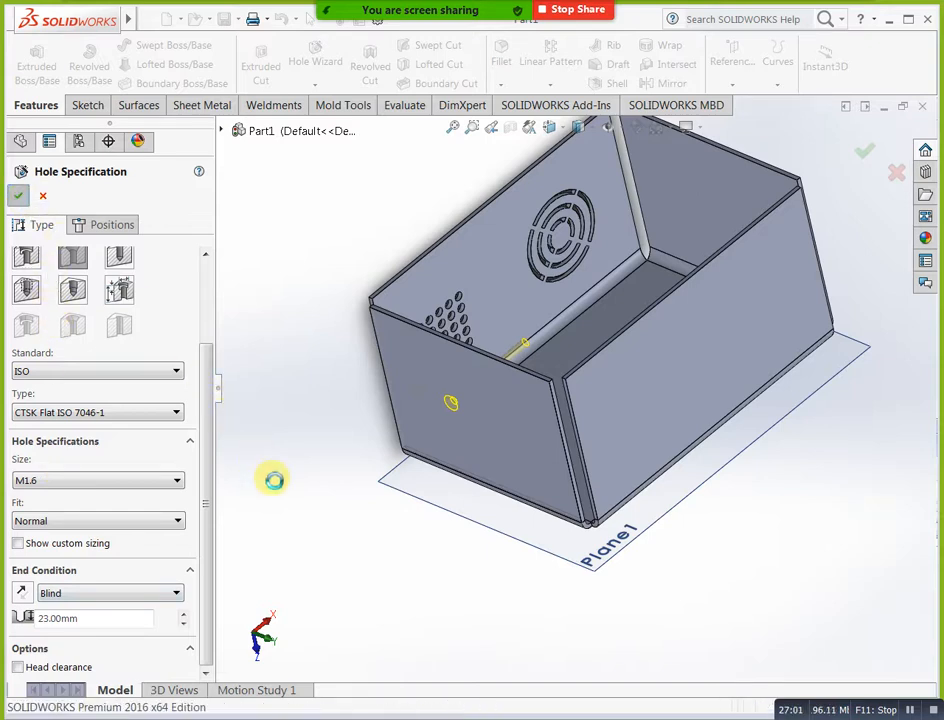
Inspect the countersunk hole from inside and outside the box, along with the vent and hole grid.
middle_click_drag(274, 487, 375, 381)
scroll(449, 375, "down", 5)
scroll(460, 368, "up", 3)
middle_click_drag(455, 392, 537, 436)
scroll(480, 415, "down", 6)
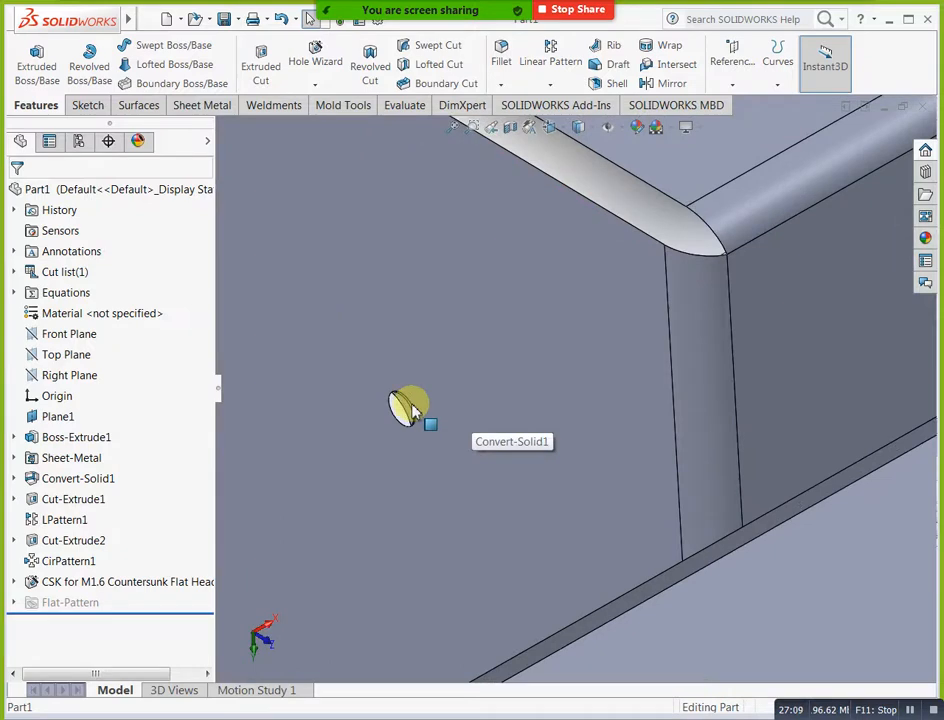
middle_click_drag(412, 410, 422, 400)
scroll(422, 402, "up", 5)
middle_click_drag(466, 482, 520, 415)
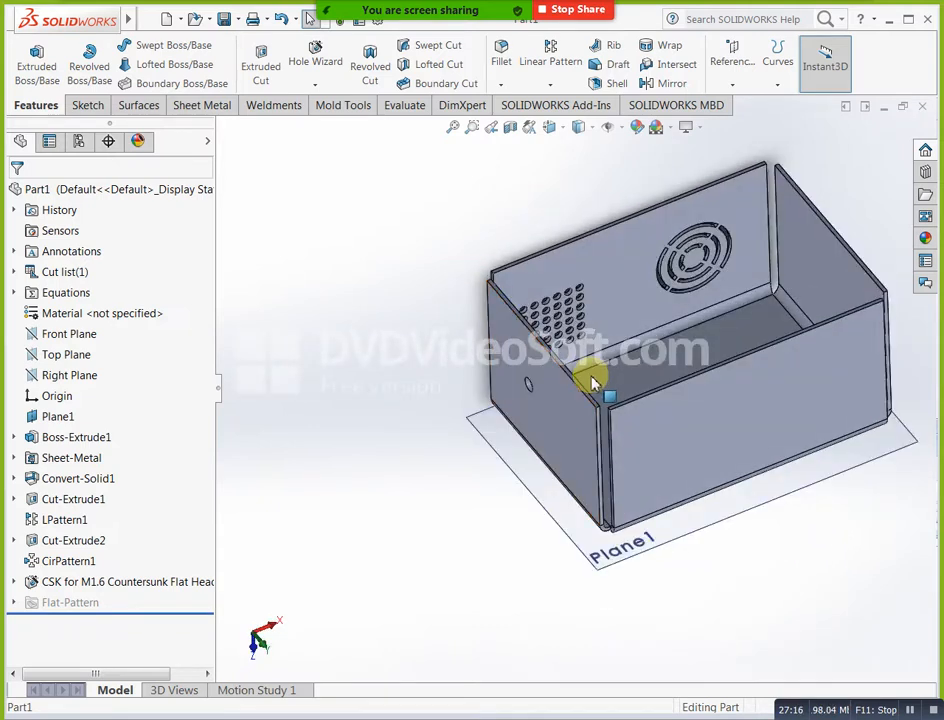
scroll(592, 388, "down", 3)
scroll(590, 387, "down", 2)
scroll(410, 447, "up", 5)
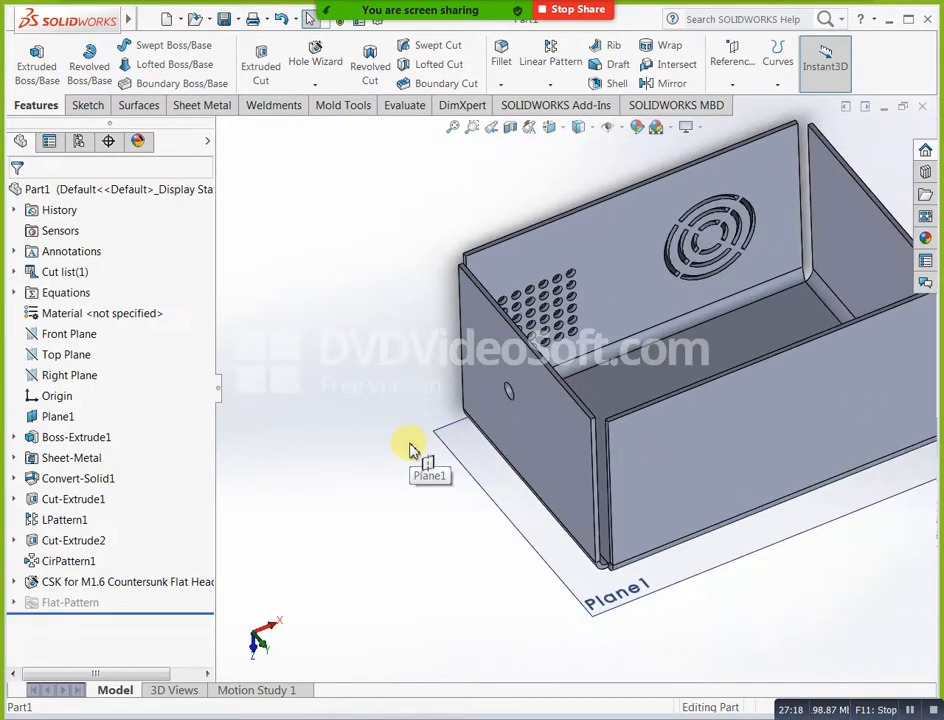
middle_click_drag(417, 447, 712, 415)
scroll(835, 285, "down", 2)
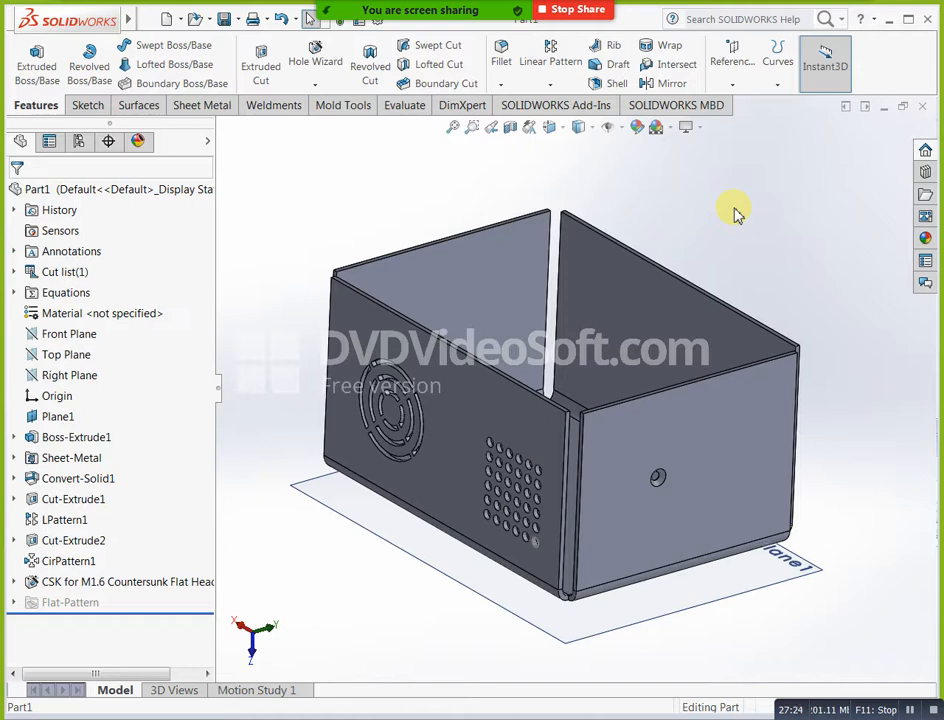
Start a sheet metal gusset on the bend below the countersunk hole's wall, with a 10 mm offset from the reference point.
left_click(212, 108)
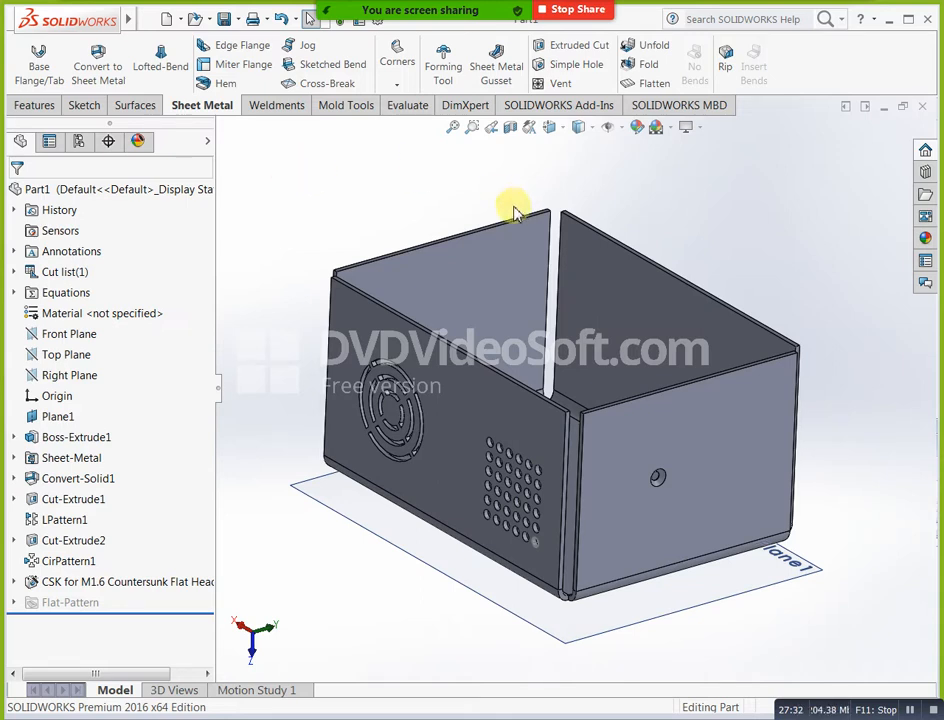
left_click(497, 68)
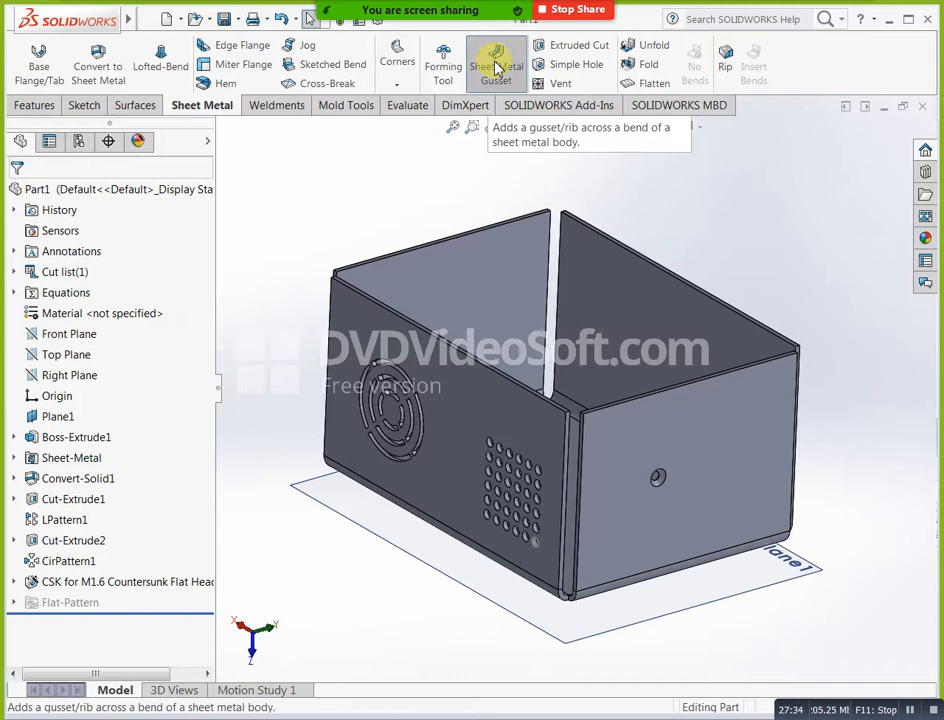
left_click(700, 569)
middle_click_drag(847, 512, 738, 459)
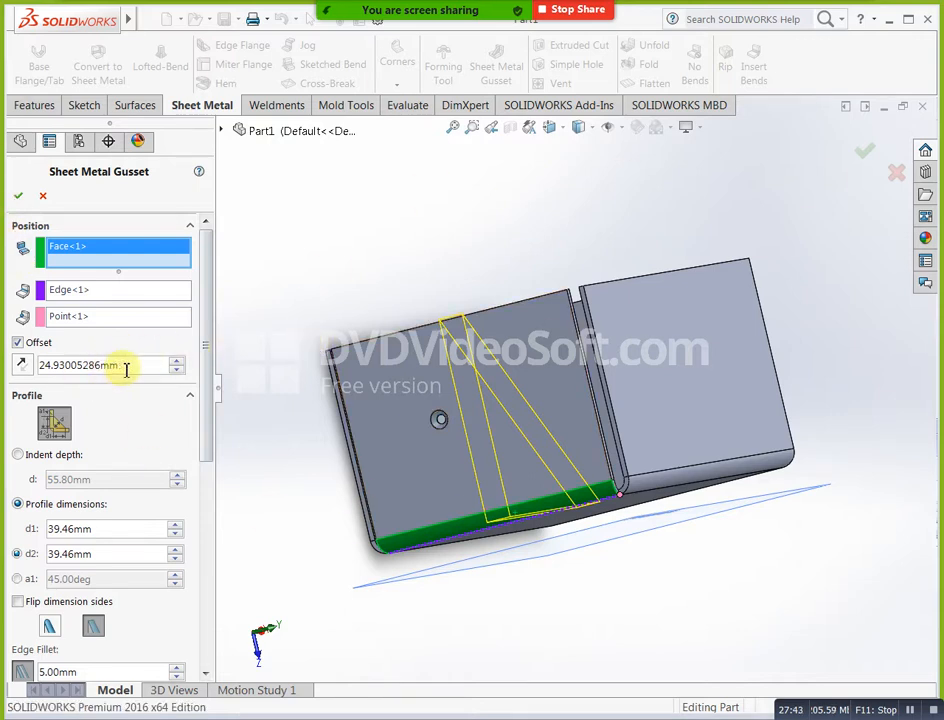
left_click_drag(126, 369, 32, 375)
type("10")
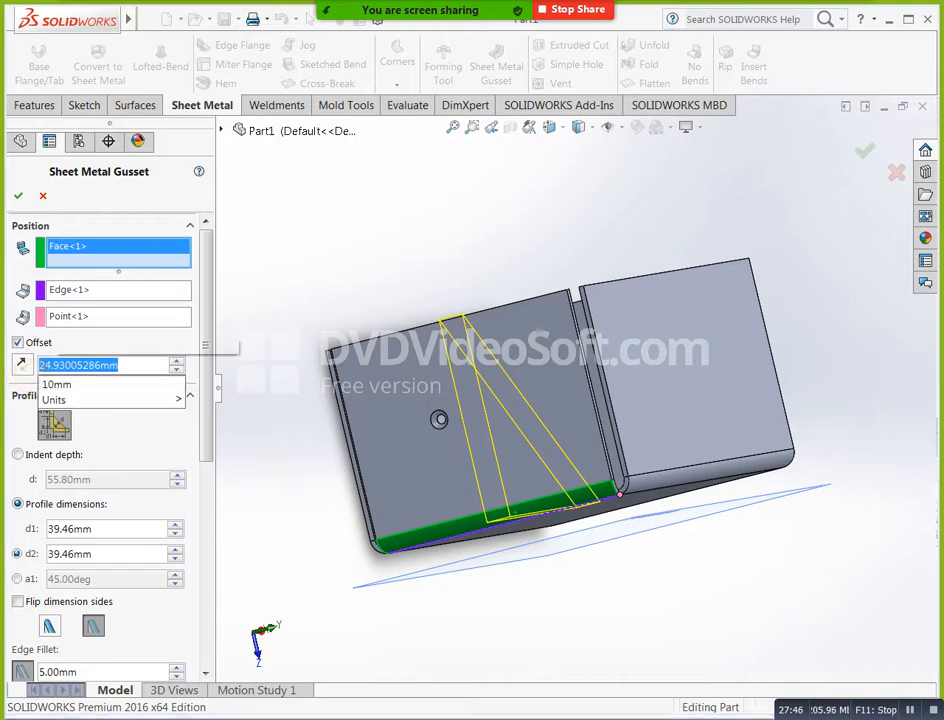
key("Return")
Set the gusset's offset from the reference point to 20 mm.
middle_click_drag(290, 470, 295, 442)
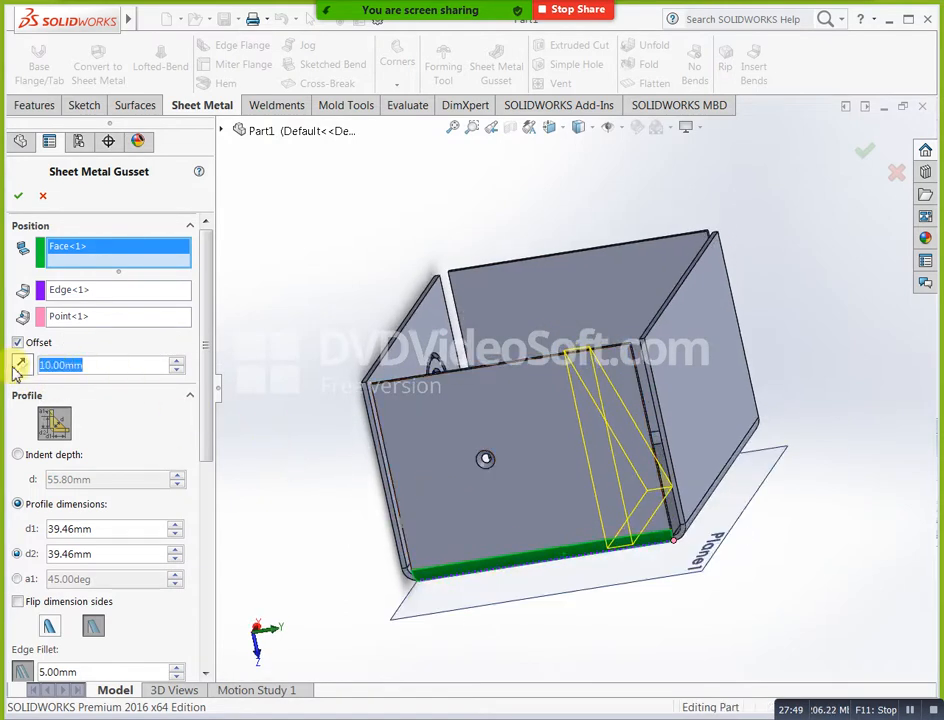
type("20")
key("Return")
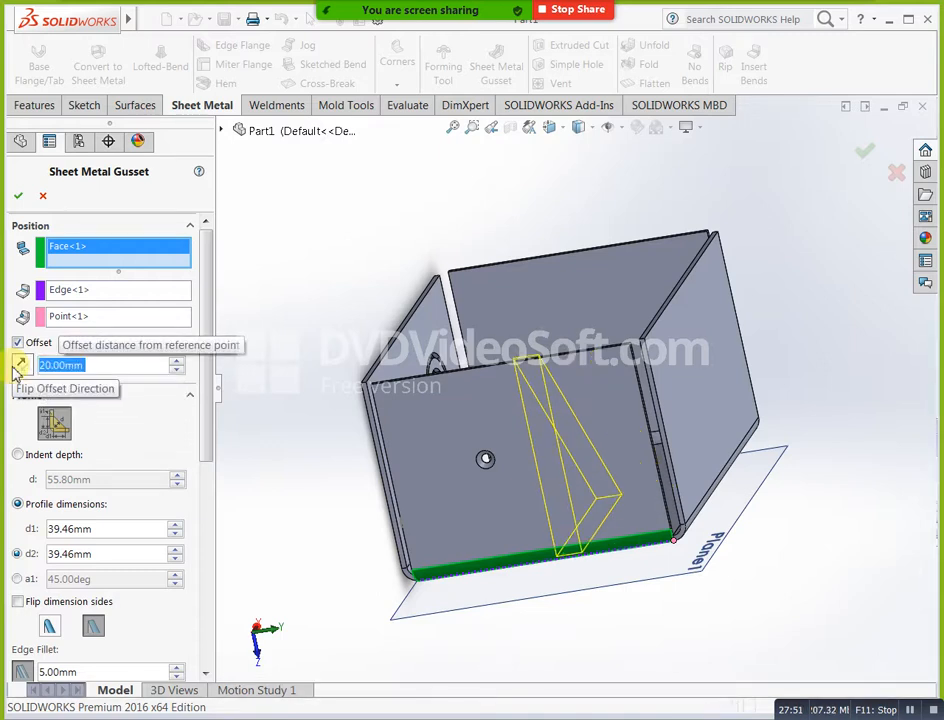
Set the gusset's profile dimensions d1 and d2 to 10 mm each.
middle_click_drag(600, 400, 628, 386)
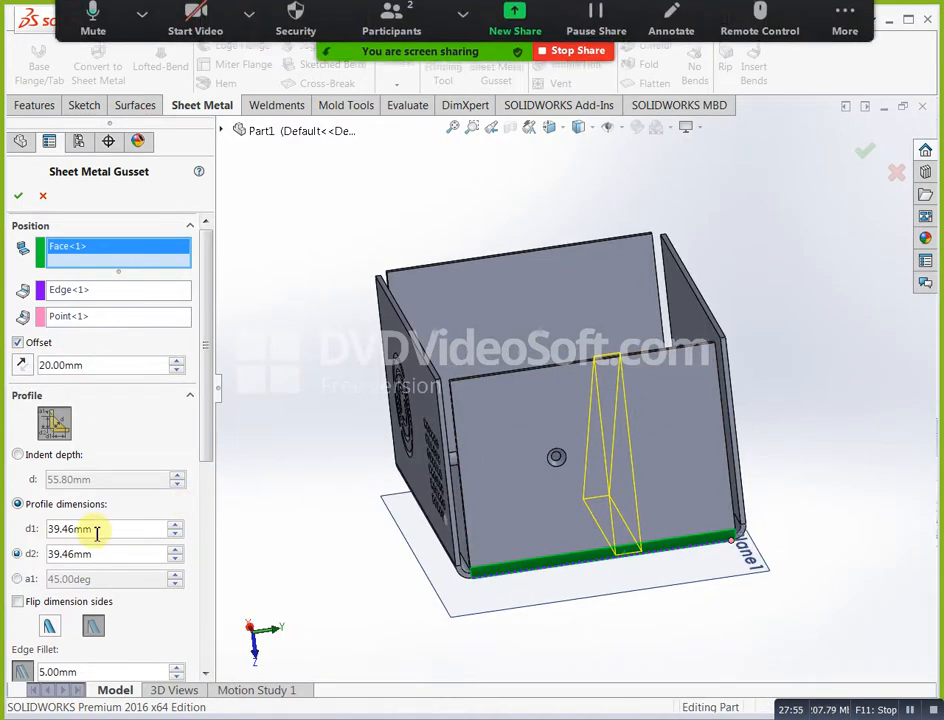
left_click_drag(95, 532, 10, 530)
type("10")
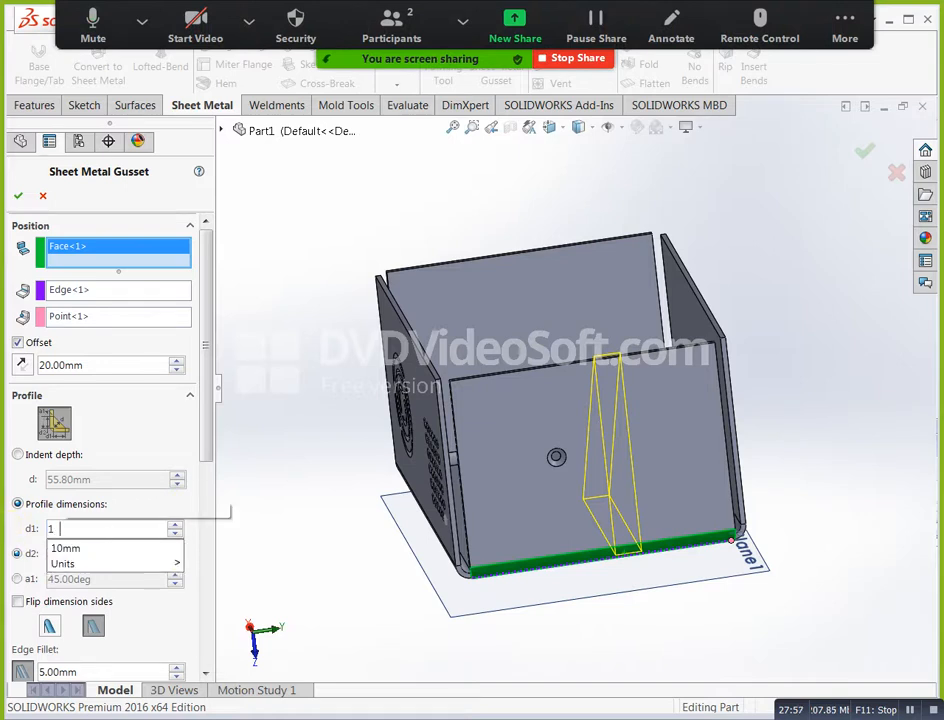
key("Return")
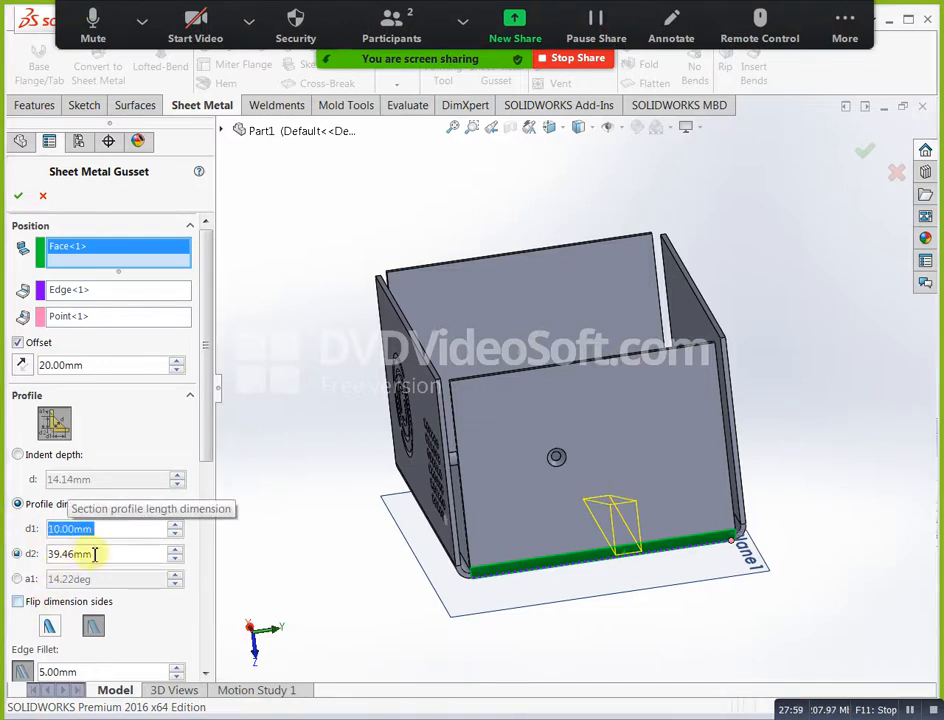
left_click_drag(107, 562, 10, 531)
type("10")
key("Return")
middle_click_drag(660, 695, 357, 580)
scroll(207, 478, "down", 3)
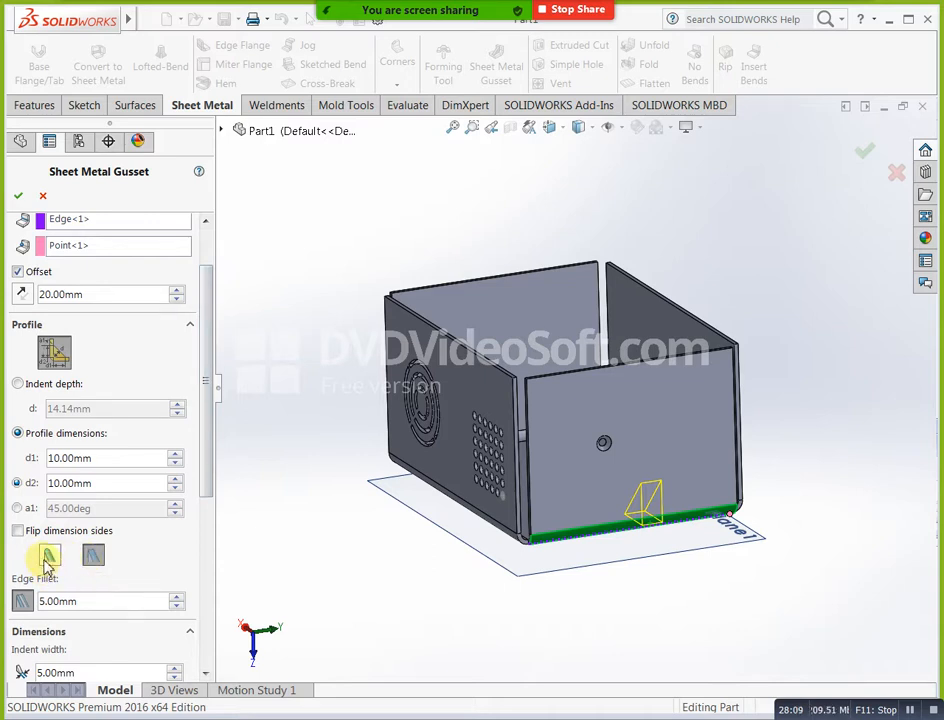
Switch the sheet metal gusset to a rounded shape and create it on the bend below the countersunk hole.
left_click(47, 558)
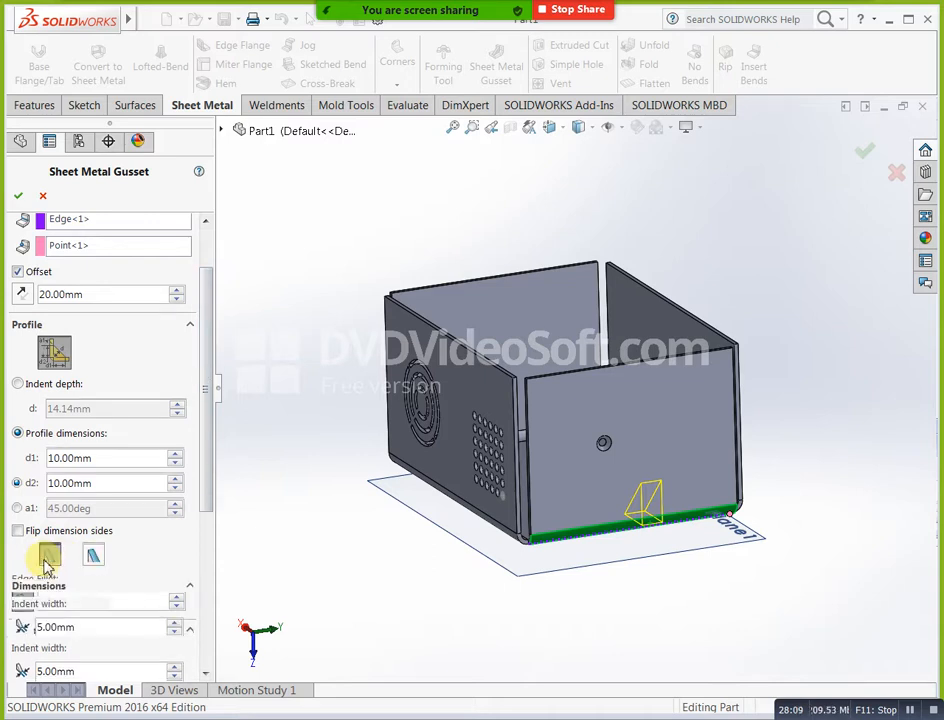
left_click(18, 195)
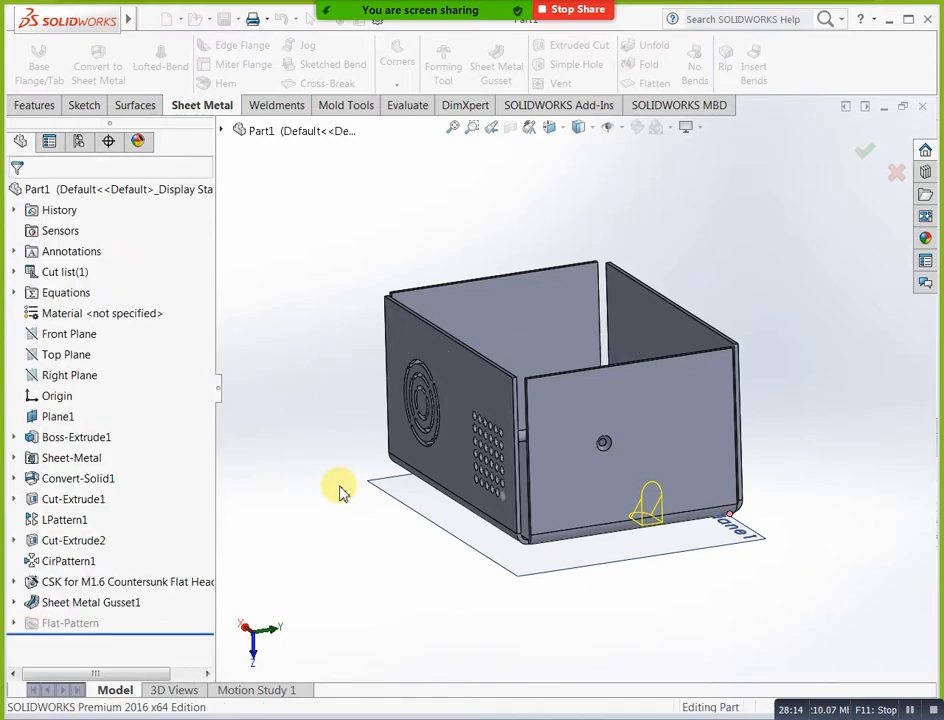
middle_click_drag(780, 538, 432, 503)
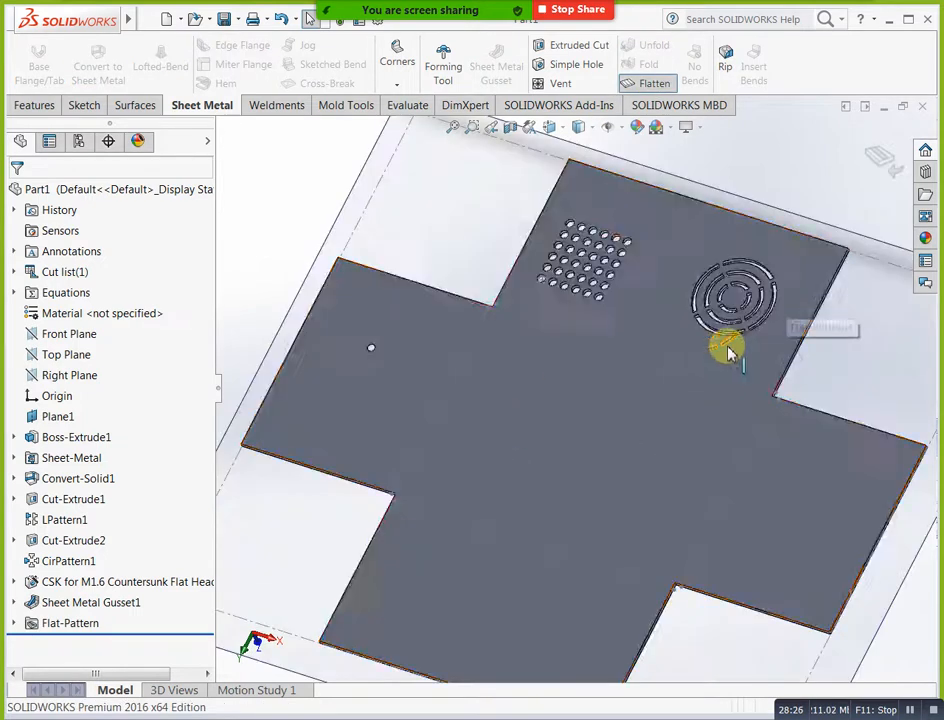
Inspect the box in its flattened and folded states, including the gusset, hole grid and circular vent.
middle_click_drag(727, 348, 686, 307)
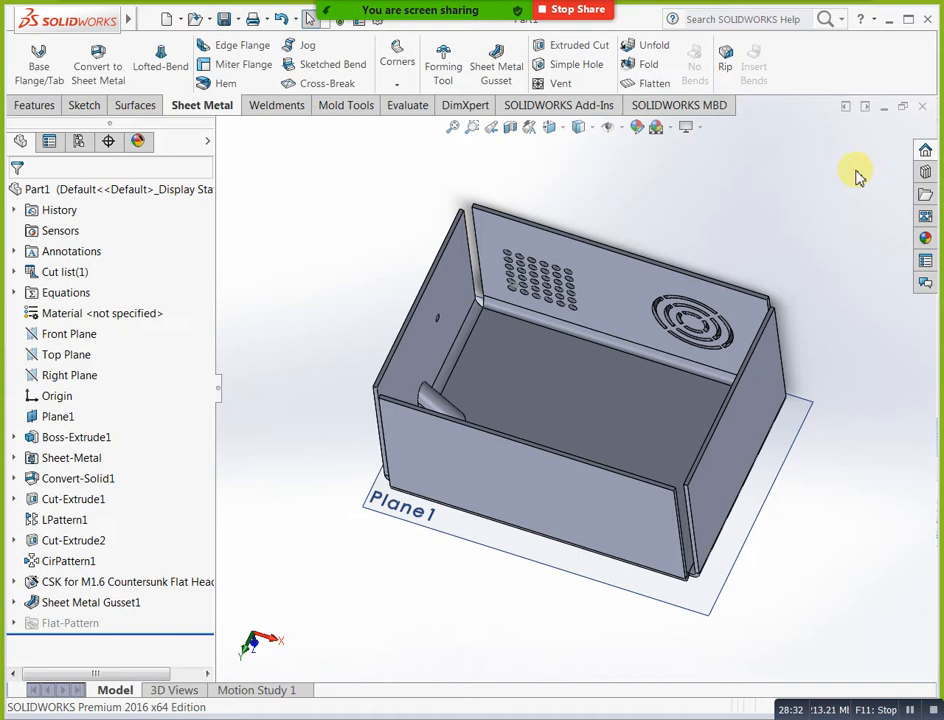
middle_click_drag(765, 320, 613, 212)
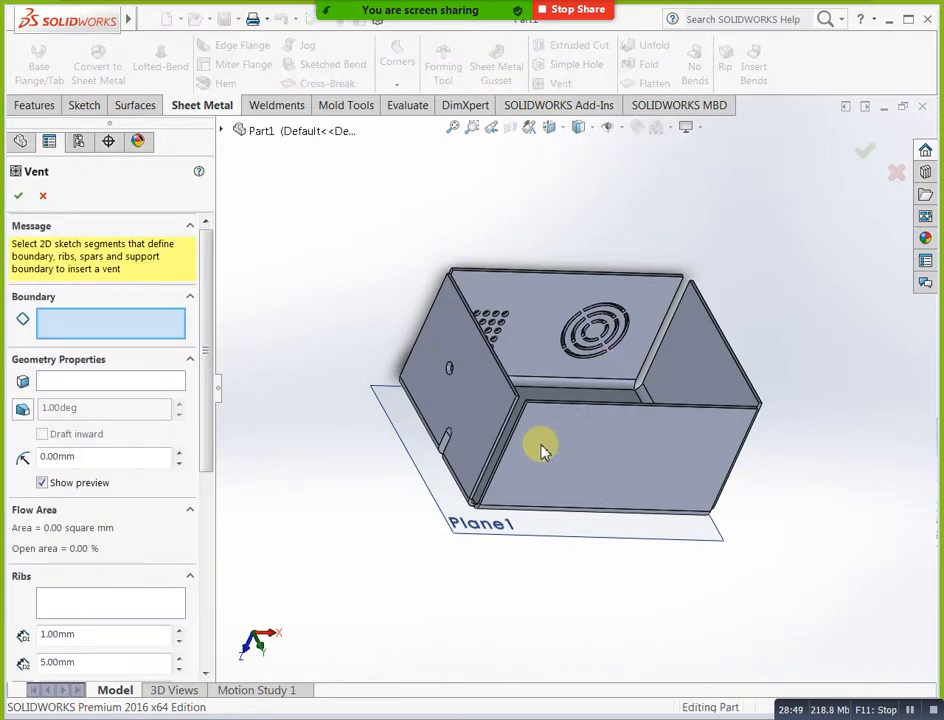
left_click(42, 196)
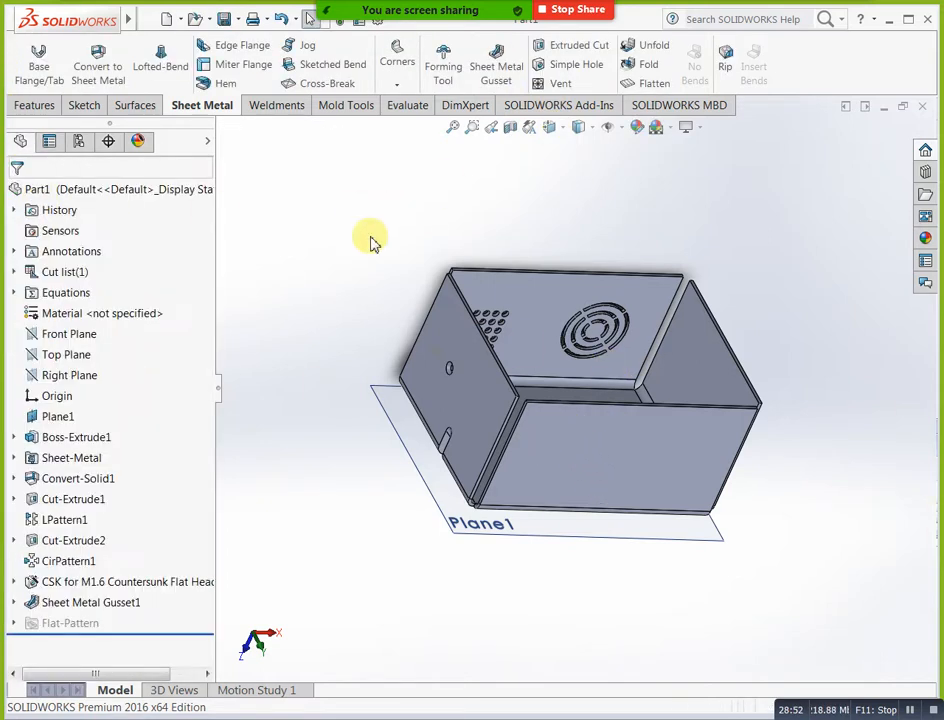
Start a sketch on the plain outer wall and draw a corner rectangle about 15.8 by 16.5 mm on it.
left_click(568, 485)
left_click(612, 417)
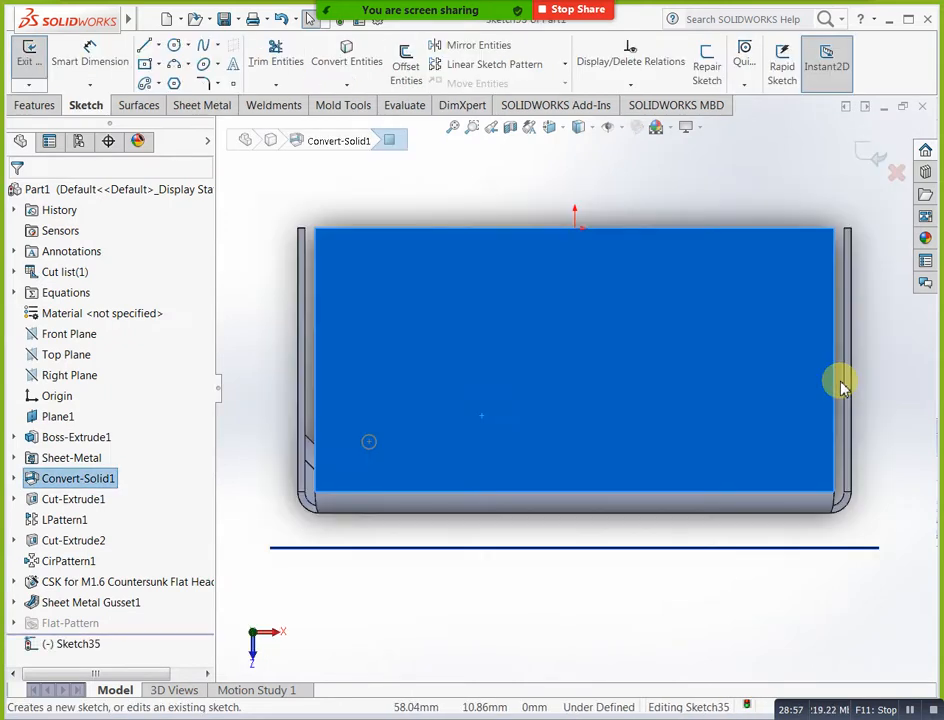
left_click(390, 193)
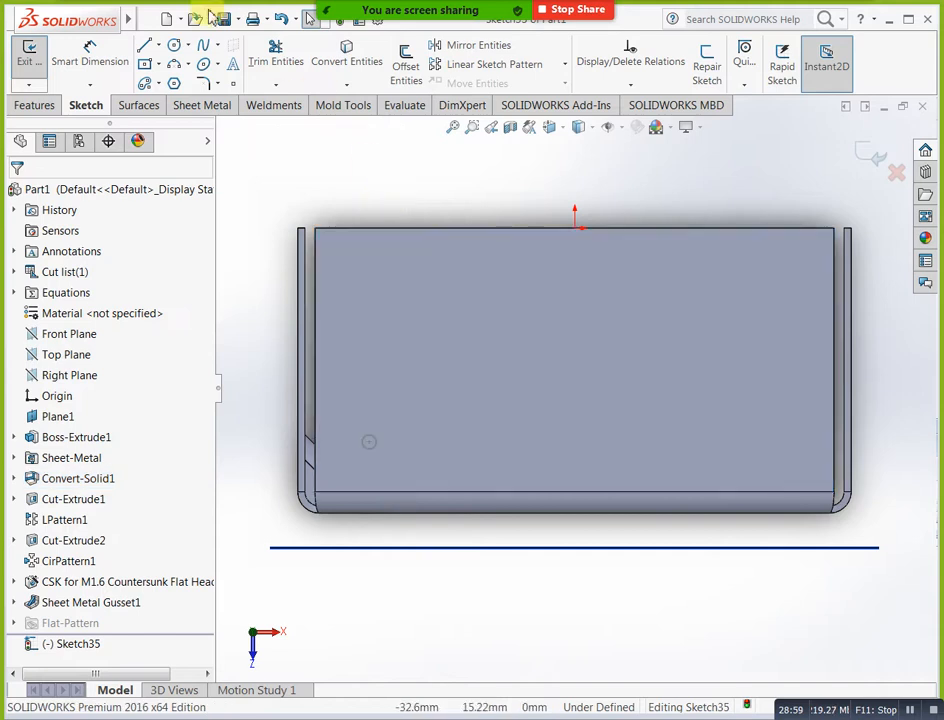
left_click(157, 68)
left_click(161, 88)
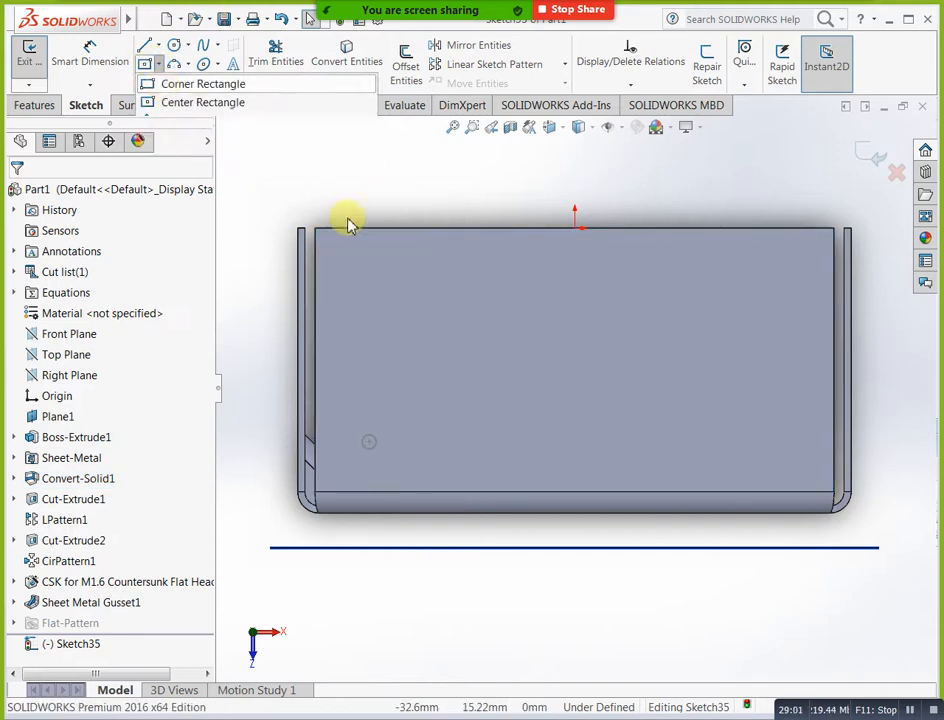
left_click(416, 295)
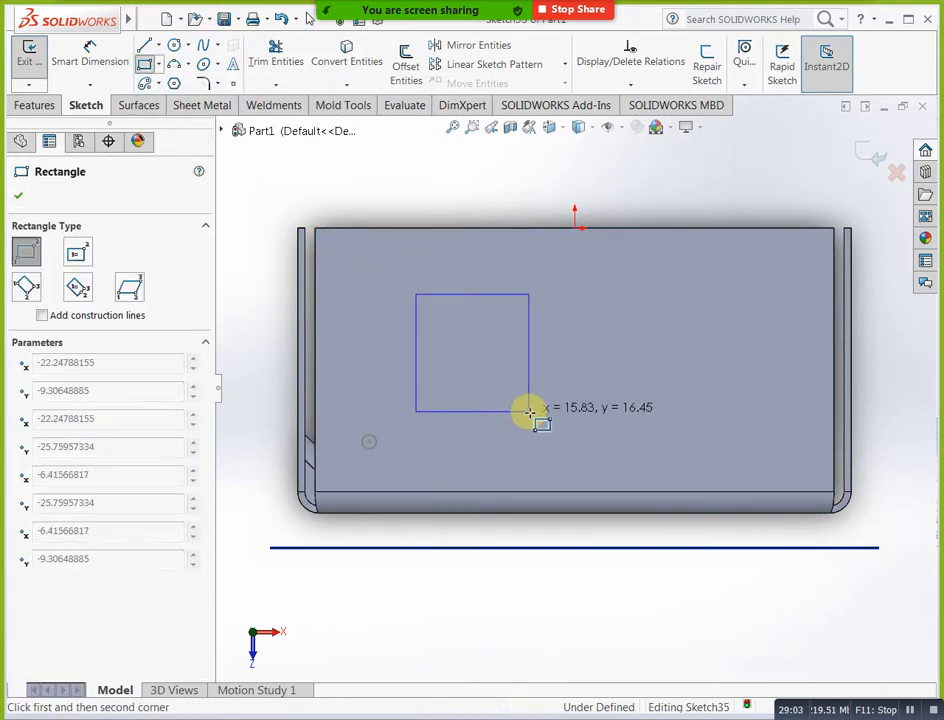
left_click(529, 411)
key("Escape")
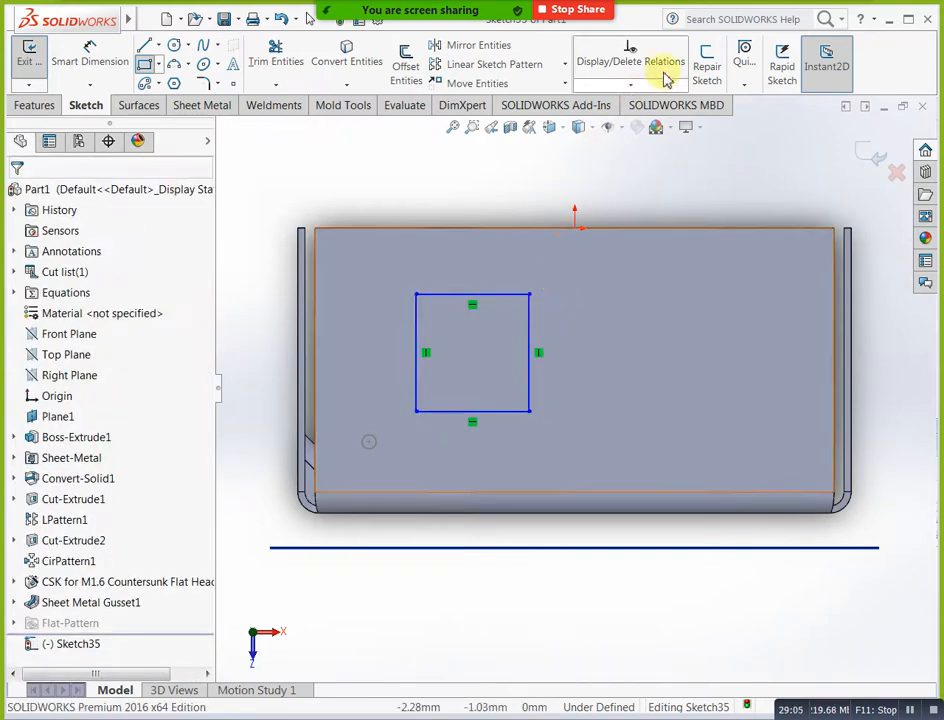
Sketch three separate horizontal lines inside the rectangle, ending short of its vertical sides, and exit the sketch.
left_click(147, 45)
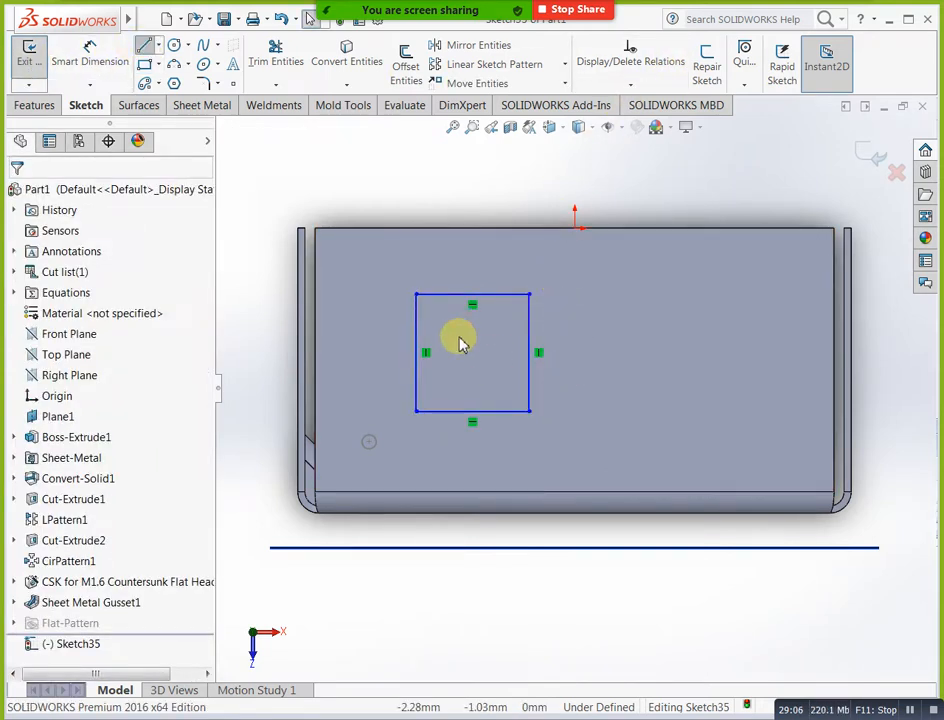
left_click(434, 326)
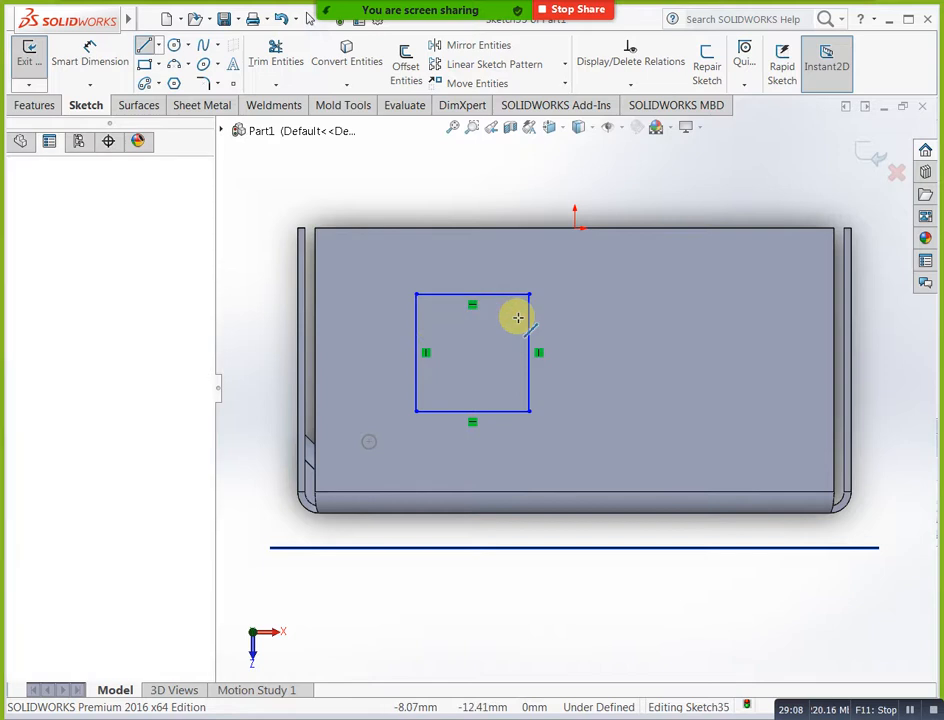
left_click(506, 325)
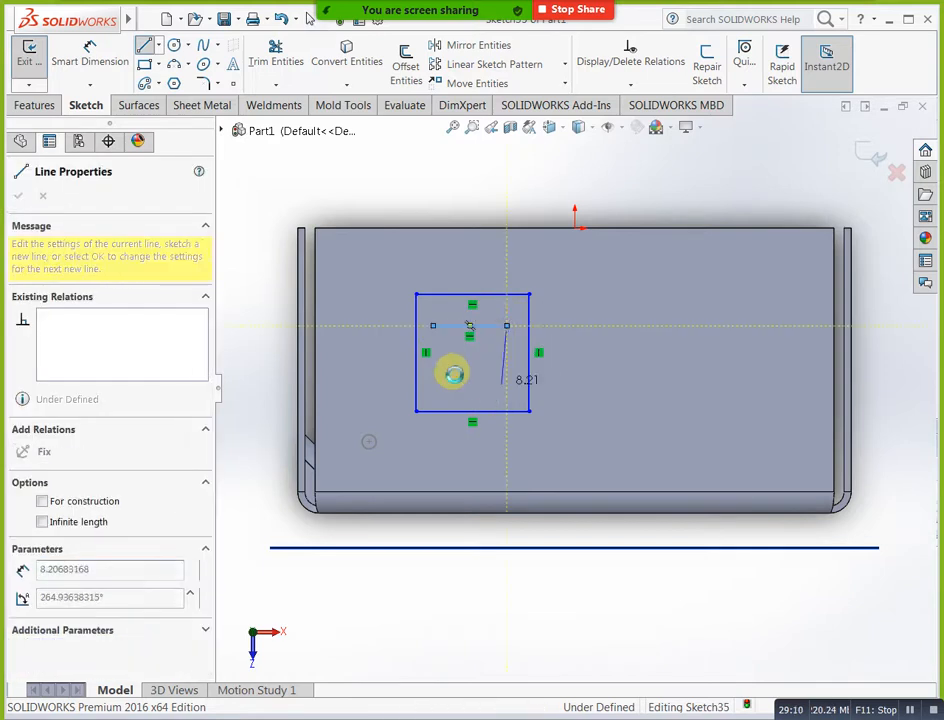
key("Escape")
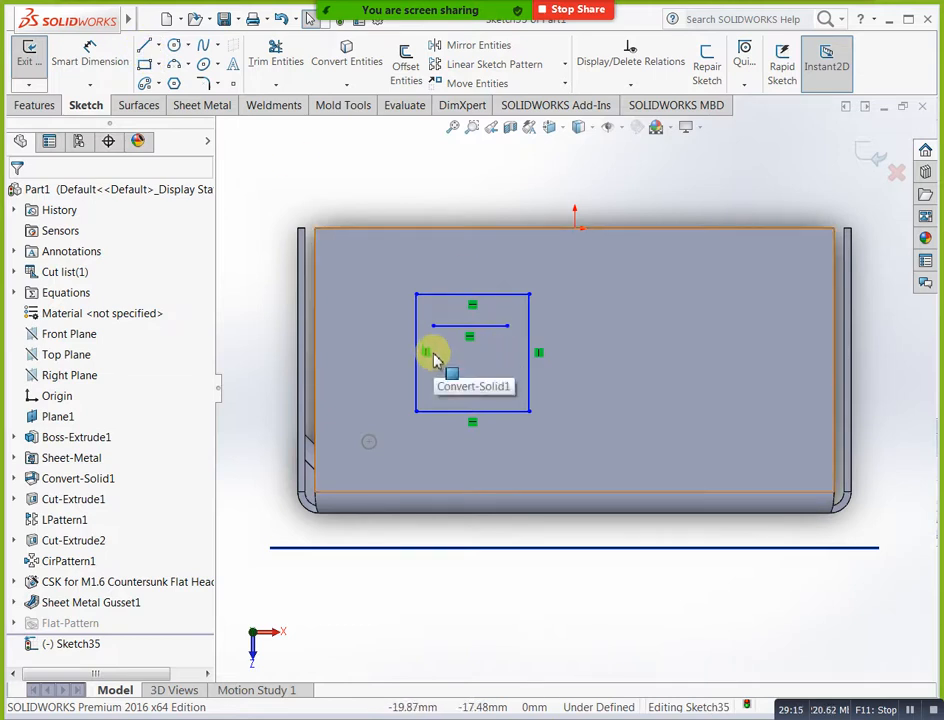
left_click(144, 45)
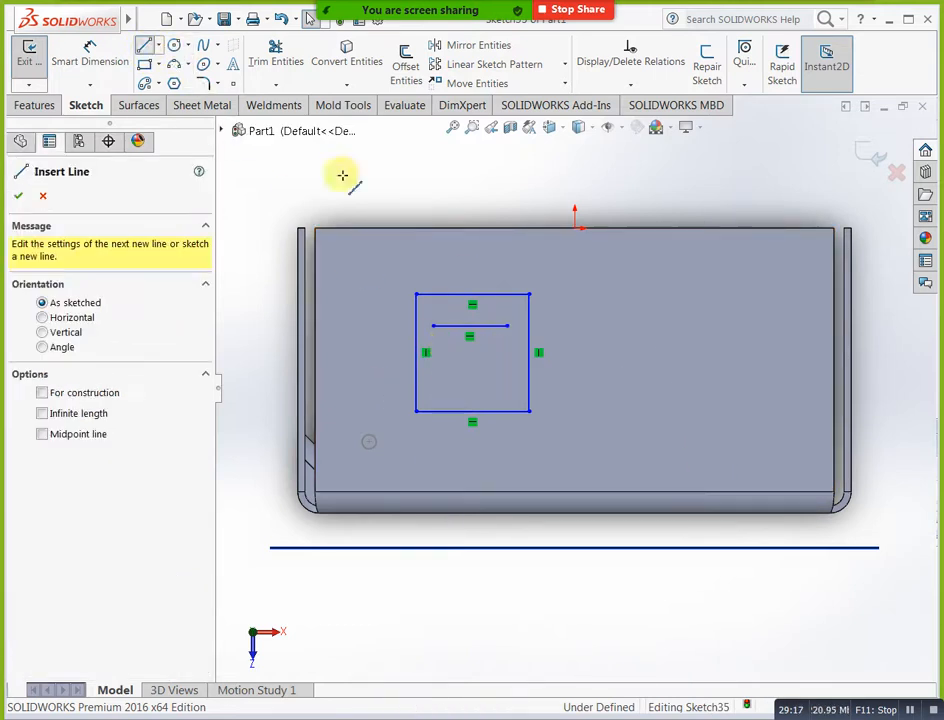
left_click(434, 364)
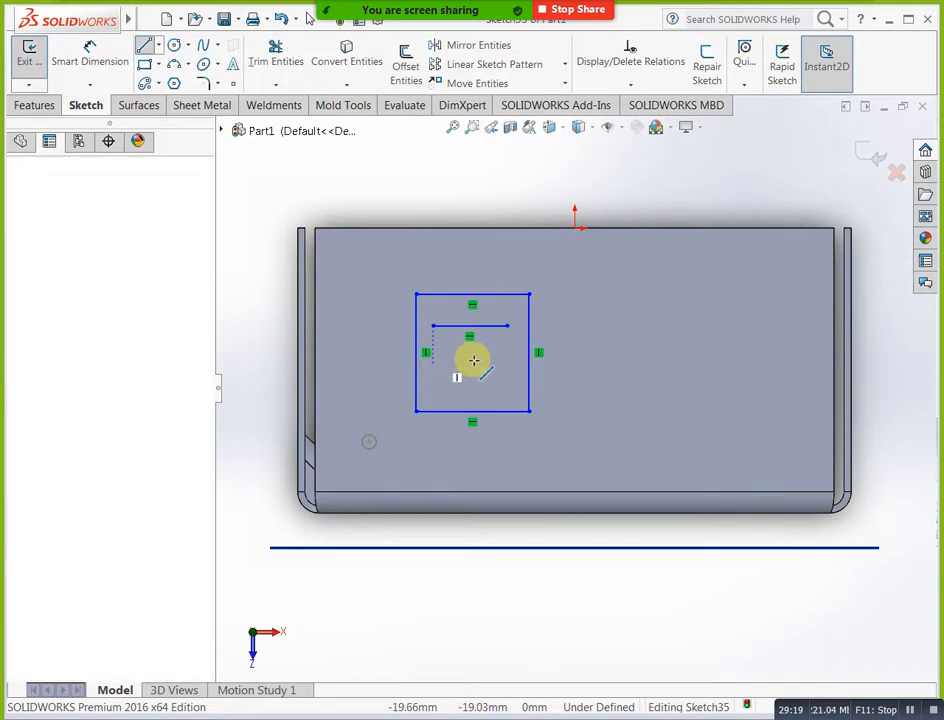
left_click(506, 365)
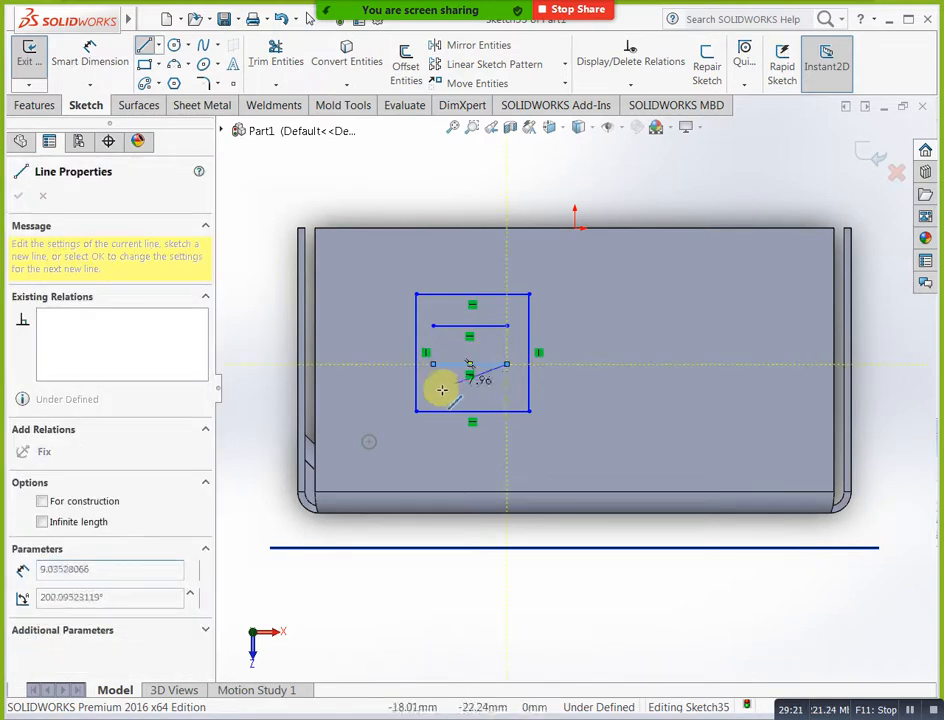
key("Escape")
left_click(148, 52)
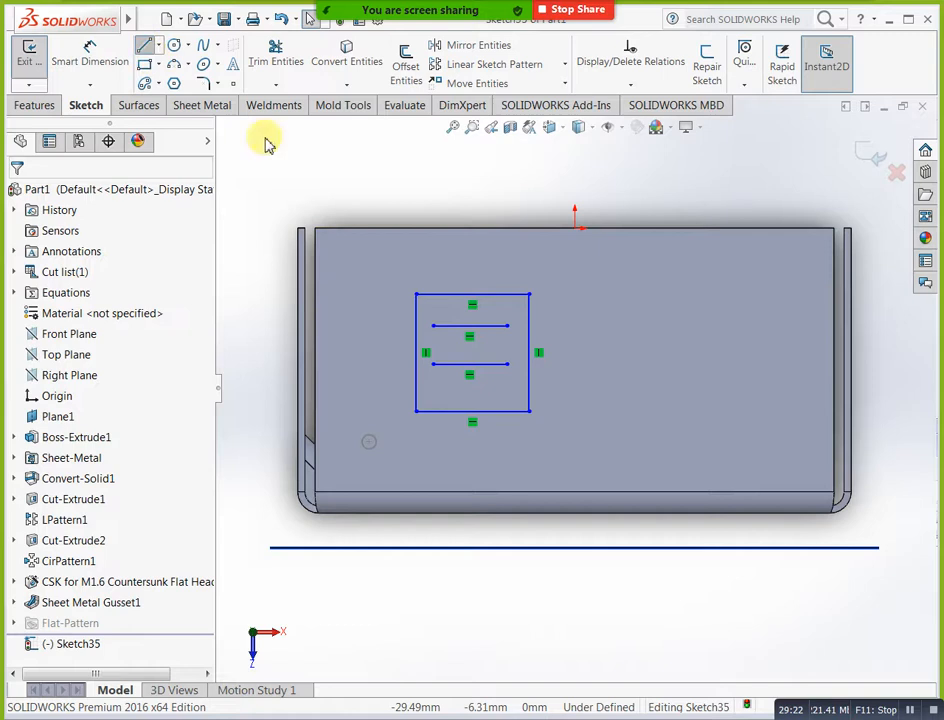
left_click(432, 388)
left_click(508, 389)
key("Escape")
key("Escape")
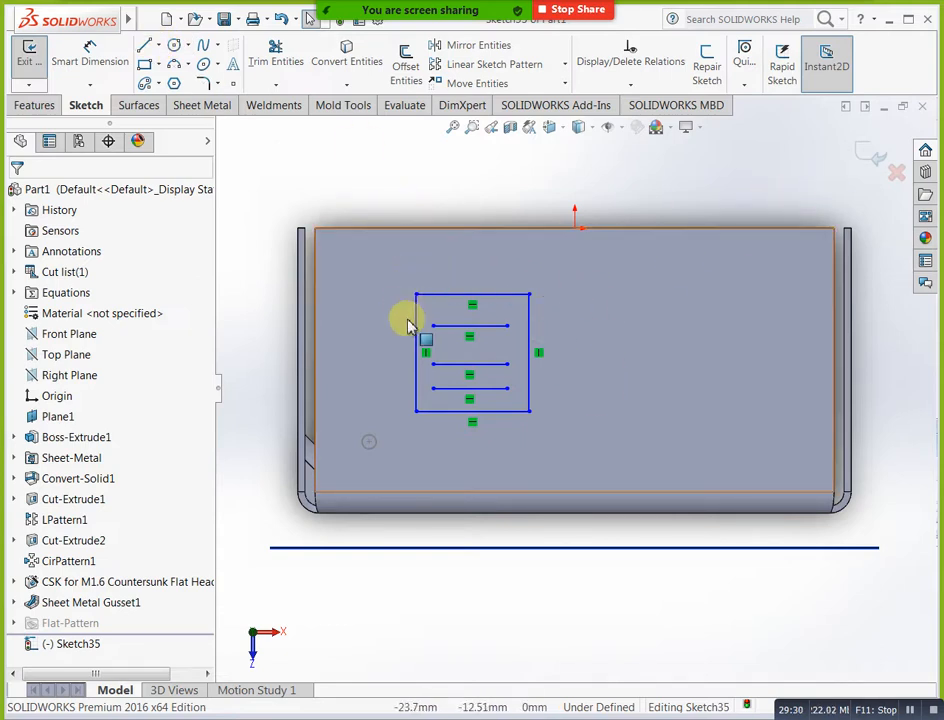
left_click(864, 160)
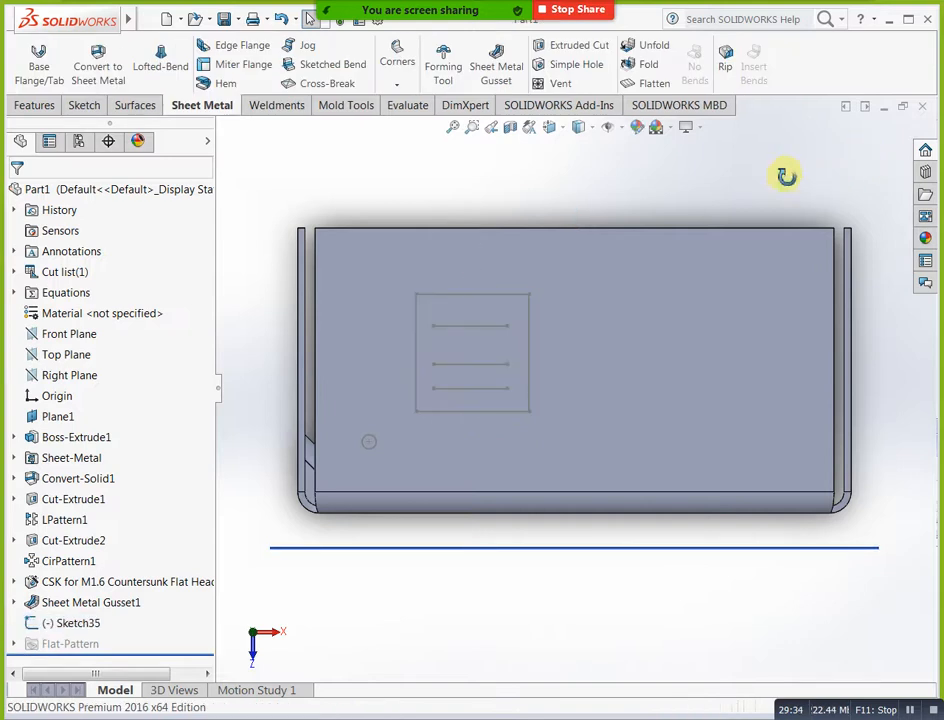
left_click(556, 83)
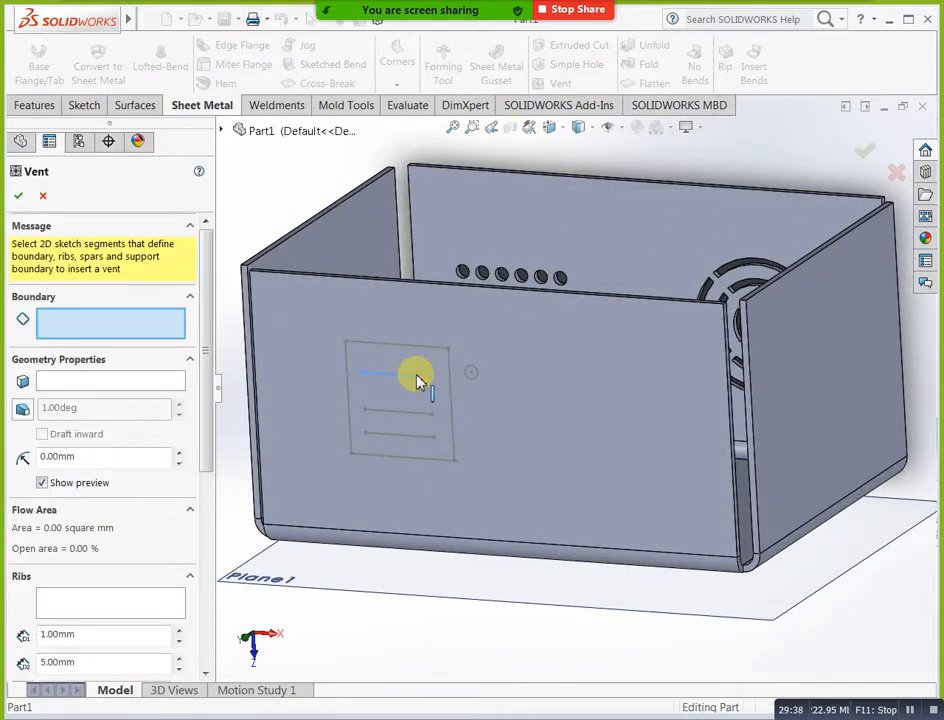
left_click(418, 378)
left_click(413, 413)
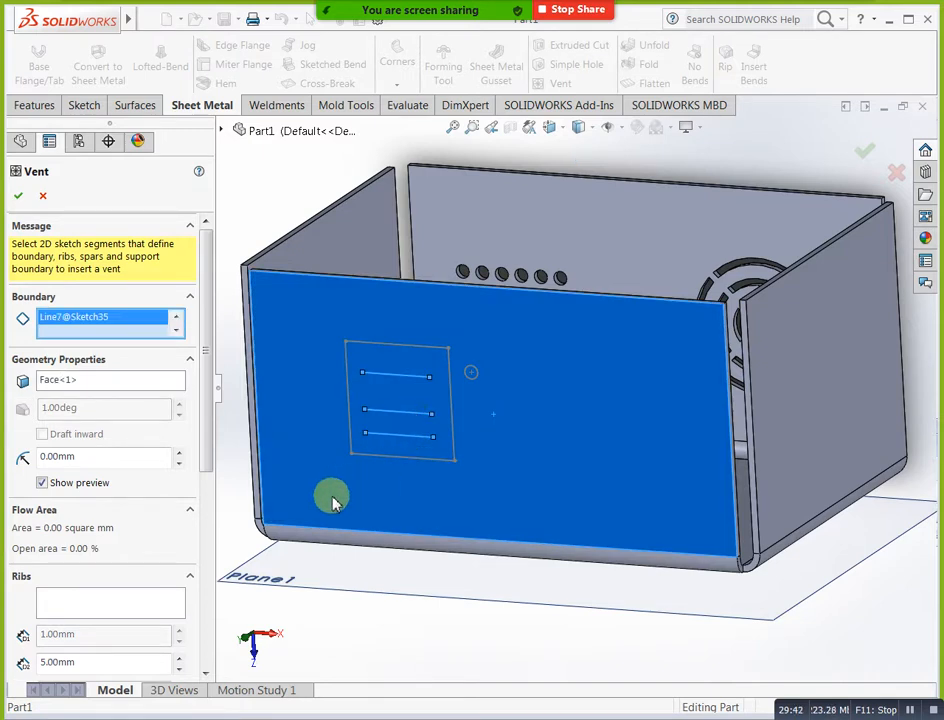
left_click(42, 196)
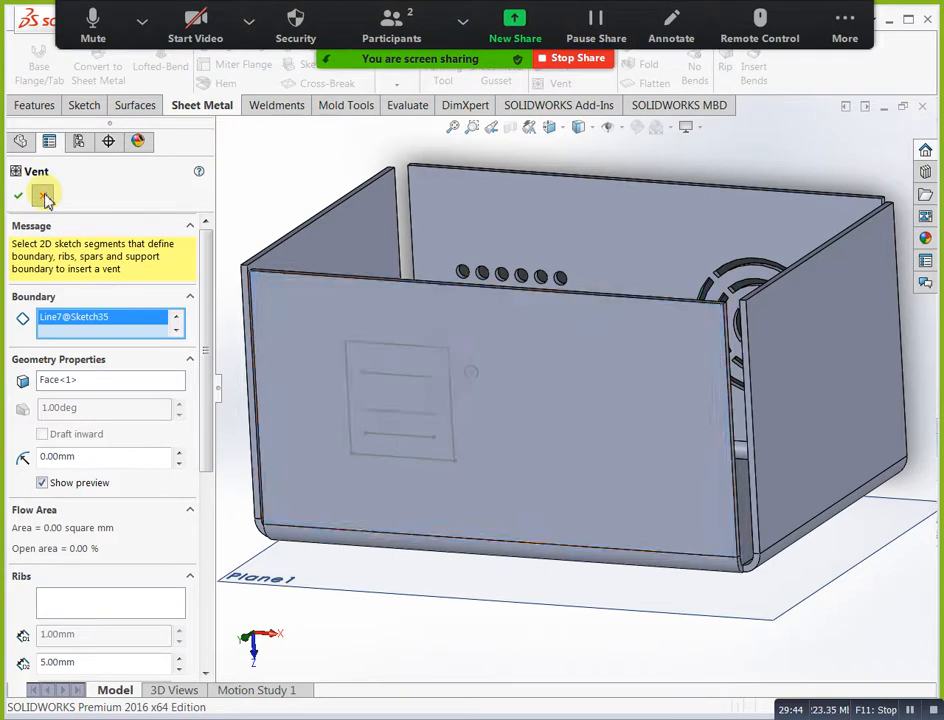
Start a vent on the wall using the four sides of the sketched rectangle as its boundary.
left_click(554, 83)
left_click(380, 383)
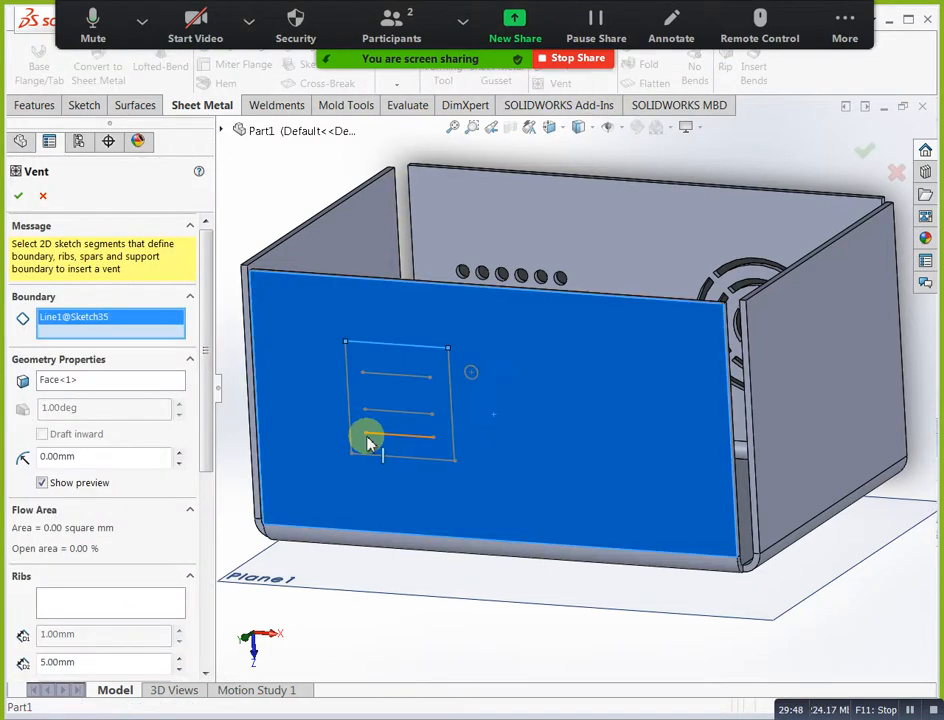
left_click(349, 383)
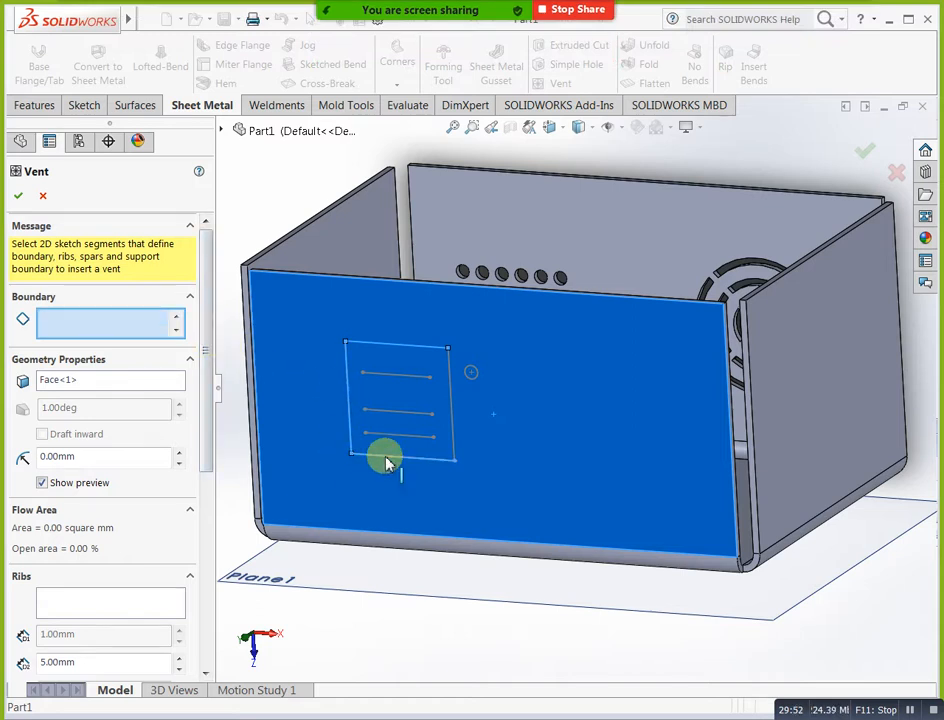
left_click(387, 459)
left_click(451, 416)
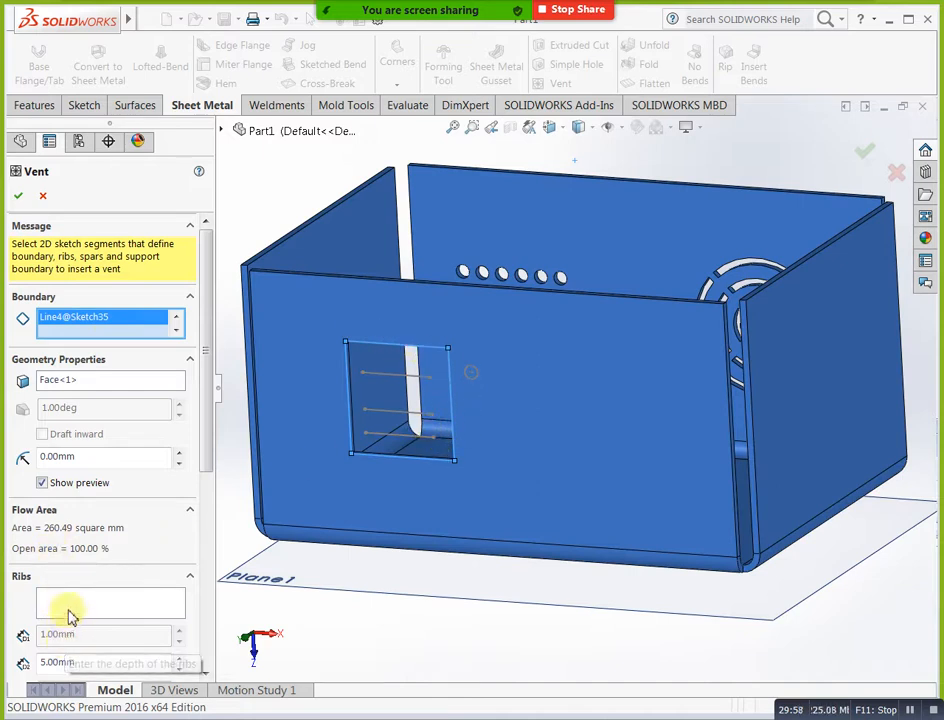
Try to create the vent with the three horizontal sketch lines as ribs.
left_click(100, 603)
left_click(397, 411)
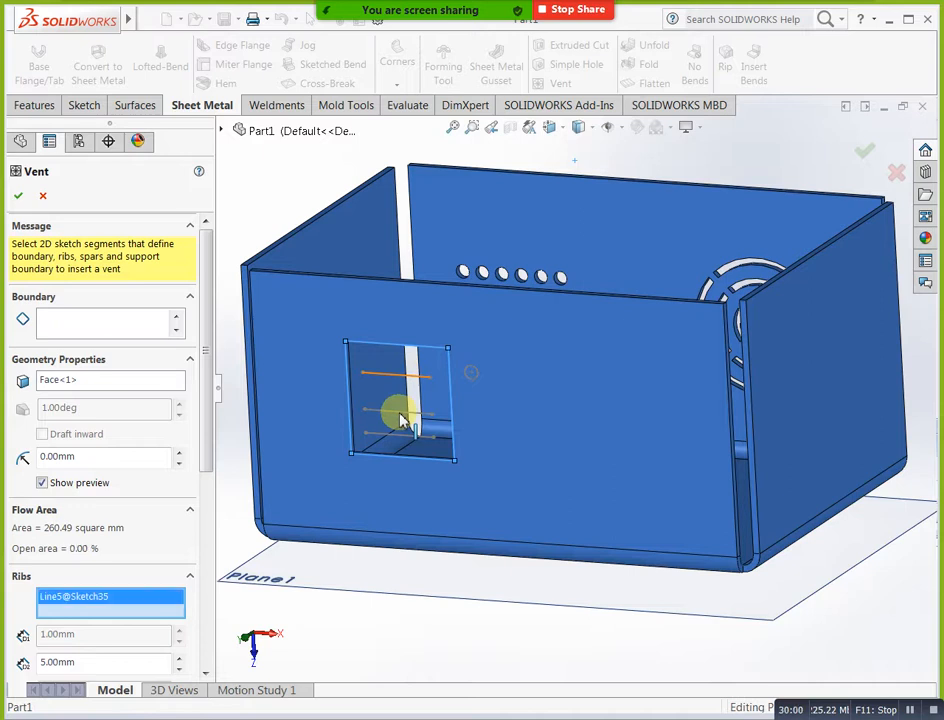
left_click(402, 438)
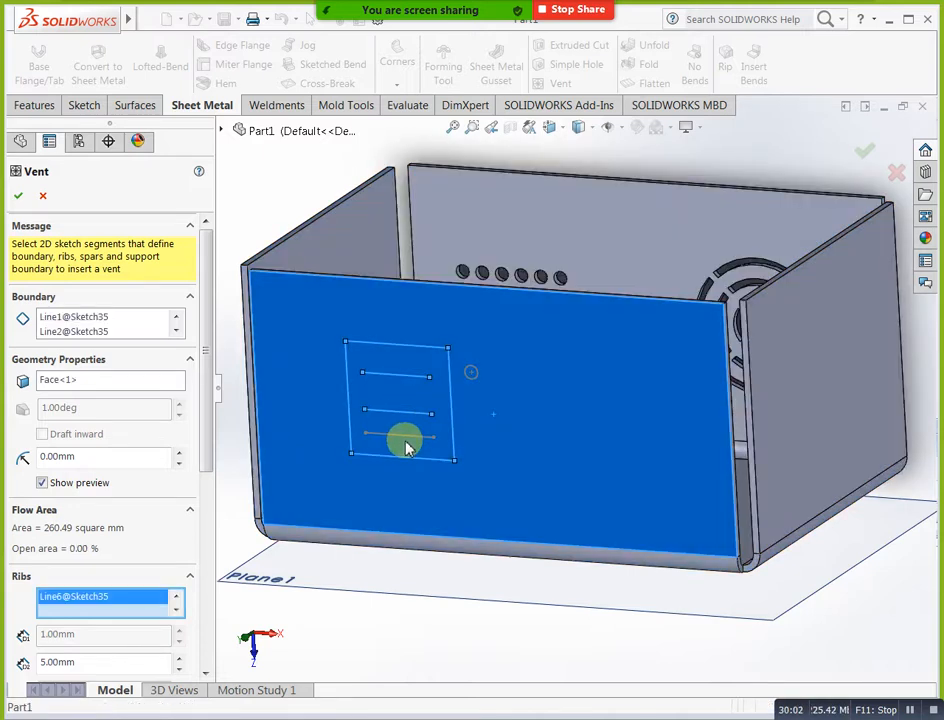
left_click(408, 440)
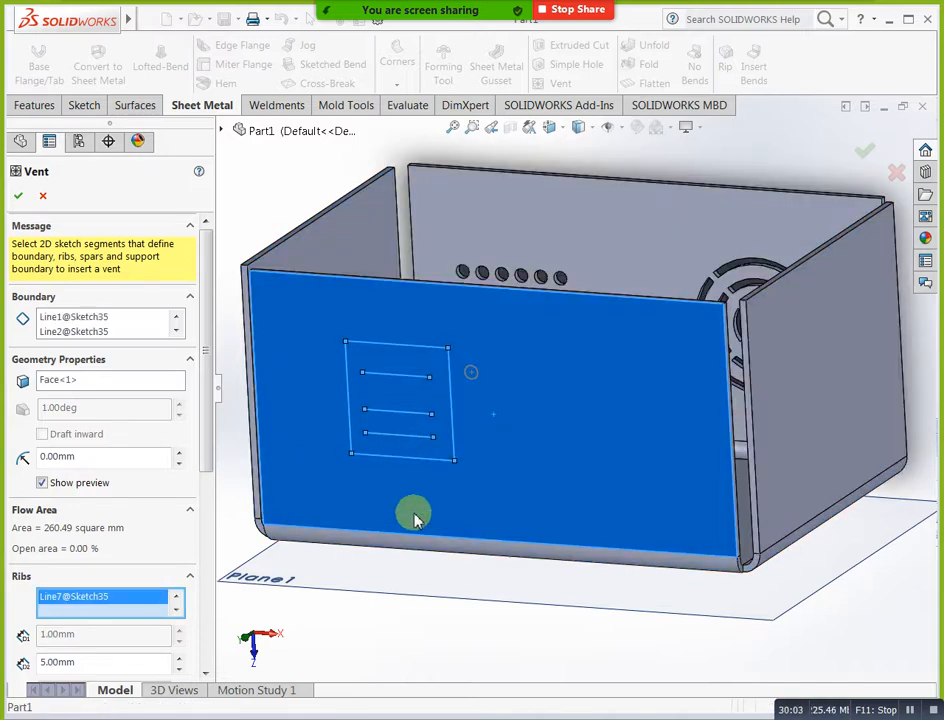
left_click(18, 198)
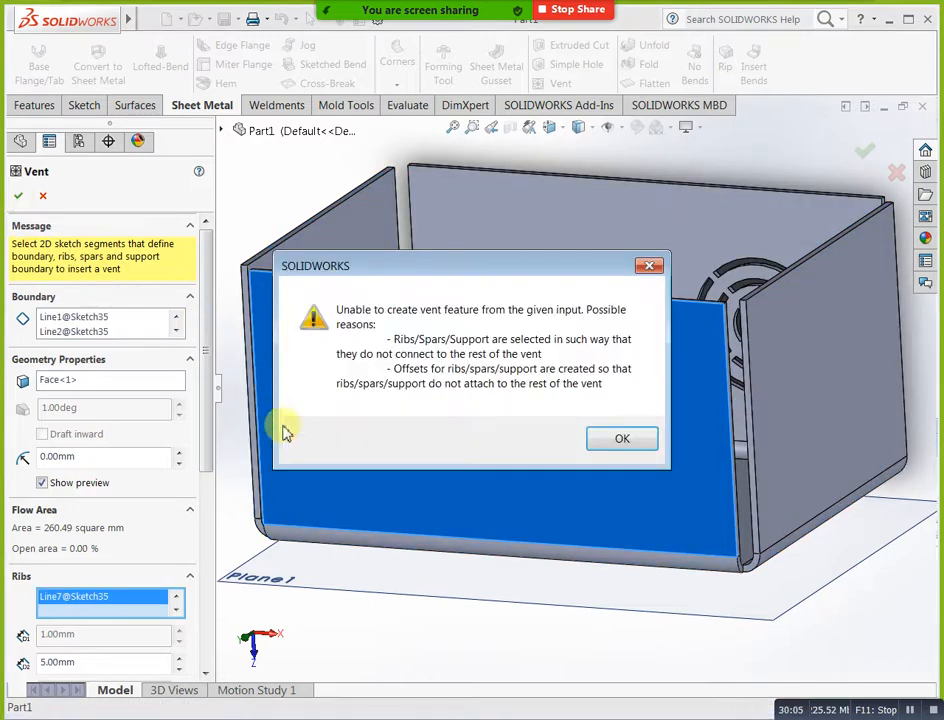
left_click(622, 440)
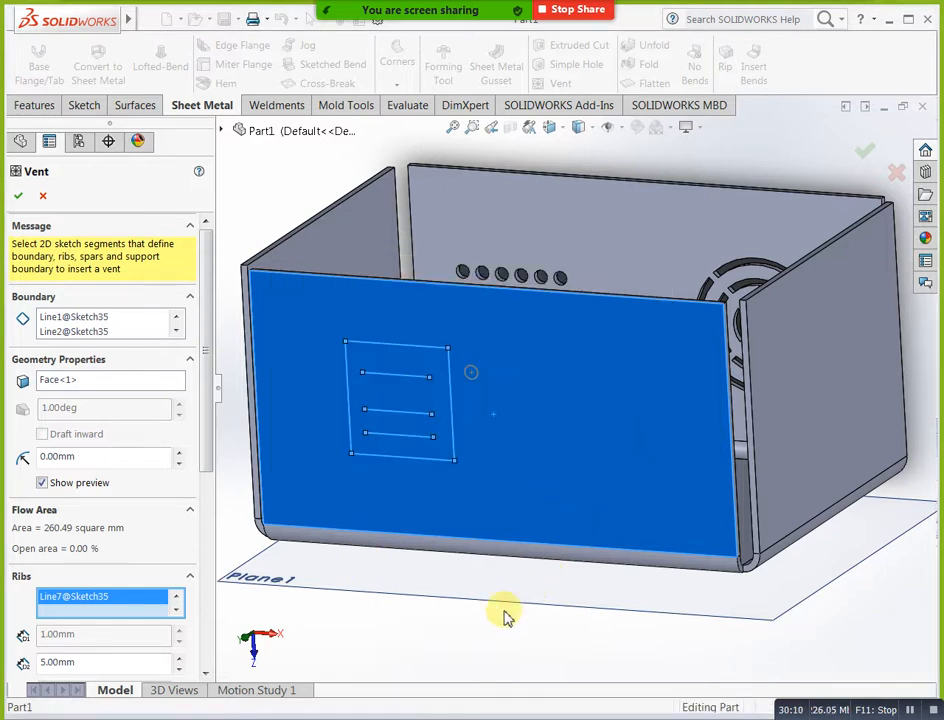
key("Escape")
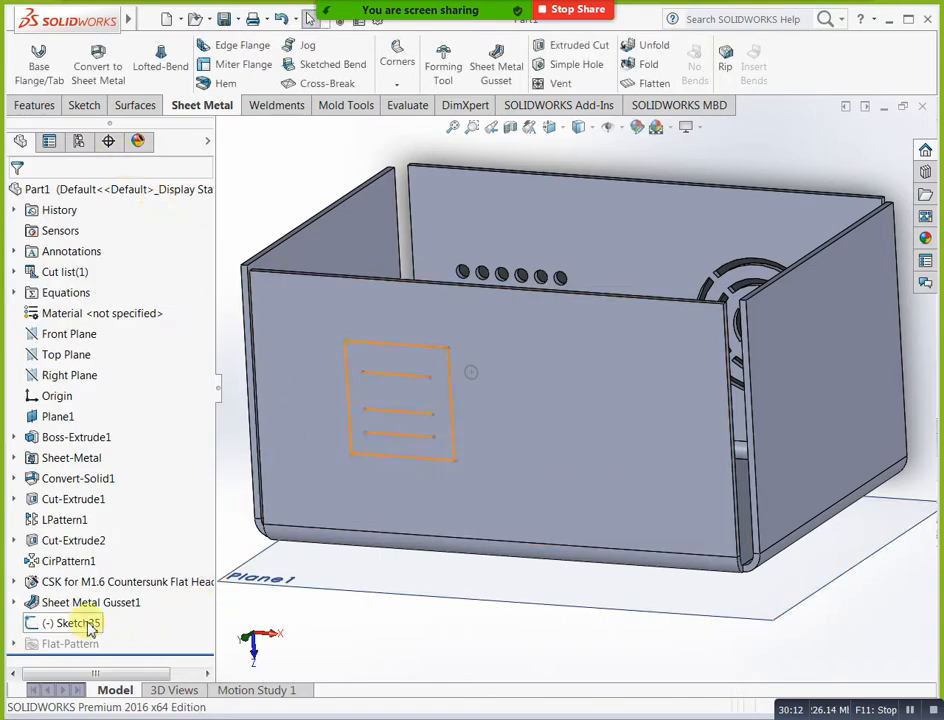
Edit the vent sketch and extend the three horizontal lines to both vertical sides of the rectangle.
left_click(88, 623)
left_click(100, 582)
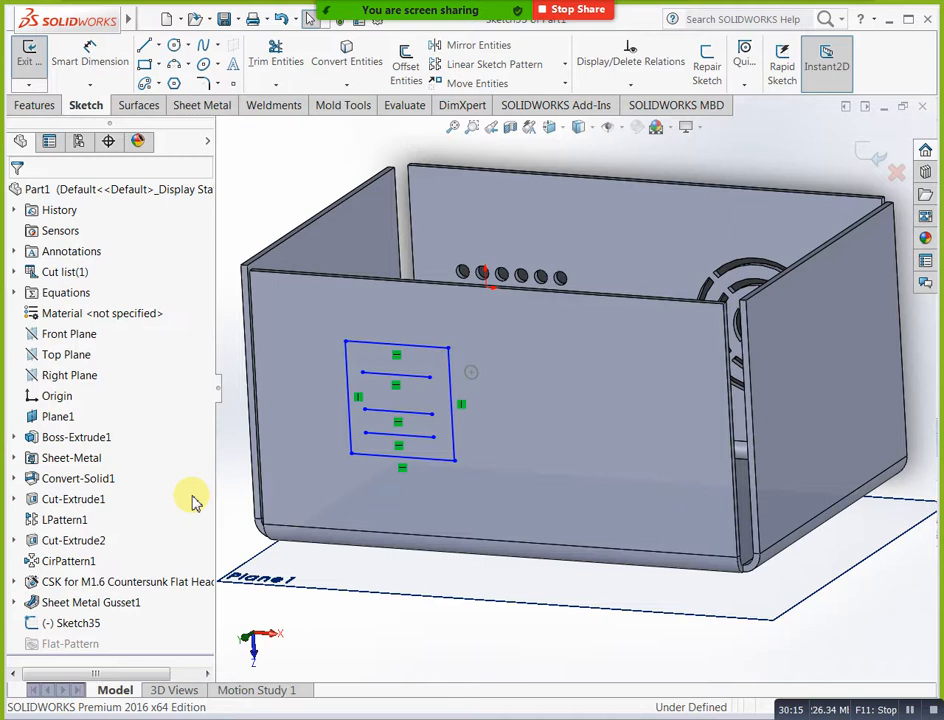
key("ctrl+8")
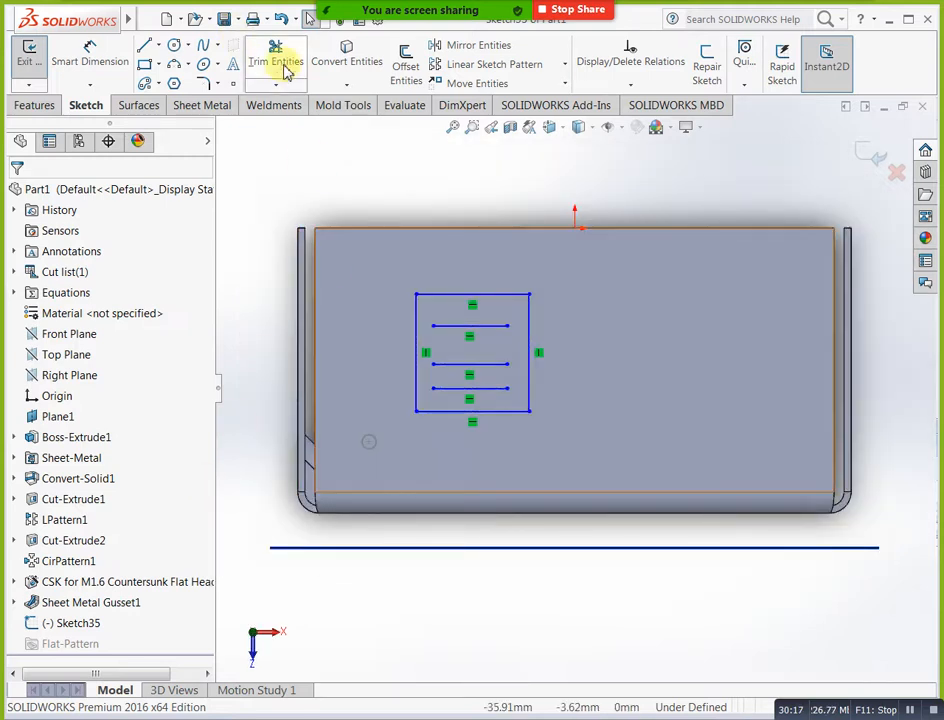
left_click(275, 84)
left_click(290, 105)
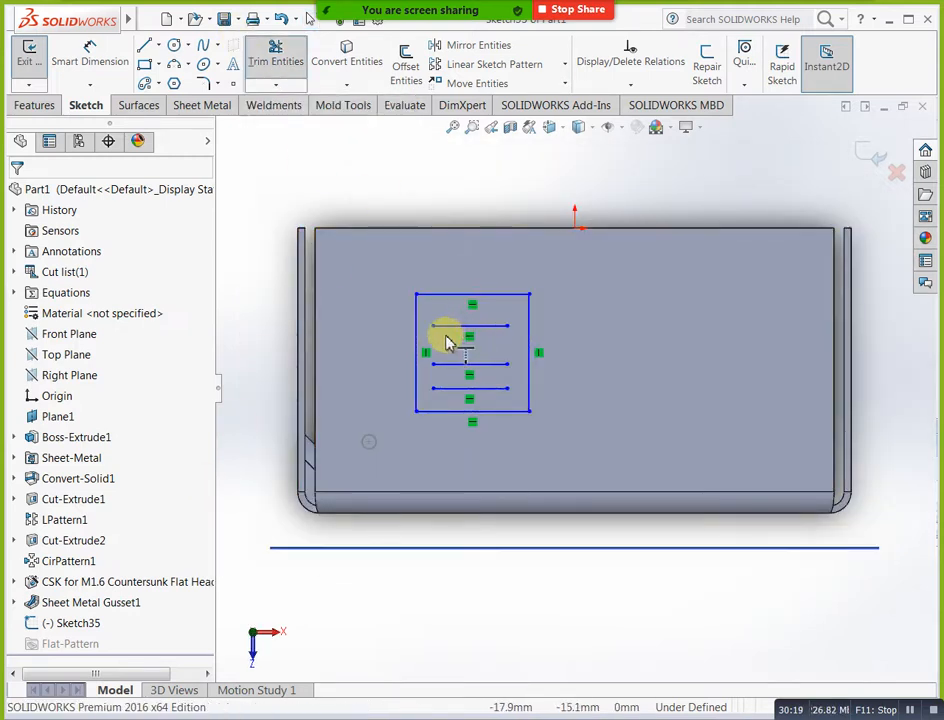
left_click(490, 327)
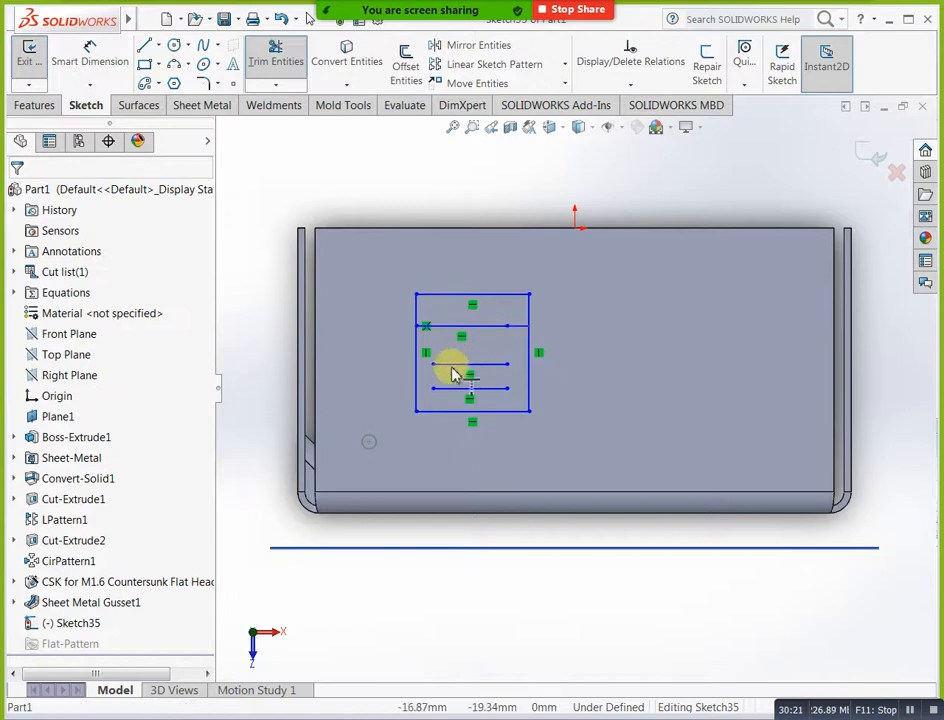
left_click(441, 367)
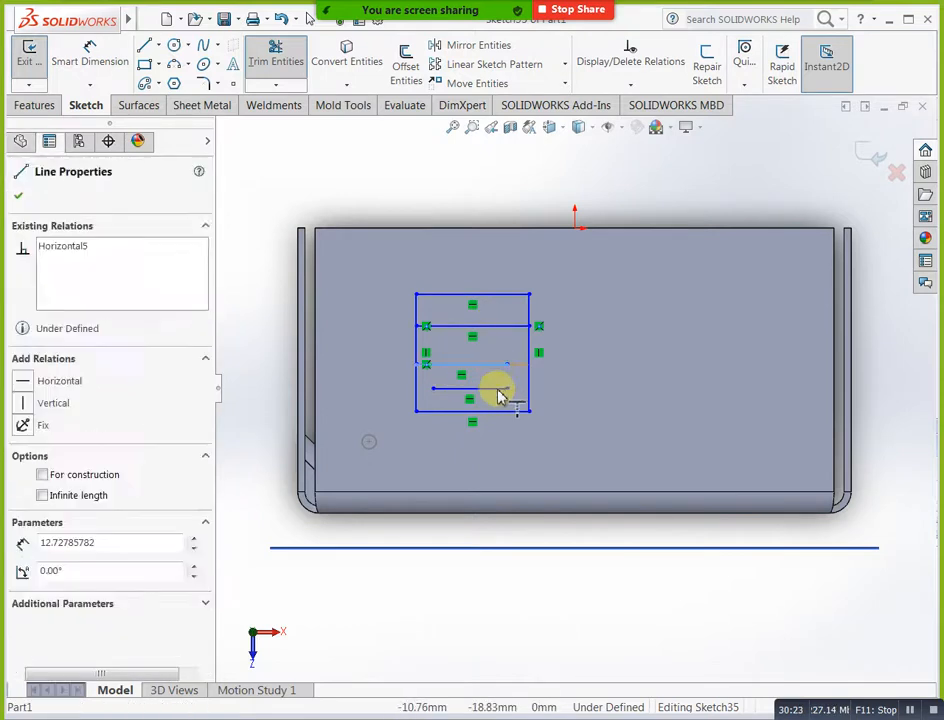
left_click(474, 389)
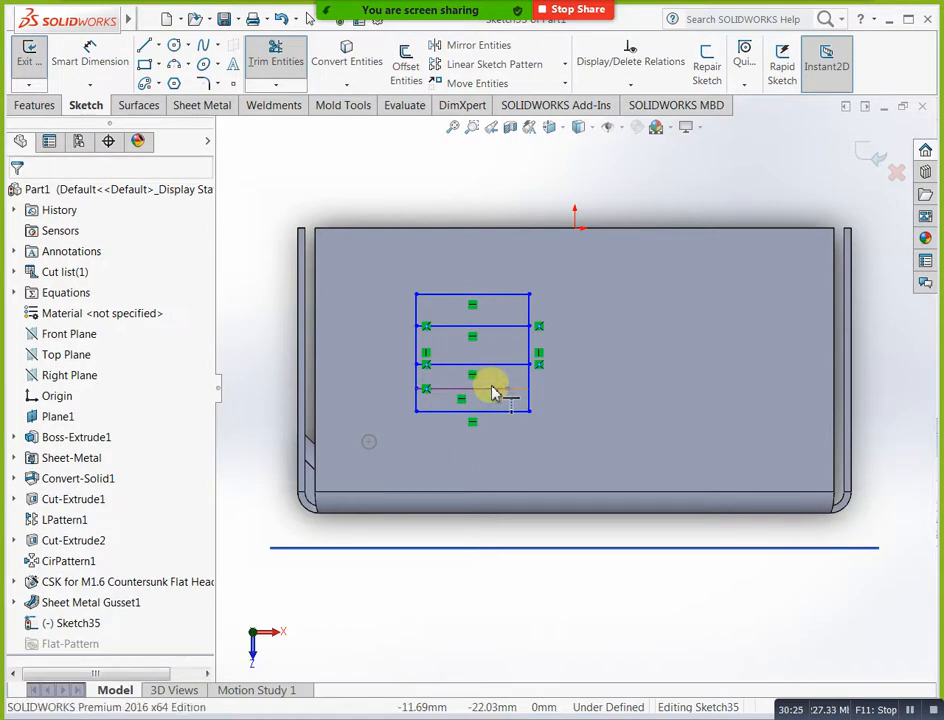
left_click(493, 393)
left_click(255, 42)
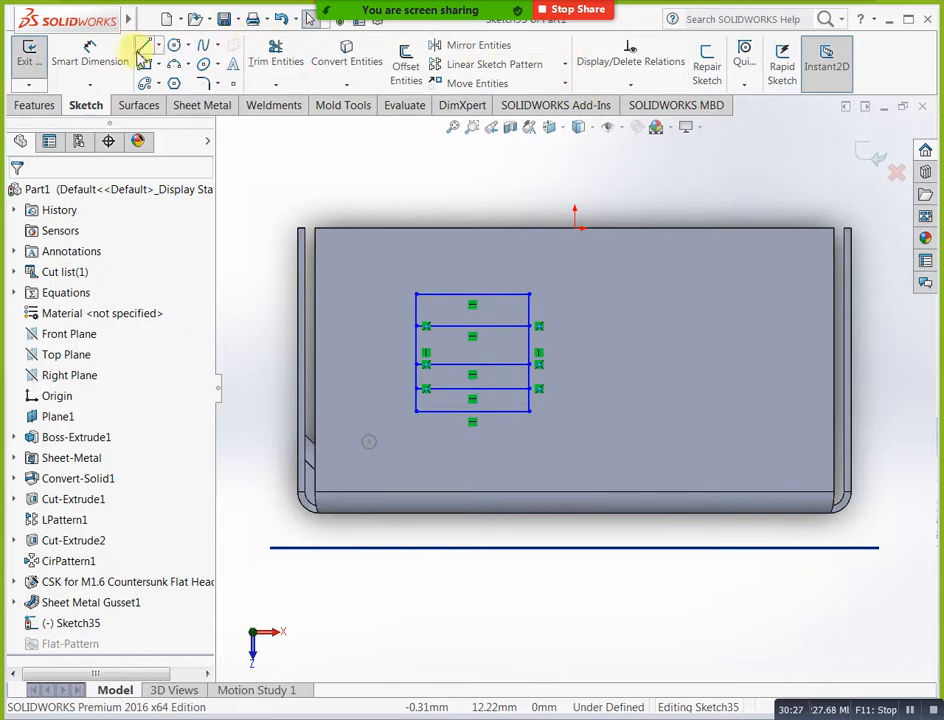
Sketch three vertical lines across the rectangle from its bottom edge to its top edge and exit the sketch.
left_click(439, 411)
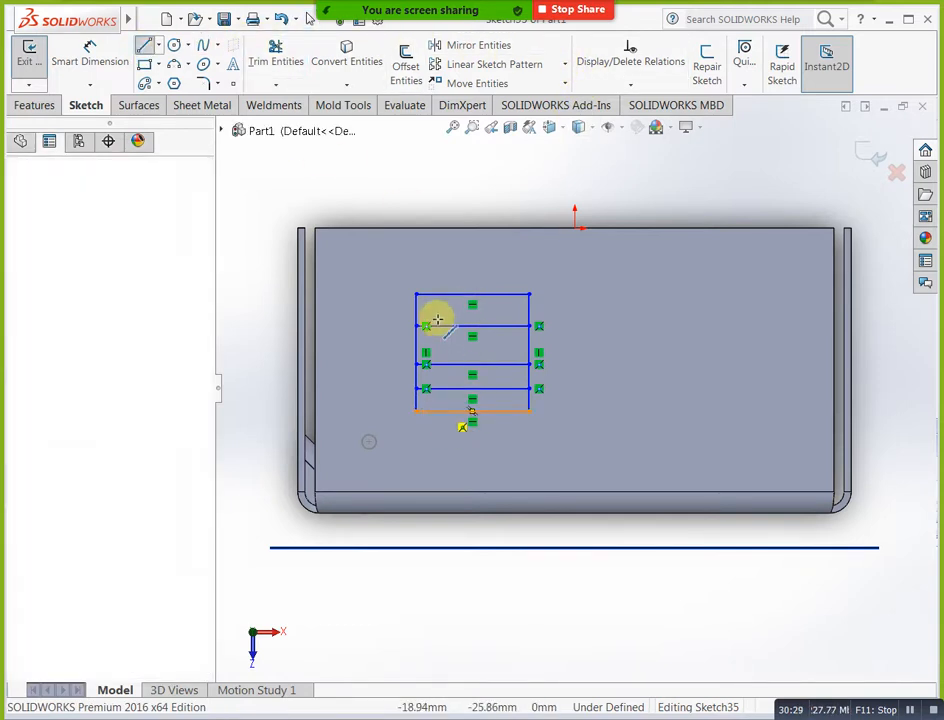
left_click(438, 293)
key("Escape")
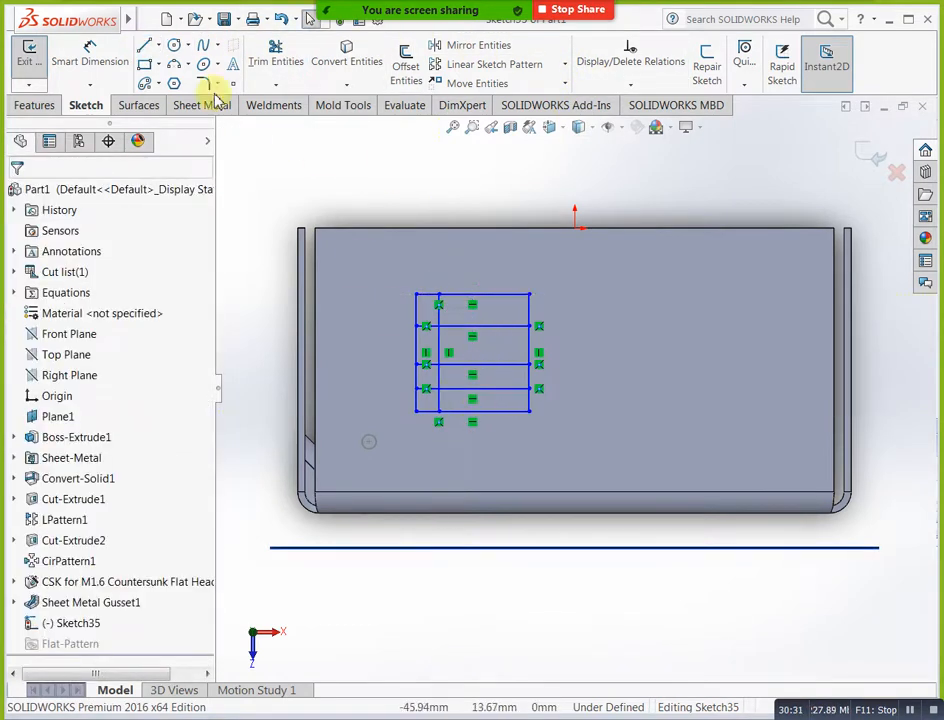
left_click(145, 45)
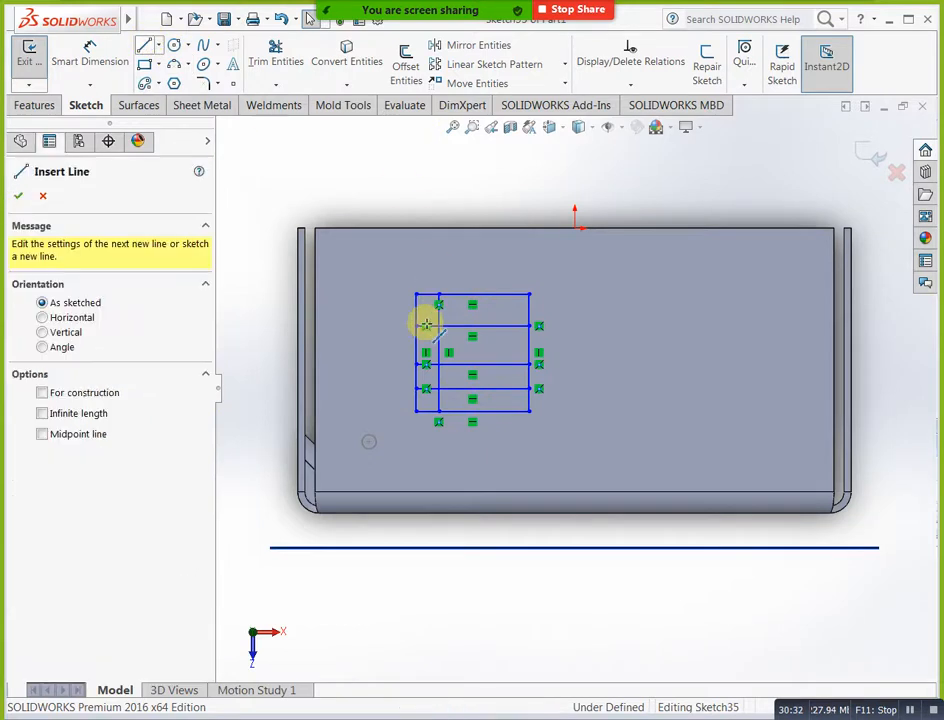
left_click(466, 412)
left_click(466, 293)
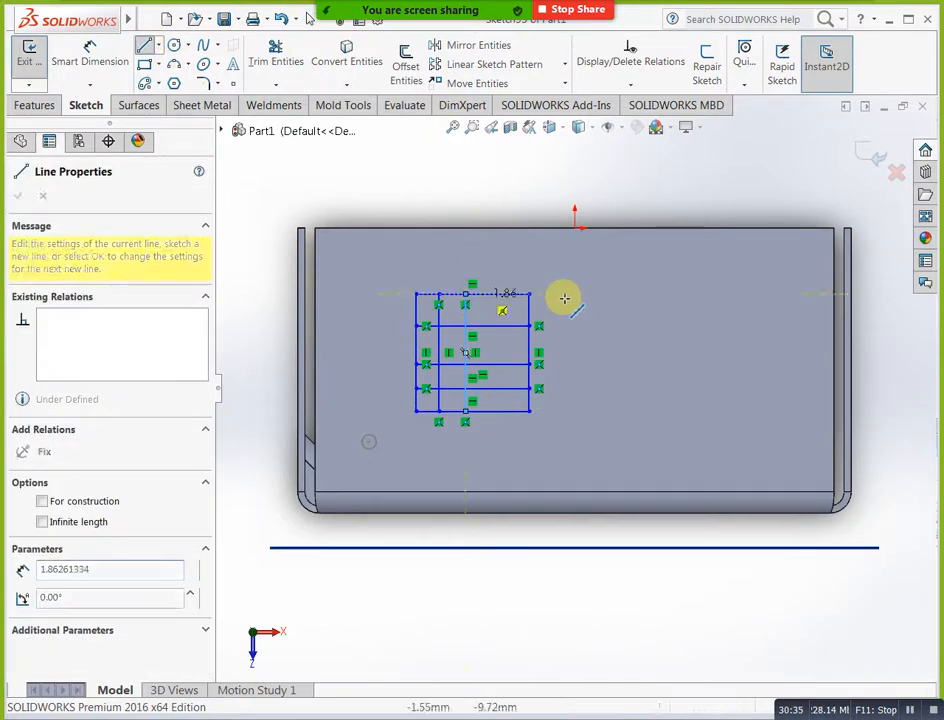
key("Escape")
left_click(144, 47)
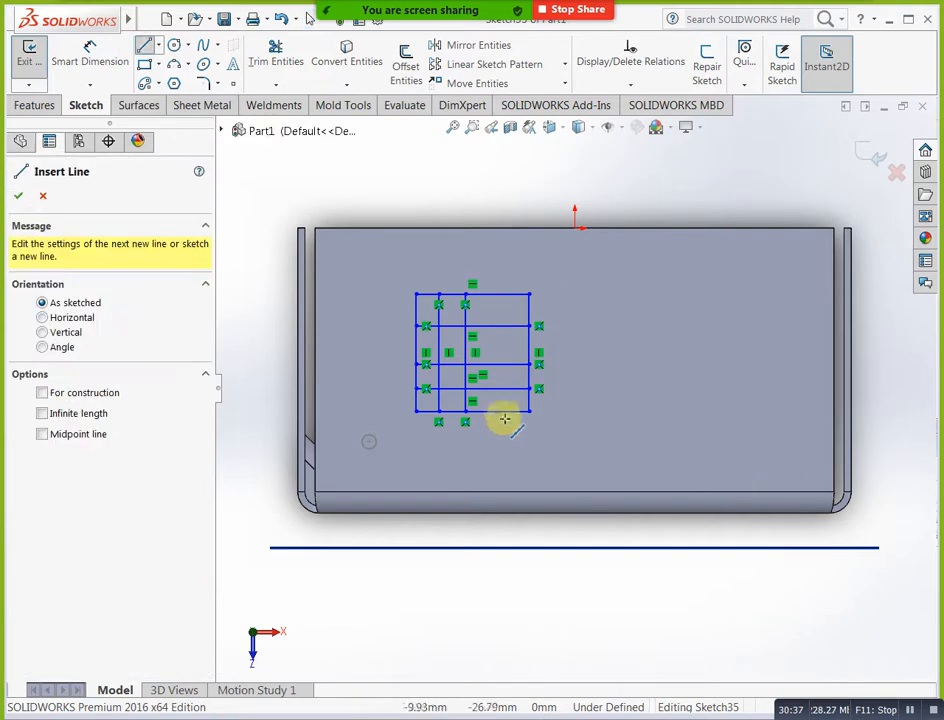
left_click_drag(501, 410, 501, 293)
left_click(872, 158)
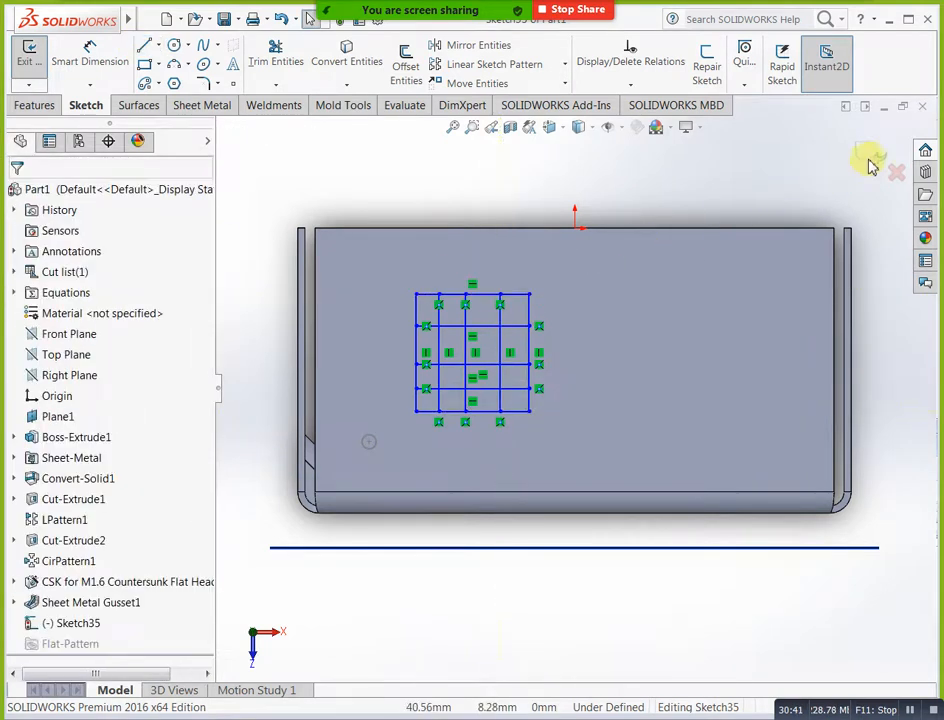
Start a vent on the wall with the four outer sides of the gridded rectangle as its boundary.
middle_click_drag(763, 175, 727, 244)
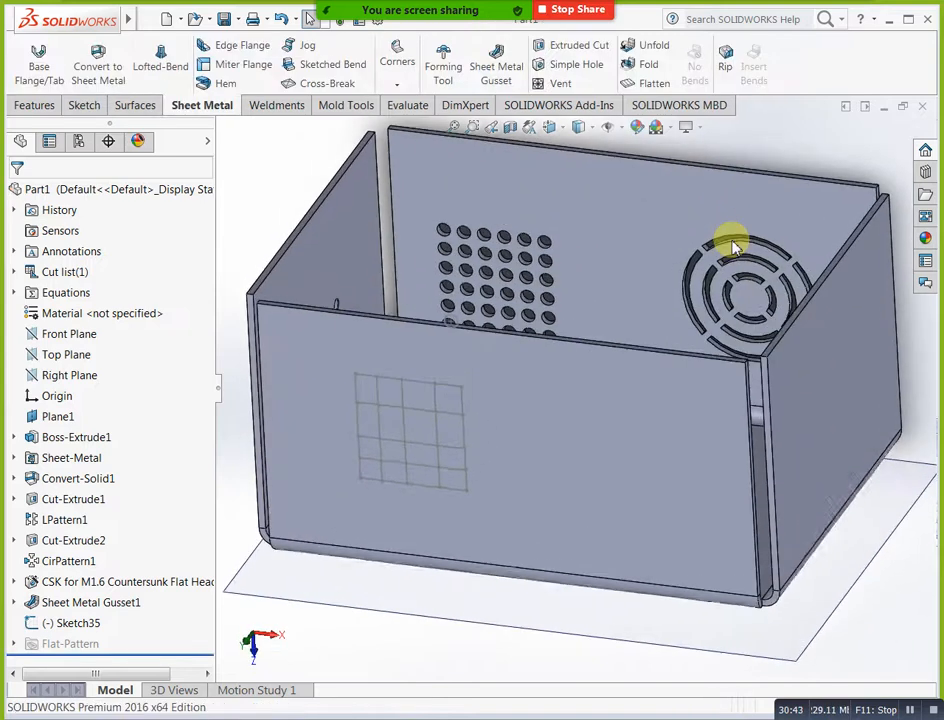
left_click(585, 86)
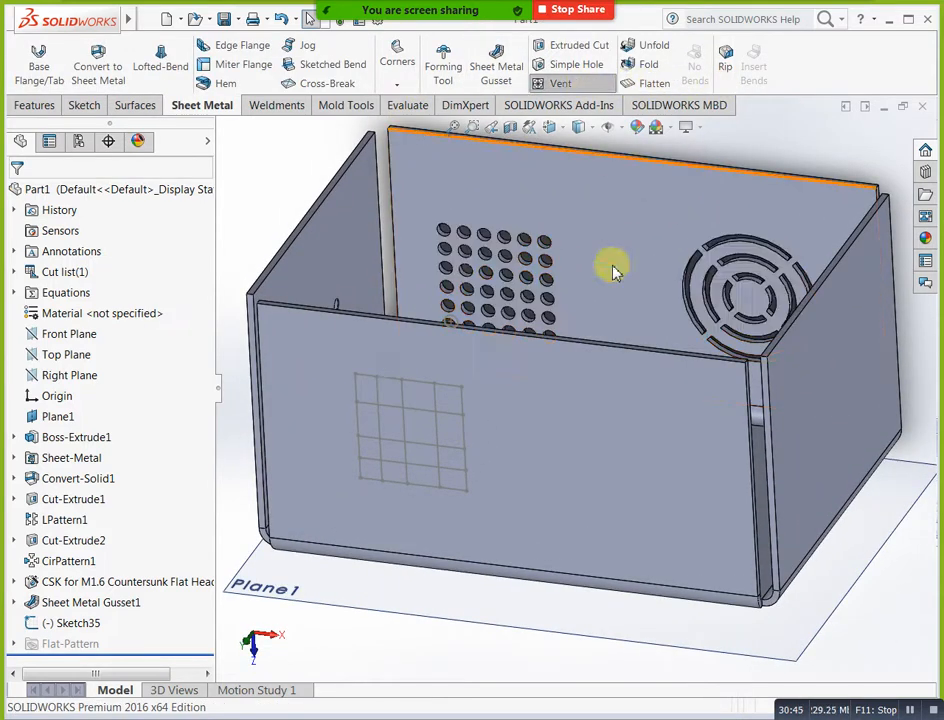
left_click(455, 398)
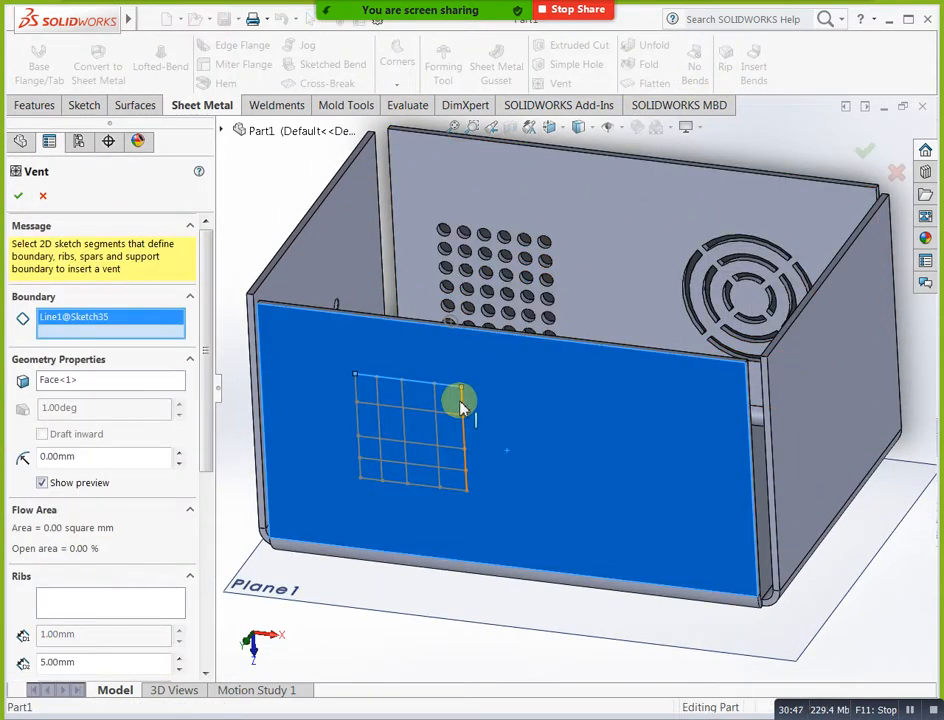
left_click(455, 500)
left_click(358, 440)
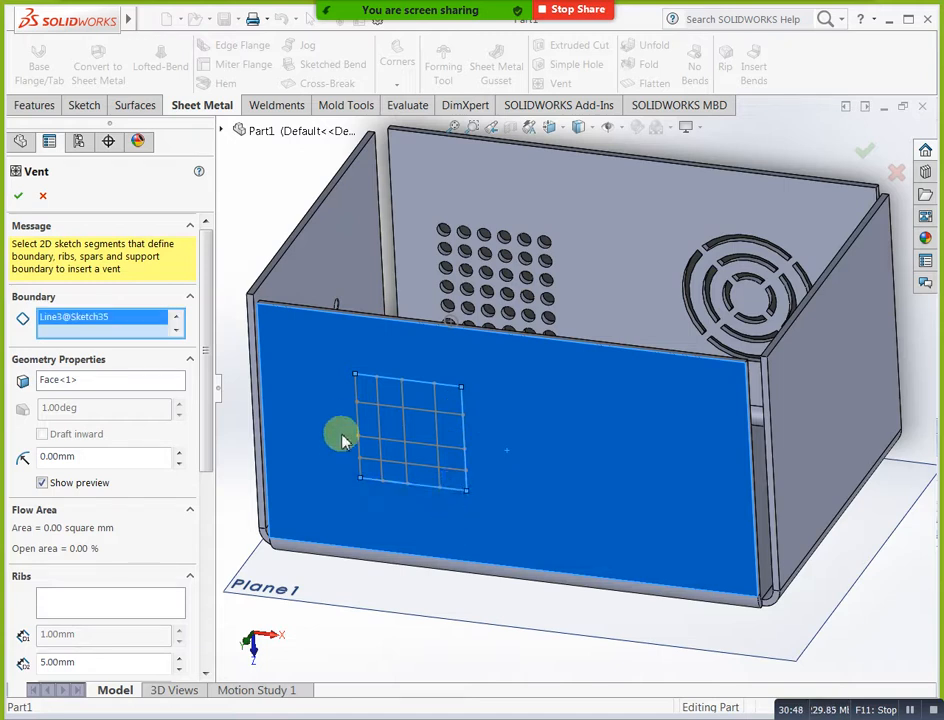
left_click(358, 425)
Assign the horizontal sketch lines as the vent's ribs and set the rib width to 1 mm.
left_click(150, 602)
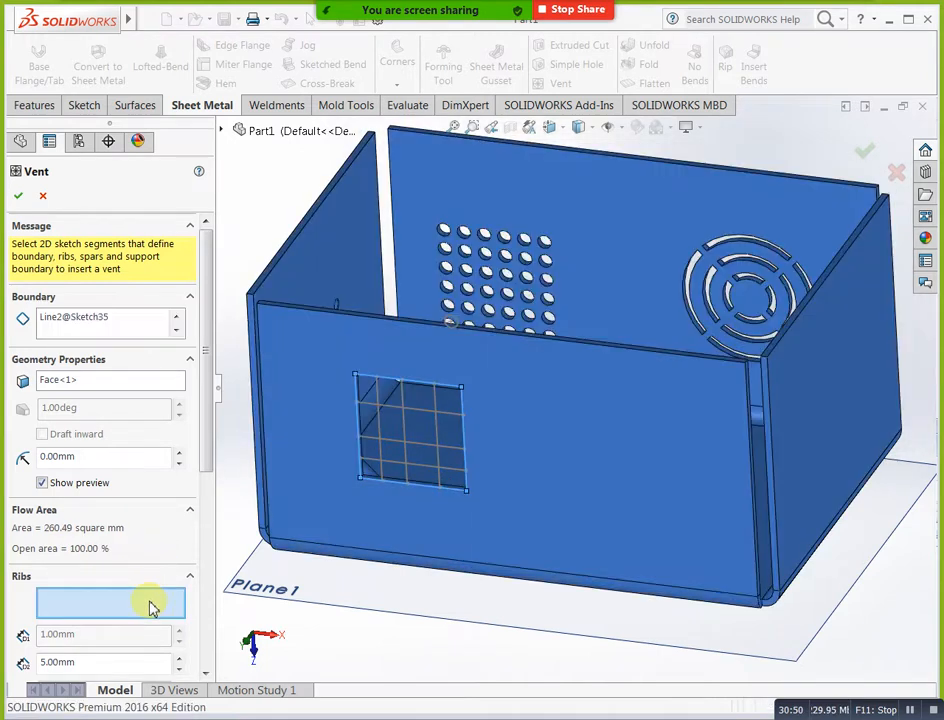
left_click(393, 445)
key("Return")
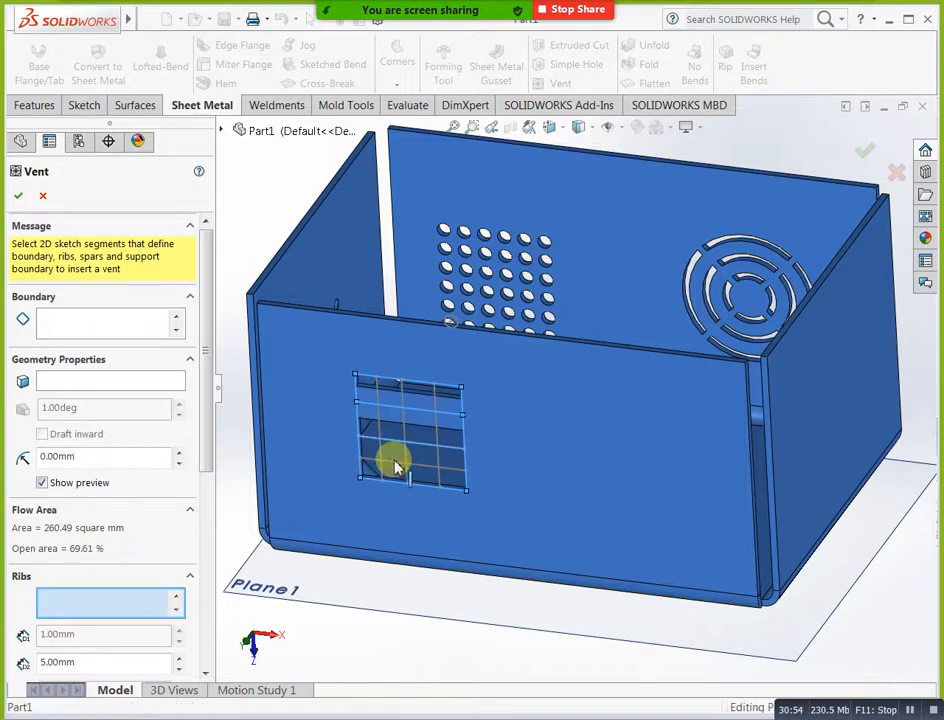
left_click(396, 466)
left_click_drag(204, 467, 210, 511)
left_click(111, 567)
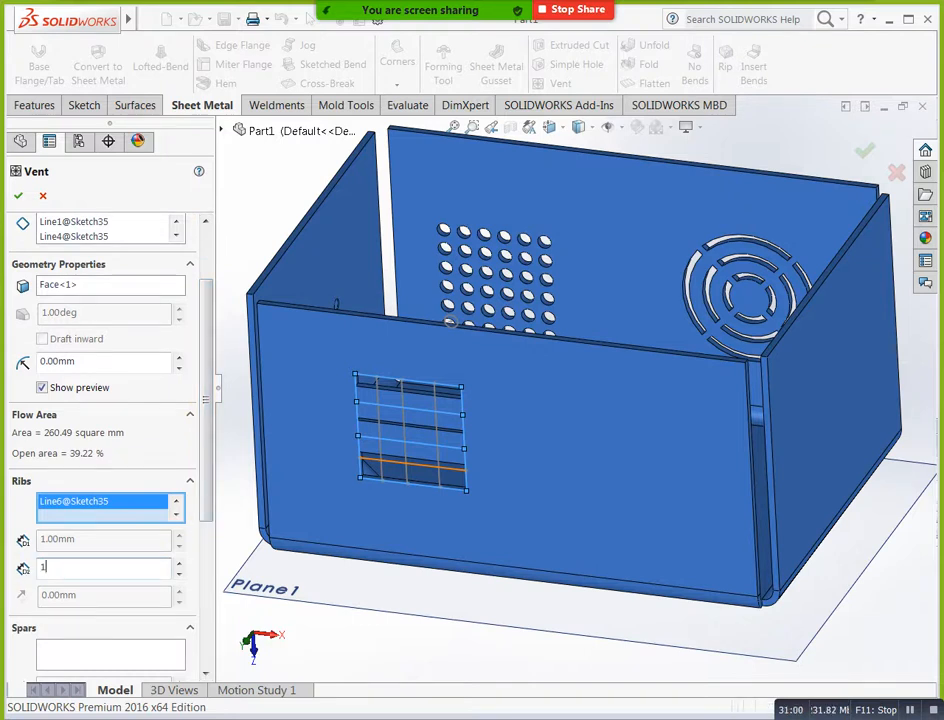
type("1")
key("Return")
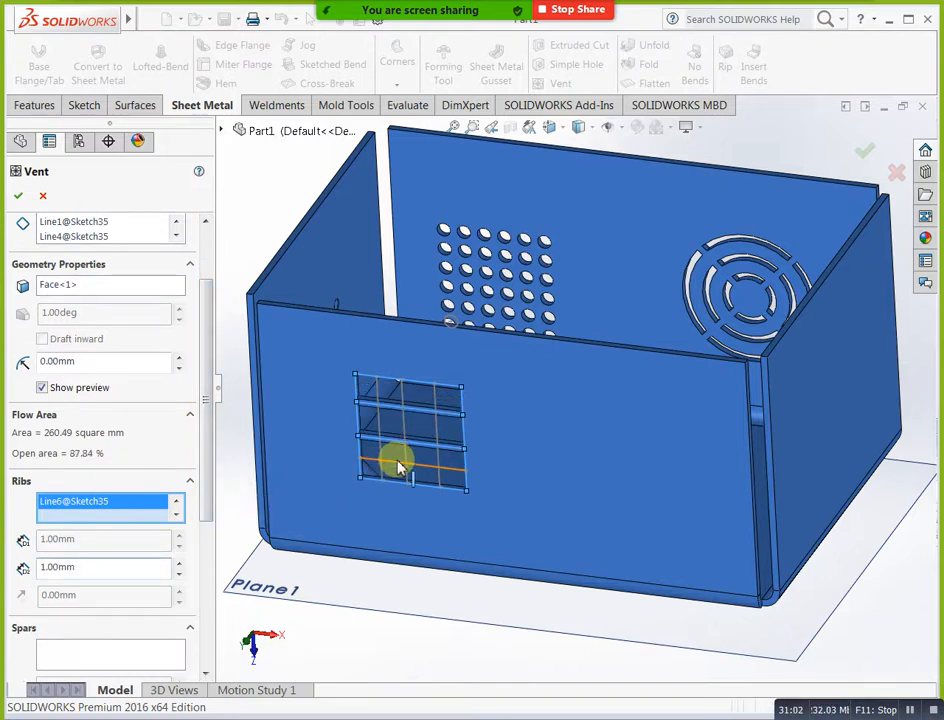
Add the three vertical sketch lines as further ribs and create the vent.
left_click(383, 433)
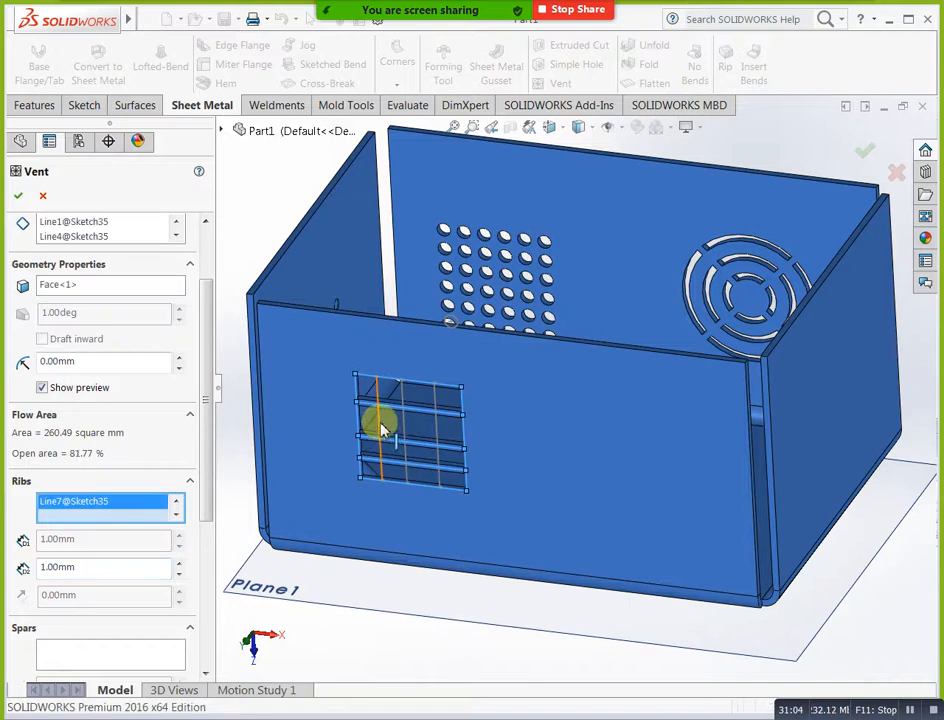
left_click(406, 430)
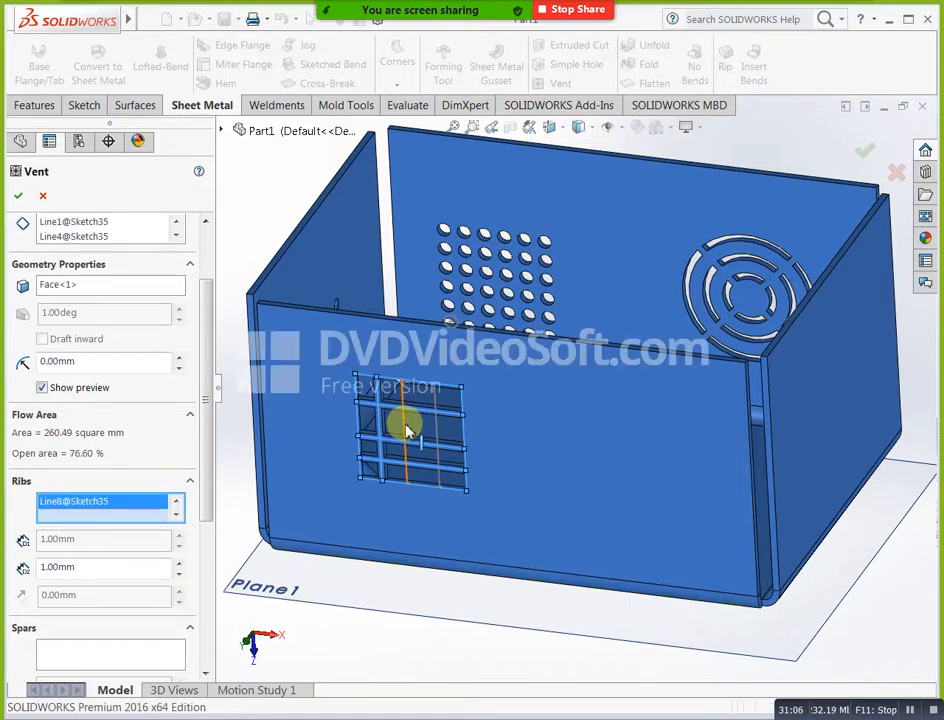
key("Return")
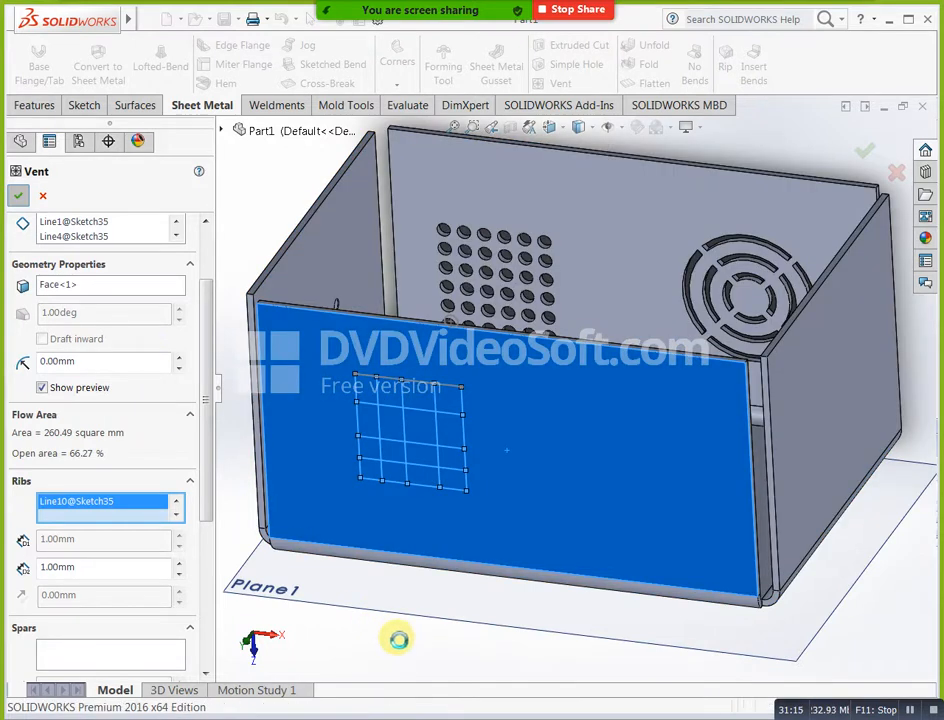
middle_click_drag(395, 613, 565, 497)
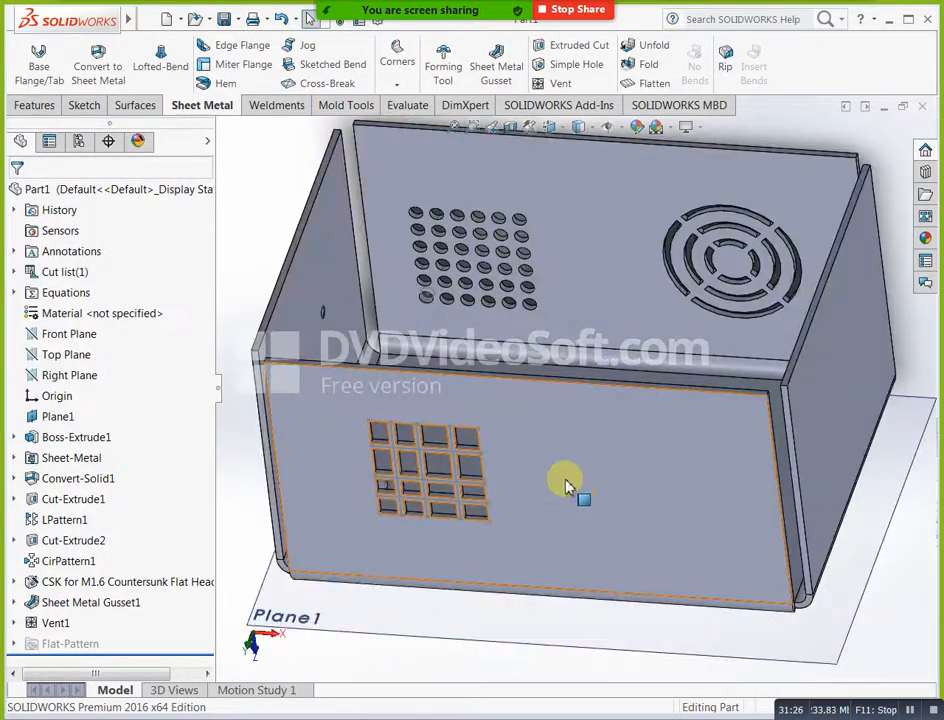
left_click(432, 432)
middle_click_drag(432, 432, 610, 640)
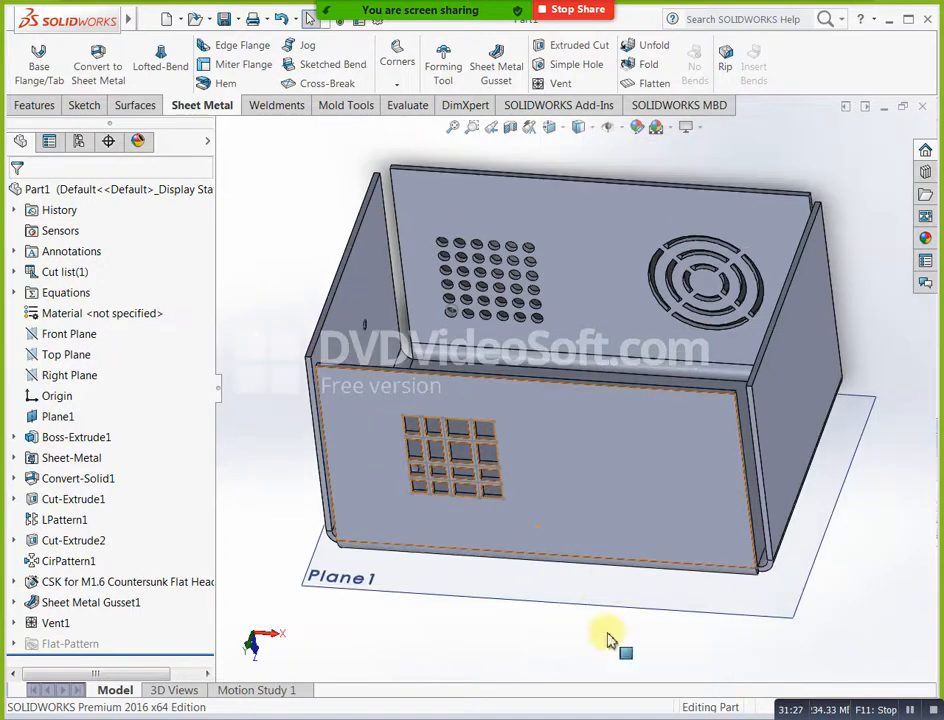
middle_click_drag(826, 685, 912, 710)
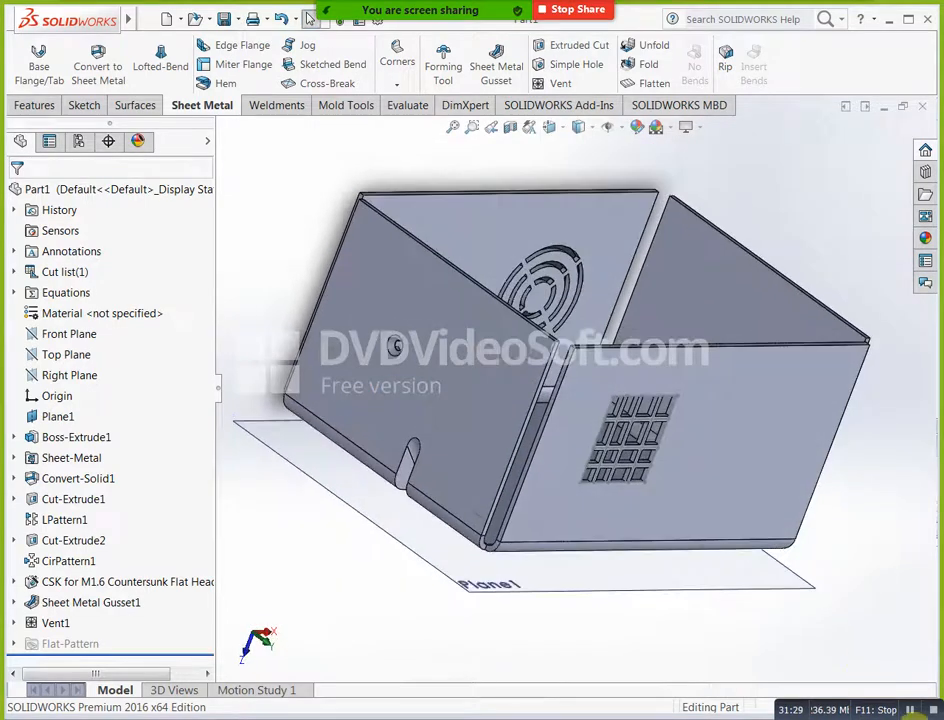